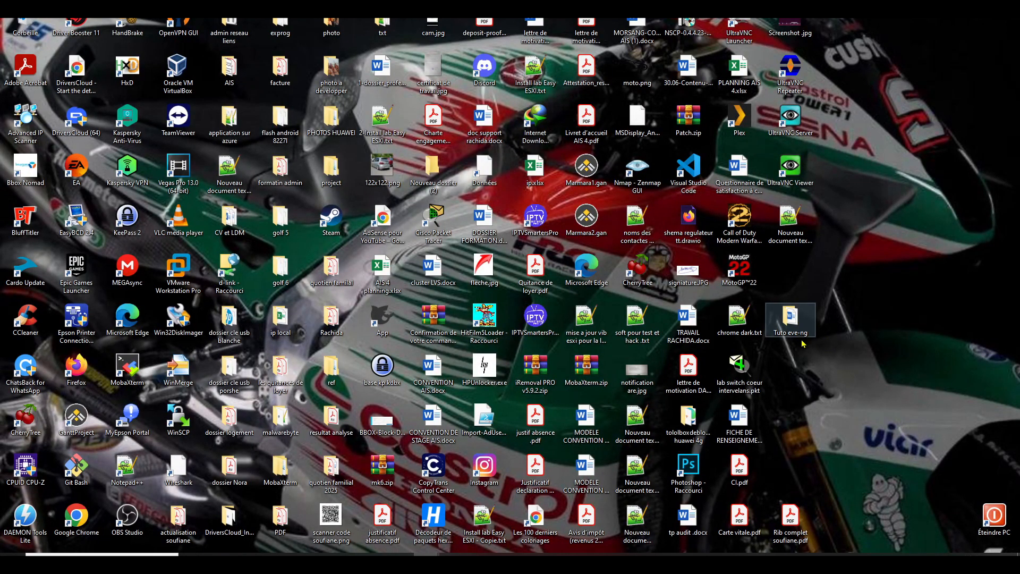
- Open the les outils folder inside Tuto eve-ng, then minimise its window
double_click(791, 319)
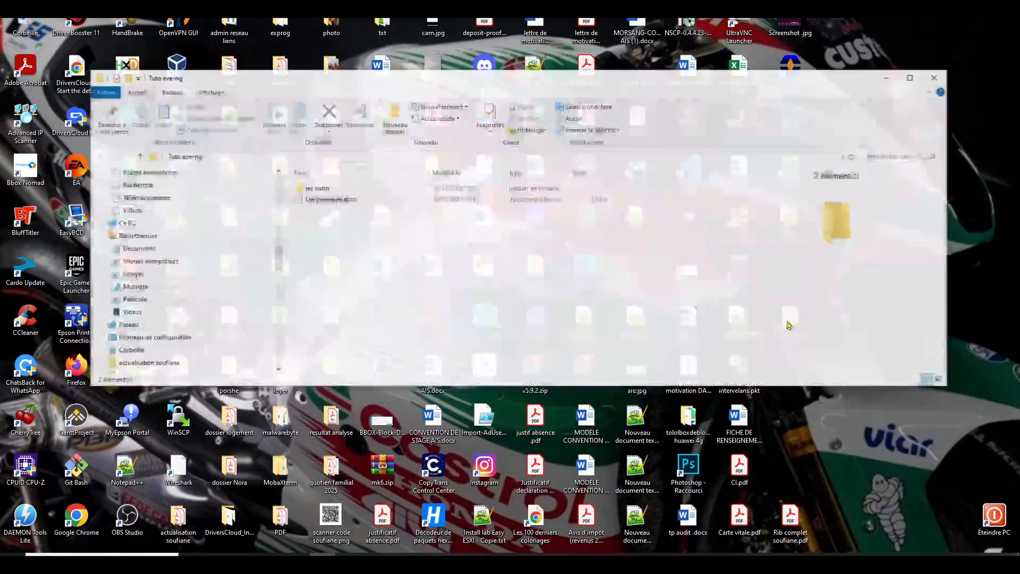
left_click(324, 190)
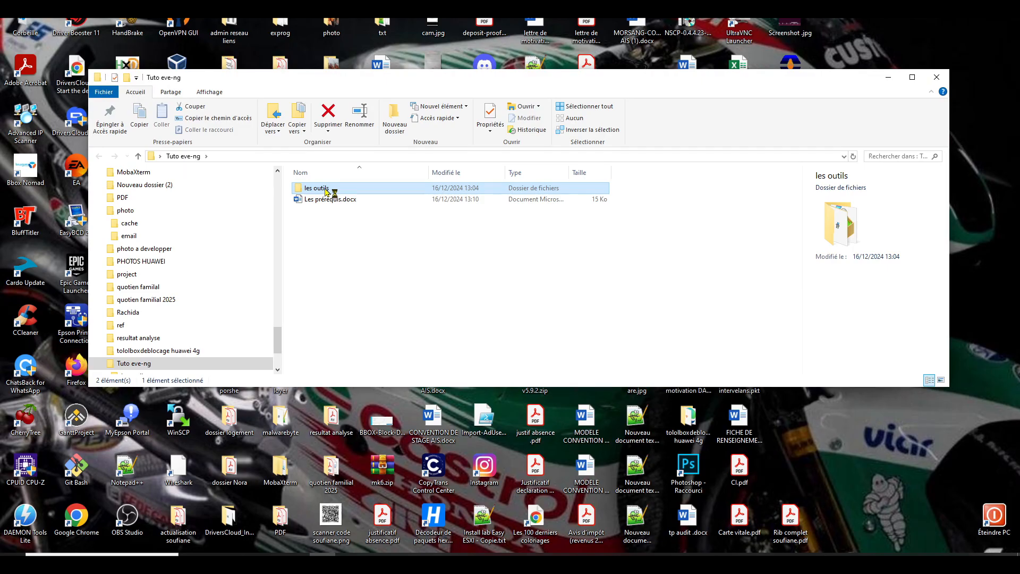
double_click(324, 189)
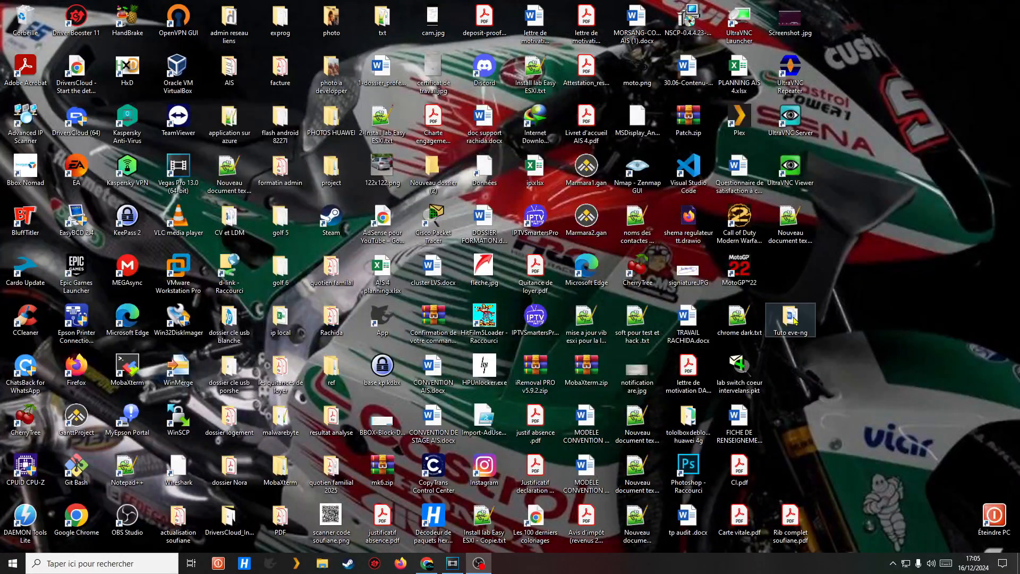
double_click(800, 320)
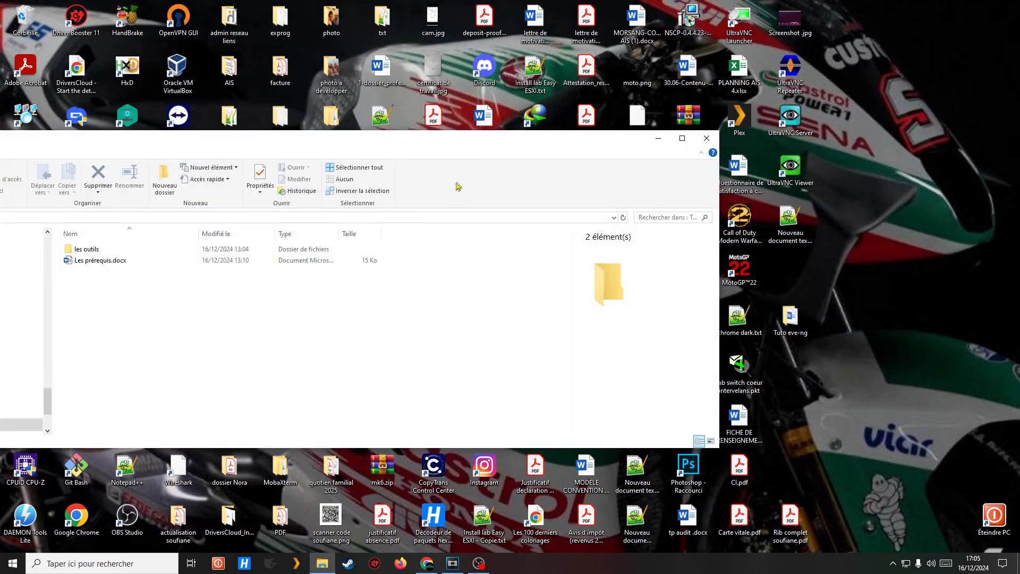
left_click_drag(475, 142, 622, 123)
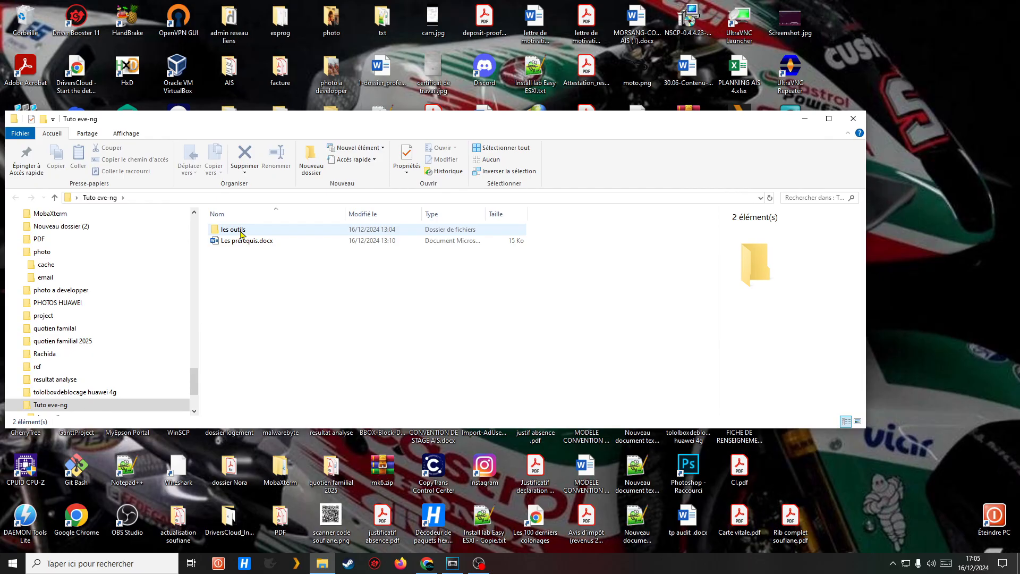
left_click_drag(348, 123, 456, 108)
left_click(354, 217)
double_click(354, 217)
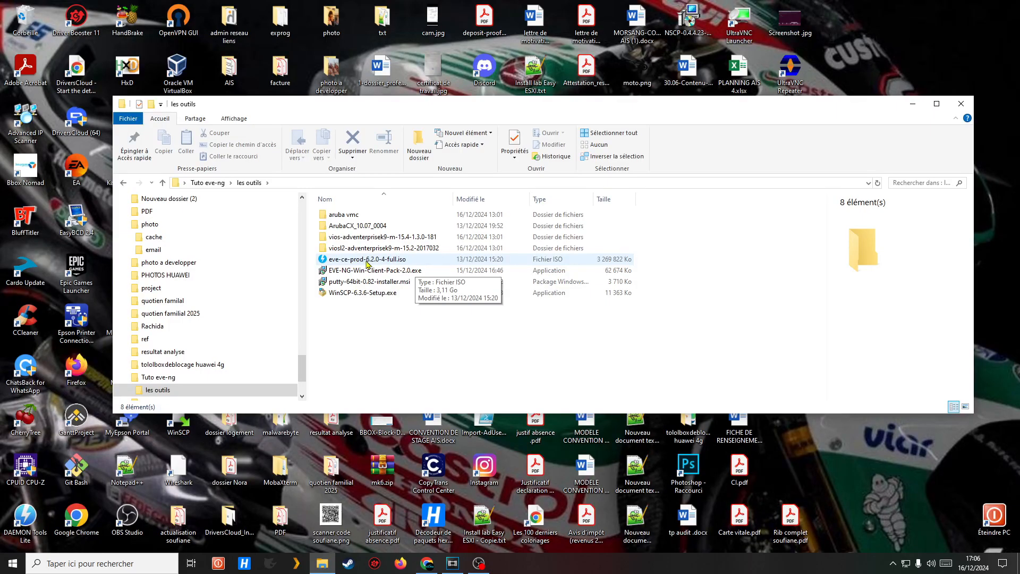
left_click(913, 104)
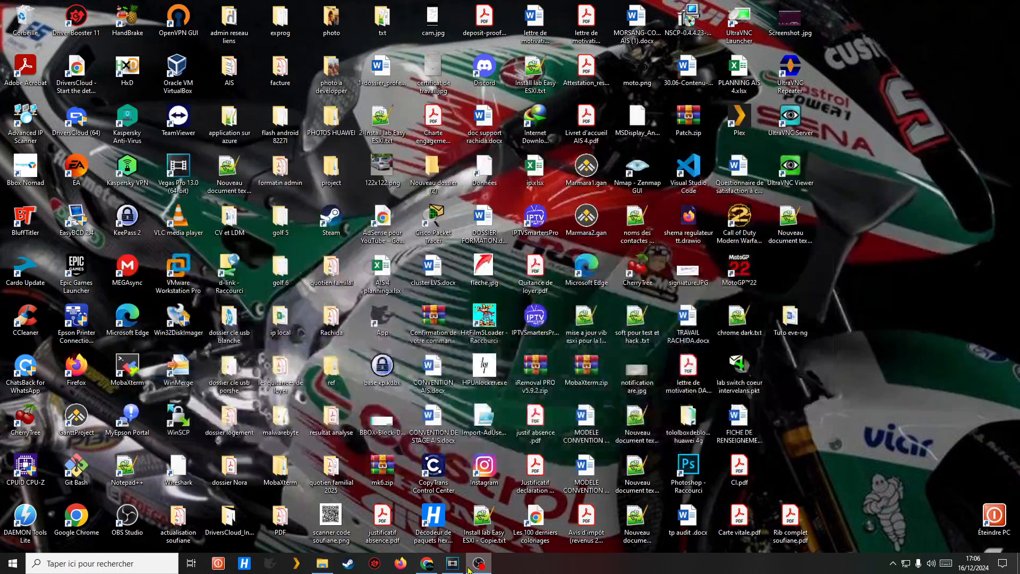
- Search Google for eve-ng and open the eve-ng.net download page
left_click(429, 564)
left_click(449, 217)
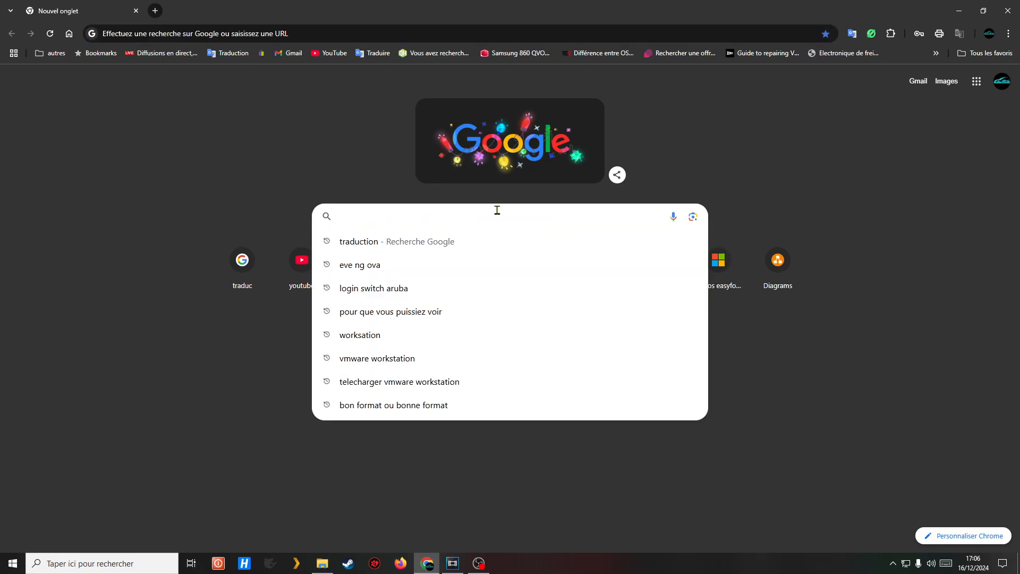
type("eve")
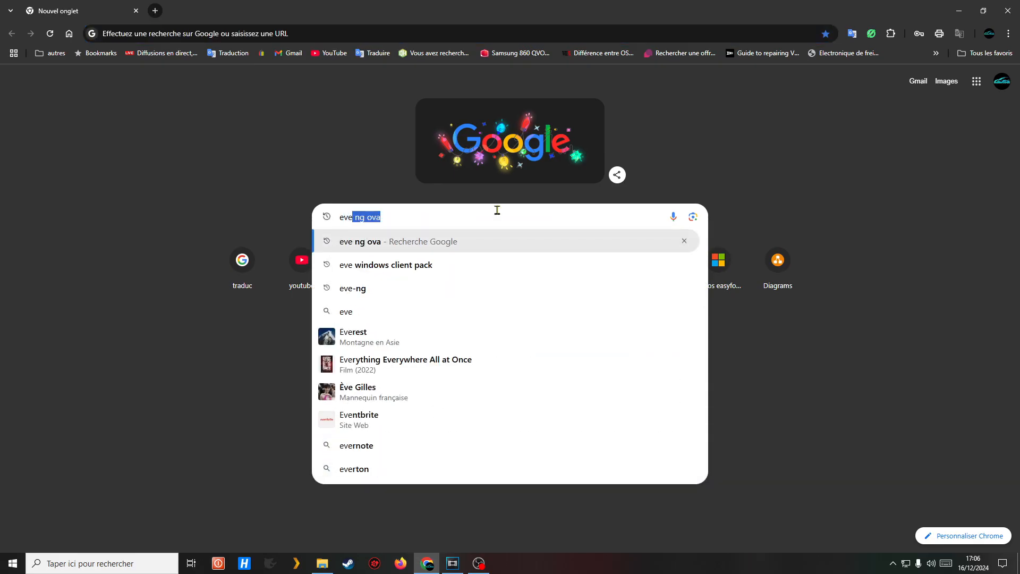
type("-ng")
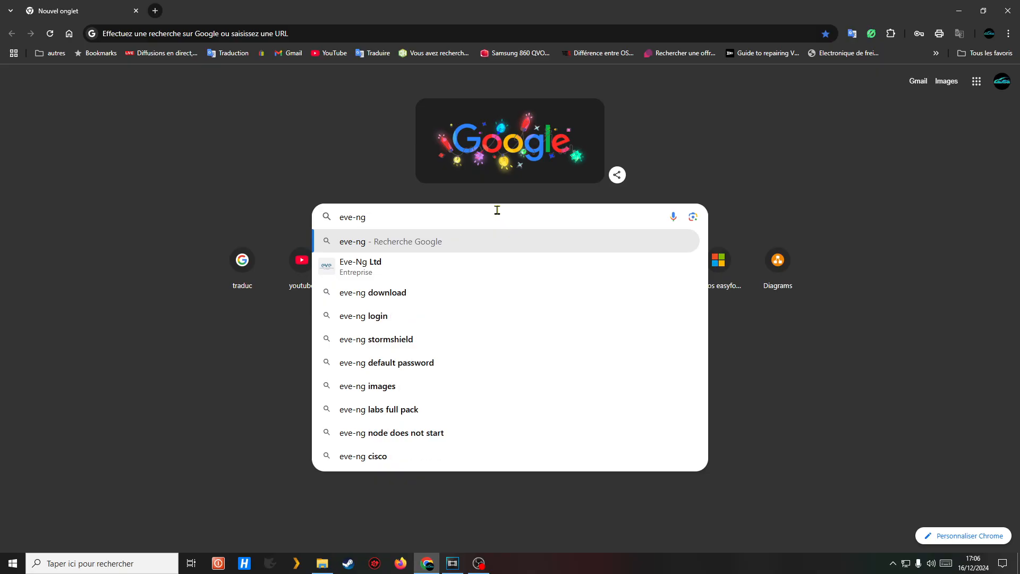
key("Return")
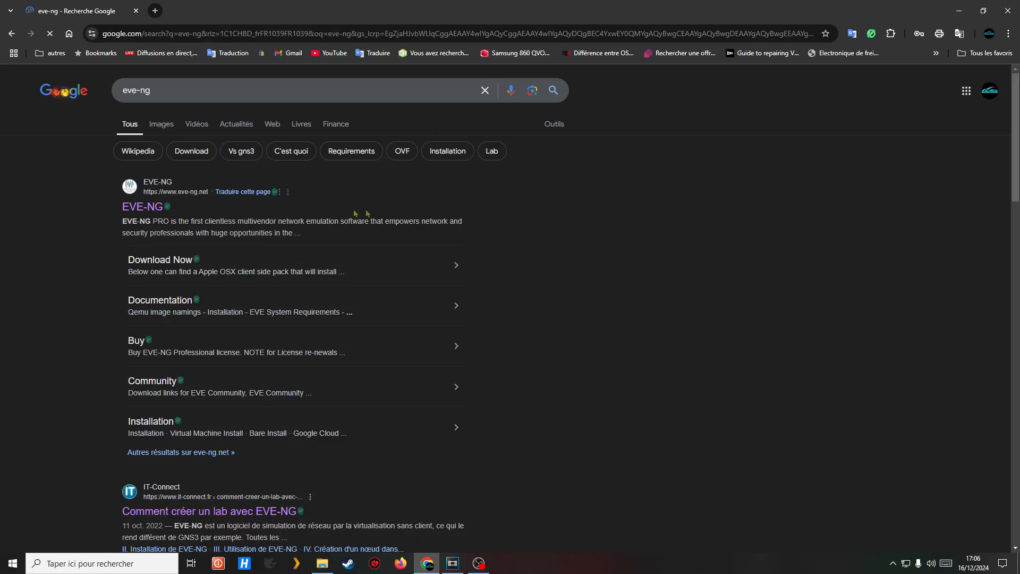
left_click(151, 208)
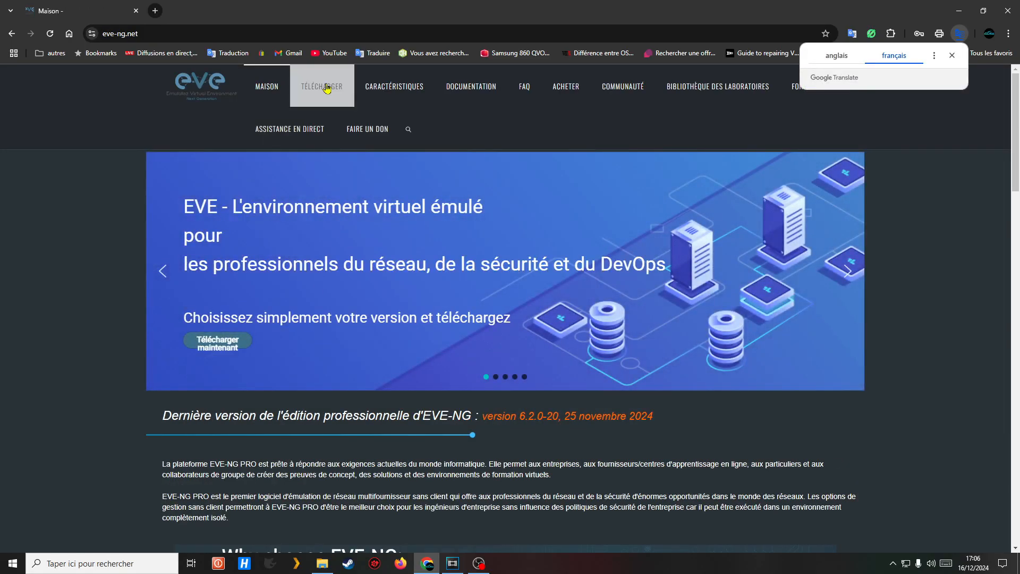
left_click(326, 89)
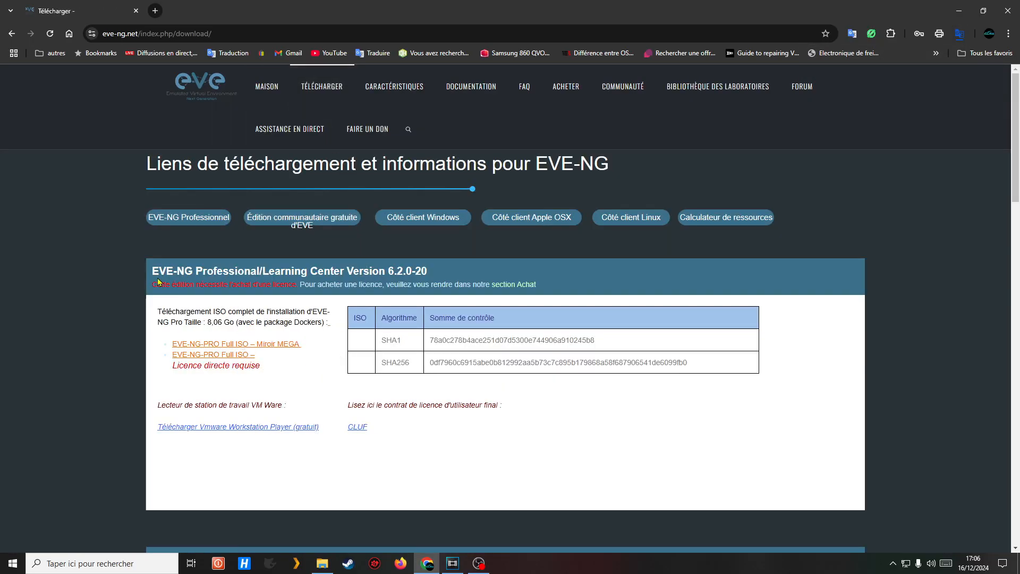
- Look through the Community ISO and client pack sections, then return to les outils
scroll(350, 369, "down", 3)
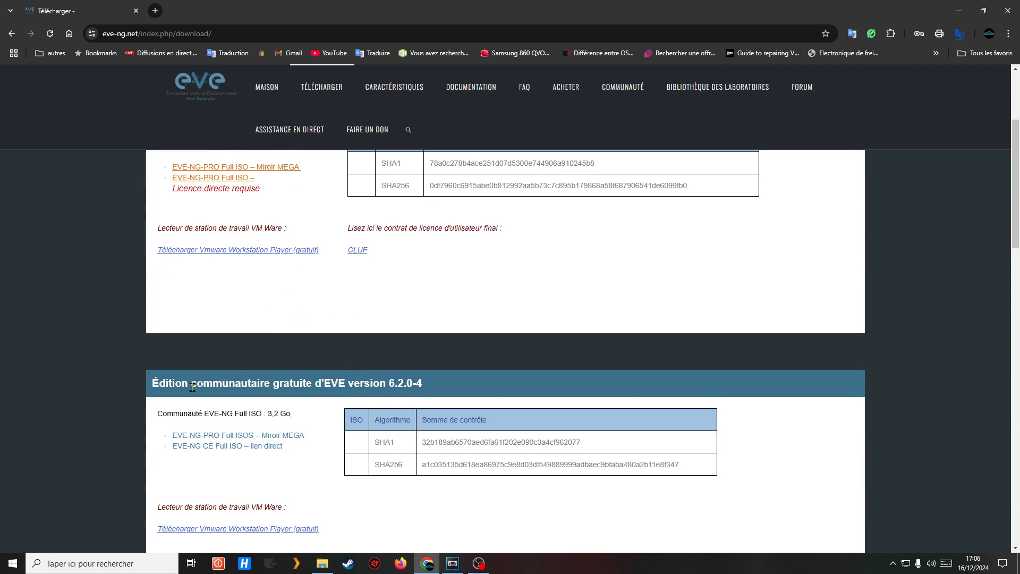
scroll(329, 387, "down", 3)
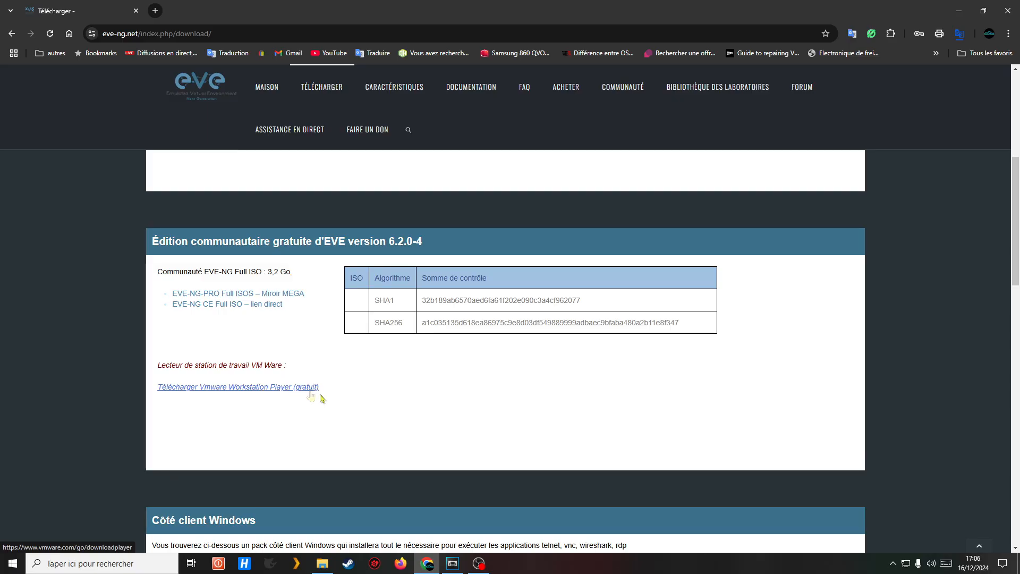
scroll(345, 374, "down", 4)
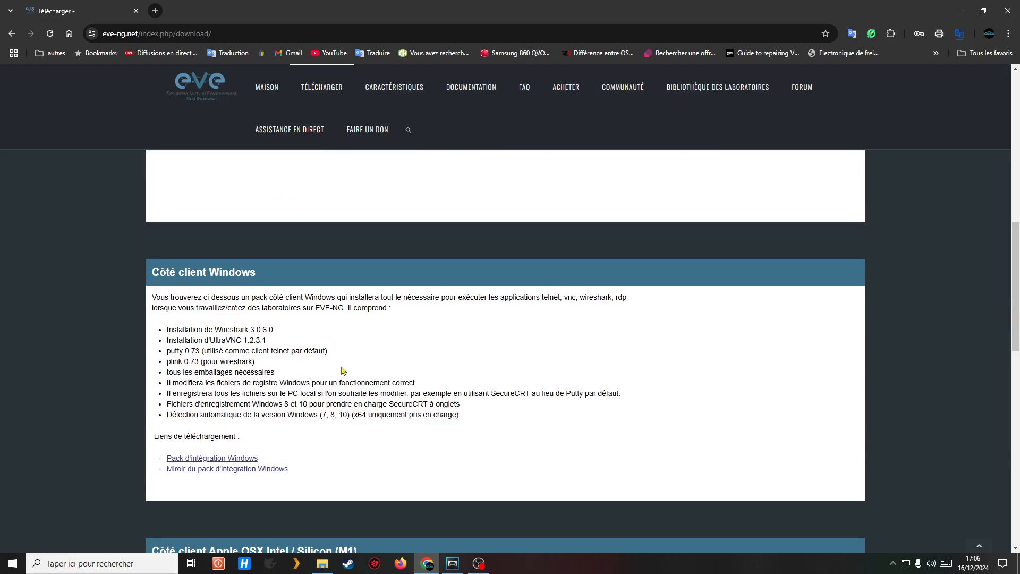
scroll(343, 372, "down", 5)
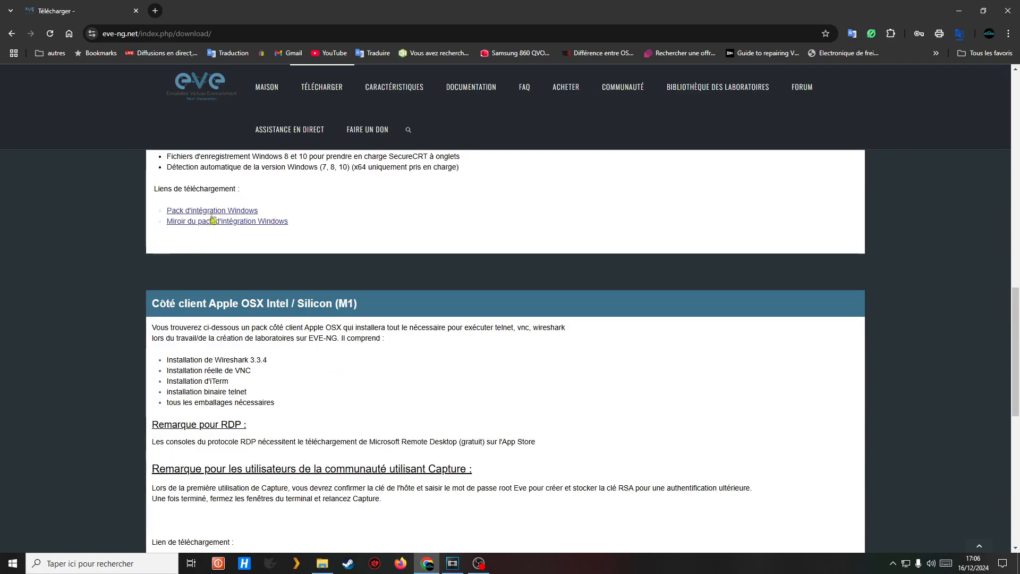
scroll(345, 300, "up", 2)
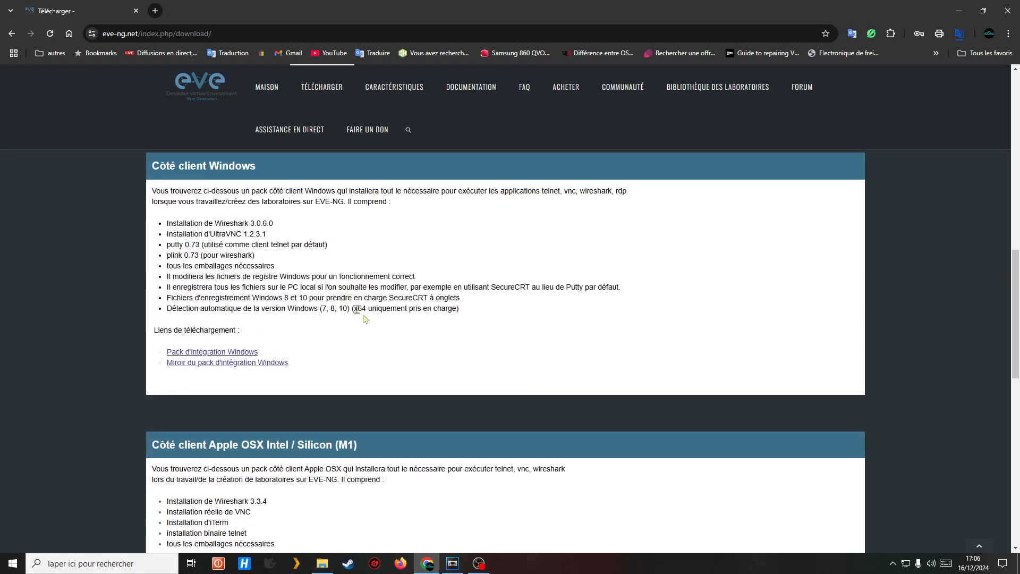
scroll(441, 329, "down", 3)
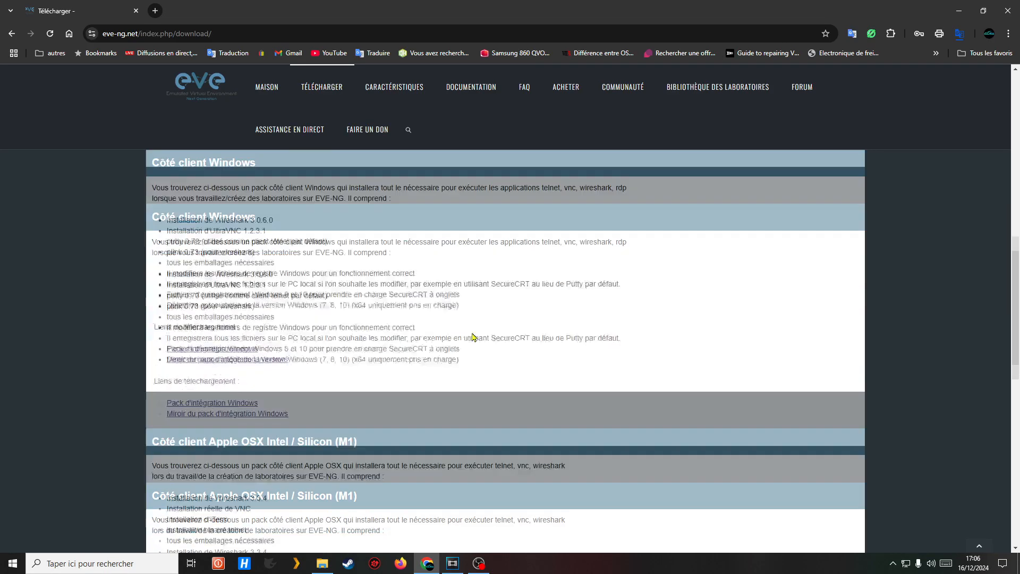
scroll(472, 334, "down", 5)
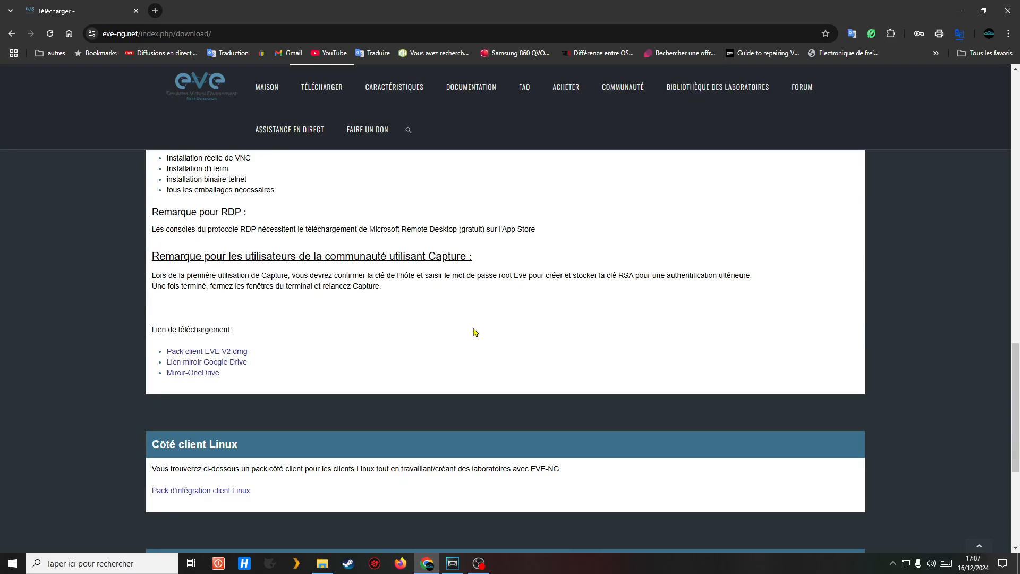
scroll(473, 333, "up", 5)
scroll(425, 324, "up", 1)
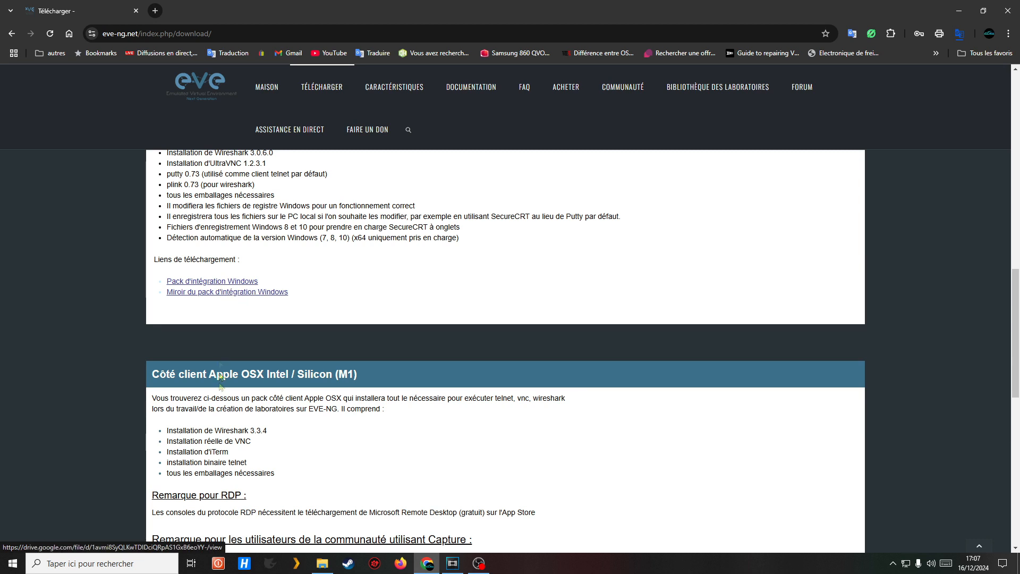
left_click(322, 563)
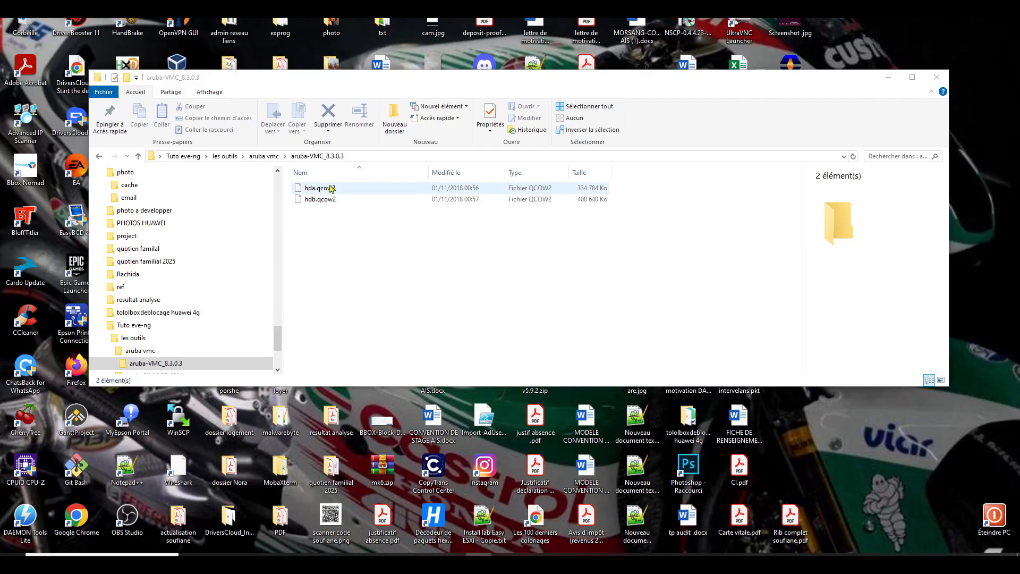
- Go back twice from aruba-VMC to les outils and open the ArubaCX_10.07_0004 folder
left_click(99, 157)
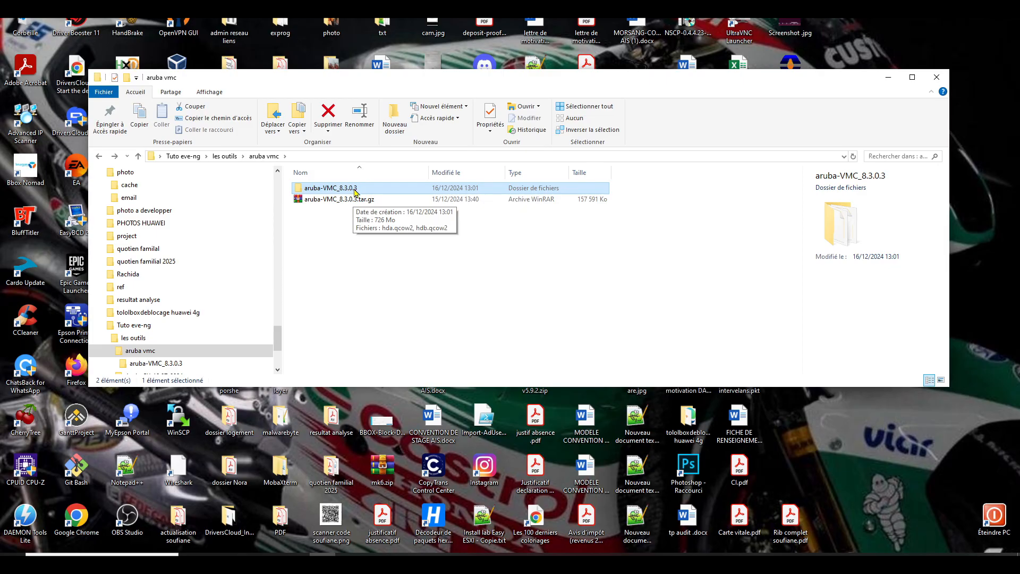
left_click(99, 156)
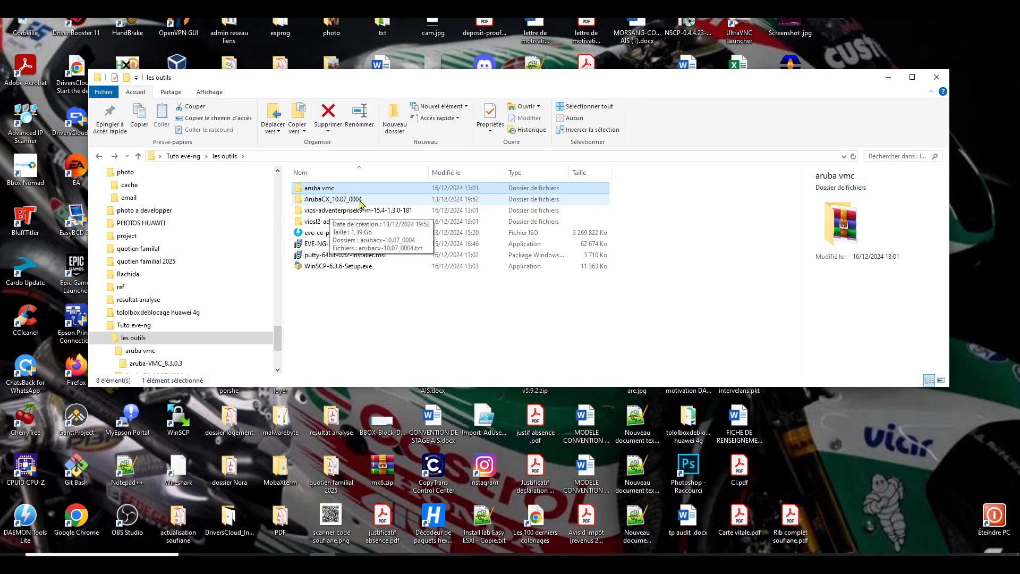
left_click(361, 202)
double_click(364, 203)
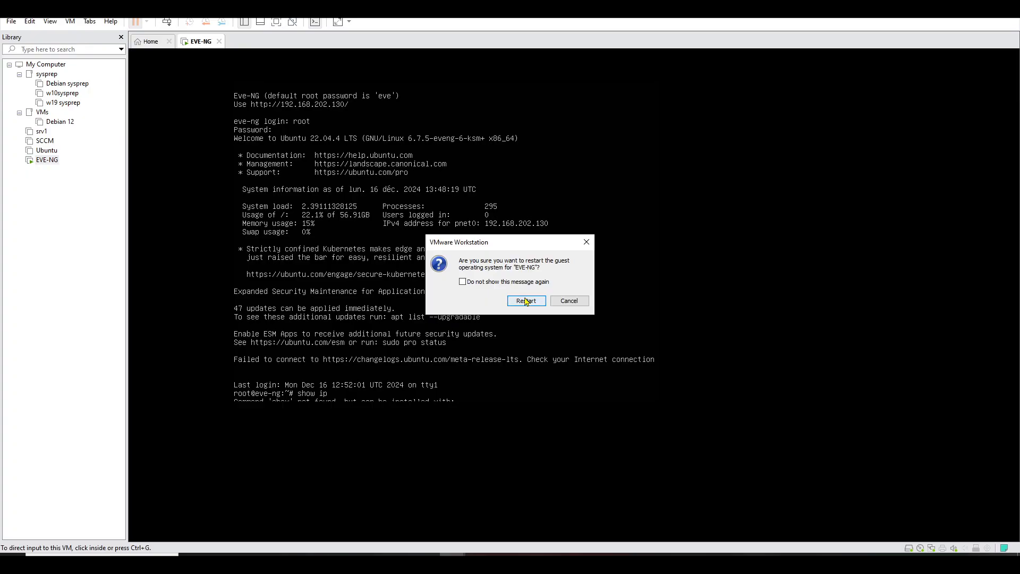
- Confirm restarting the EVE-NG guest system
left_click(526, 301)
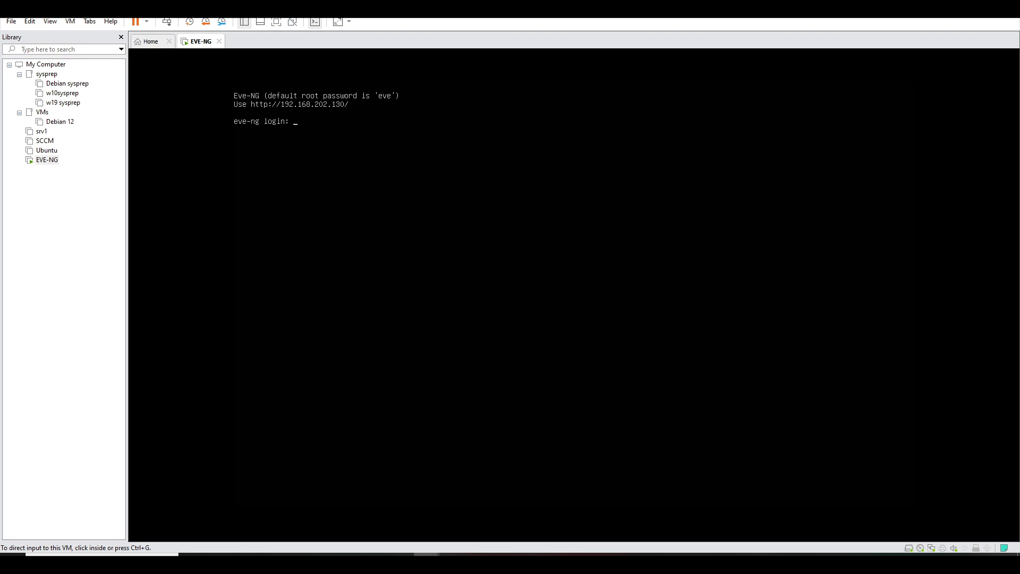
- Log in to the EVE-NG console as root with its password
left_click(330, 128)
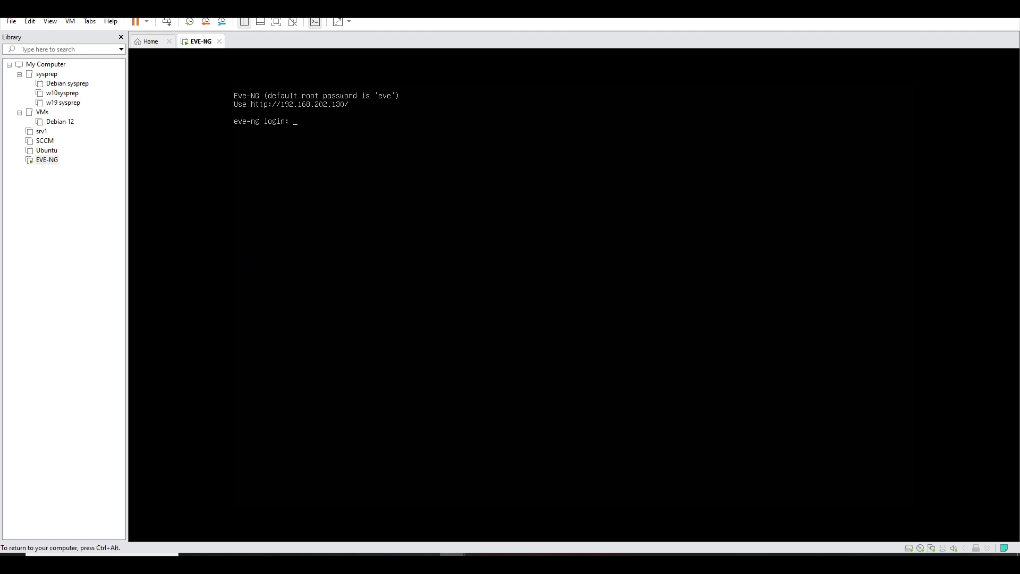
type("root")
key("Return")
type("eve")
key("Return")
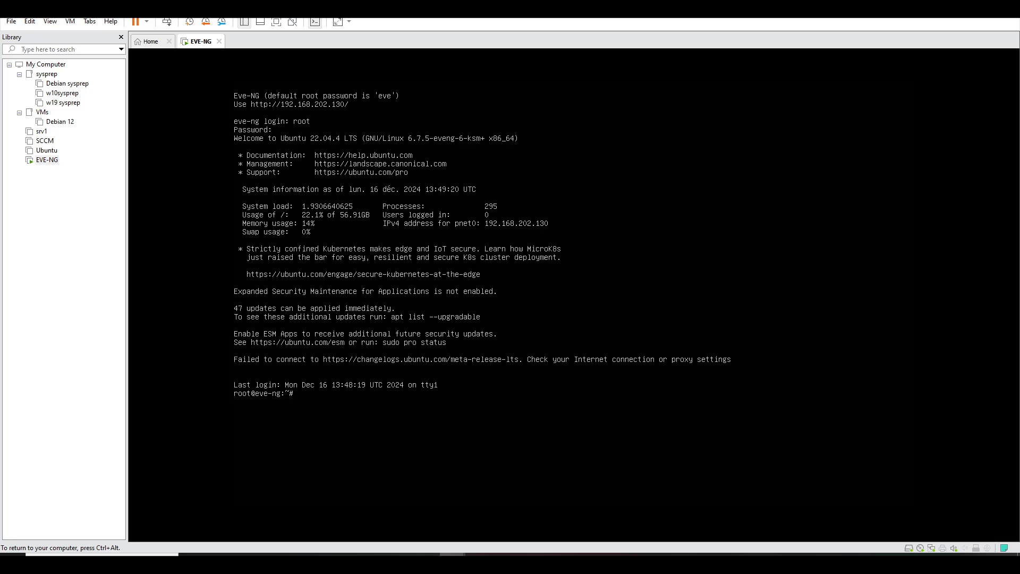
- Run ip commands to find pnet0's address 192.168.202.130, then release input from the VM
type("ip ?")
key("Return")
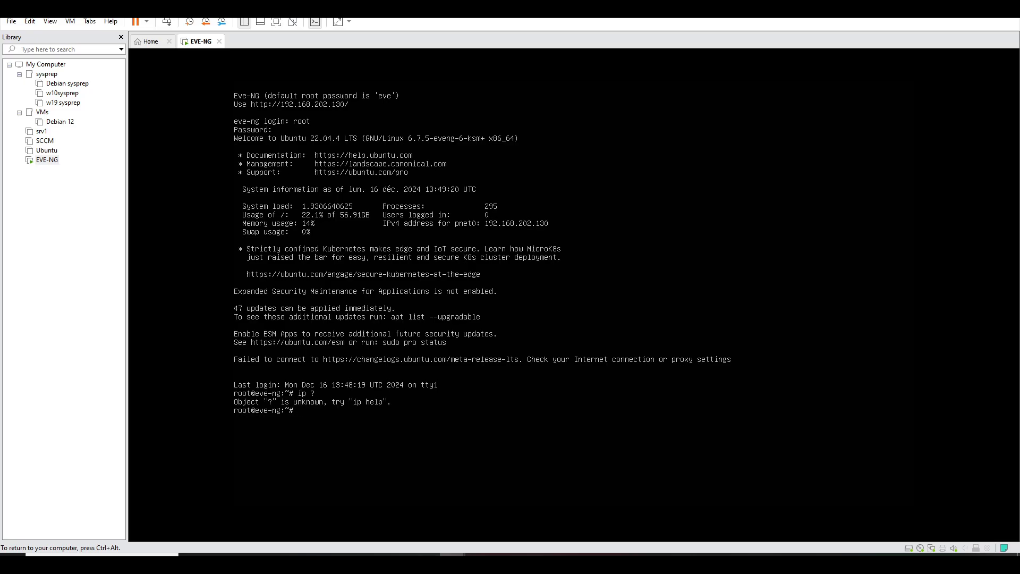
type("ip")
key("Return")
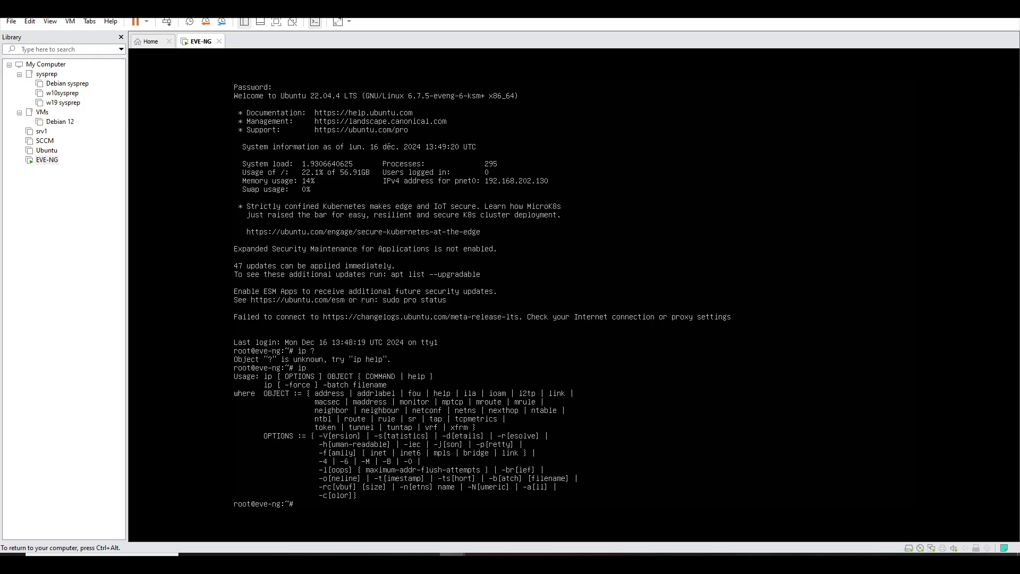
type("ip address")
key("Return")
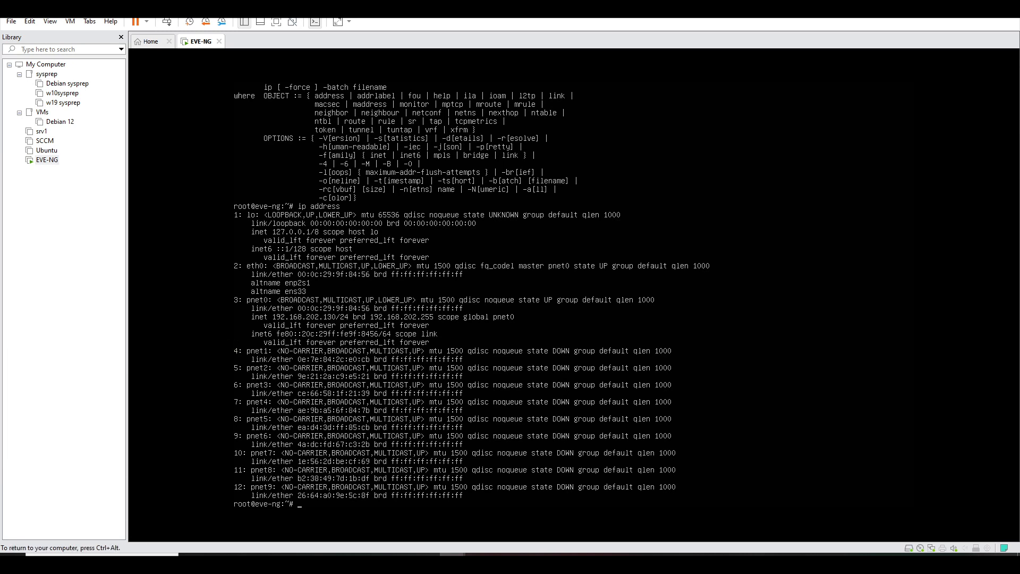
key("ctrl+alt")
- Load the EVE-NG web interface at 192.168.202.130 in a new browser tab
mouse_move(436, 553)
left_click(420, 538)
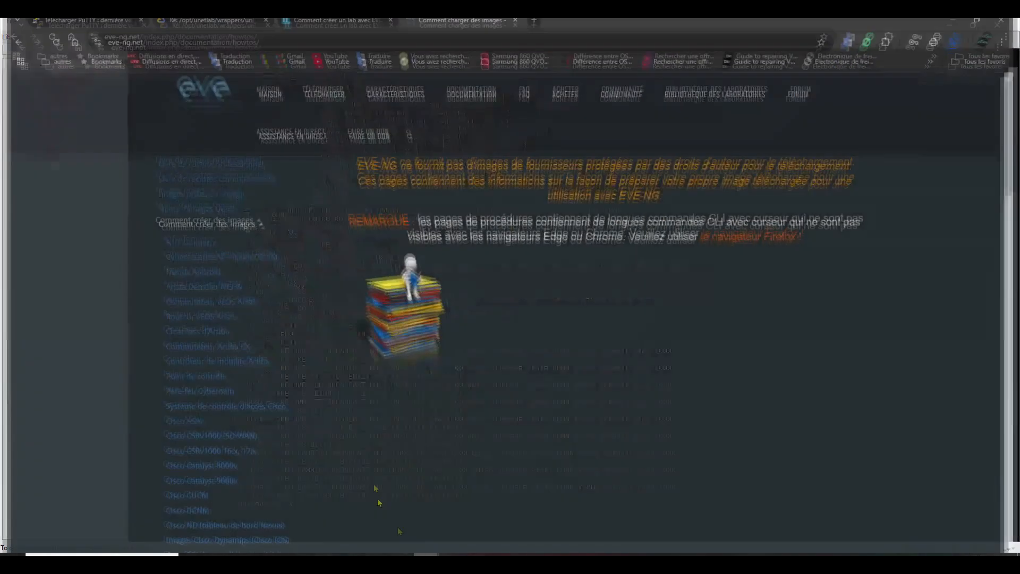
key("ctrl+t")
left_click(281, 33)
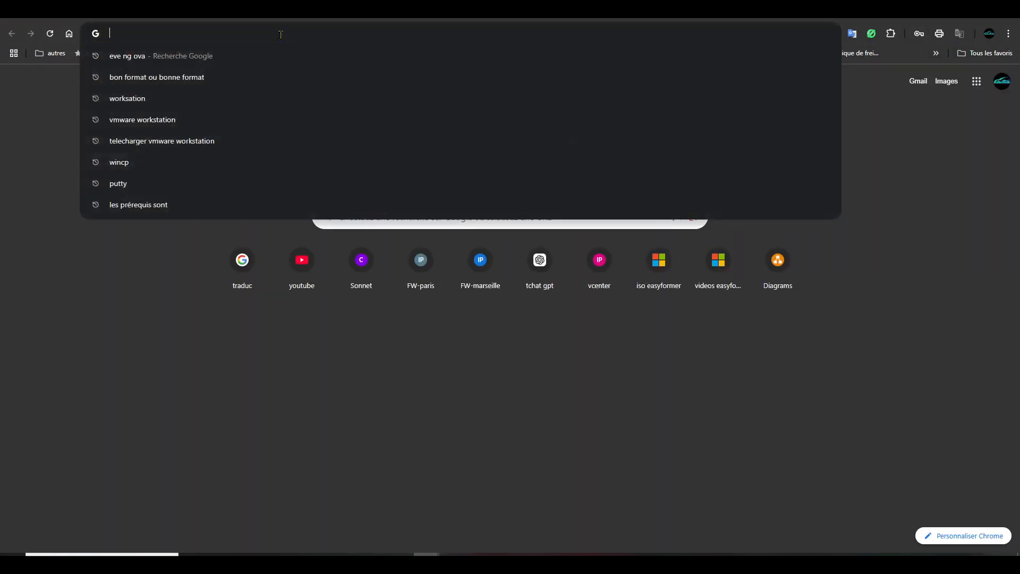
type("192.168")
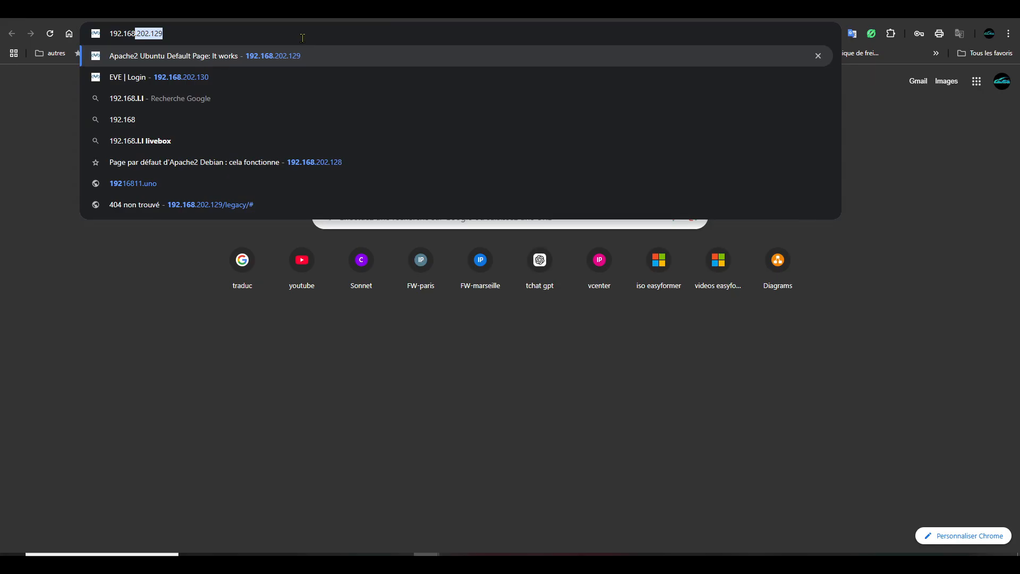
type(".202.130")
key("Return")
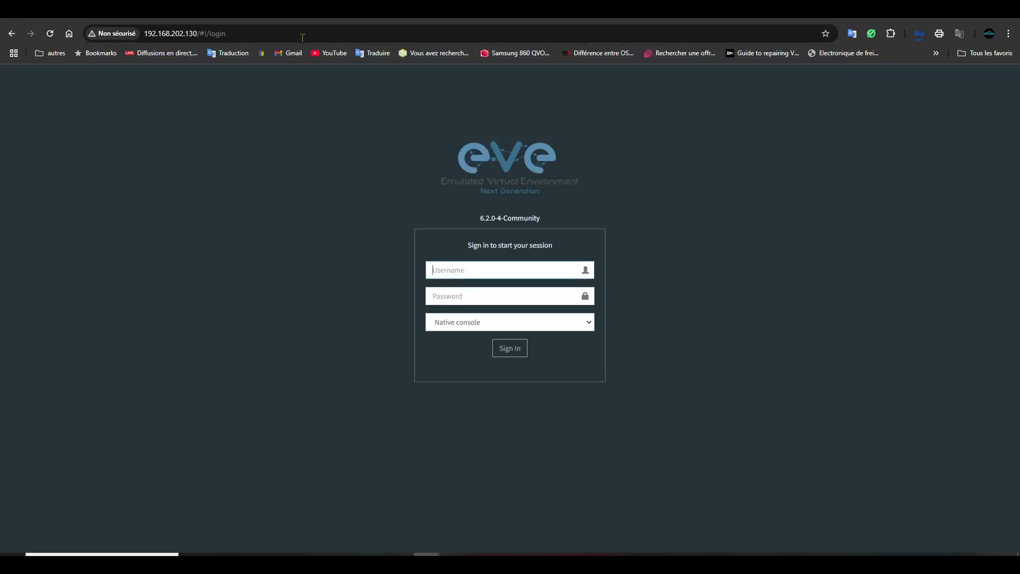
- Fill in the saved login credentials and show the console type choices
left_click(477, 268)
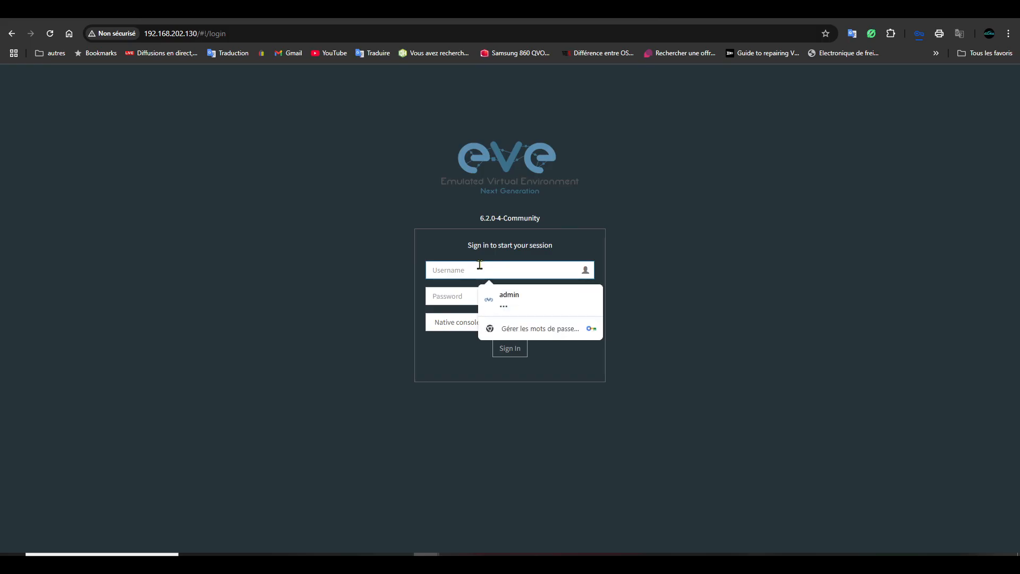
left_click(506, 295)
left_click(482, 323)
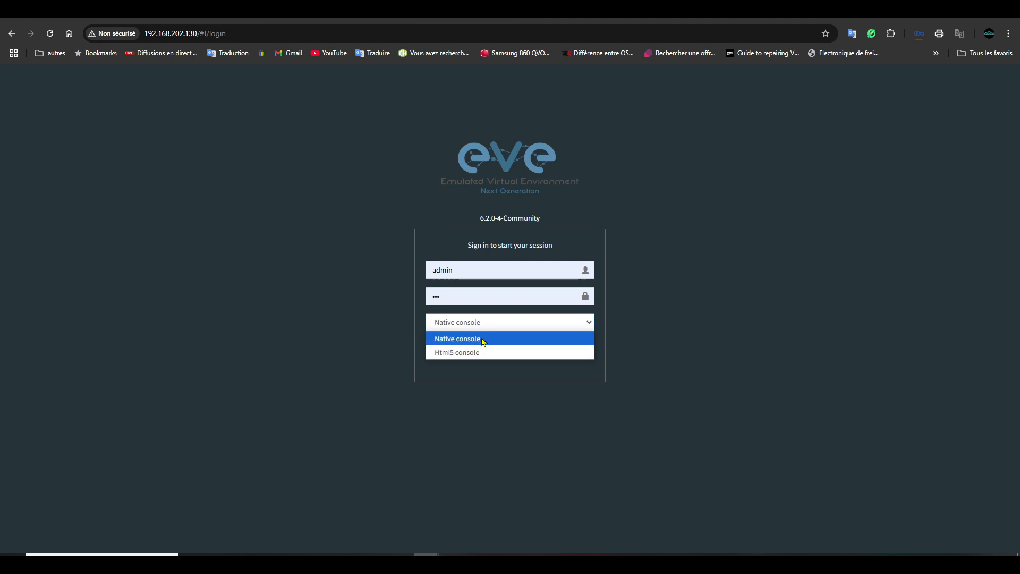
- Sign in with Native console, start the vIOS2 node and request its console
left_click(484, 342)
left_click(509, 355)
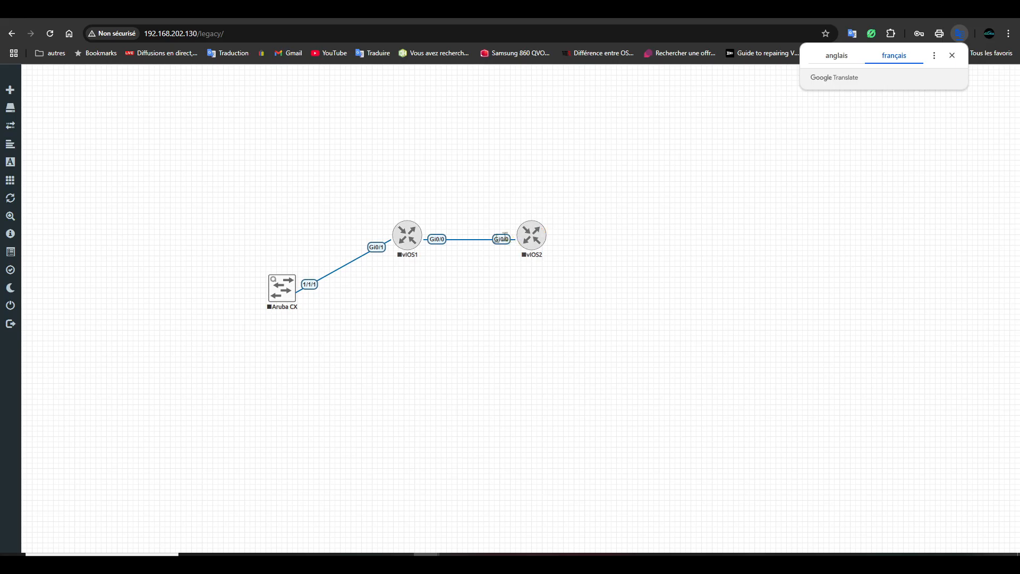
right_click(532, 242)
left_click(554, 260)
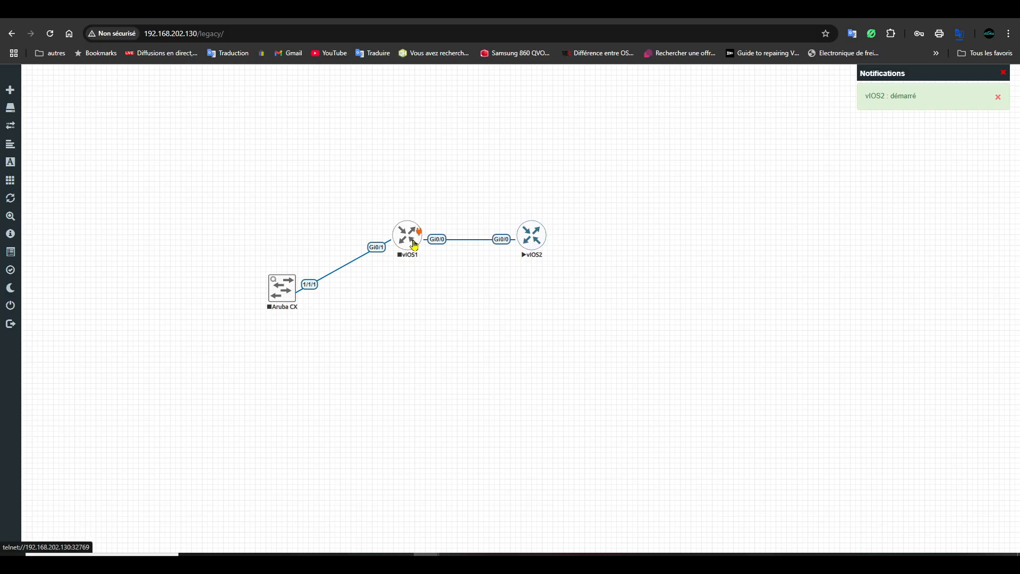
left_click(537, 241)
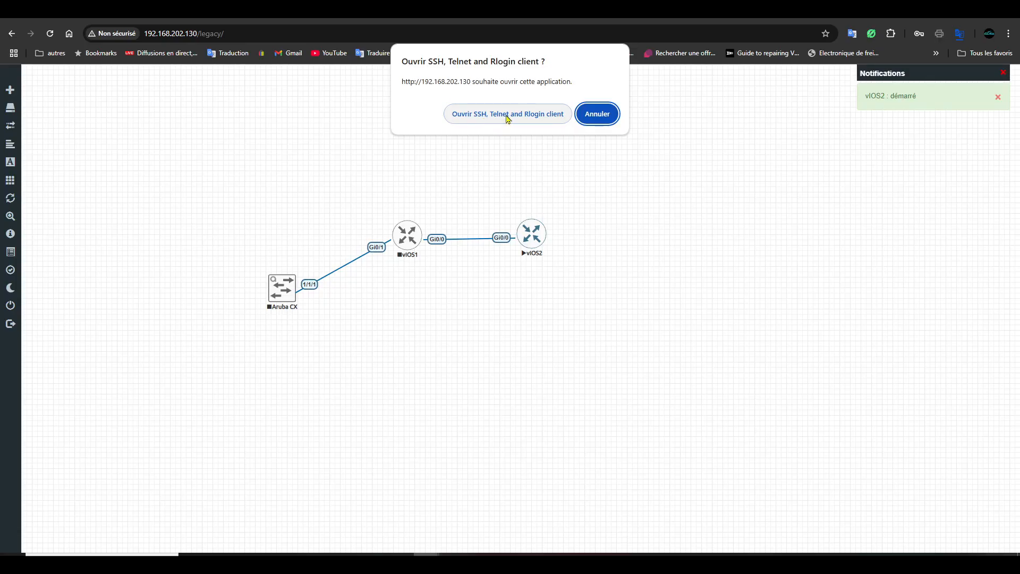
- Launch the vIOS2 telnet console, enlarge and reposition it, dismiss the IDM popup, minimise Chrome
left_click(507, 119)
left_click_drag(396, 263, 571, 323)
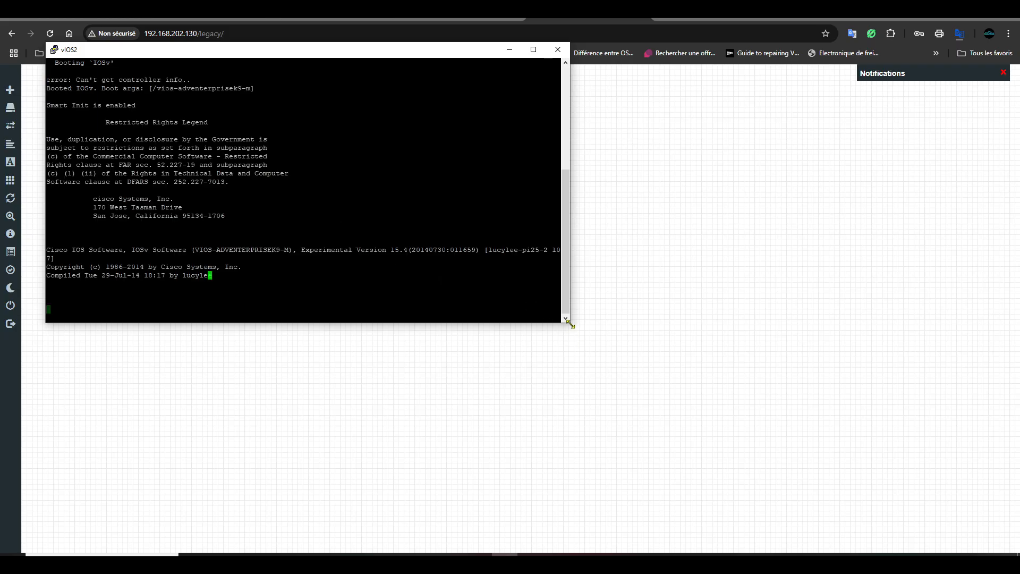
left_click_drag(571, 323, 591, 332)
left_click_drag(325, 60, 701, 98)
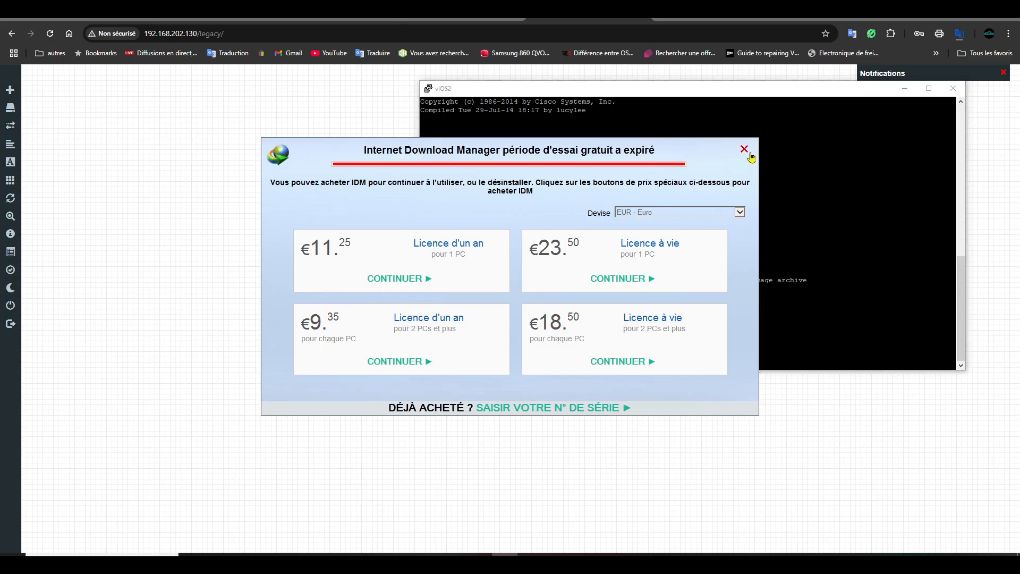
left_click(744, 150)
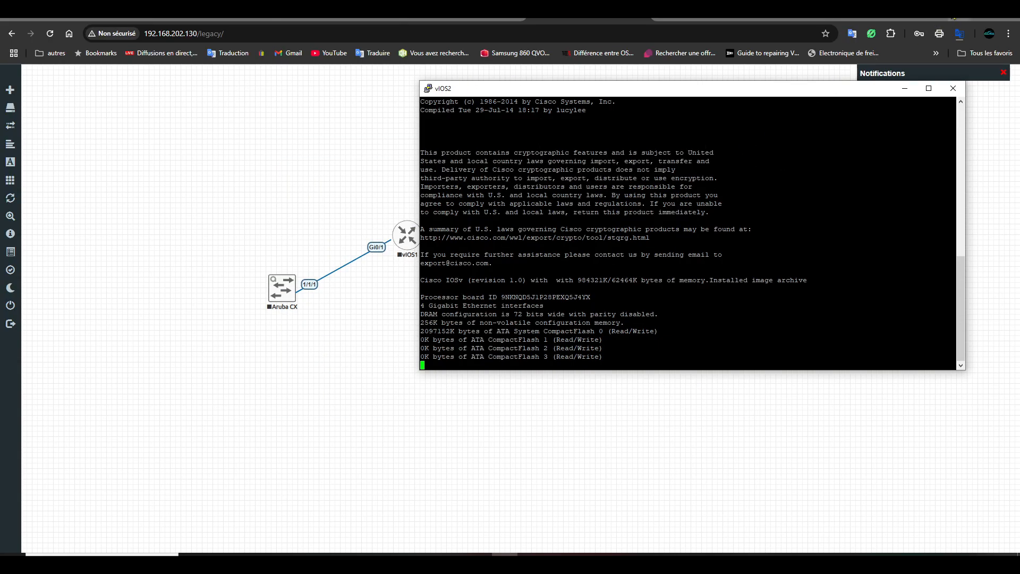
left_click(959, 12)
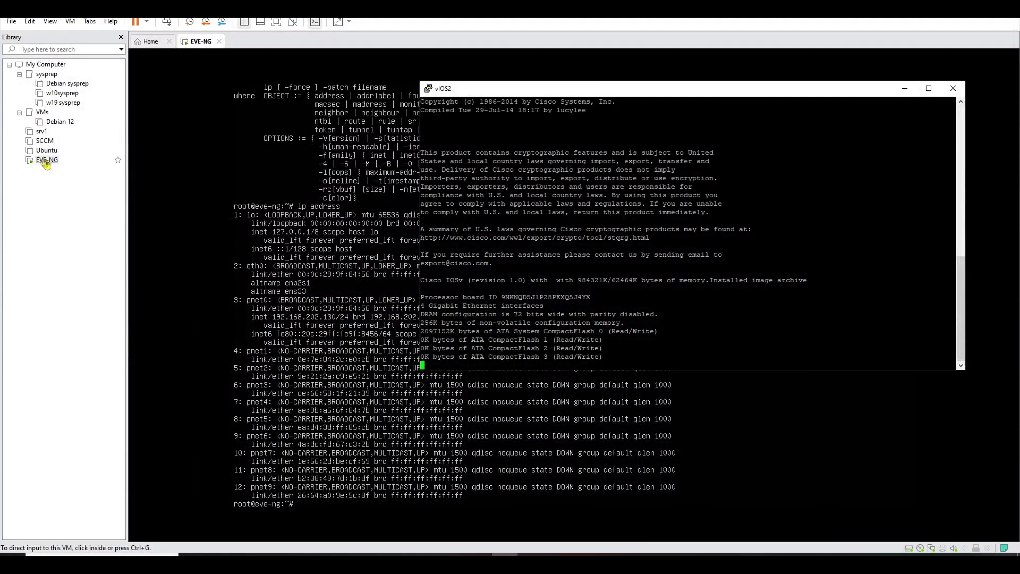
- Shut down the EVE-NG guest from the power menu, confirm, and release input from the VM
left_click(147, 22)
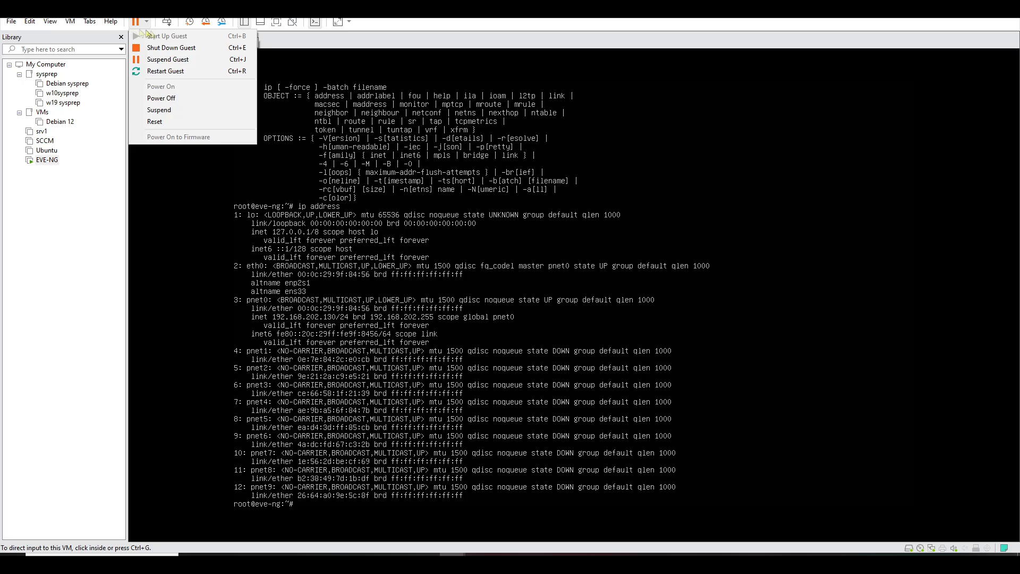
left_click(173, 49)
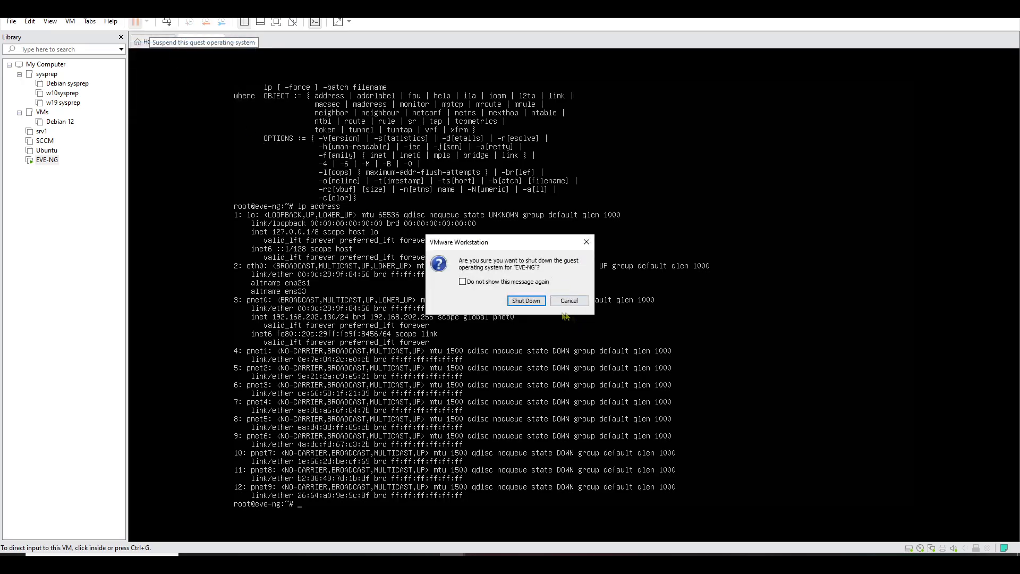
left_click(527, 304)
key("ctrl+alt")
left_click(12, 23)
mouse_move(10, 21)
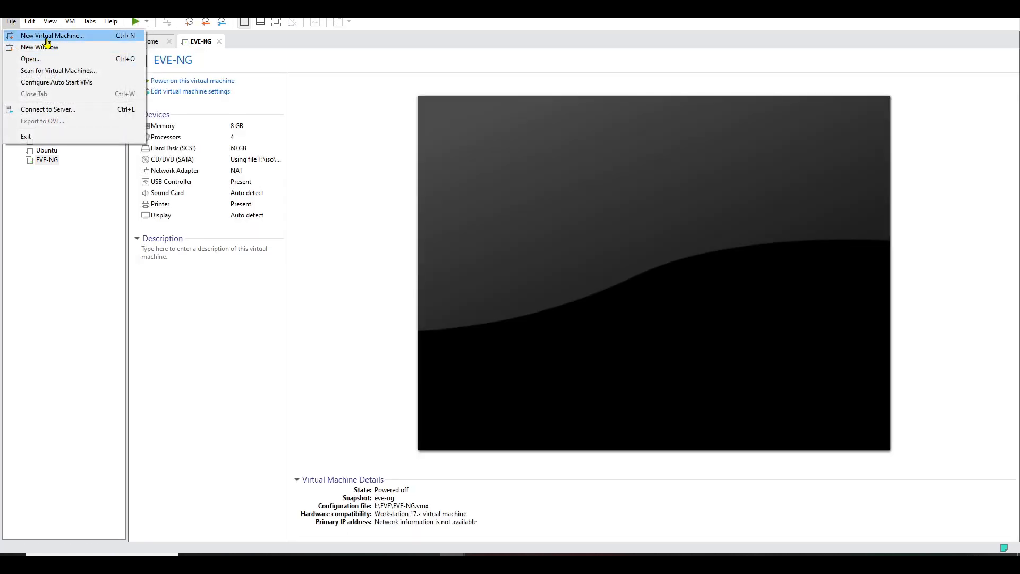
- Start a Typical new virtual machine using the eve-ce-prod-6.2.0-4-full (1).iso installer image
left_click(46, 37)
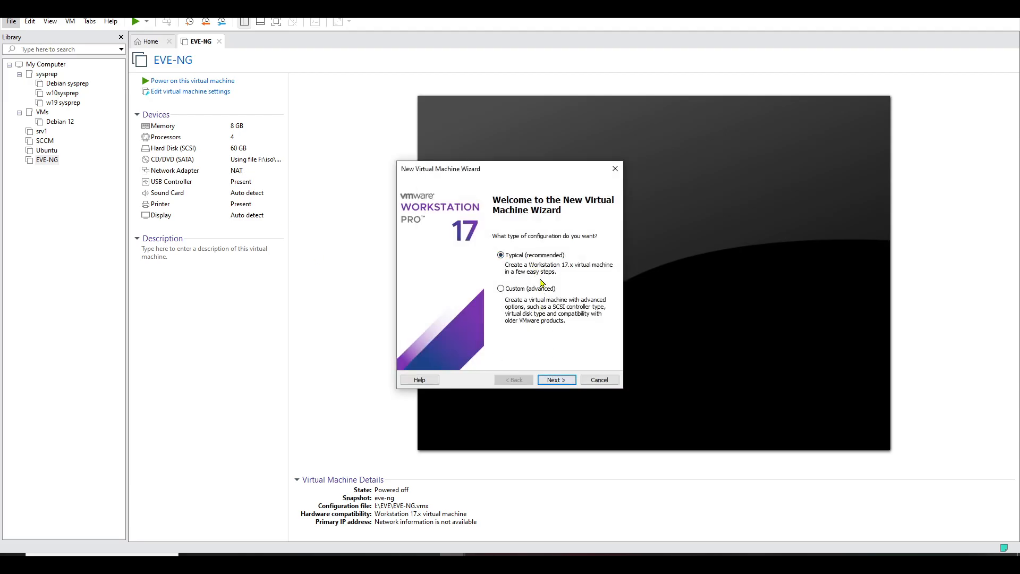
left_click(567, 380)
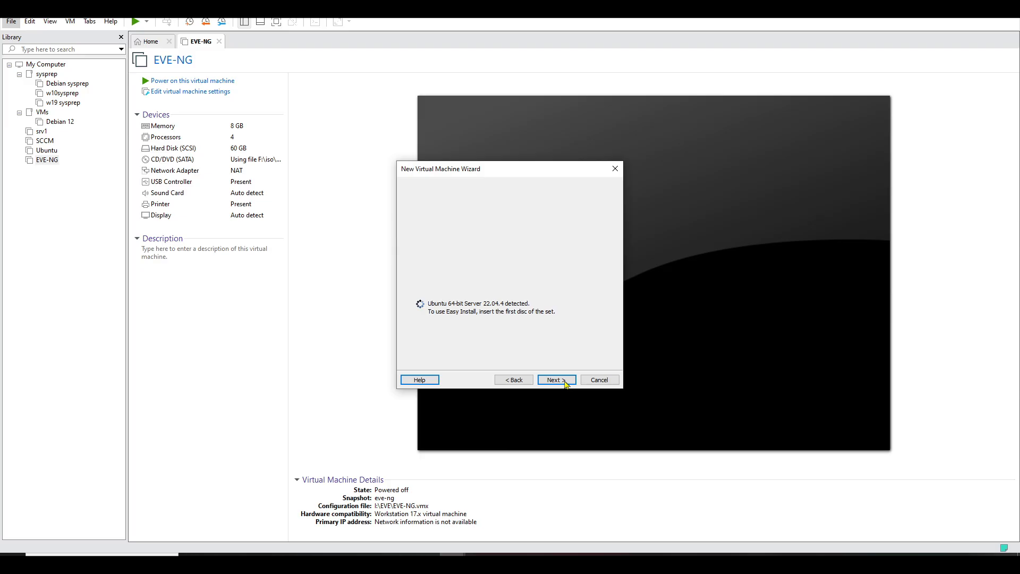
left_click(592, 293)
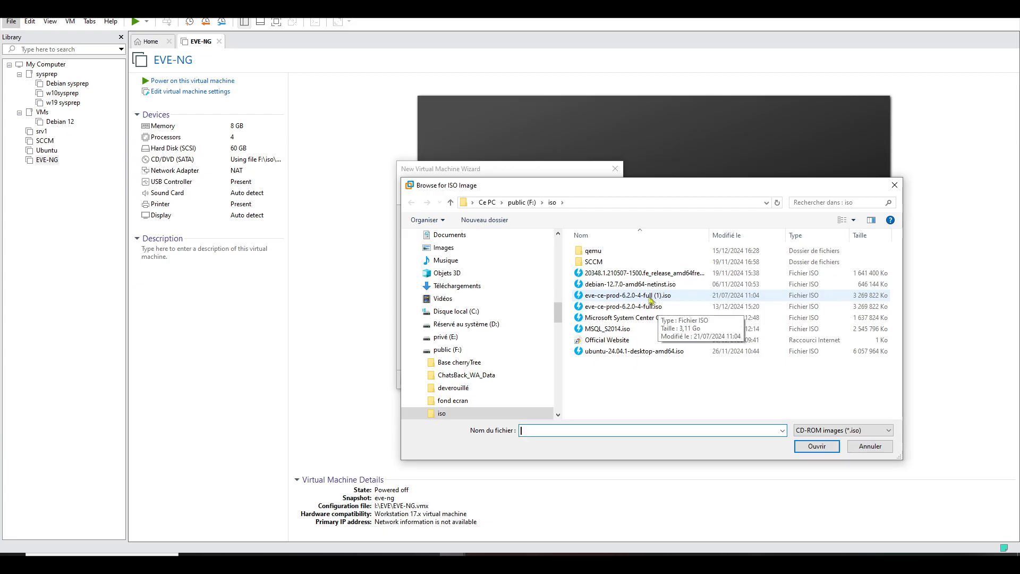
left_click(646, 297)
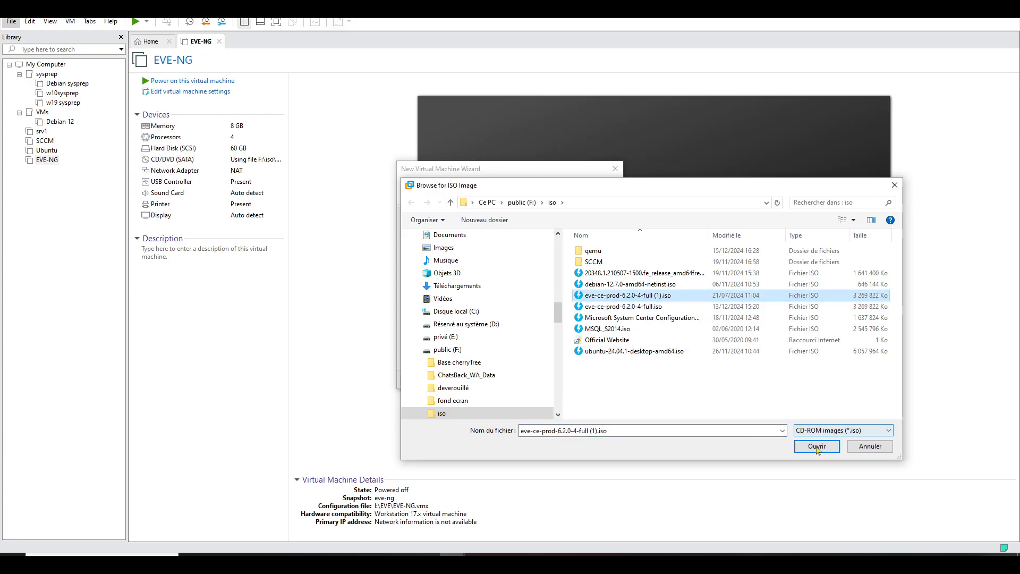
left_click(817, 446)
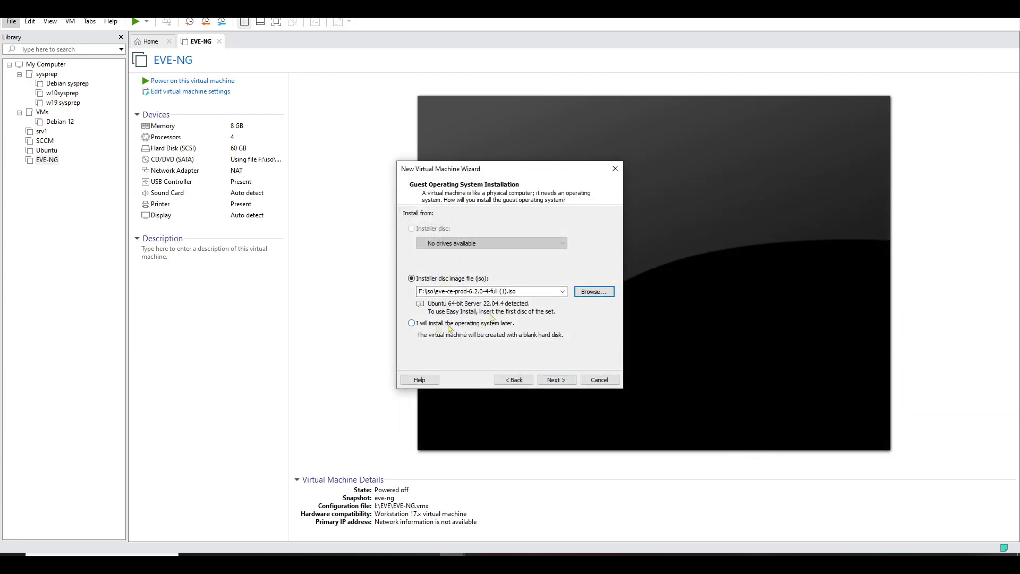
left_click(557, 380)
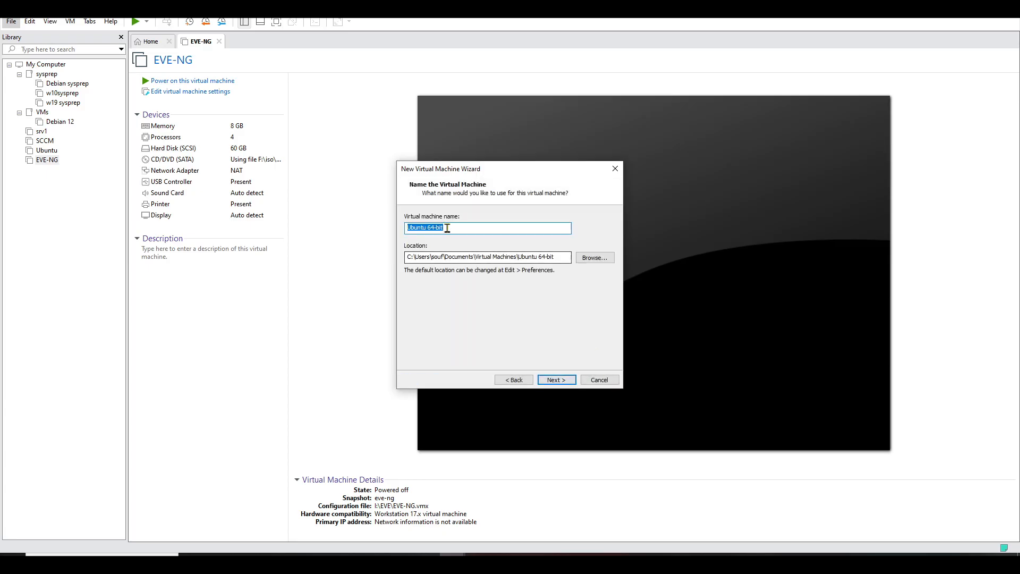
- Name the machine eve-test and create a new eve-test folder on drive I:
type("eve-test")
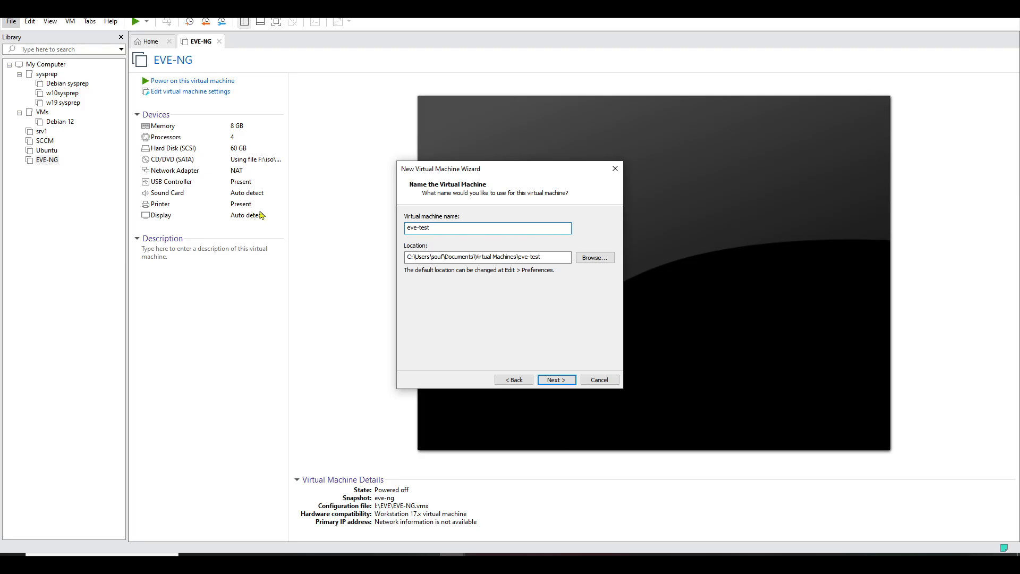
left_click(594, 263)
left_click(460, 270)
left_click_drag(592, 251, 592, 270)
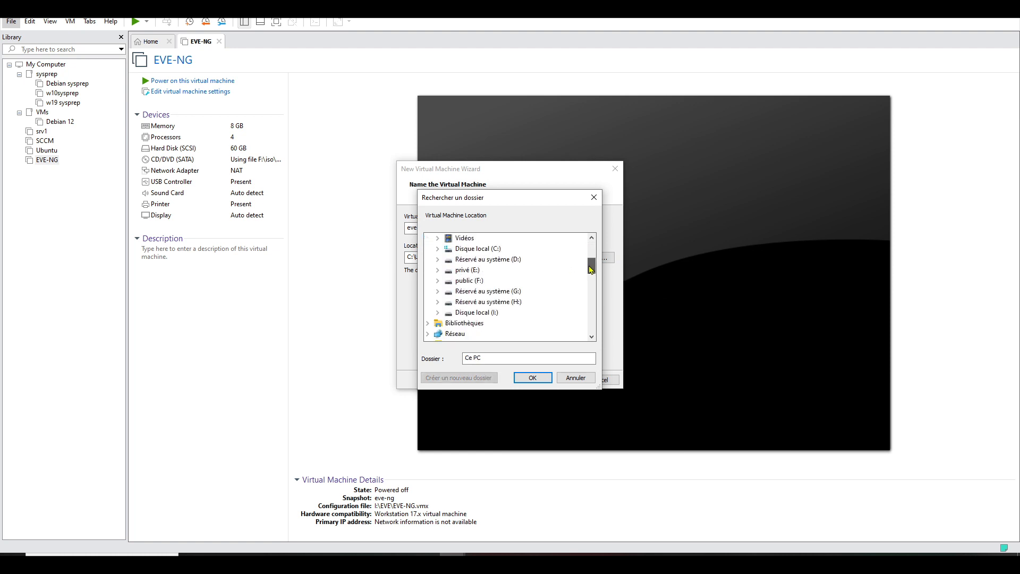
left_click(512, 313)
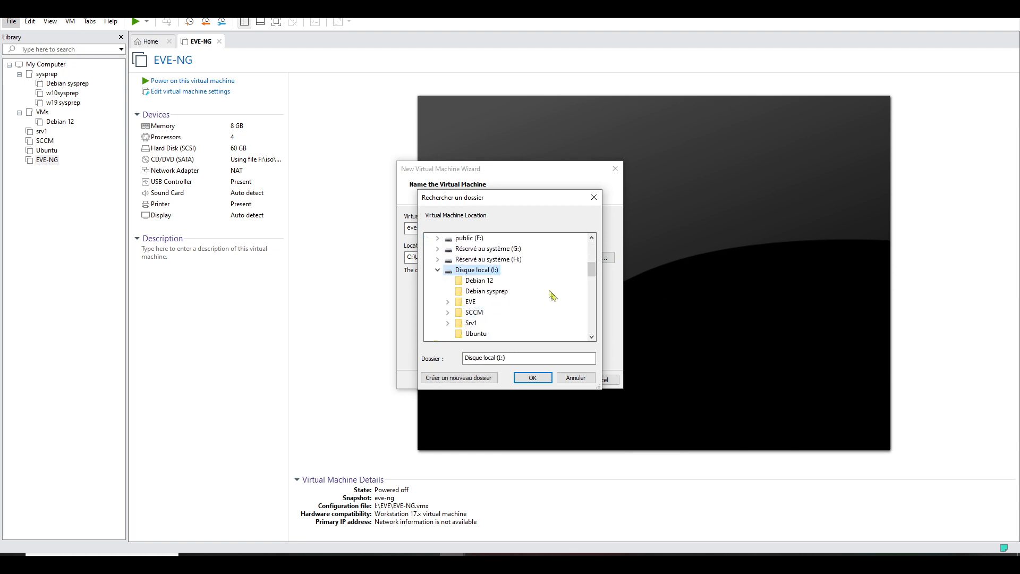
right_click(486, 272)
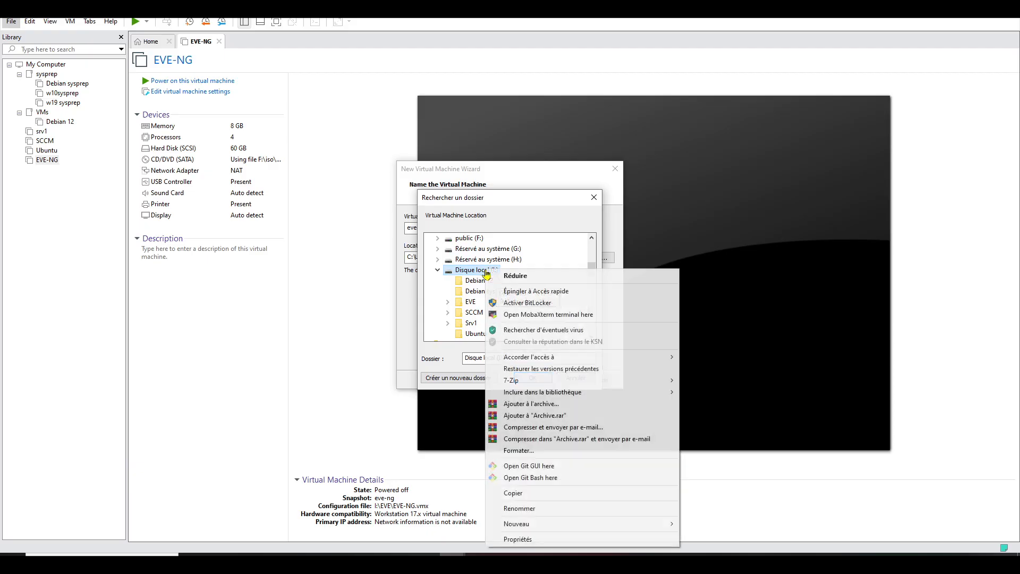
mouse_move(532, 527)
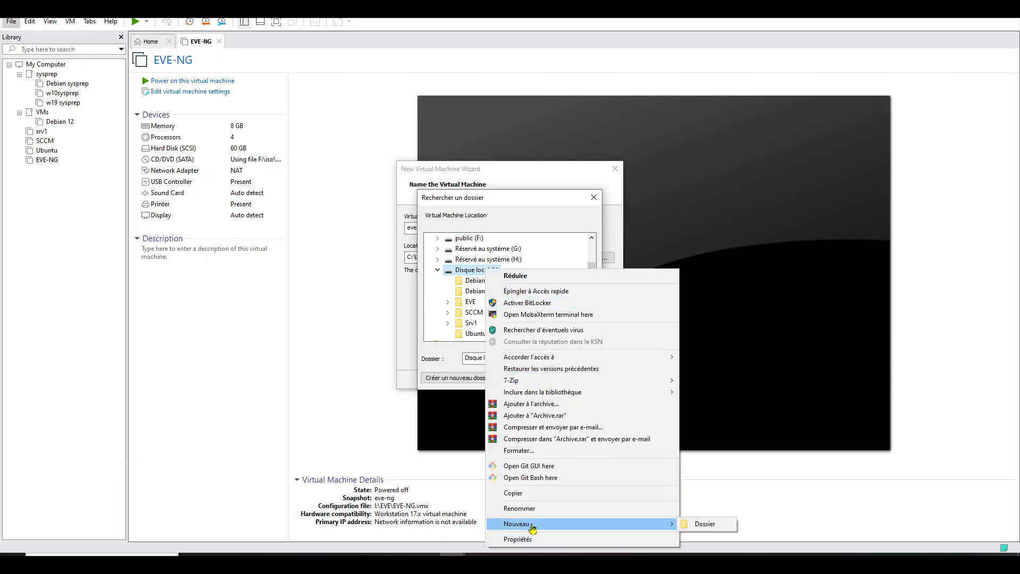
left_click(705, 524)
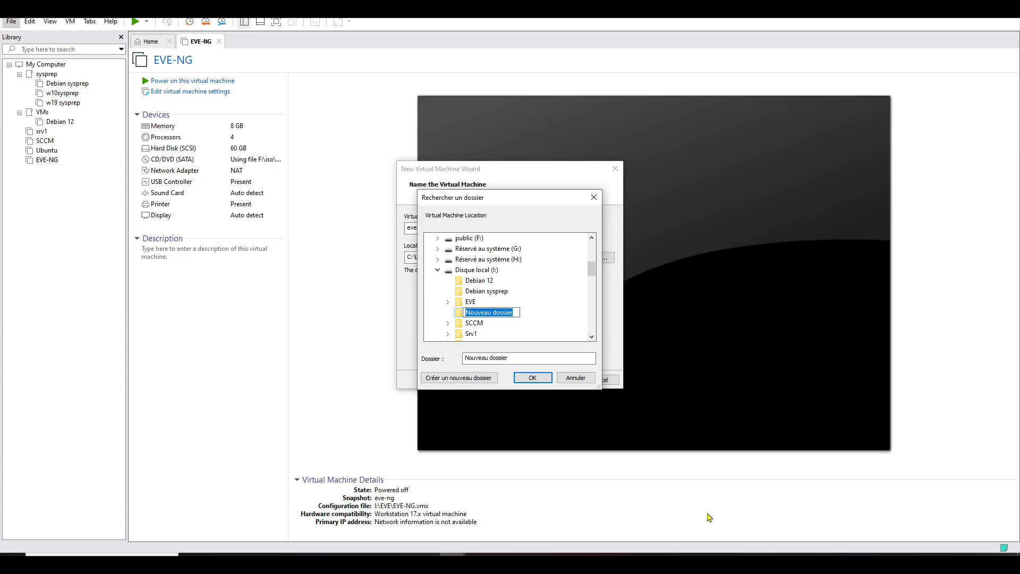
type("ev")
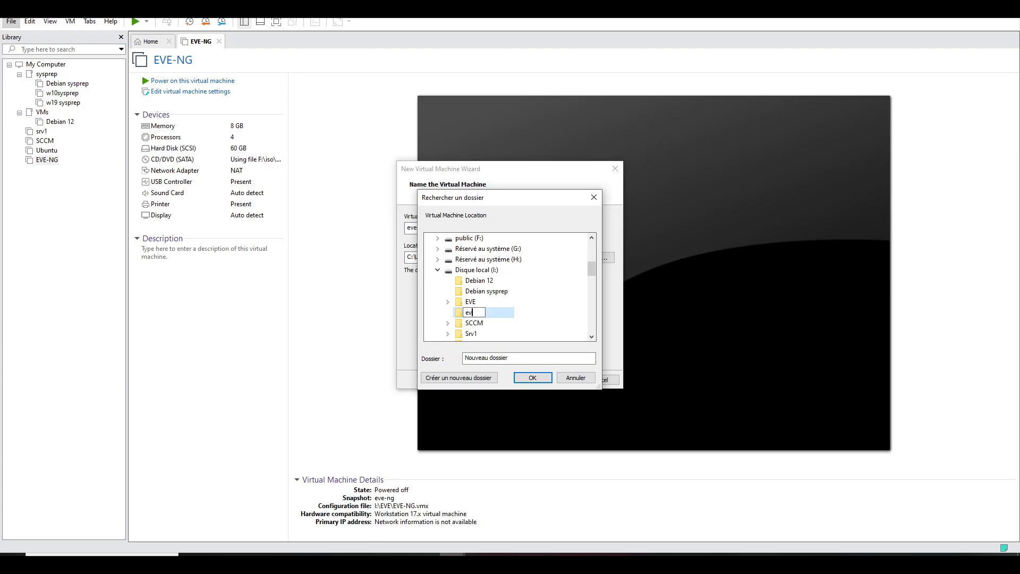
type("e-test")
left_click(532, 377)
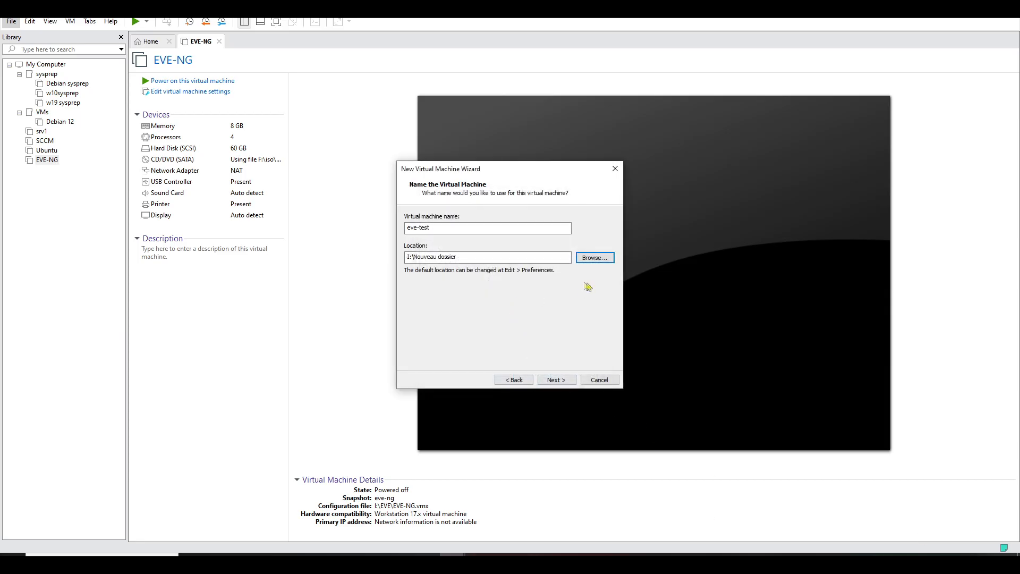
- Set I:\eve-test as the machine's storage location and proceed to disk size
left_click(595, 258)
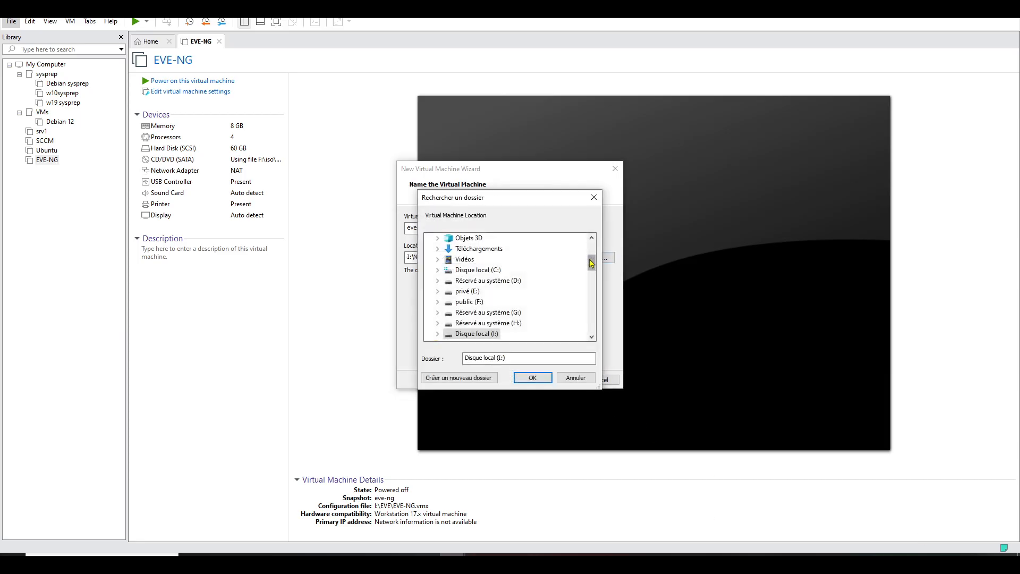
double_click(487, 334)
left_click(478, 302)
left_click(533, 378)
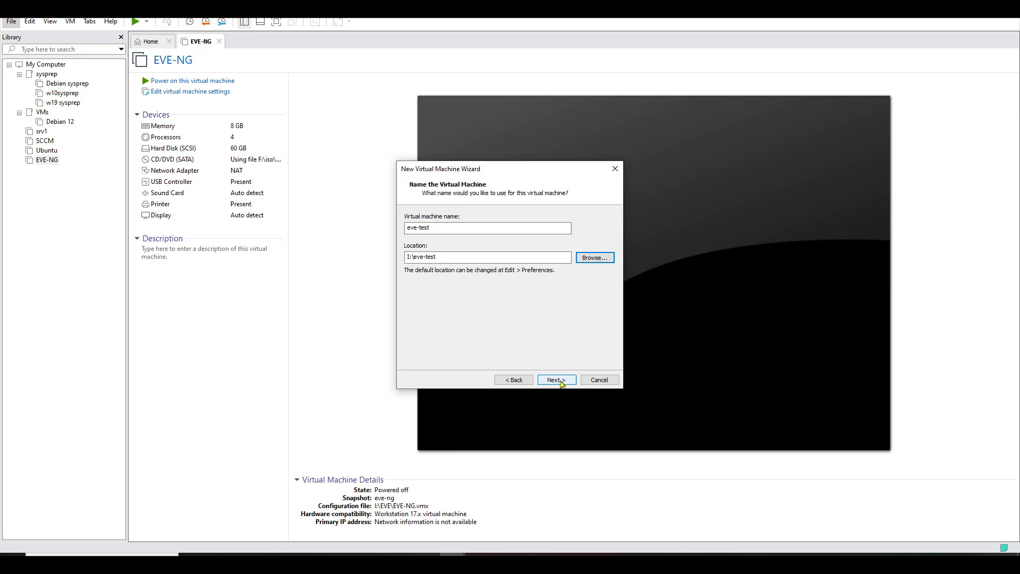
left_click(556, 380)
- Set a 60 GB virtual disk split into multiple files and move on to the final review
left_click(490, 240)
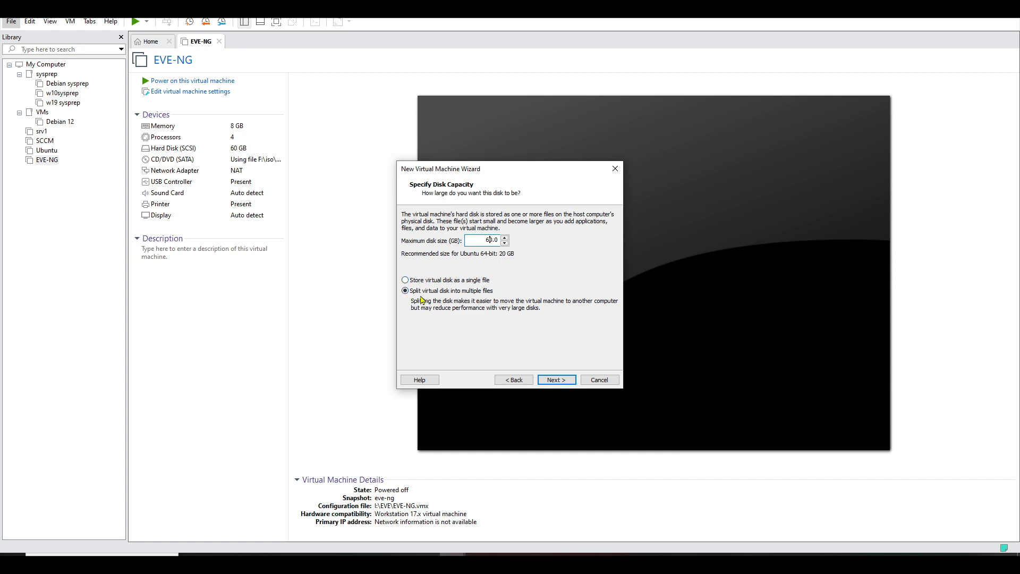
left_click(553, 381)
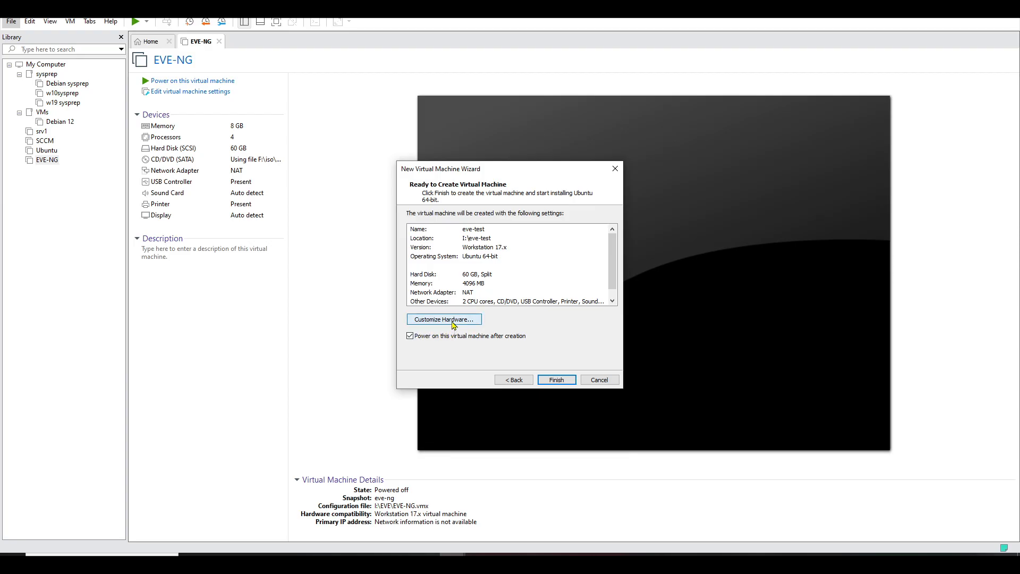
- Raise the new VM's memory to 8192 MB in the hardware customization
left_click(453, 321)
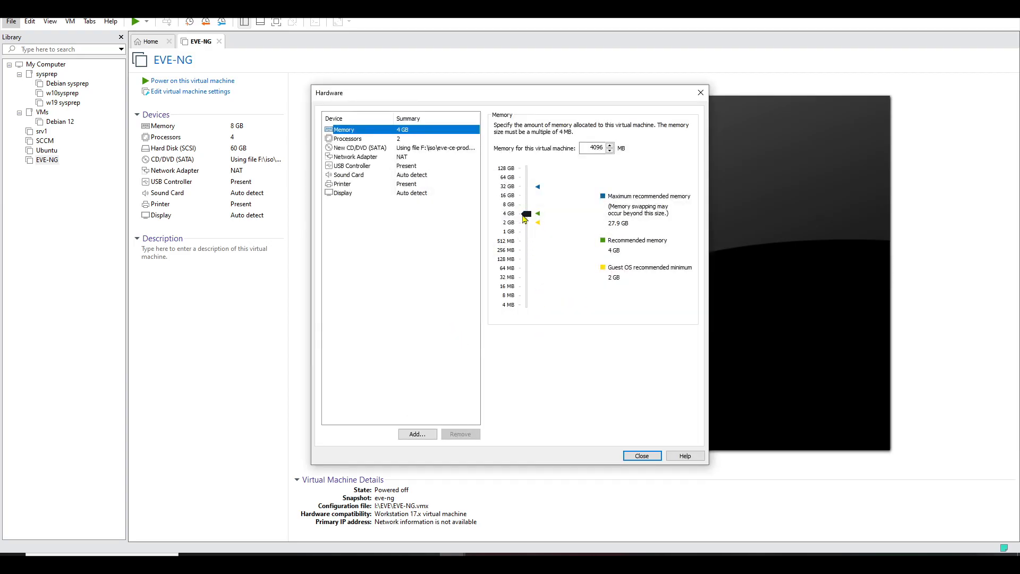
left_click_drag(526, 215, 525, 208)
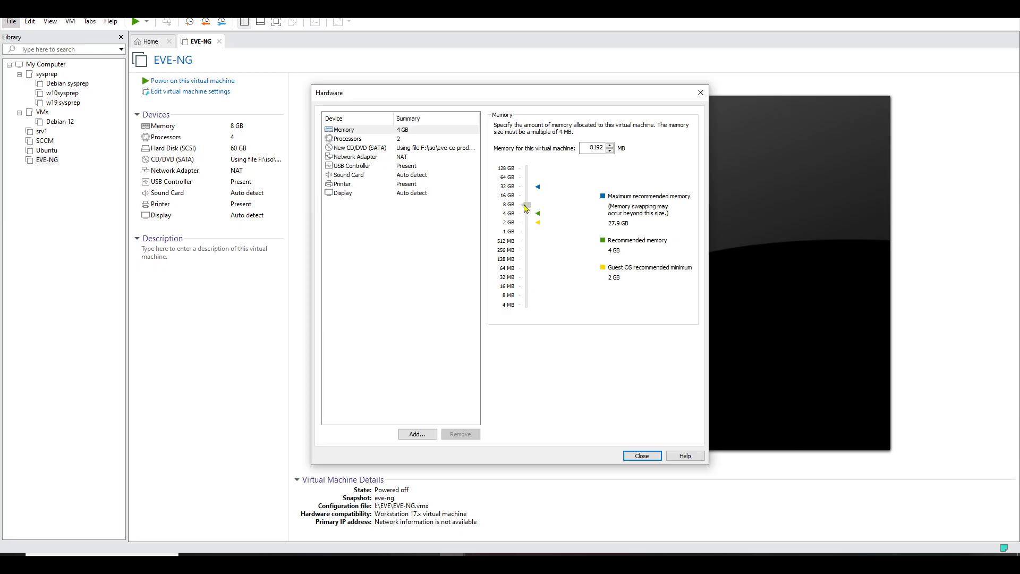
left_click_drag(525, 207, 531, 212)
- Enable VT-x/AMD-V and CPU performance counter virtualization for the processors
left_click(360, 140)
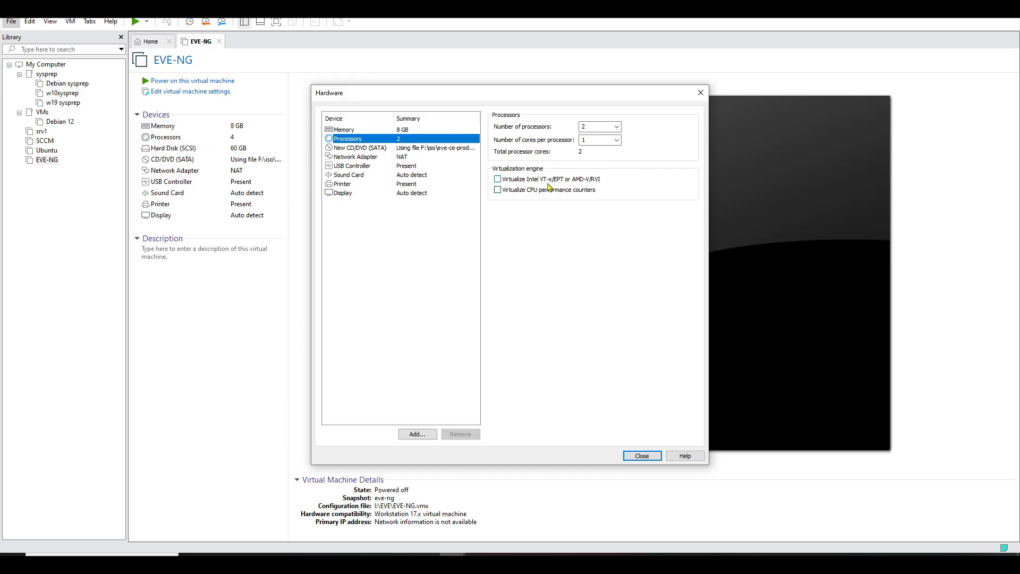
left_click(500, 181)
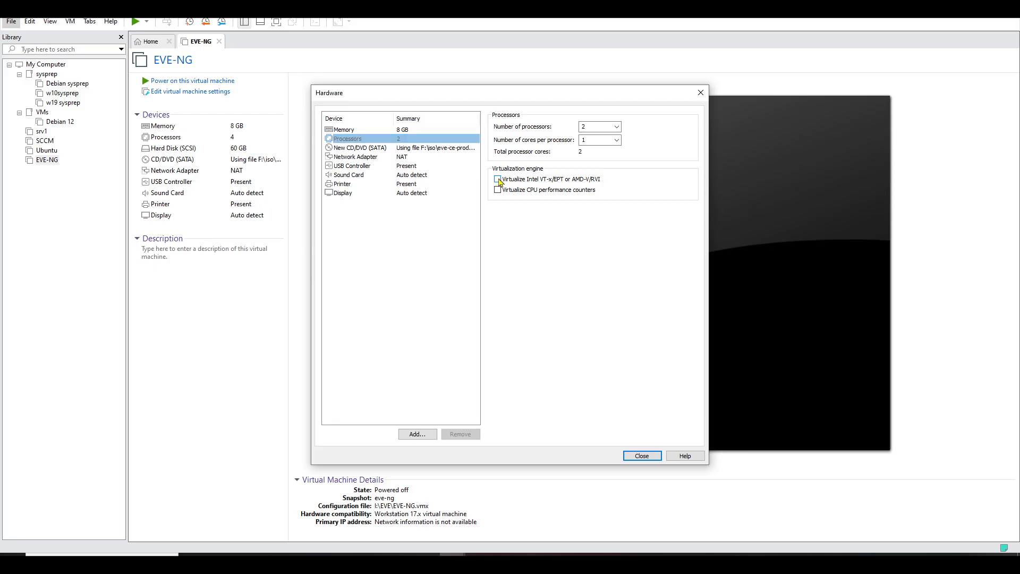
left_click(498, 190)
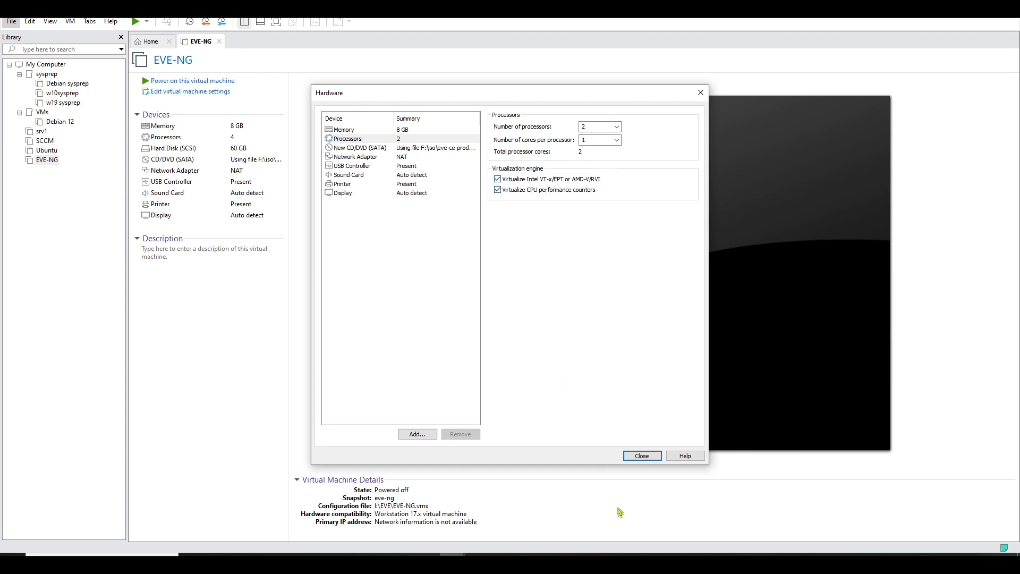
left_click(641, 456)
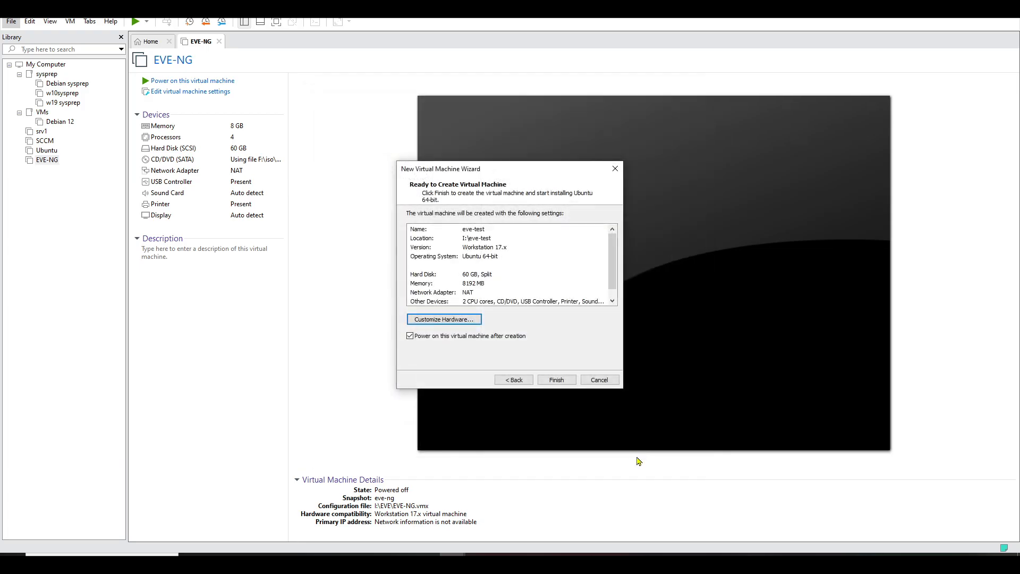
- Create the eve-test virtual machine and dismiss the installation reminder
left_click(559, 381)
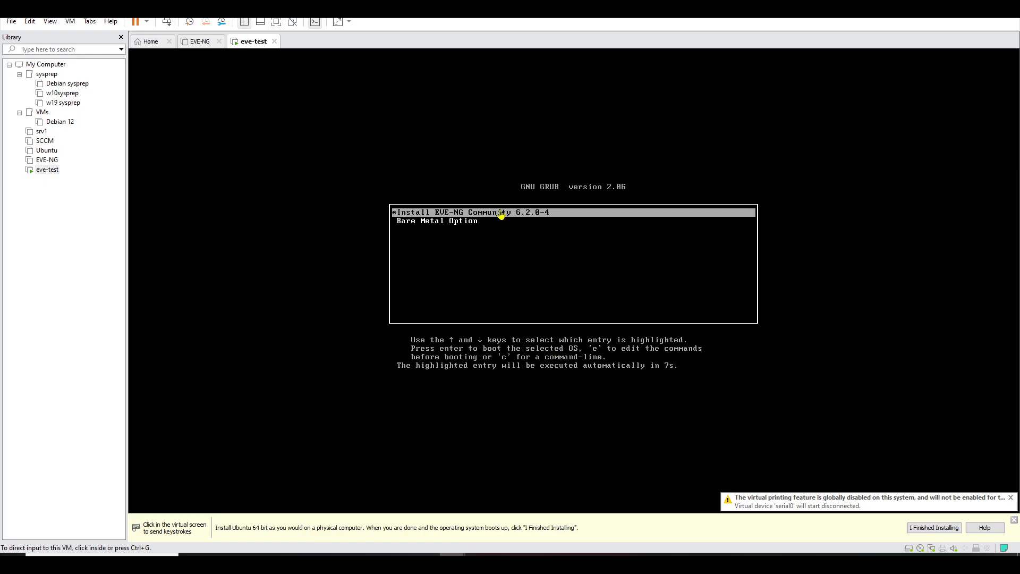
left_click(933, 528)
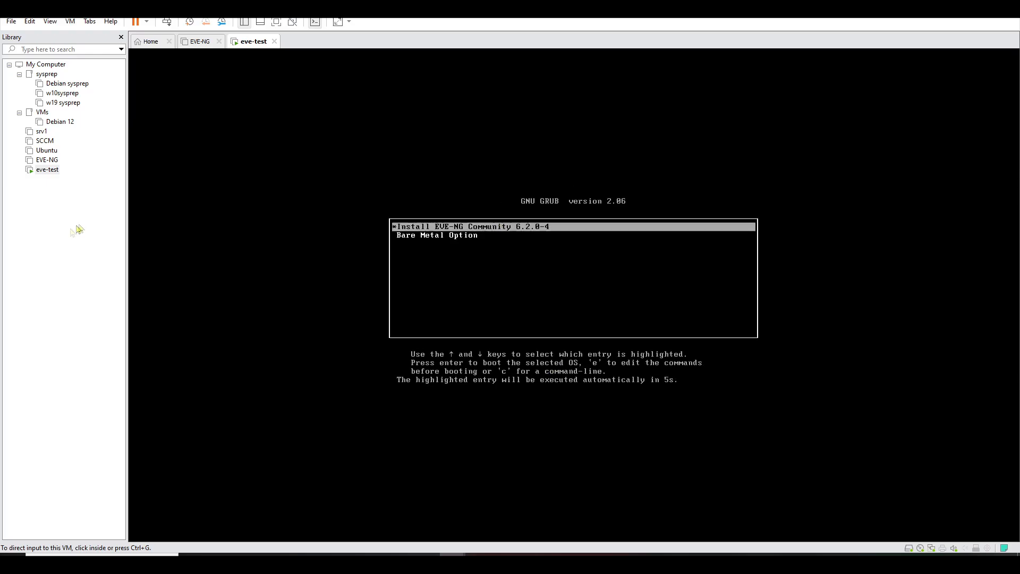
right_click(49, 170)
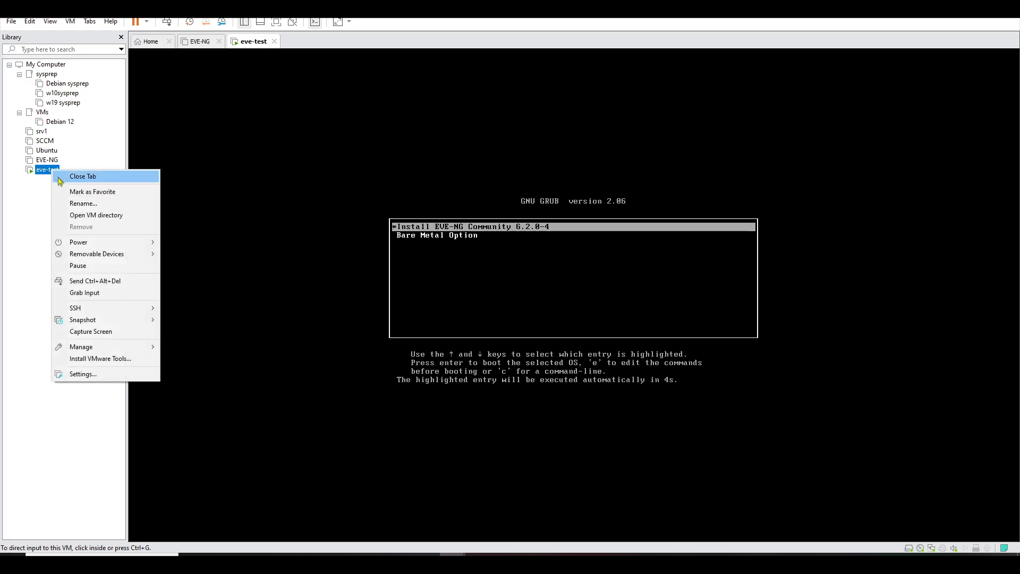
- Verify eve-test's network adapter is set to NAT and close its settings
left_click(81, 374)
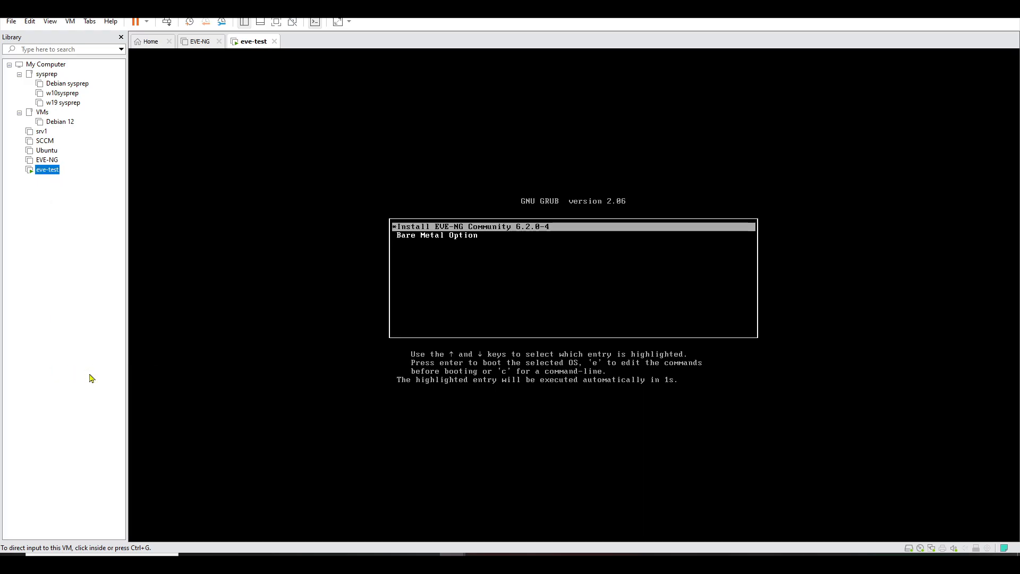
left_click(396, 175)
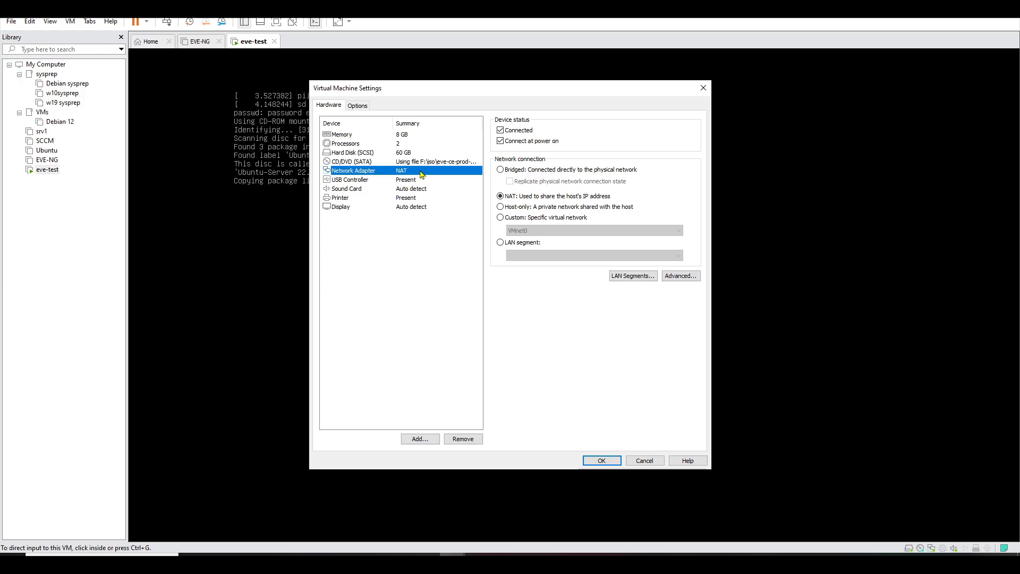
left_click(610, 462)
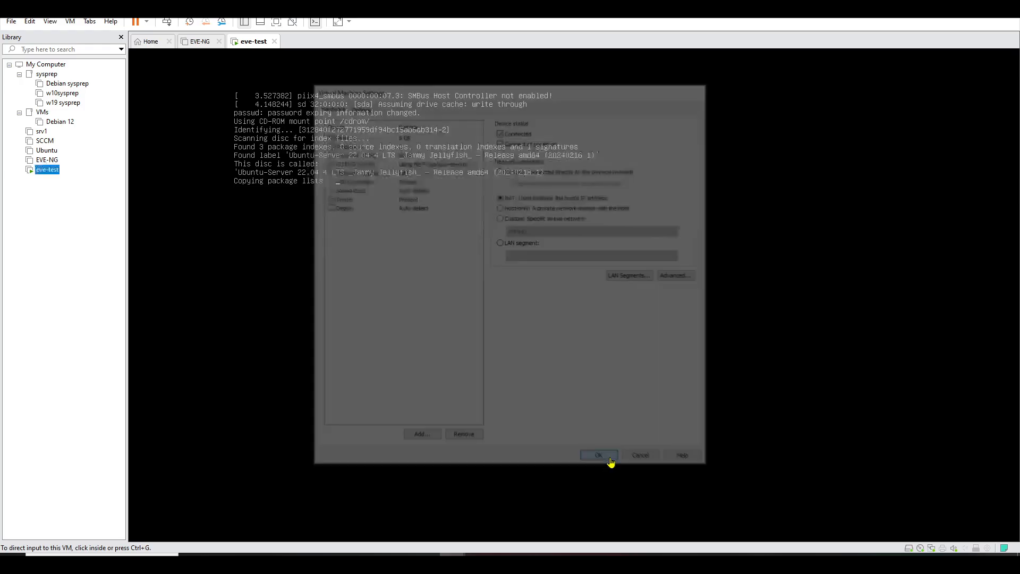
left_click(30, 22)
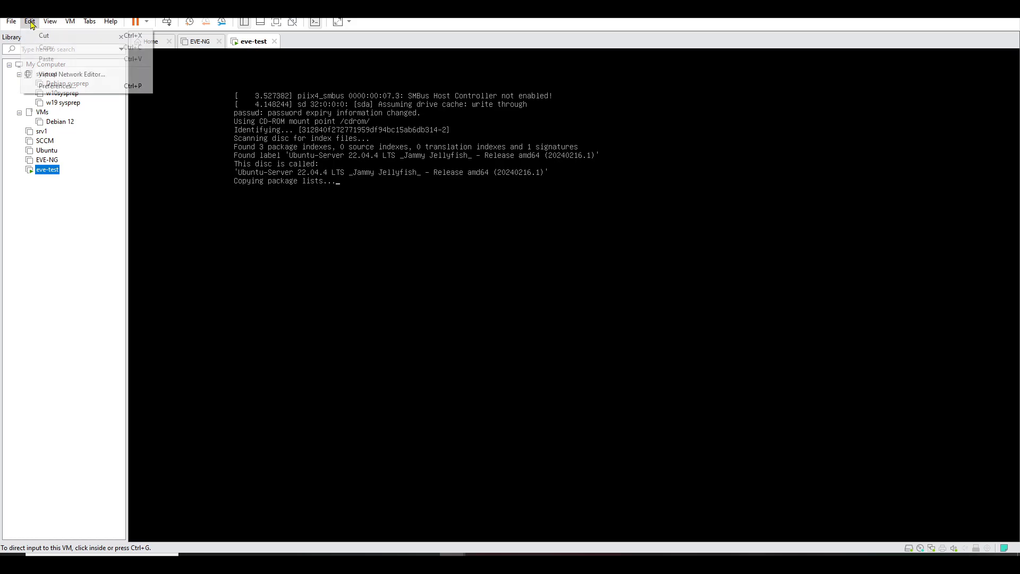
- Inspect VMnet8's DHCP range in the Virtual Network Editor, cancel out, and return to the VM console
left_click(60, 76)
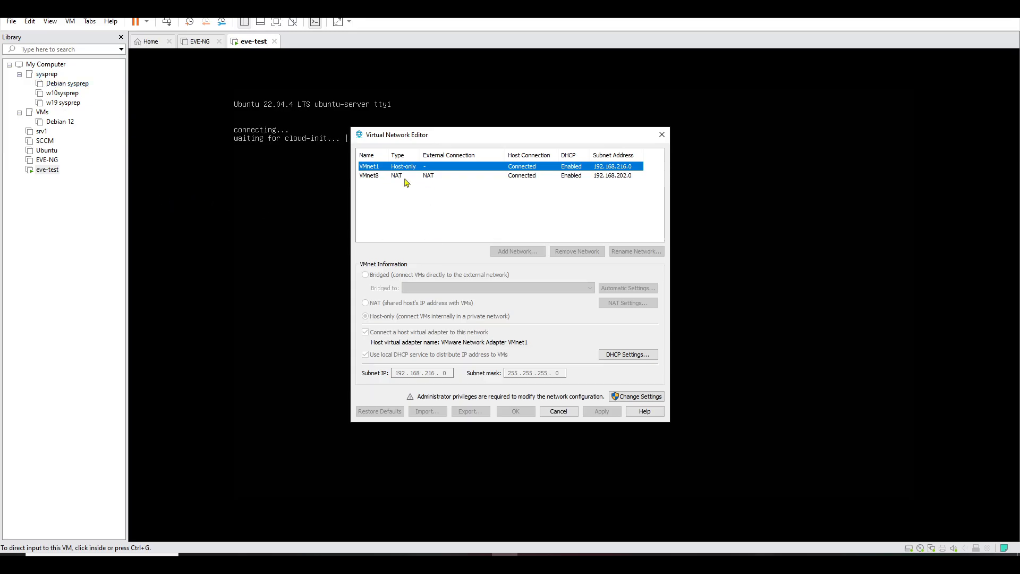
left_click(426, 179)
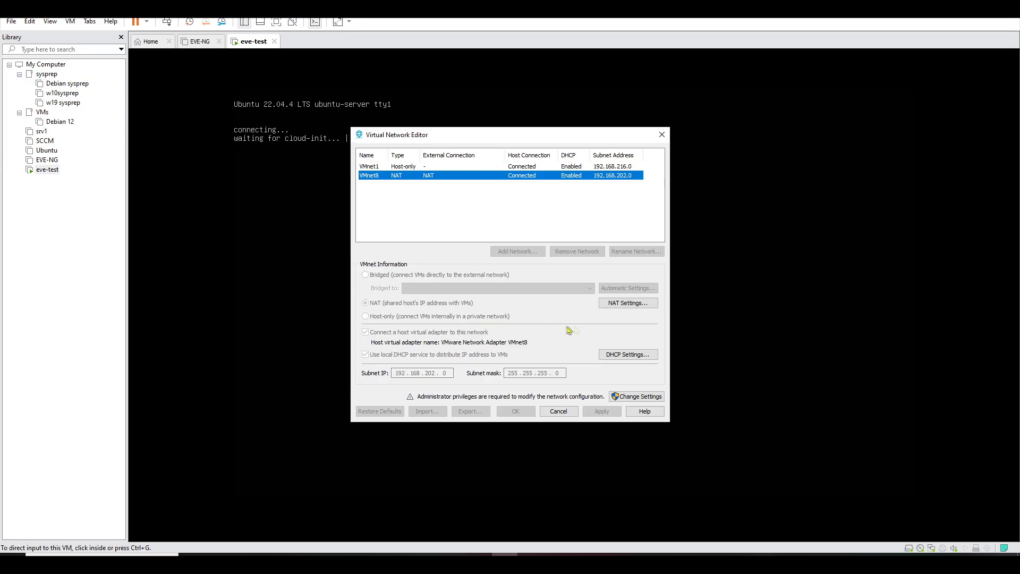
left_click(620, 361)
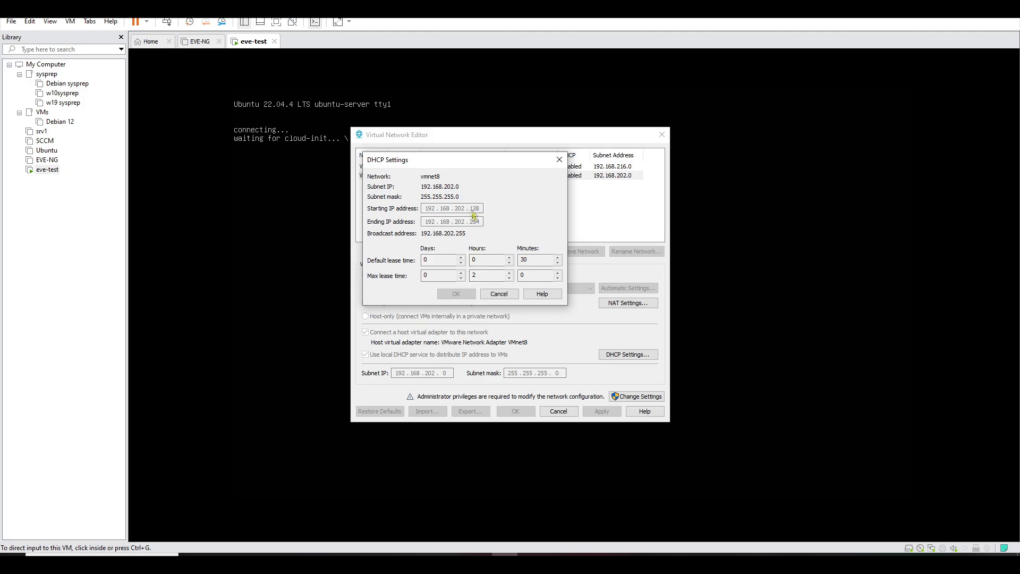
left_click(559, 160)
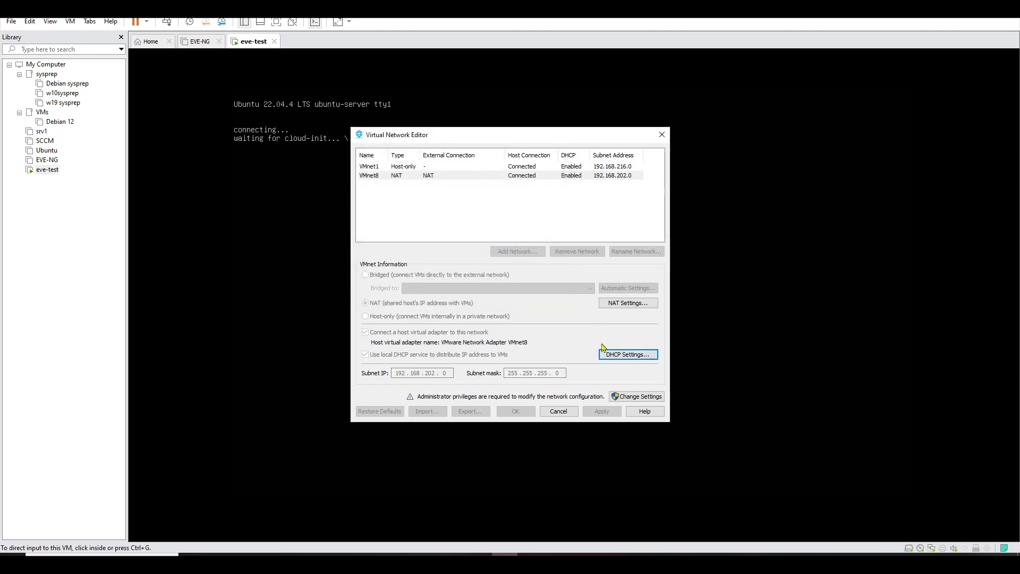
left_click(559, 412)
left_click(481, 168)
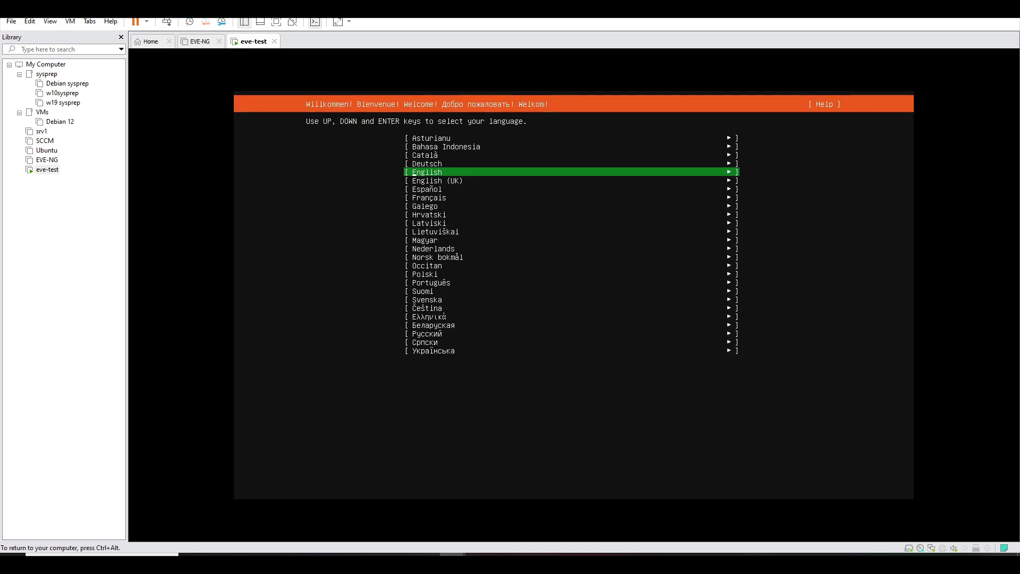
- Choose Français as the installer language and accept the French keyboard layout
key("Down")
key("Down")
key("Down")
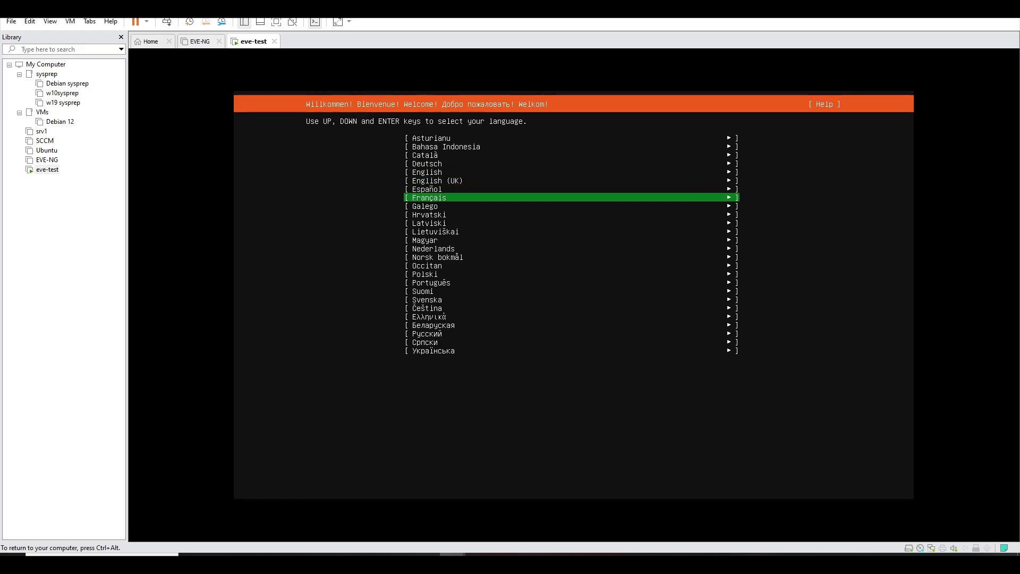
key("Return")
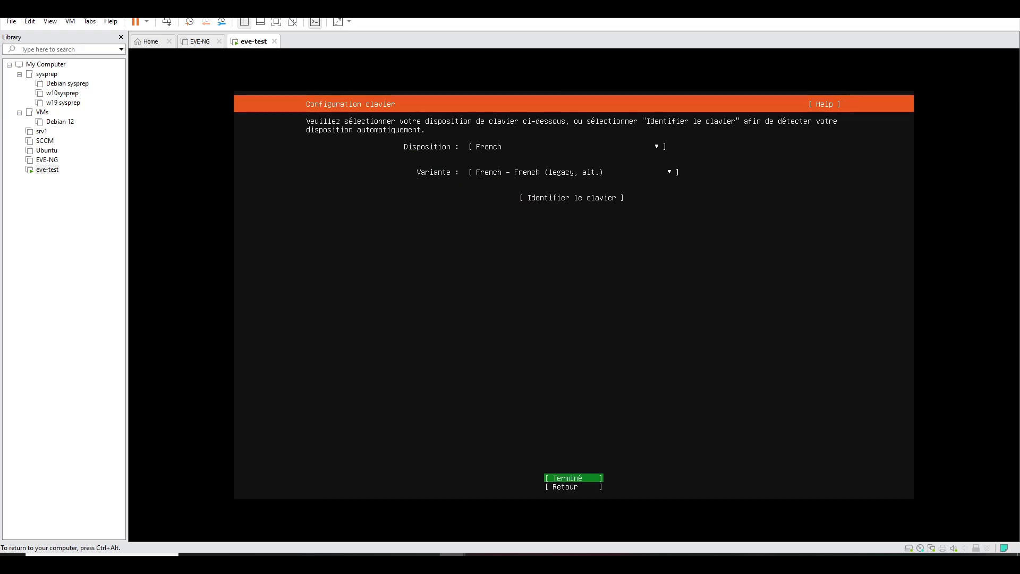
key("Return")
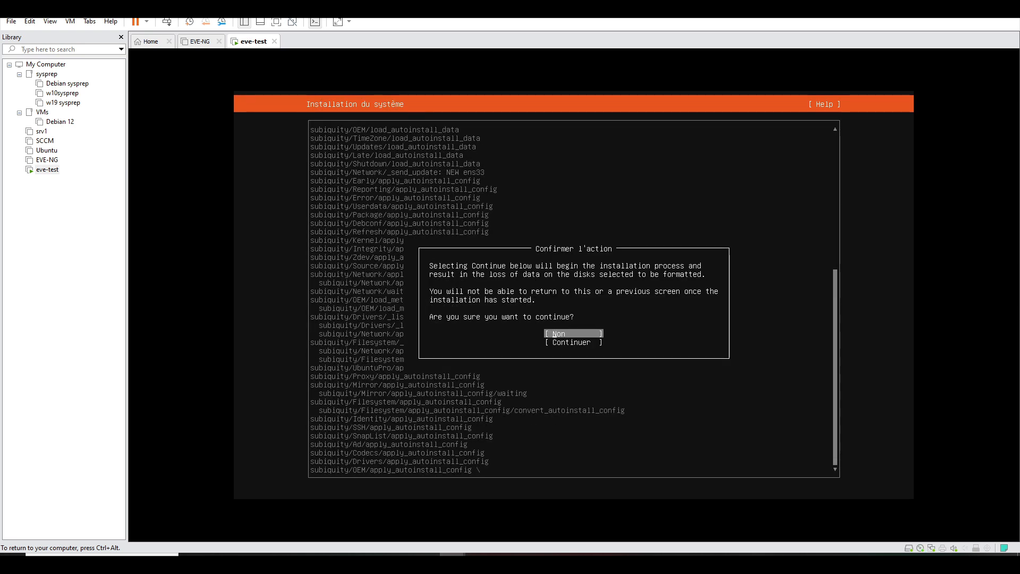
- Choose Continuer to confirm disk formatting and start the EVE-NG installation
key("Down")
key("Return")
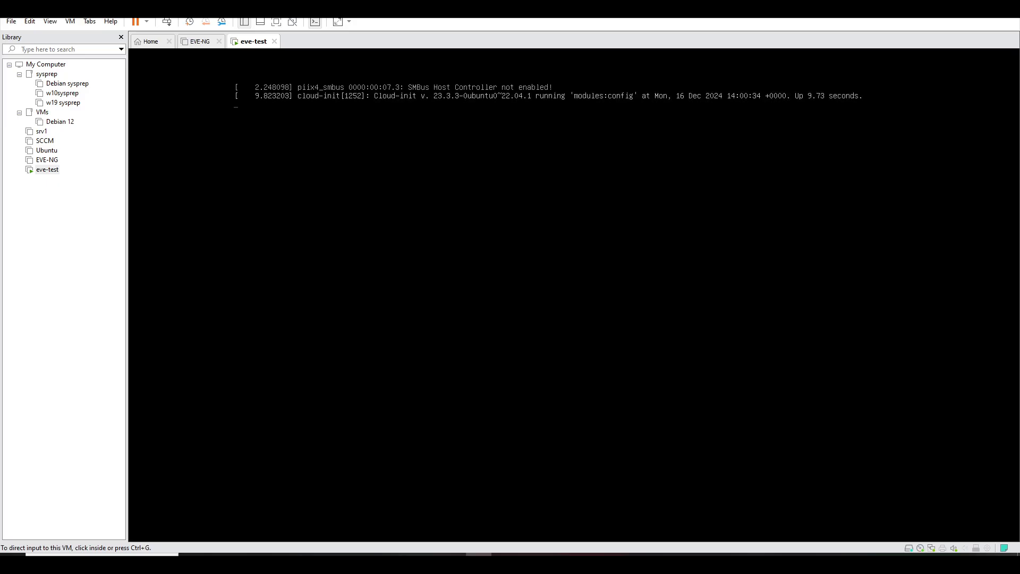
- Log in to the EVE-NG console with the user name root
left_click(527, 169)
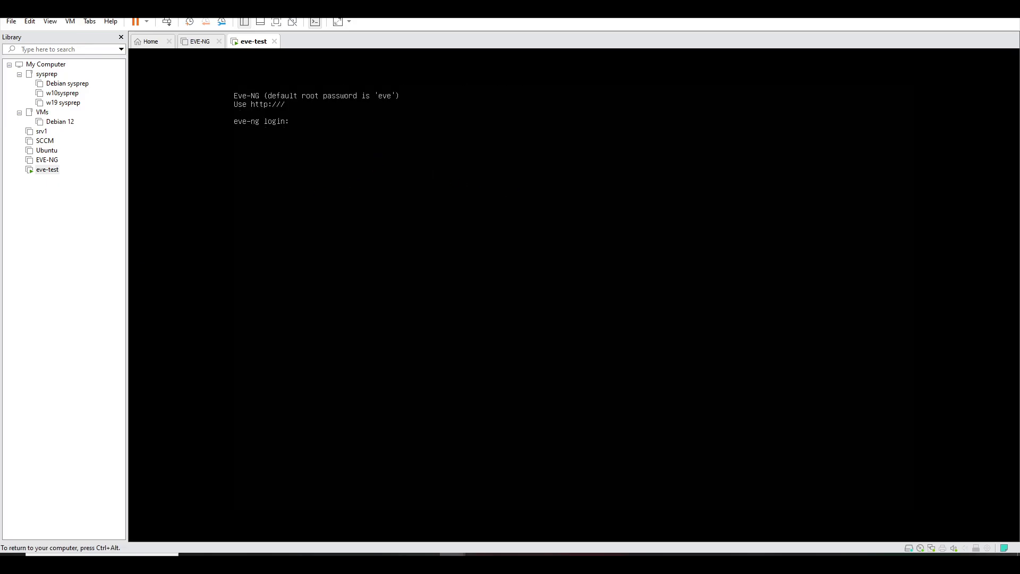
type("root")
key("Return")
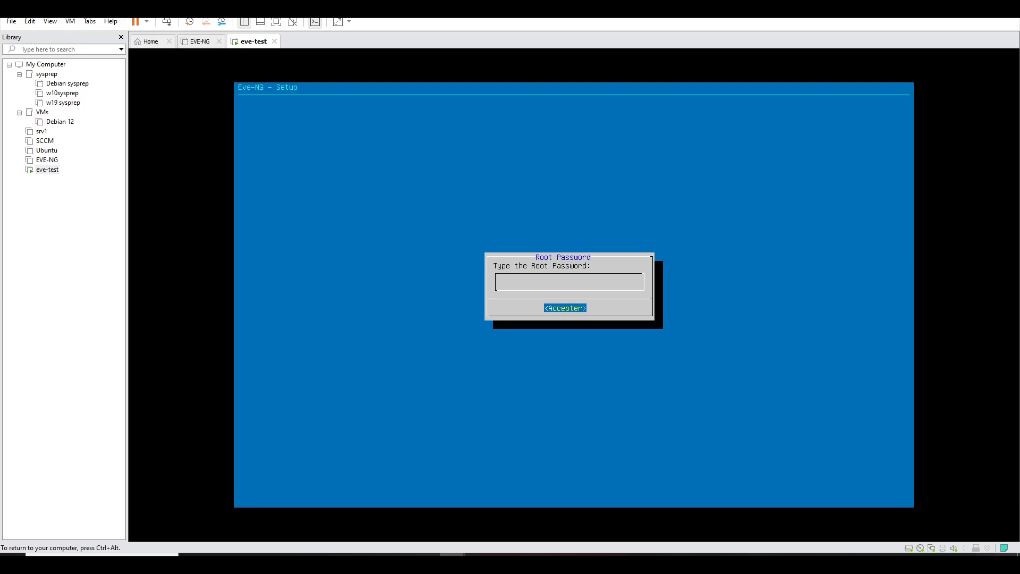
- Submit the new root password and keep hostname eve-ng and domain example.com
key("Return")
key("Return")
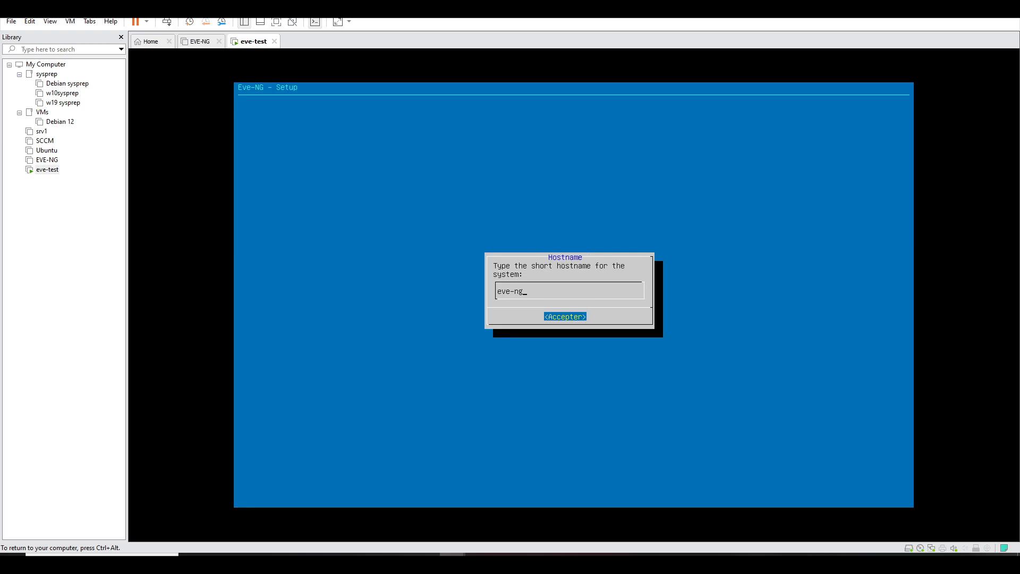
key("Return")
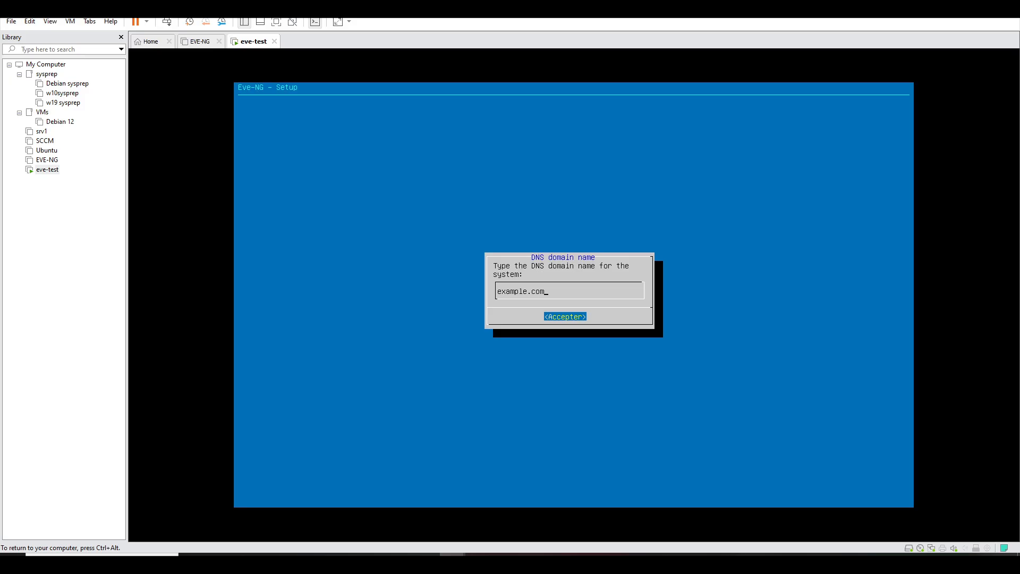
key("Return")
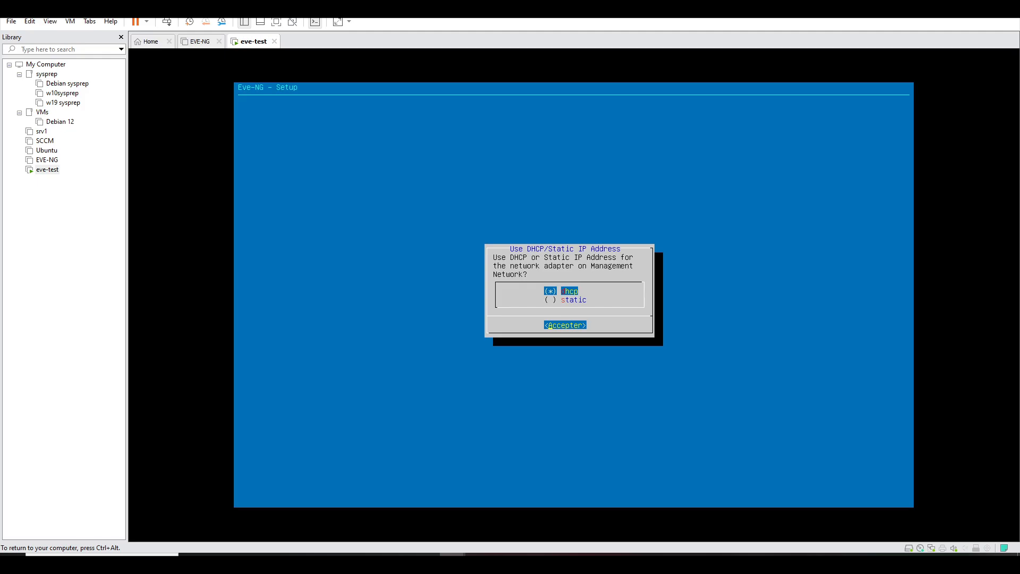
- Choose static addressing with IP 192.168.202.150, mask 255.255.255.0 and gateway 192.168.202.2
key("Down")
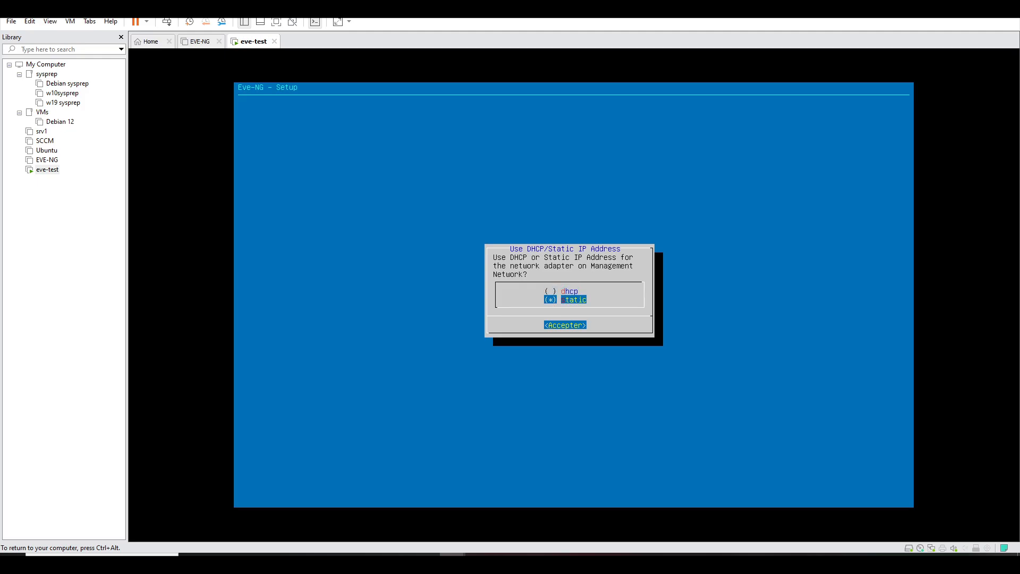
key("Return")
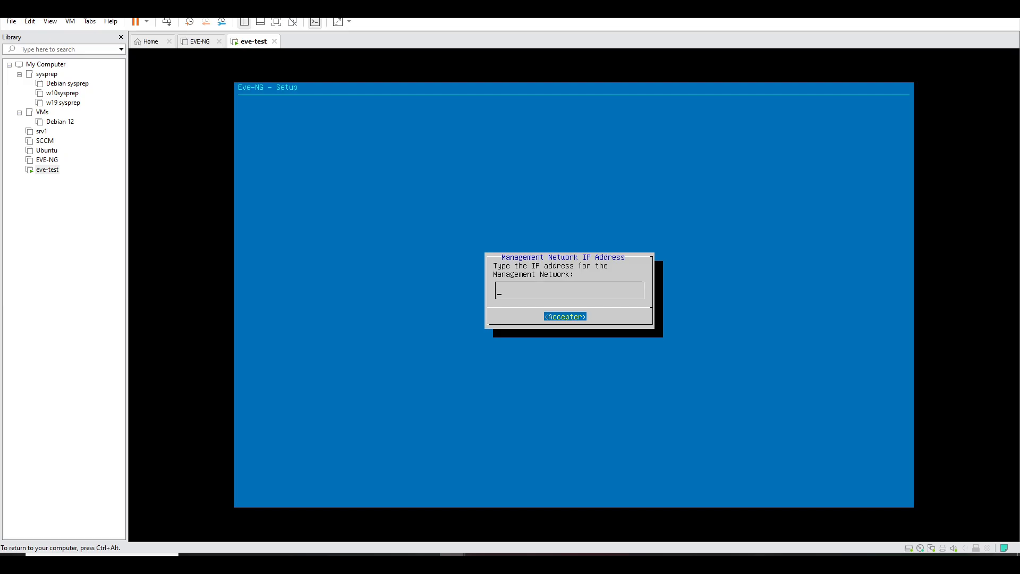
type("192.168.202.150")
key("Return")
type("255.255.255.0")
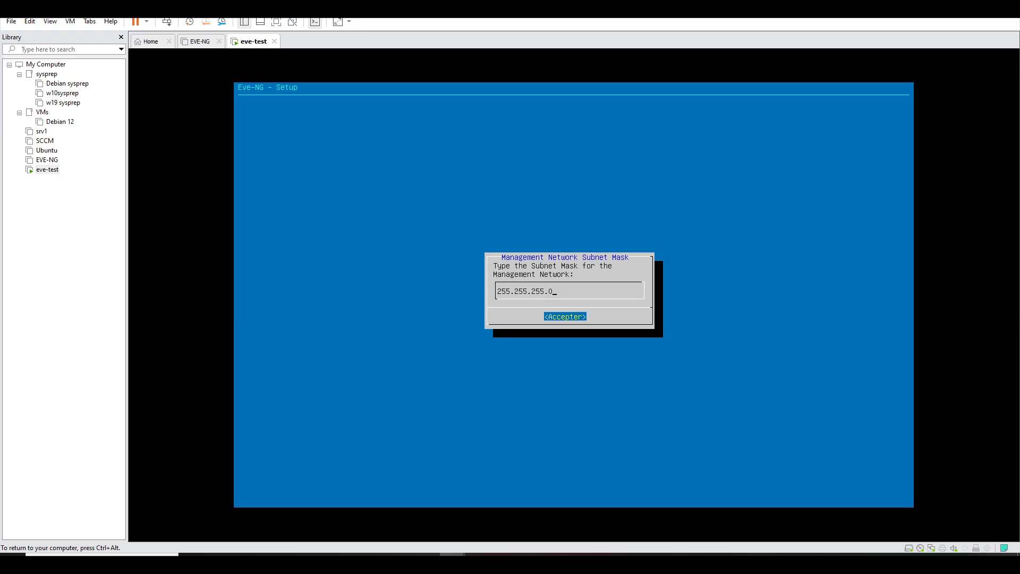
key("Return")
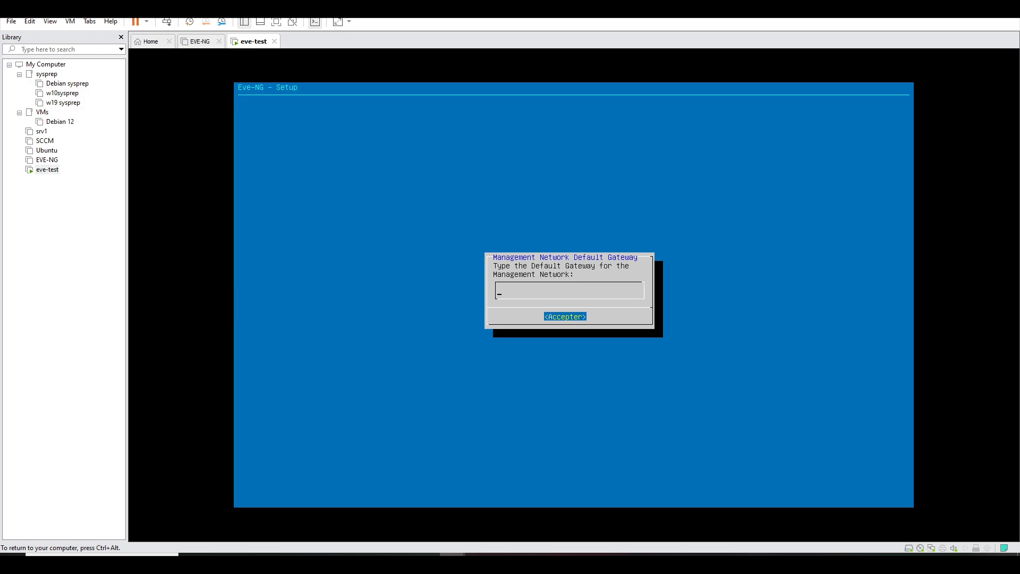
type("192.168.202.2")
key("ctrl+alt")
left_click(29, 23)
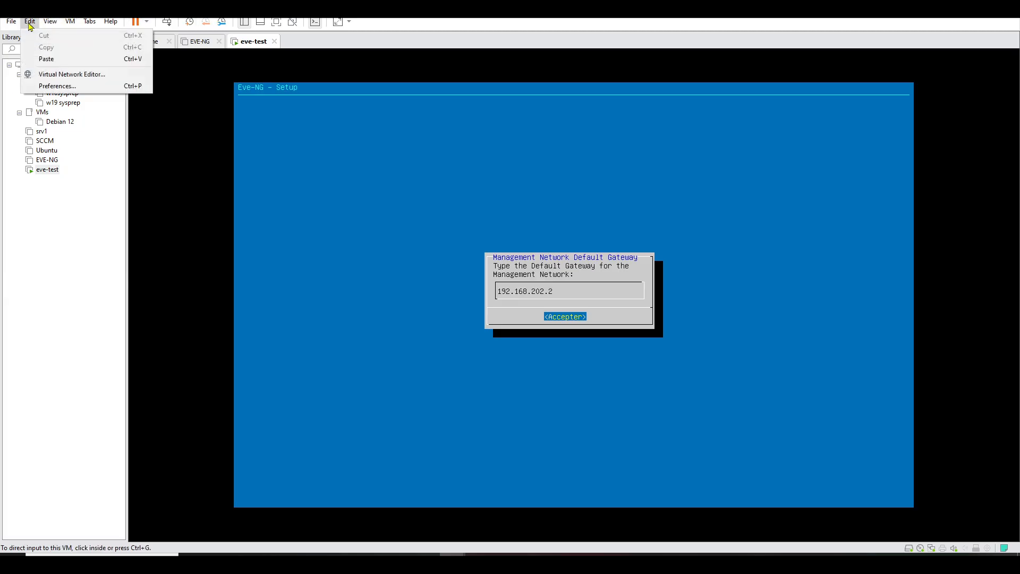
left_click(67, 74)
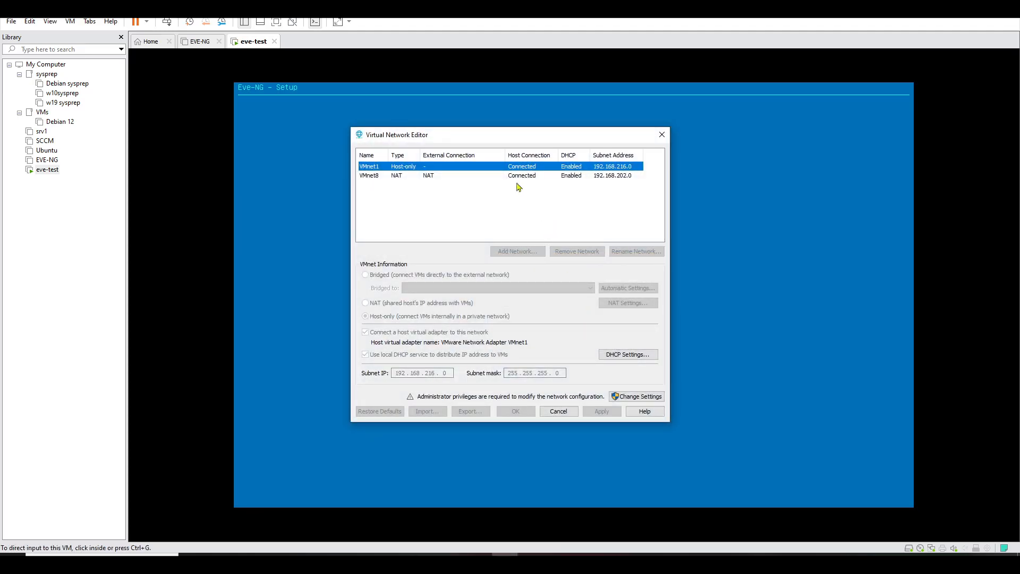
left_click(531, 176)
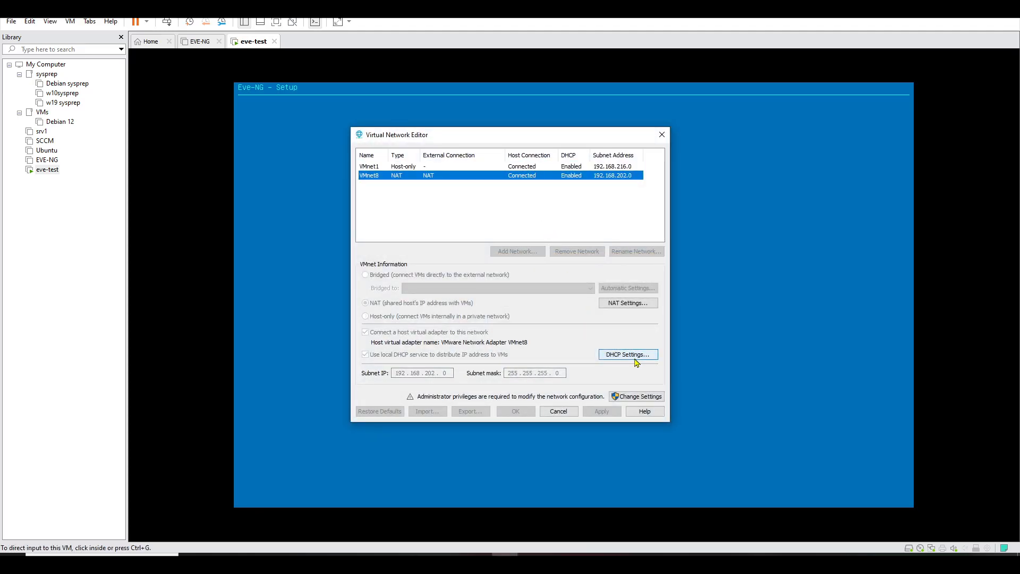
left_click(631, 304)
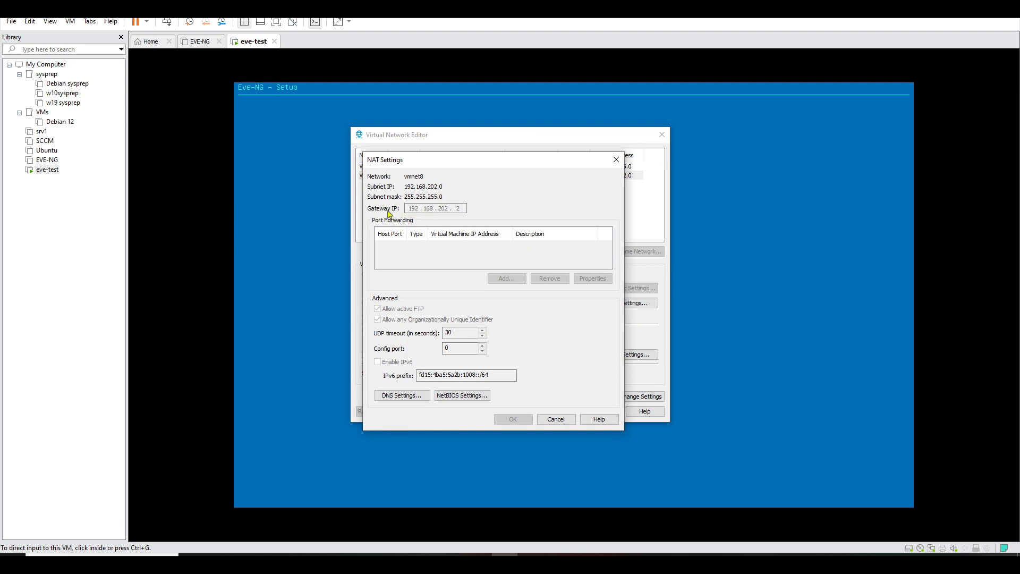
left_click(617, 160)
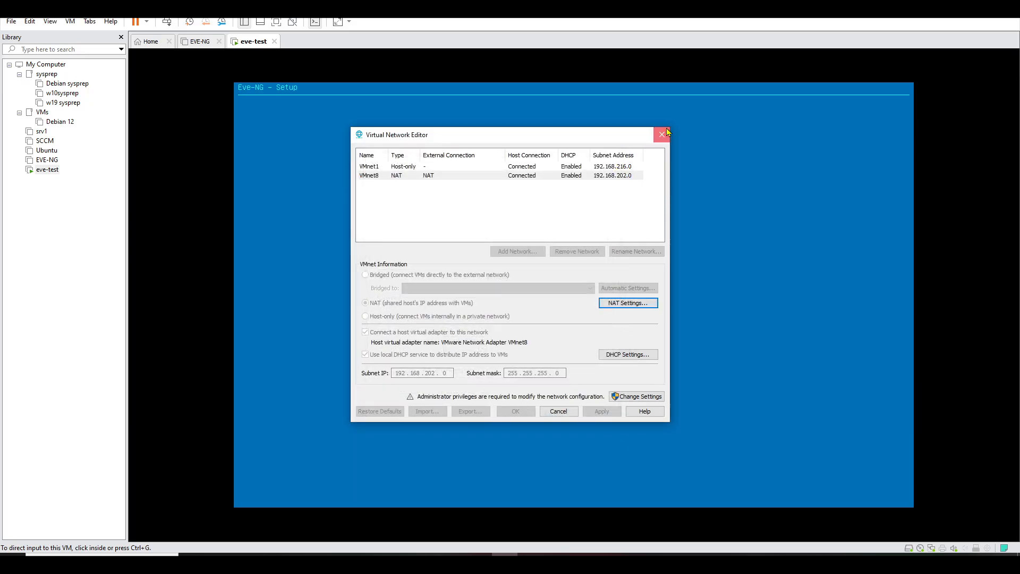
left_click(666, 132)
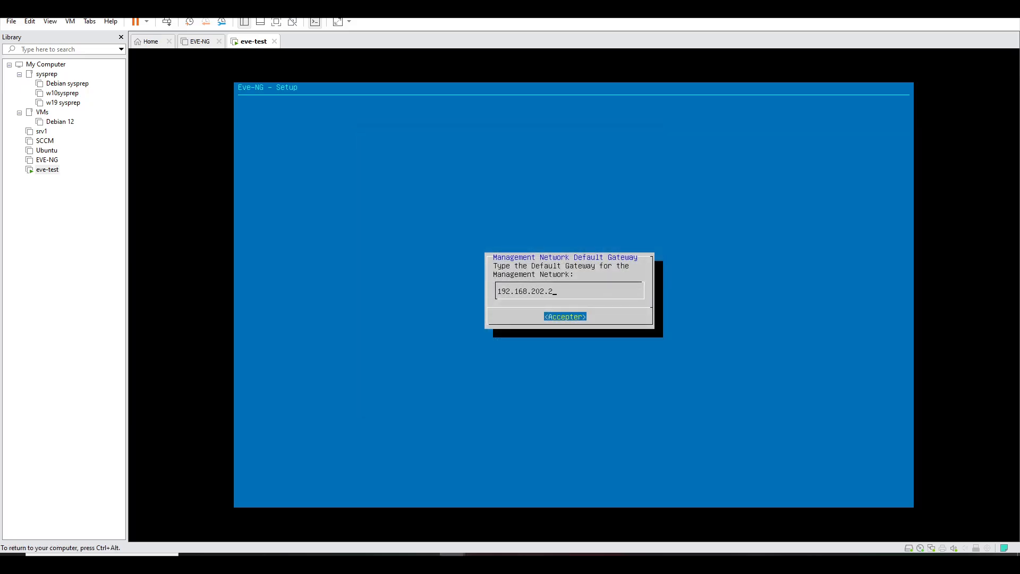
- Keep gateway 192.168.202.2, set DNS 8.8.8.8 and 8.8.4.4, skip NTP, use direct internet connection
key("Return")
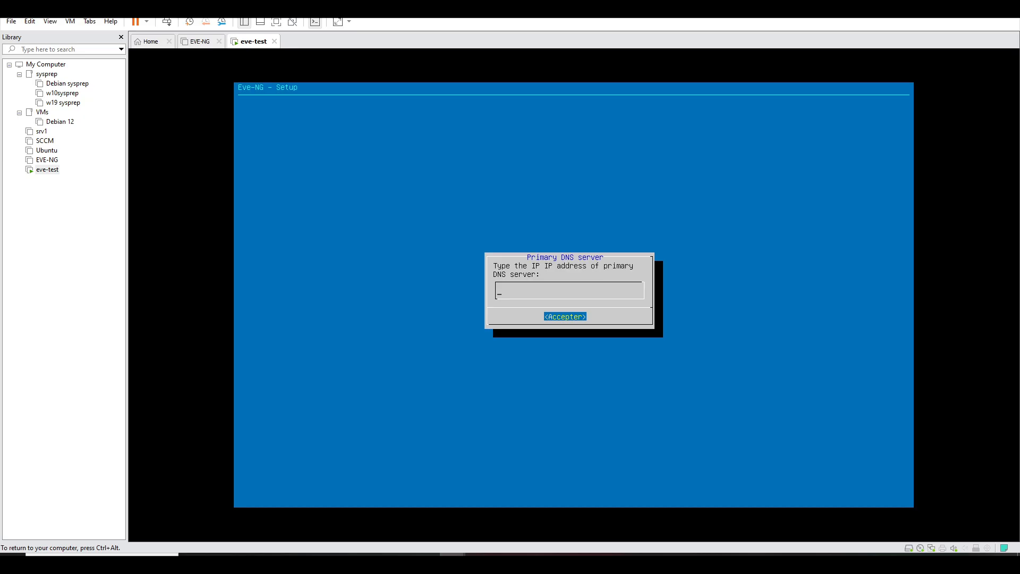
type("8.8")
key("Return")
type("8.8")
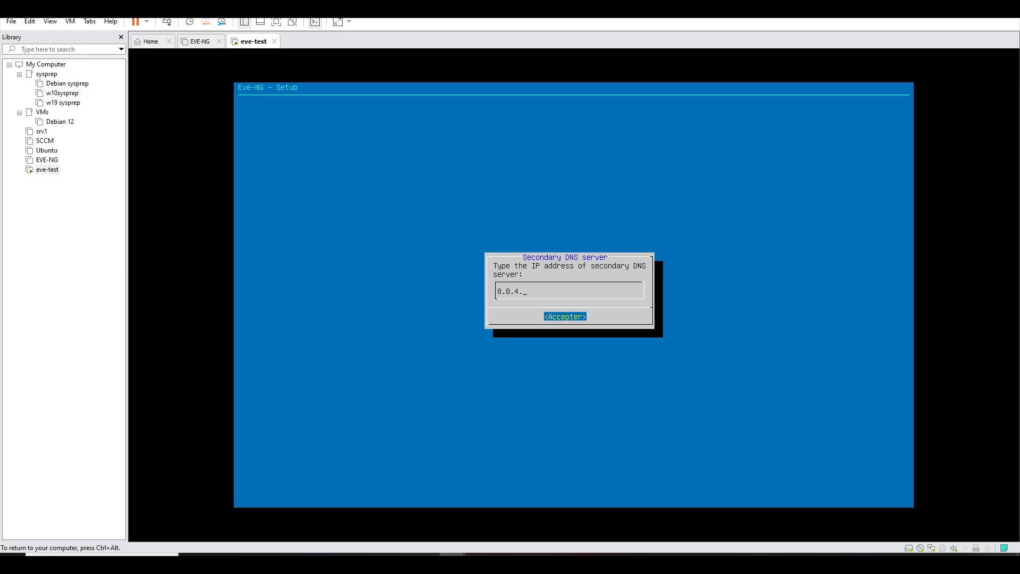
key("Return")
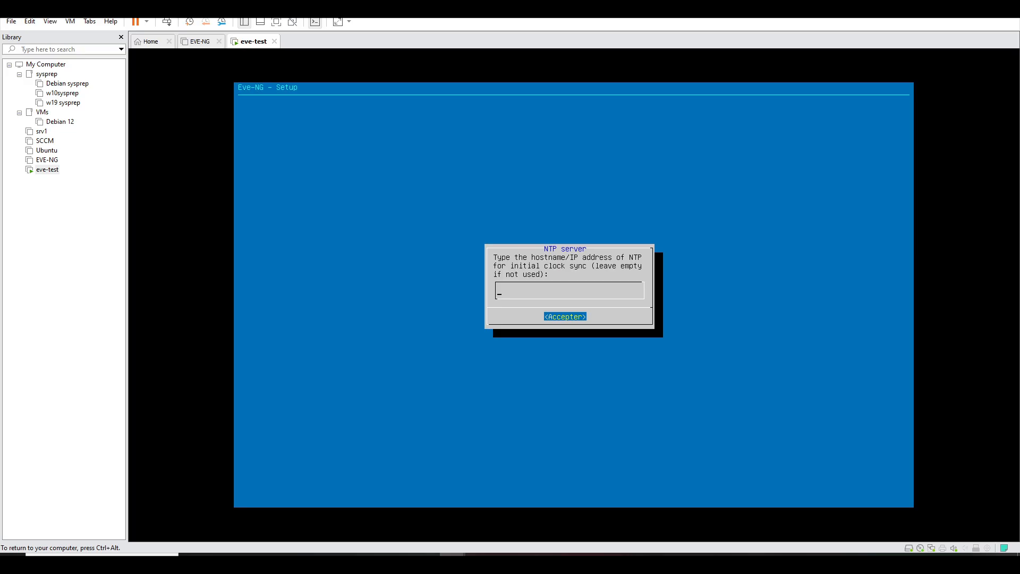
key("Return")
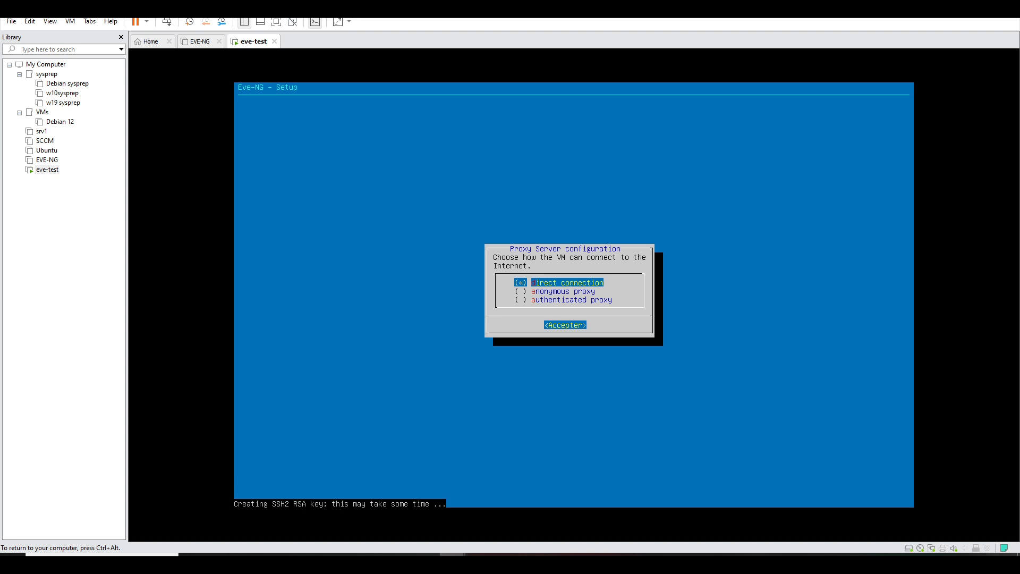
key("Return")
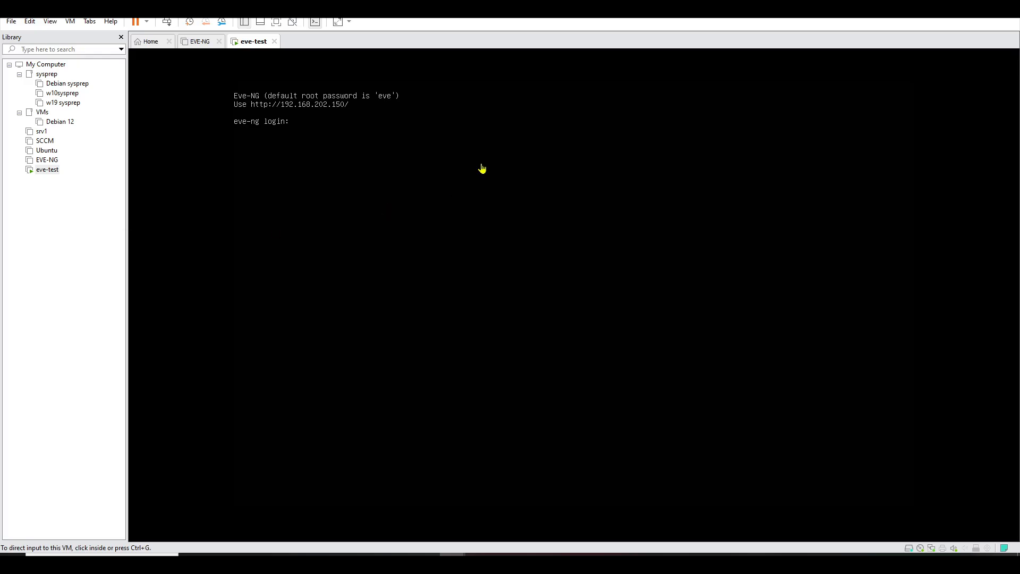
- Log in to the eve-test console as root with its password, retrying after a failed attempt
left_click(518, 147)
type("root")
key("Return")
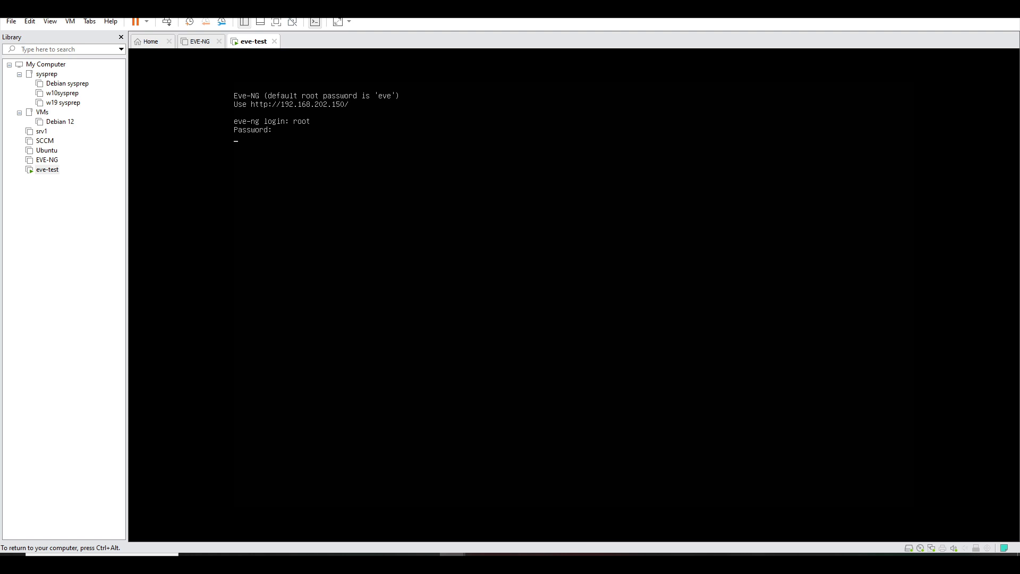
type("root")
key("Return")
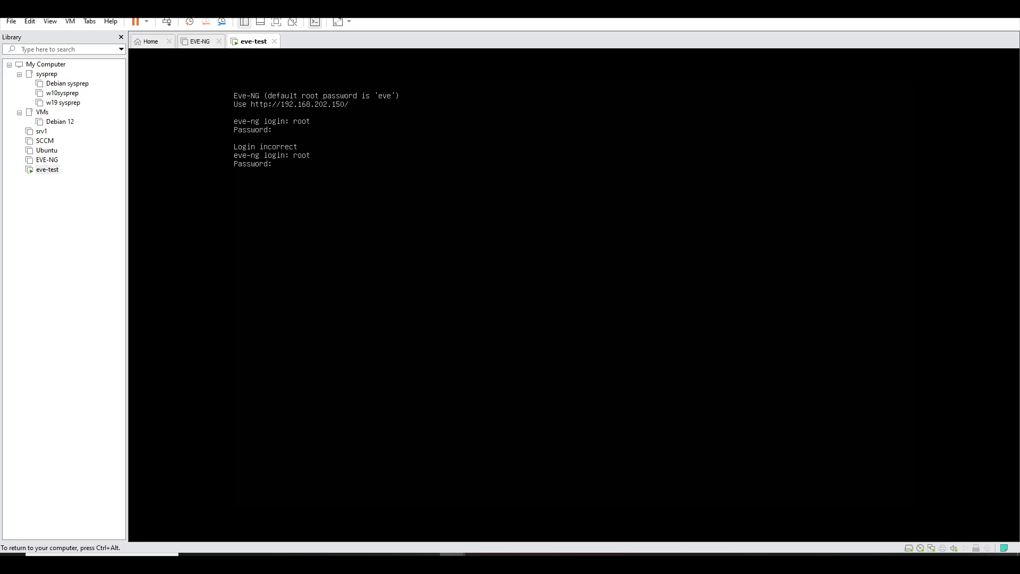
key("Return")
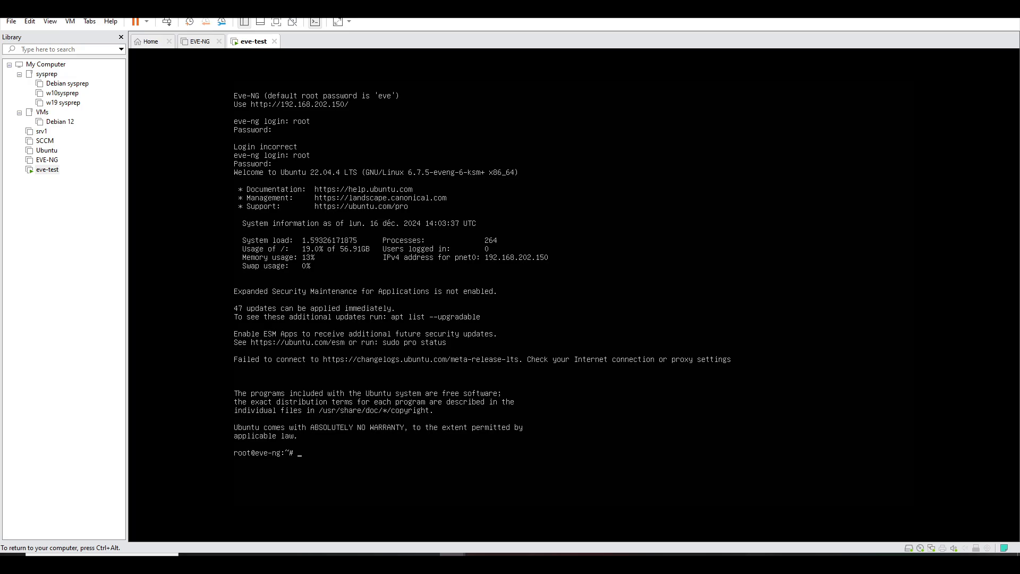
key("ctrl+alt")
- Load the EVE-NG login page at 192.168.202.150 in a new Chrome tab
mouse_move(426, 563)
left_click(417, 542)
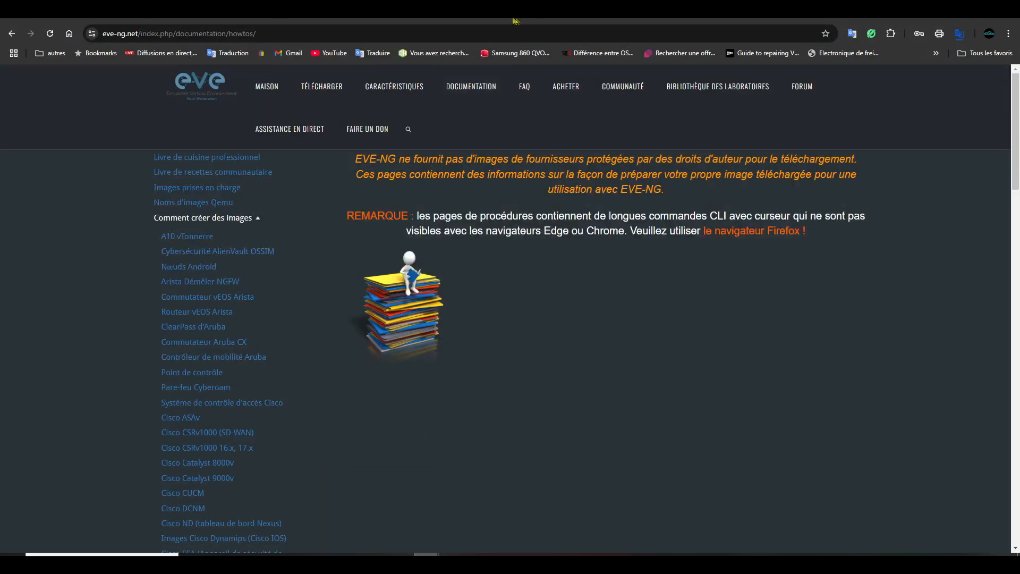
key("ctrl+t")
left_click(460, 34)
type("19")
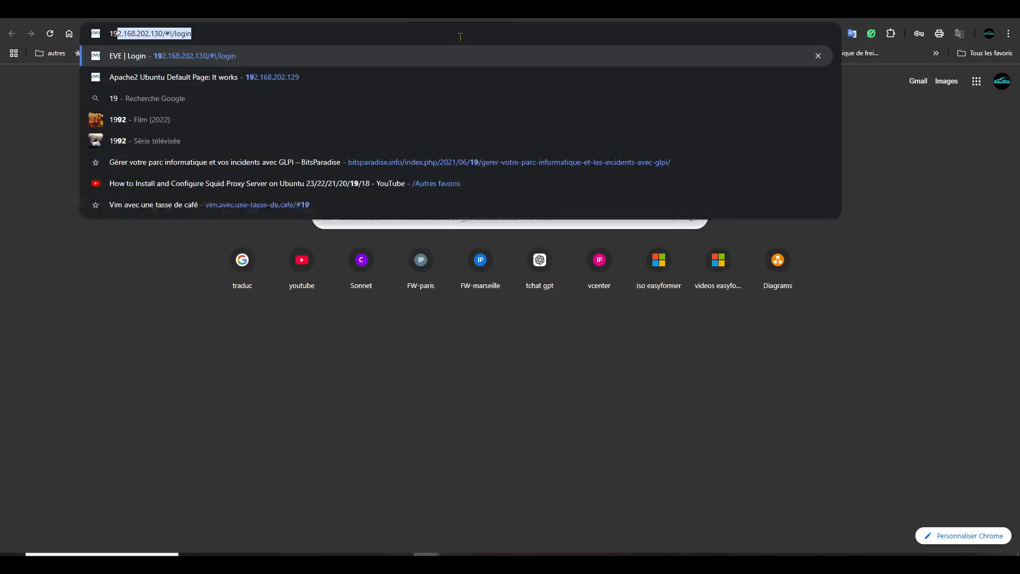
type("2.168")
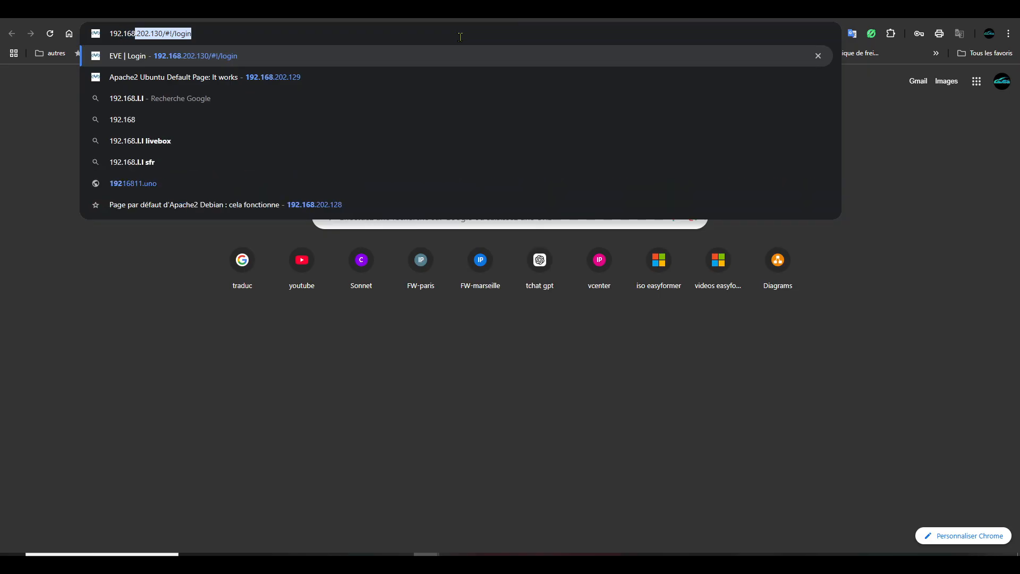
type(".202.")
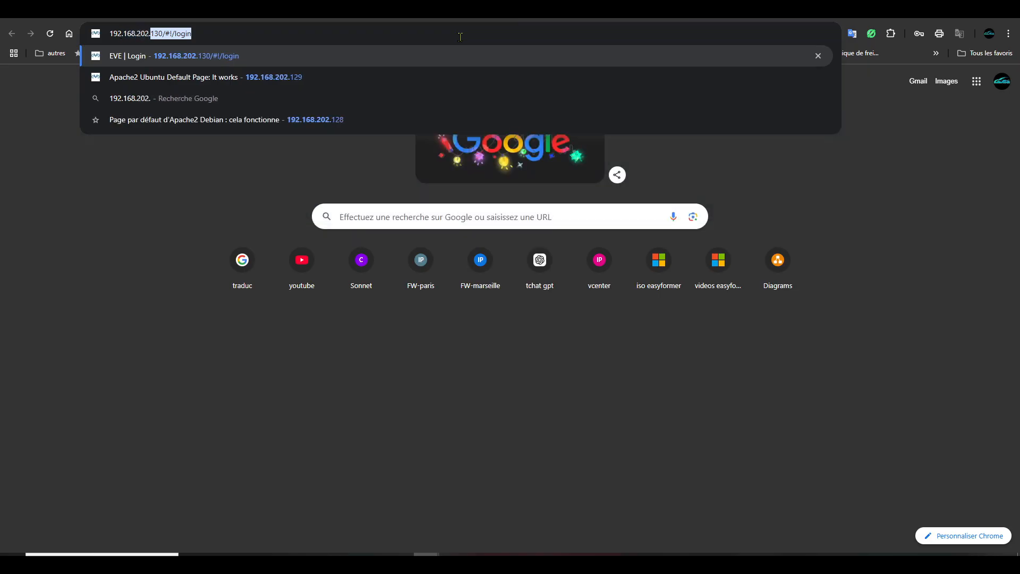
type("150")
key("Return")
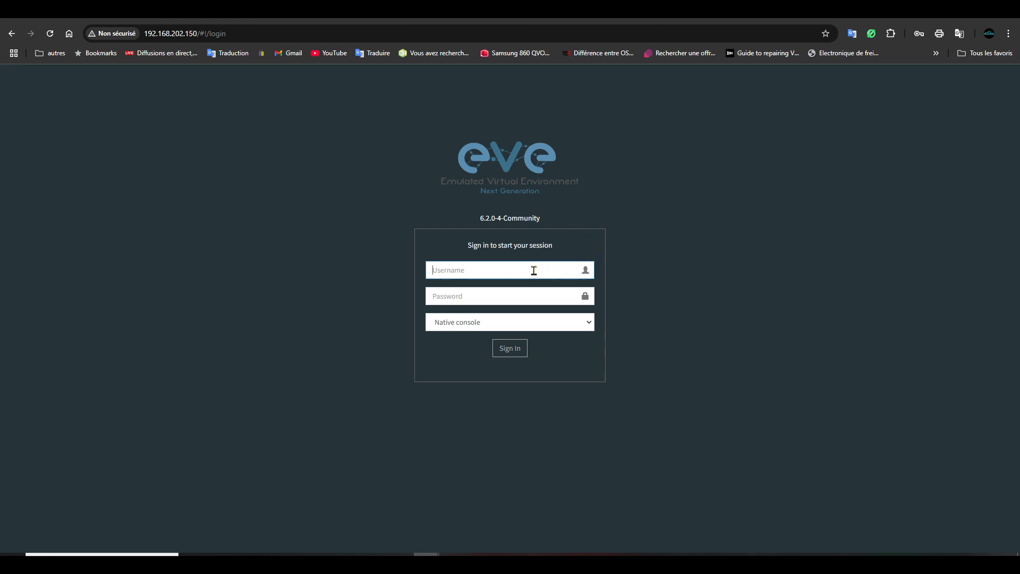
- Sign in as admin with the account password, choosing the Html5 console
type("admin")
key("Tab")
type("eve")
left_click(588, 323)
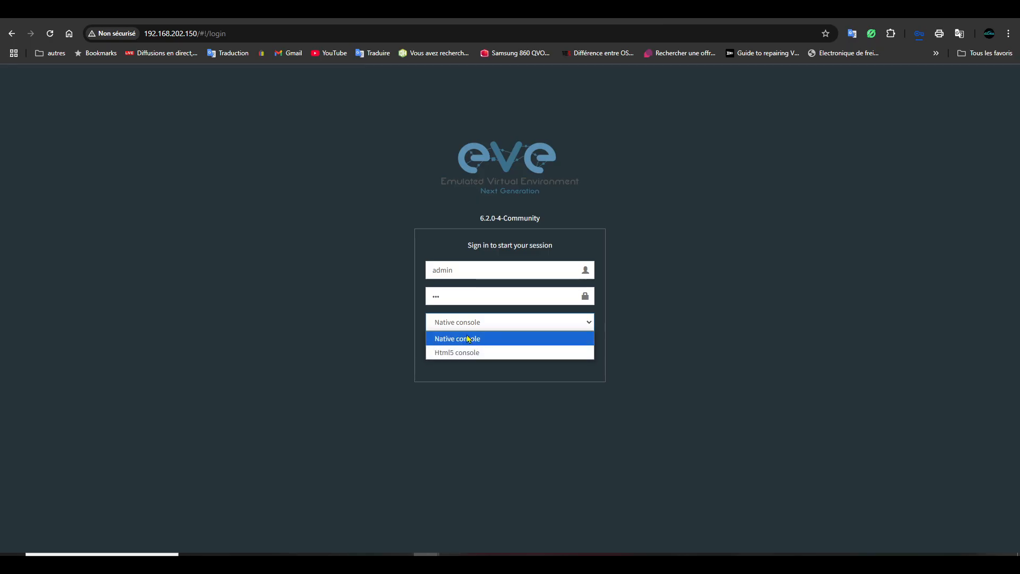
left_click(479, 353)
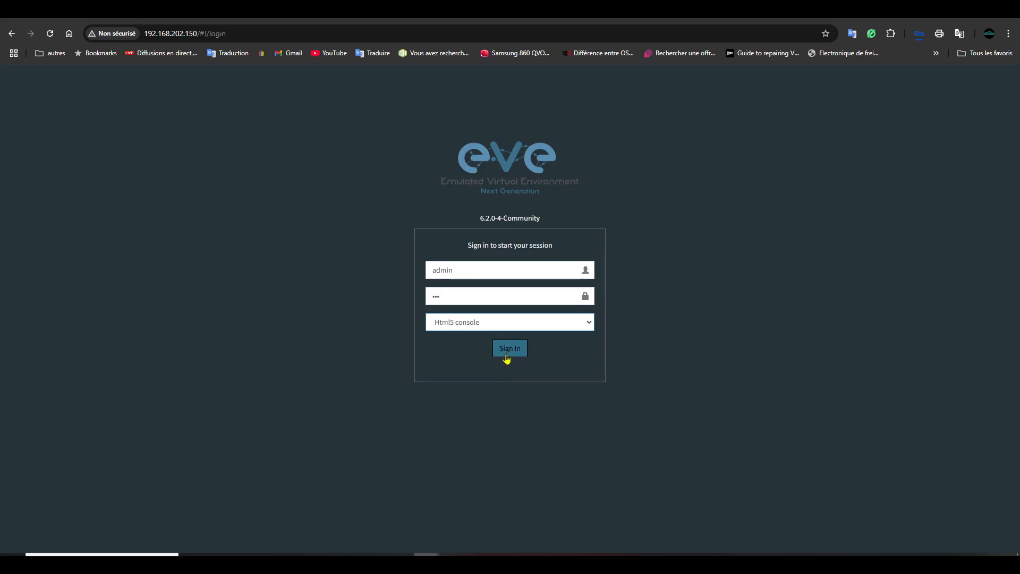
left_click(509, 350)
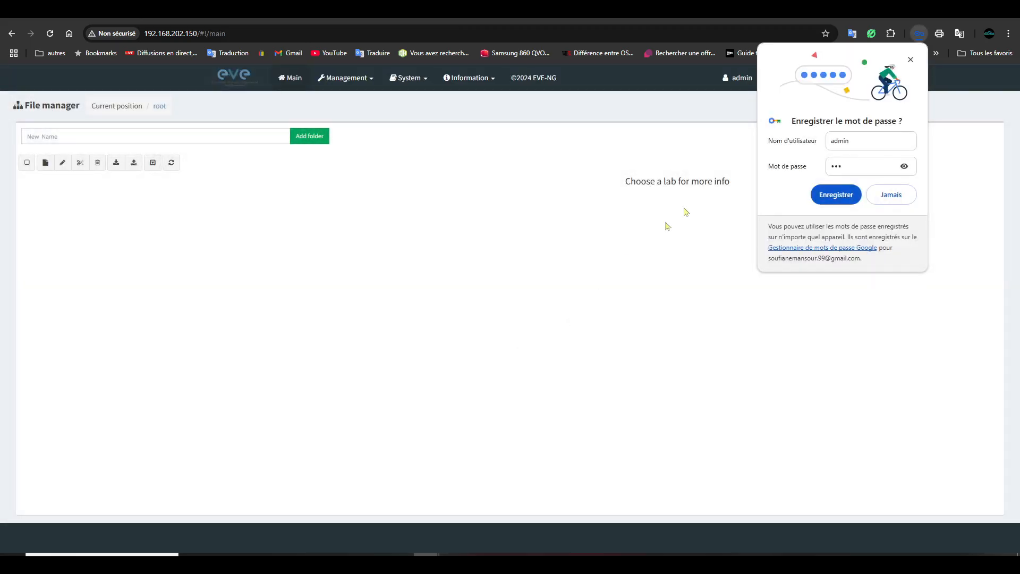
- Save the browser password, then create and save a new lab named lab-test
left_click(836, 195)
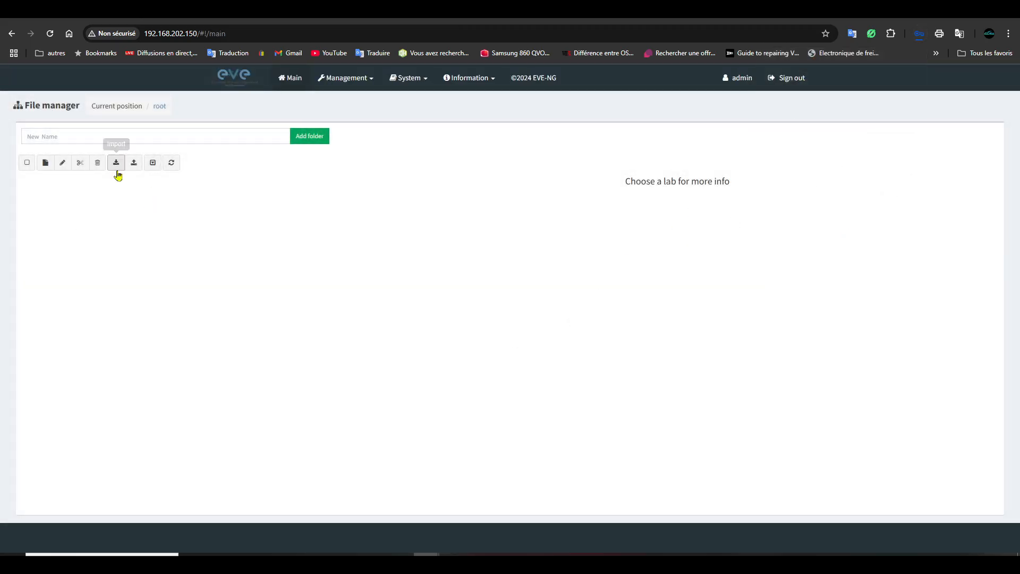
left_click(45, 163)
left_click(157, 155)
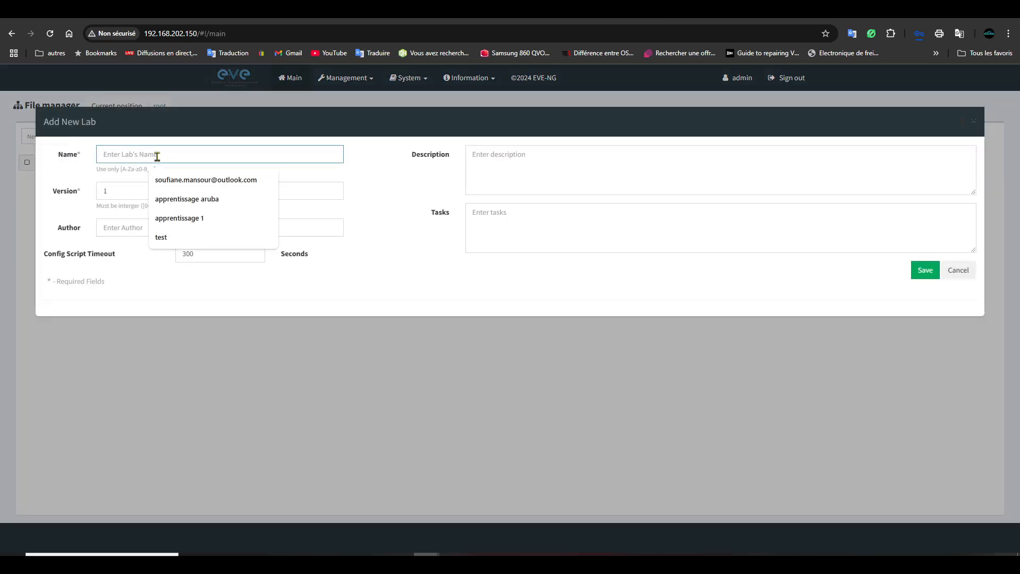
type("lab-test")
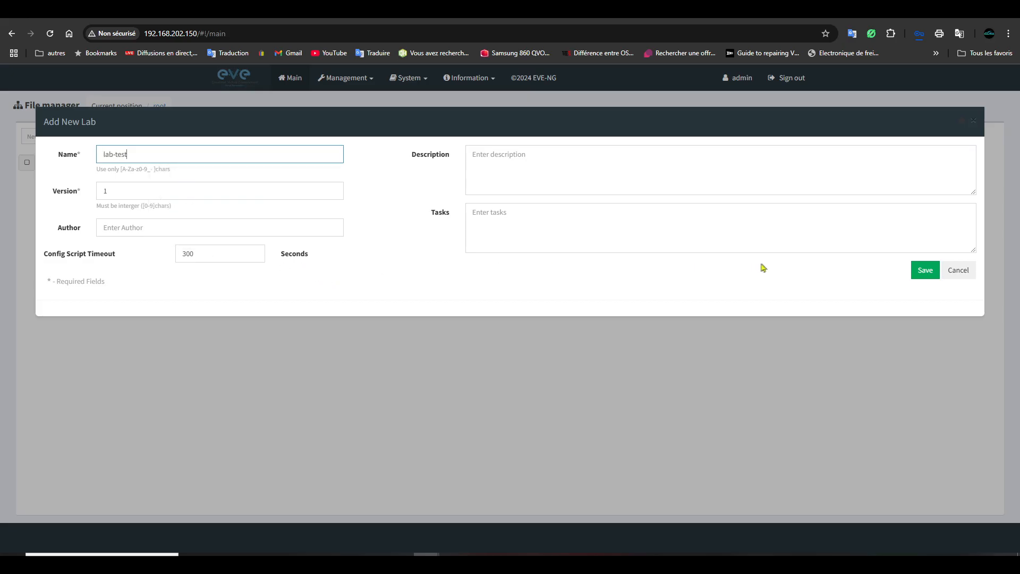
left_click(923, 280)
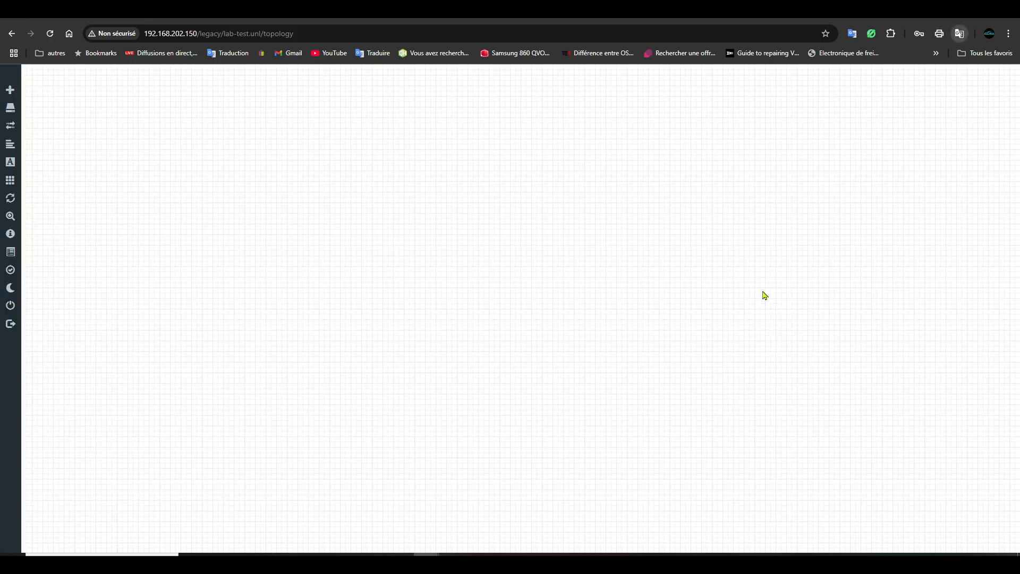
right_click(357, 179)
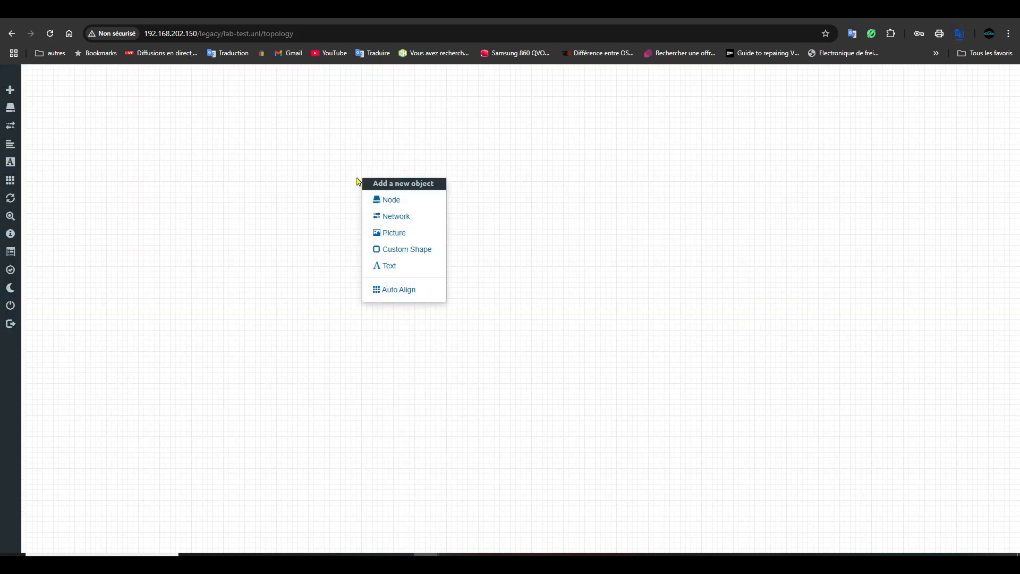
- Add a virtual PC (VPCS) node to the lab-test canvas
left_click(276, 167)
right_click(360, 209)
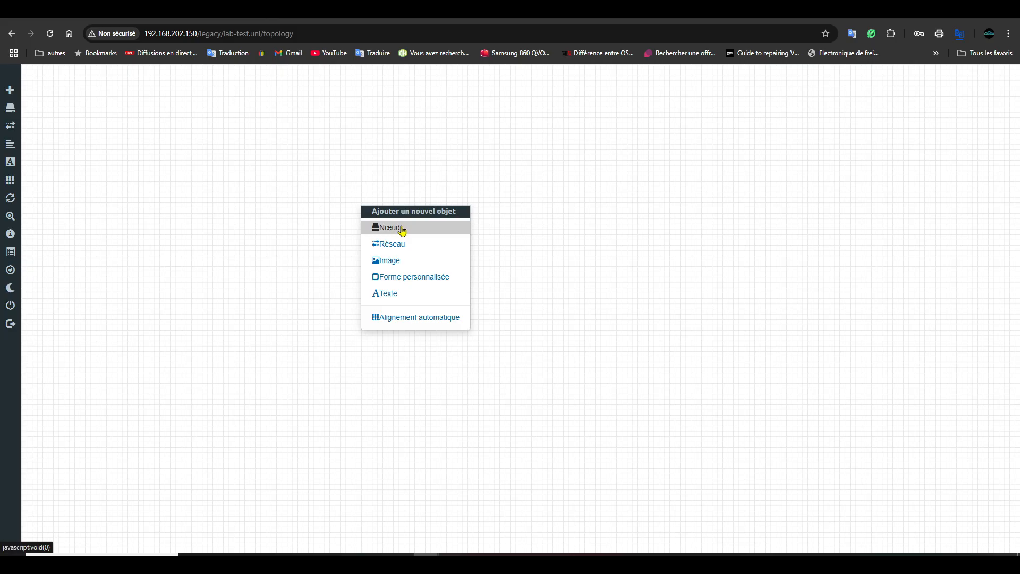
left_click(405, 232)
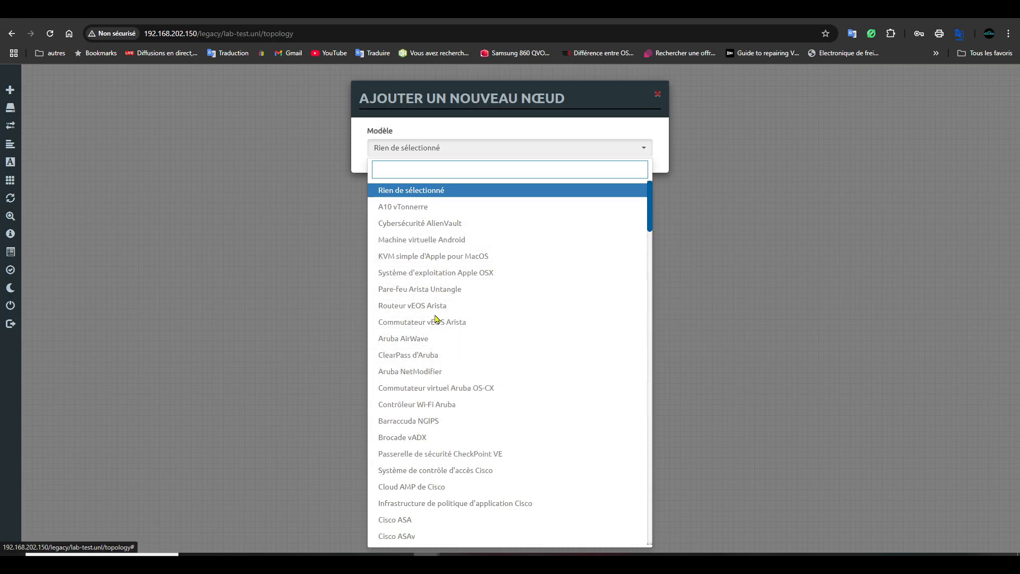
scroll(452, 378, "down", 5)
scroll(461, 404, "down", 15)
scroll(474, 423, "down", 15)
scroll(473, 422, "down", 5)
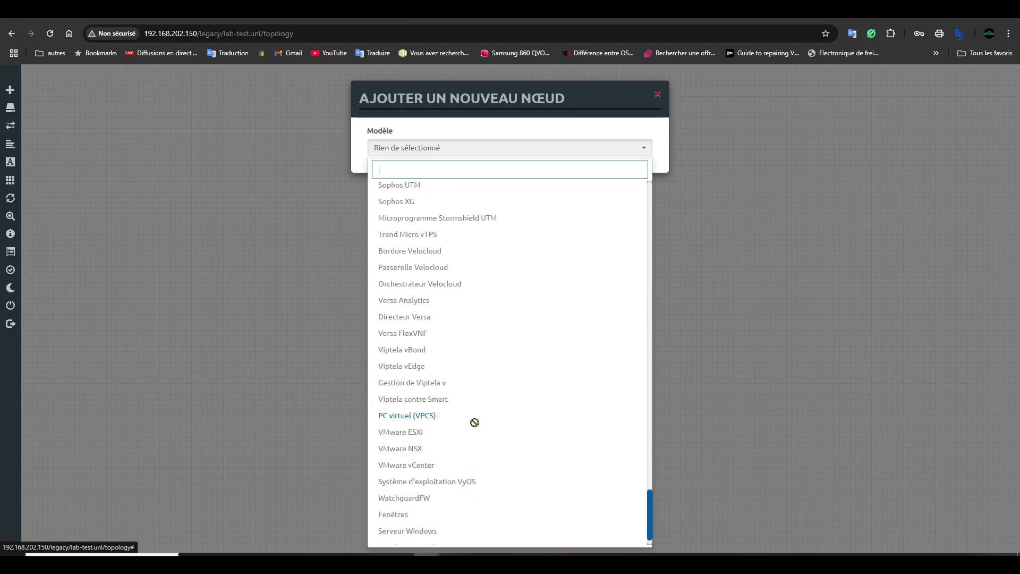
left_click(411, 423)
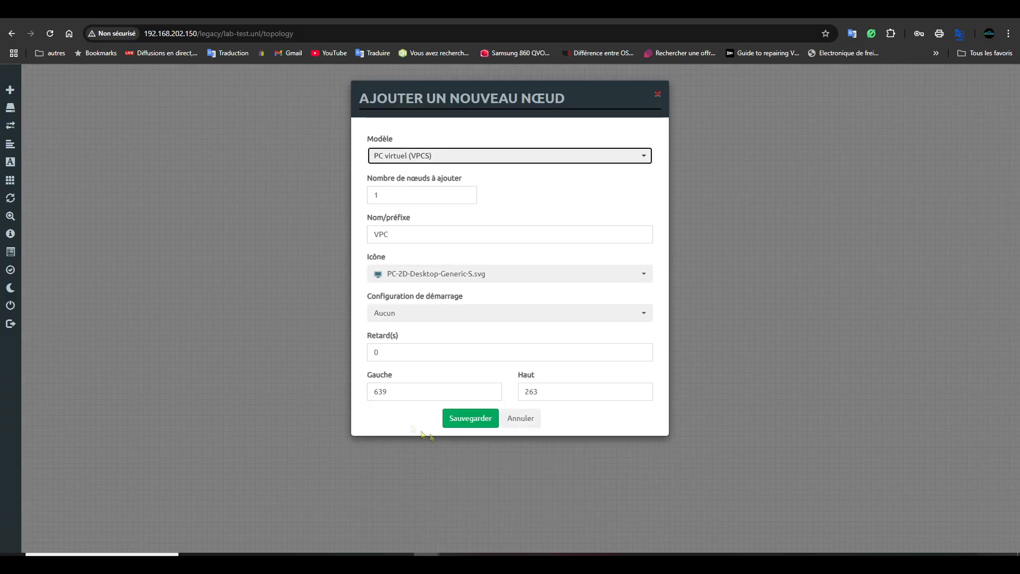
left_click(477, 421)
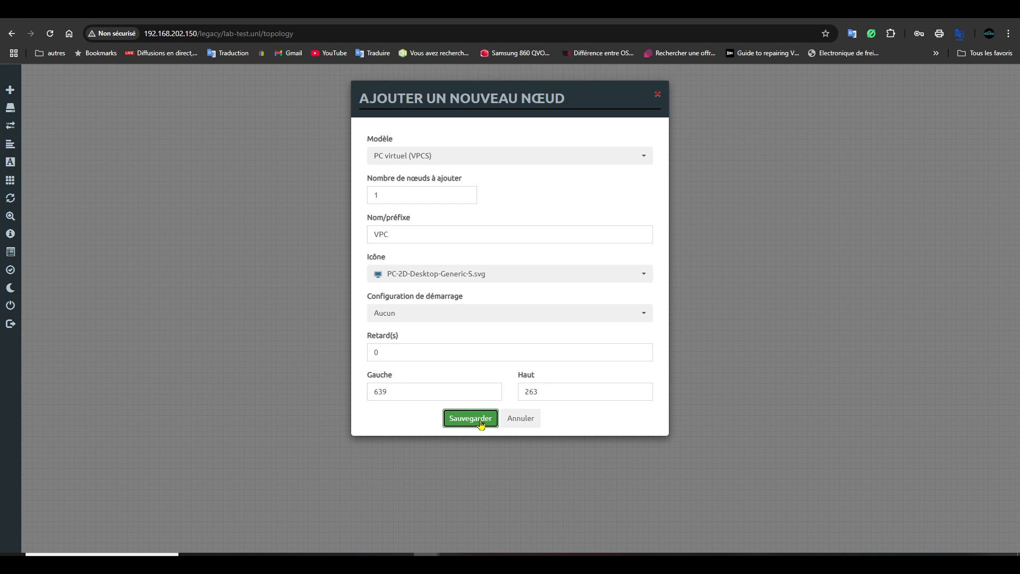
- Start the VPC node and open its console
right_click(376, 222)
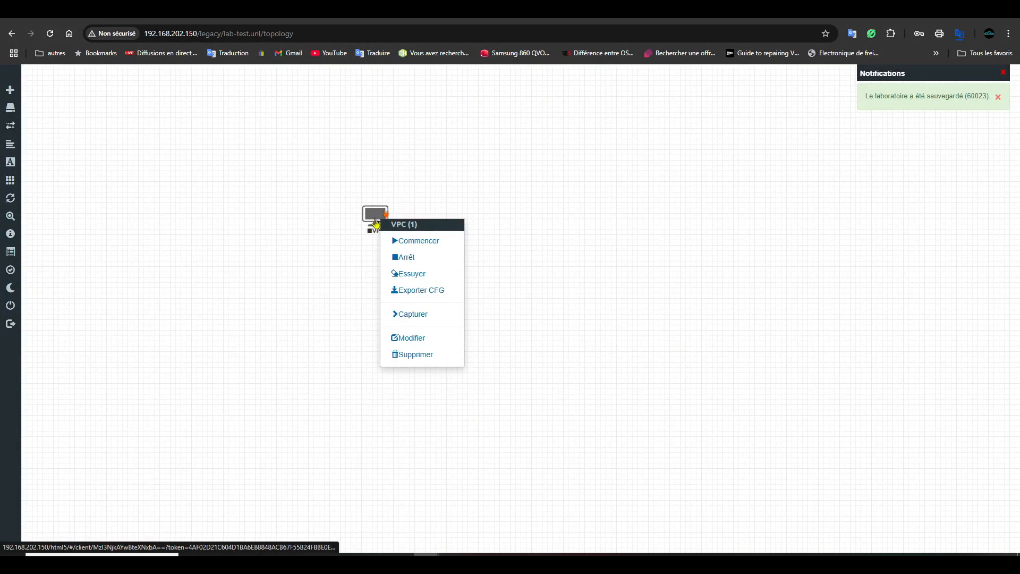
left_click(414, 240)
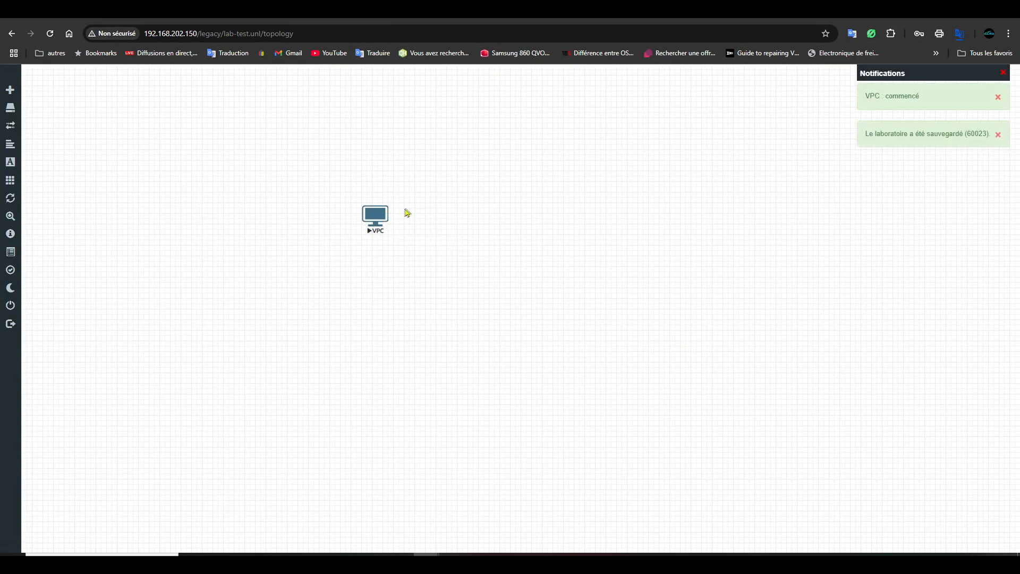
left_click(381, 219)
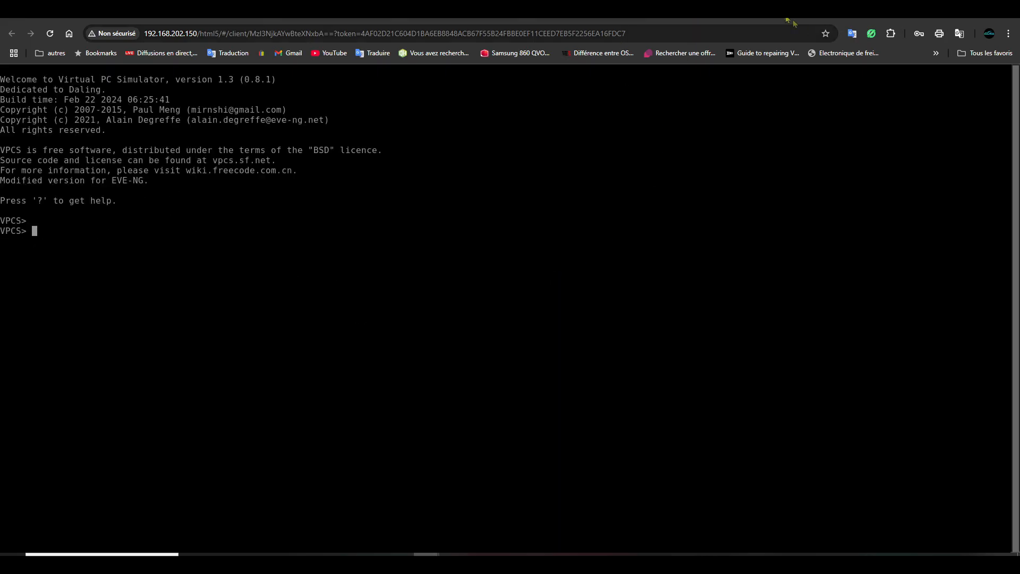
- Close the VPC console, browse the node templates without adding one, then hide the browser
key("ctrl+w")
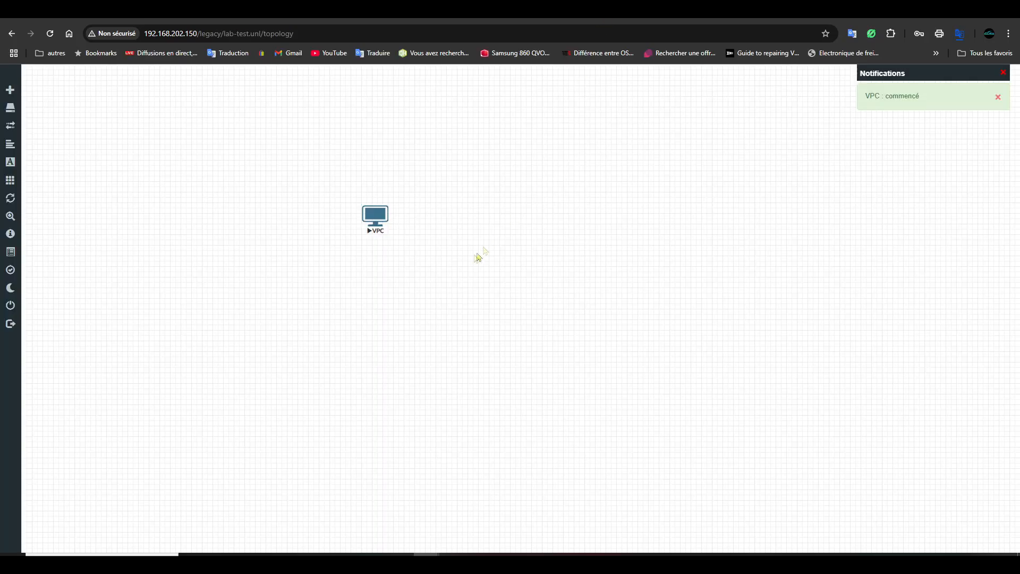
right_click(489, 211)
left_click(519, 227)
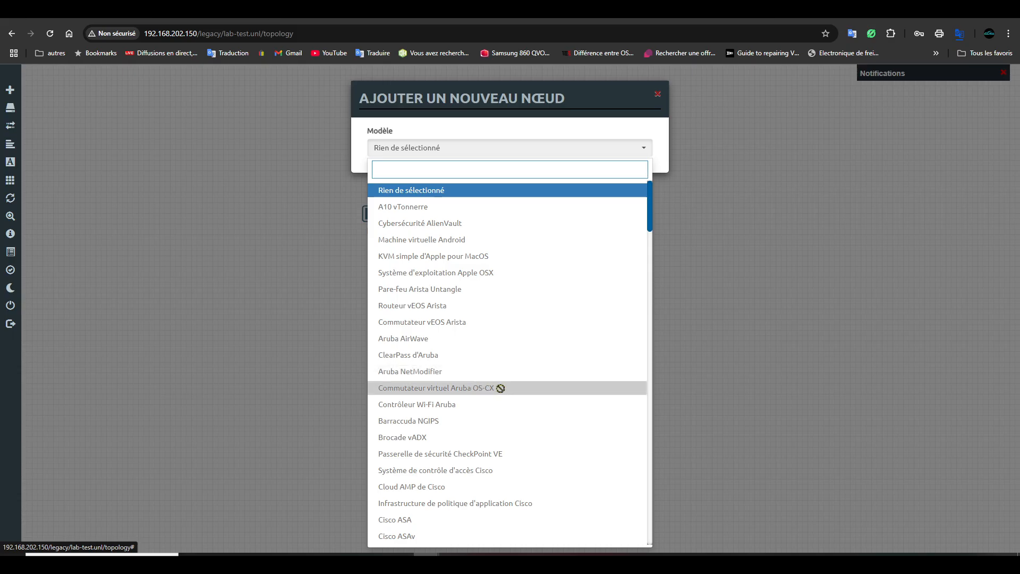
scroll(517, 450, "down", 5)
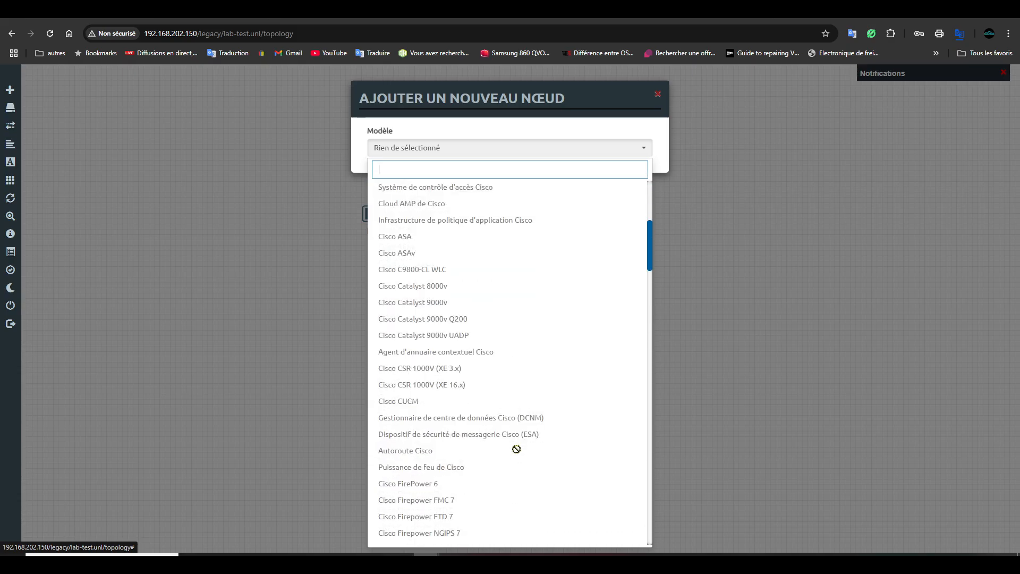
left_click(735, 332)
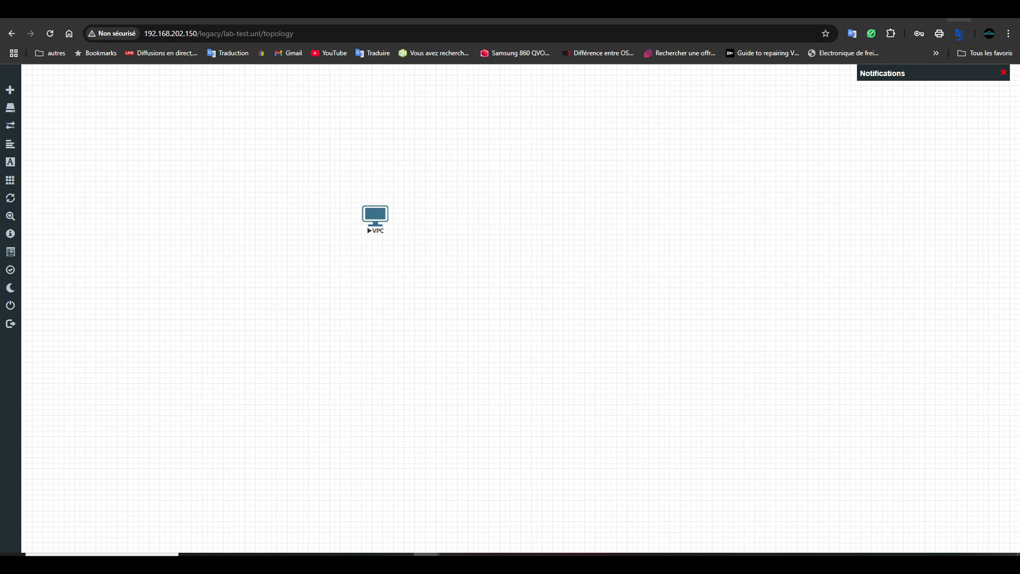
left_click(959, 12)
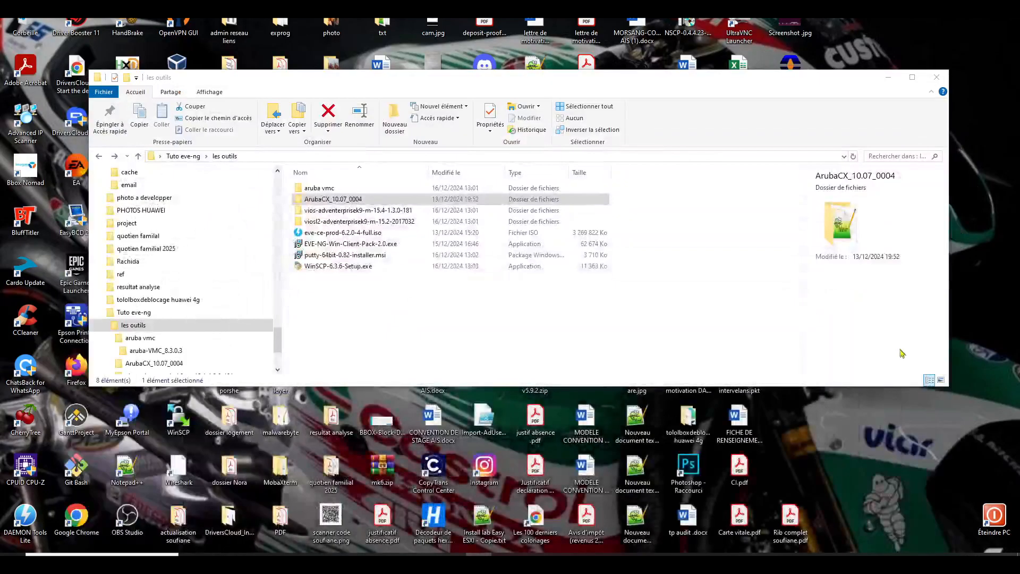
- Open the Tuto eve-ng desktop folder and look through its les outils folder
left_click(935, 79)
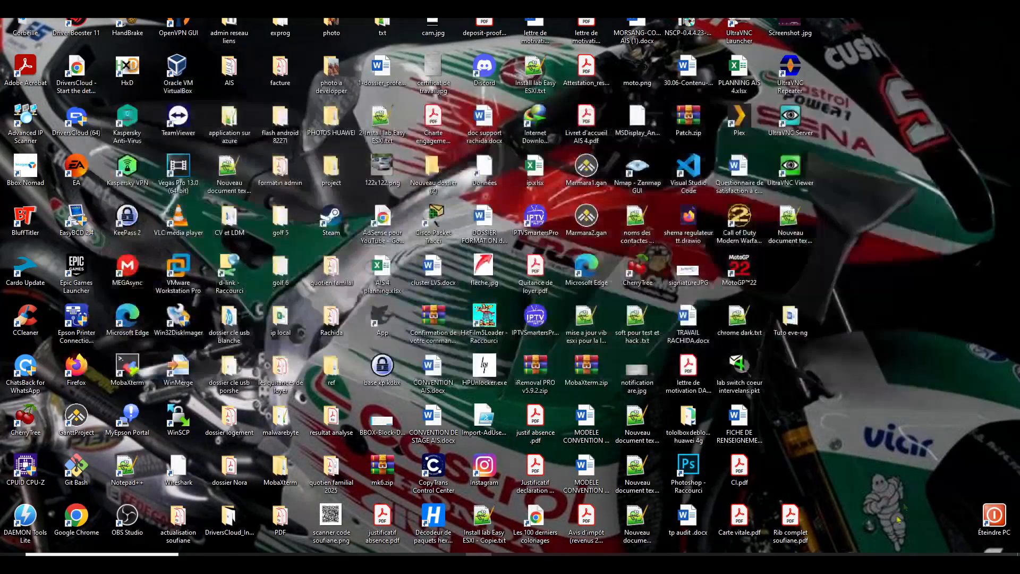
double_click(791, 319)
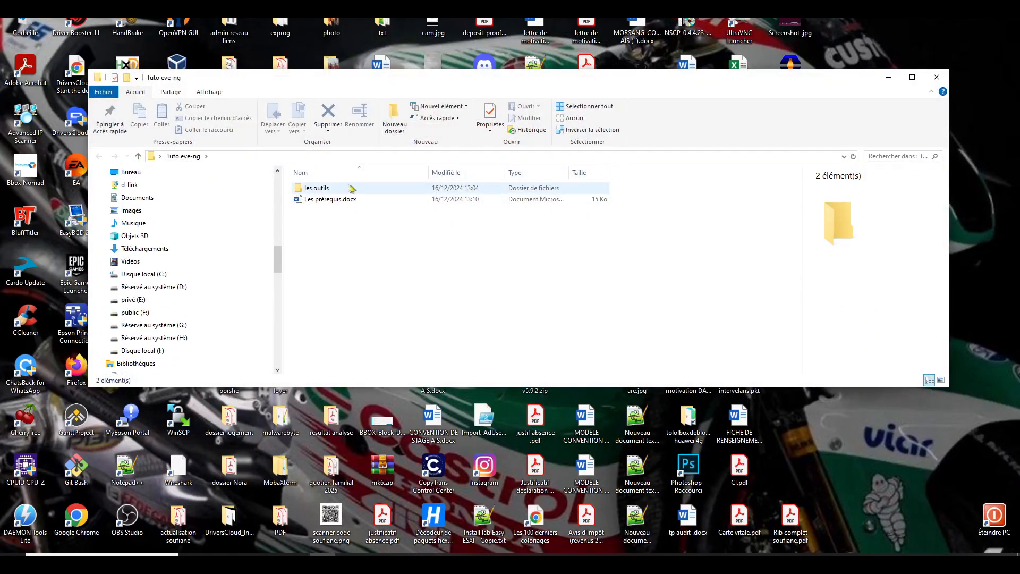
left_click(334, 192)
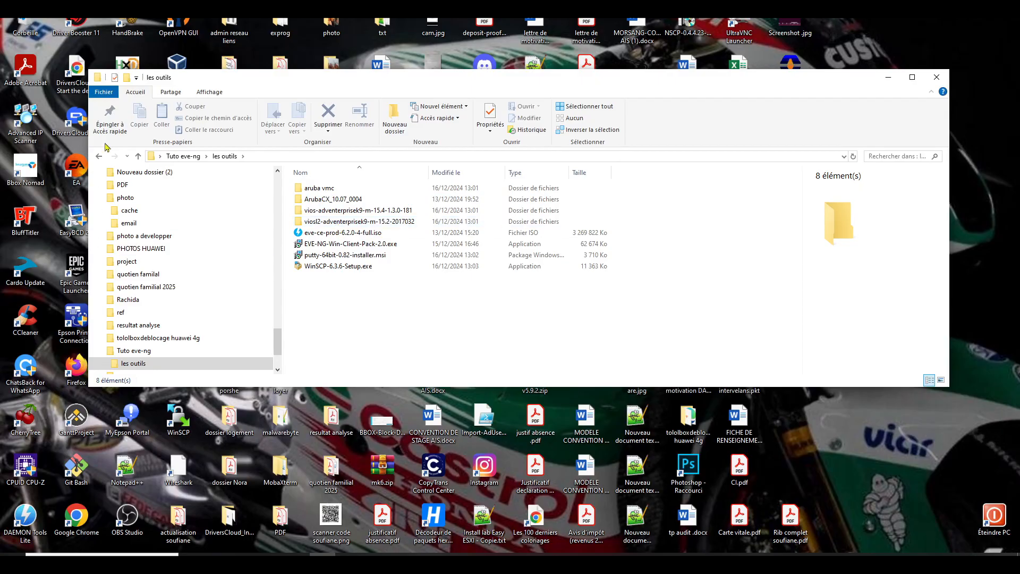
mouse_move(344, 273)
left_click(99, 157)
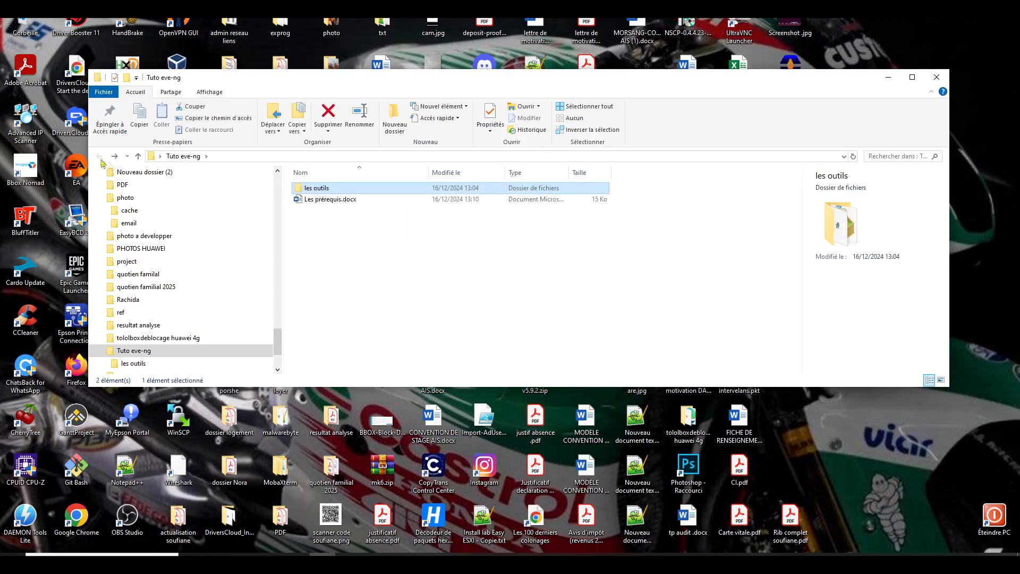
- Open the Les prérequis.docx document in Word
left_click(322, 201)
double_click(322, 201)
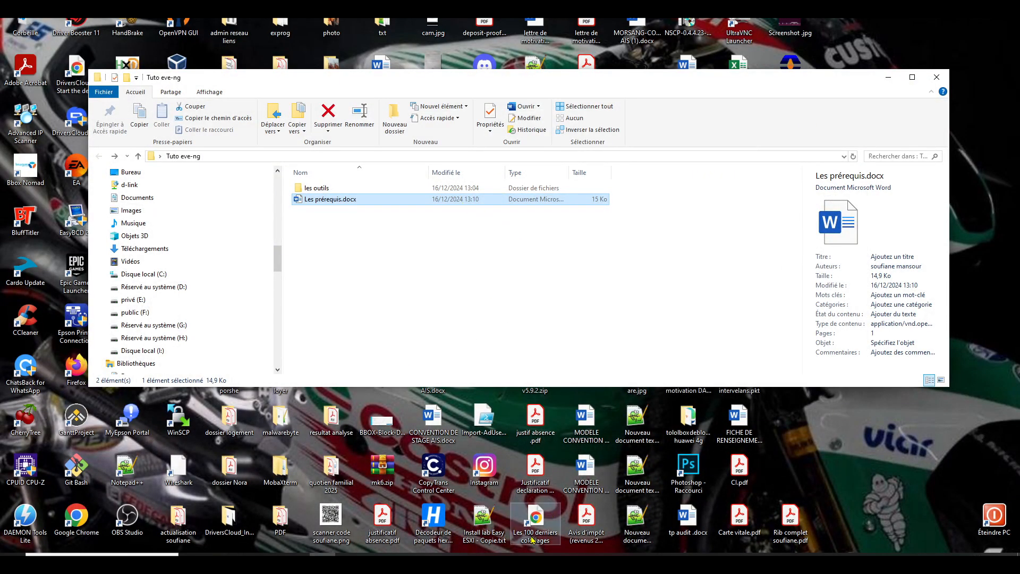
mouse_move(505, 555)
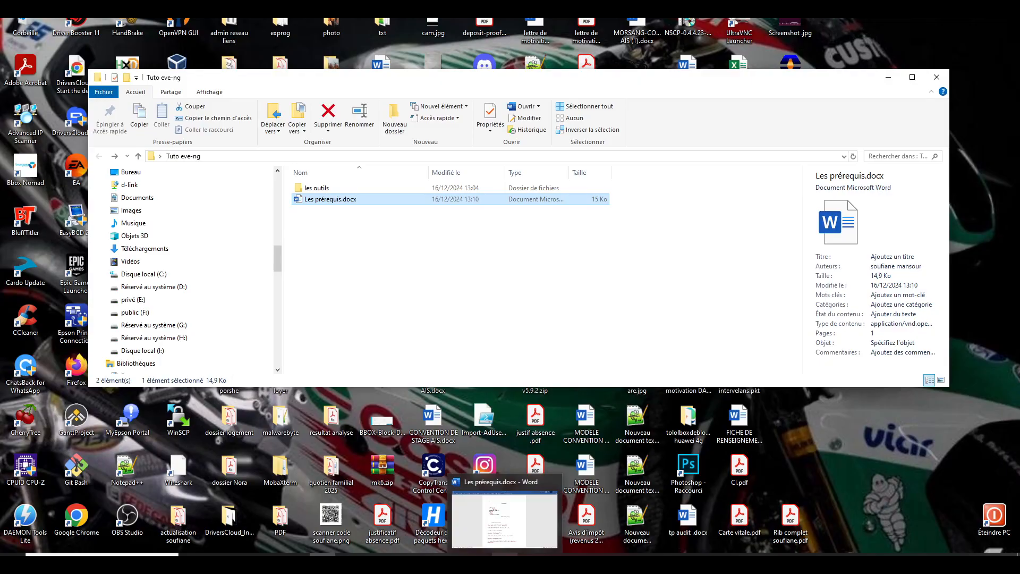
- Launch WinSCP and connect over SCP to 192.168.202.150 as root with the password
left_click(101, 555)
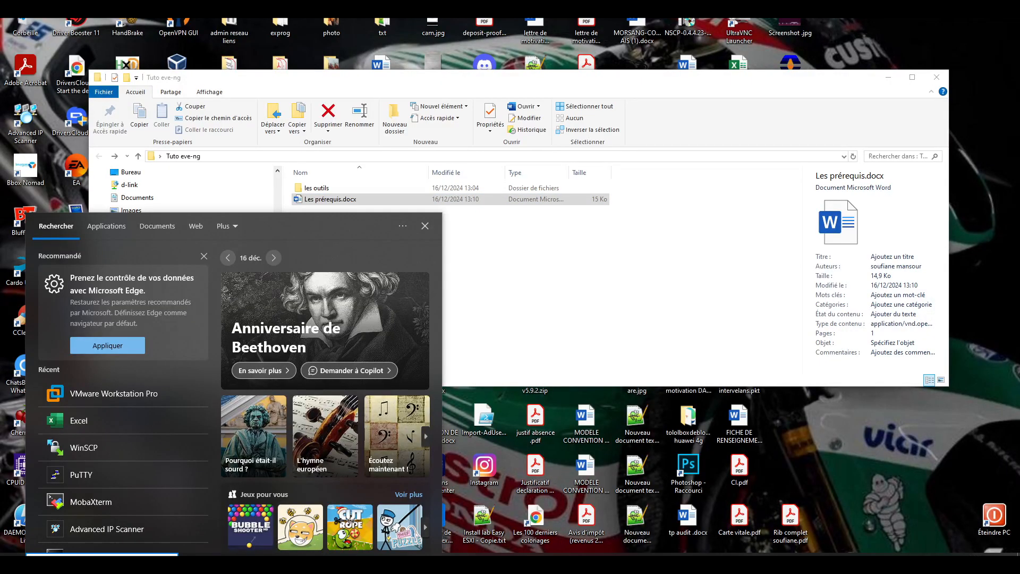
type("winsc")
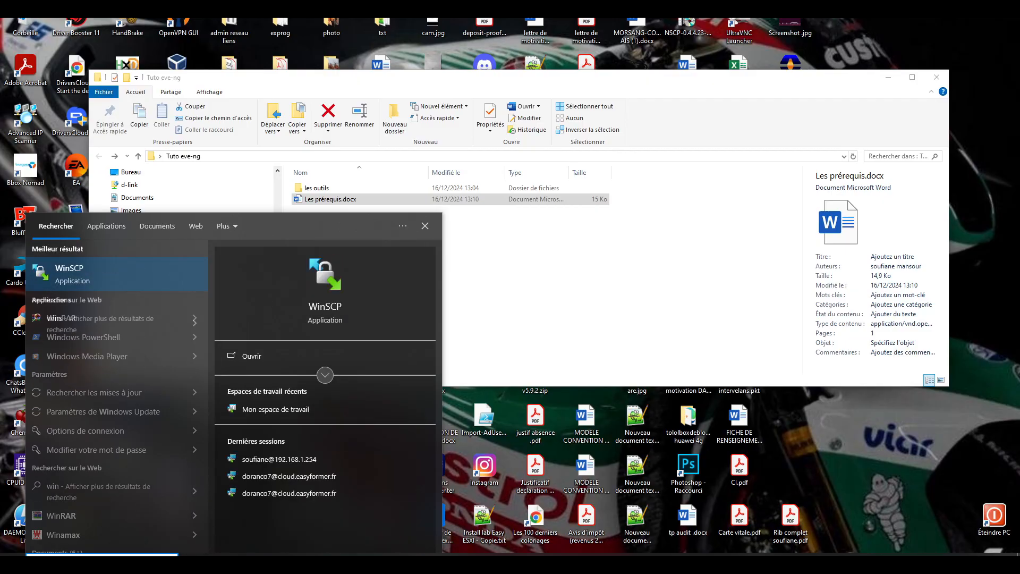
type("p")
key("Return")
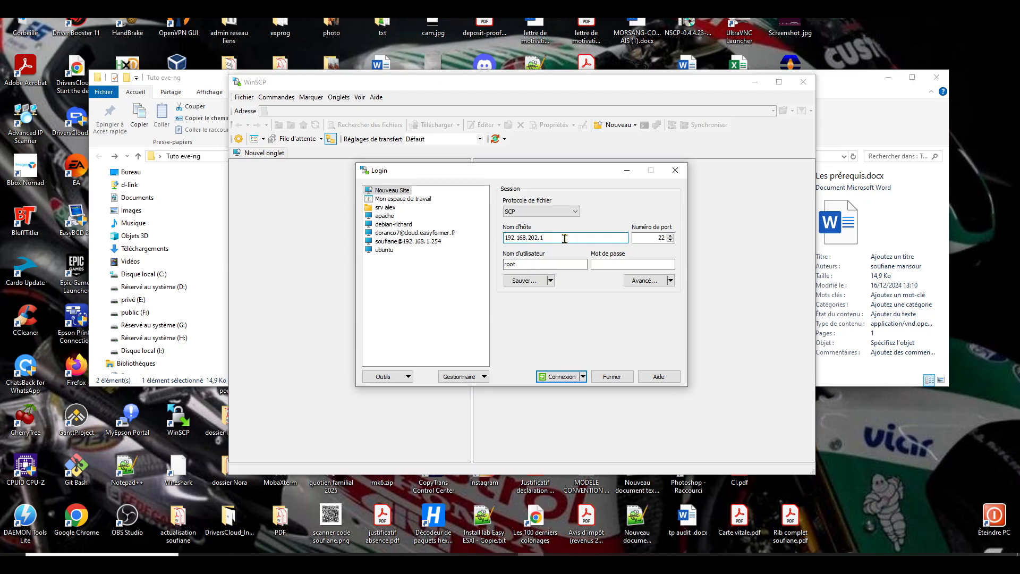
left_click(615, 264)
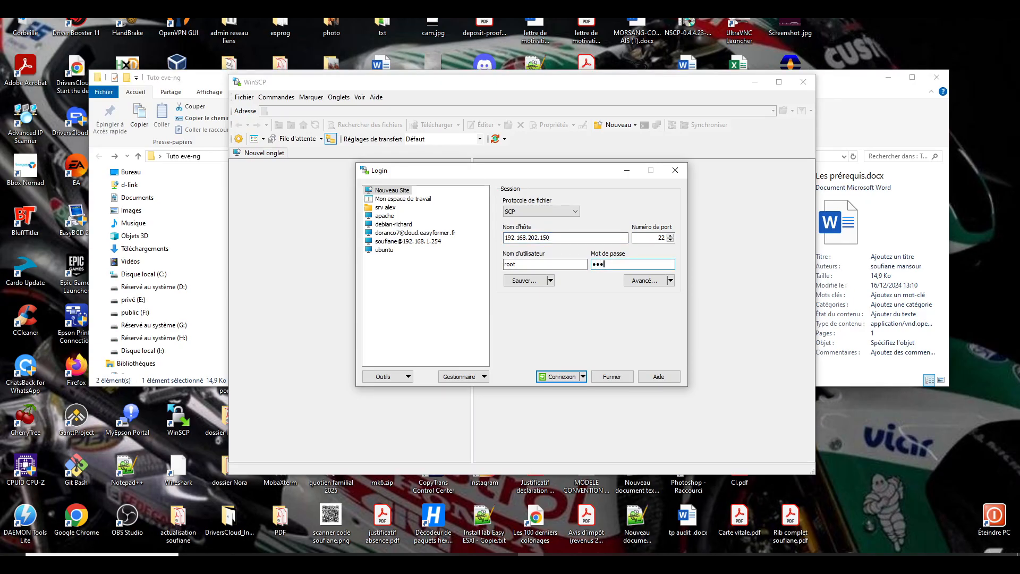
left_click(563, 376)
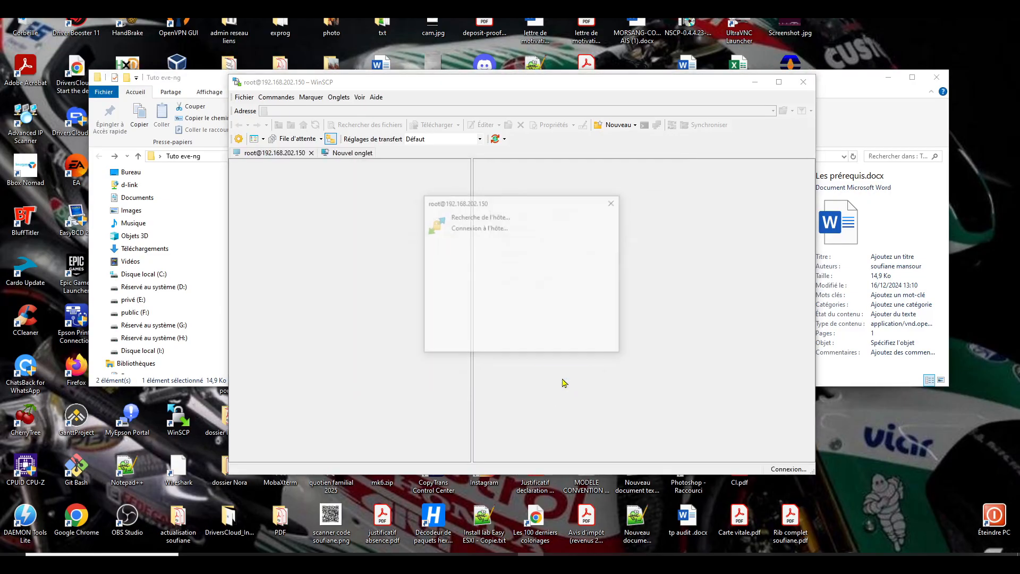
- Accept the server's host key and list the EVE-NG server's / root directory
left_click(529, 375)
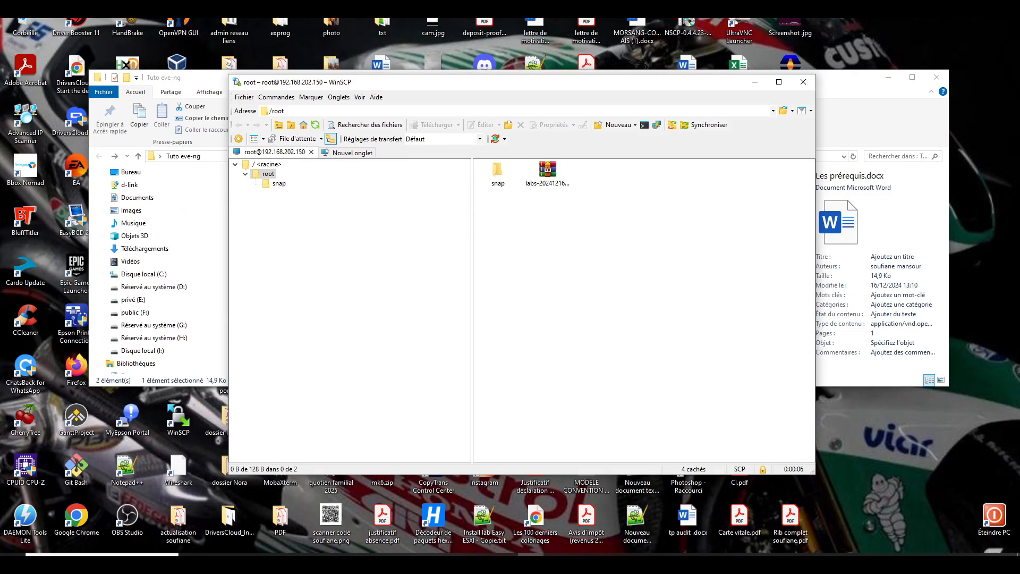
left_click(270, 165)
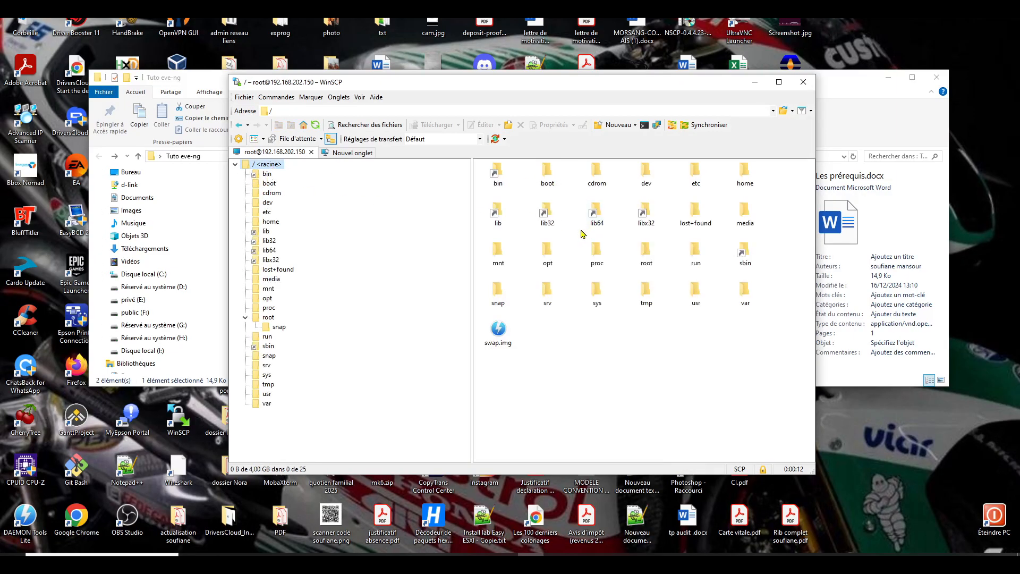
left_click_drag(587, 87, 600, 79)
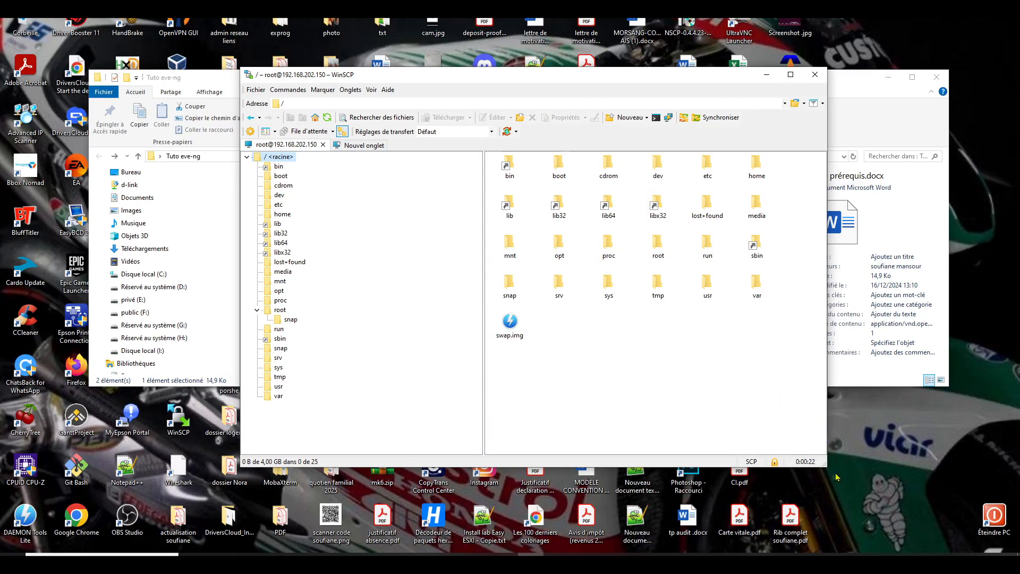
left_click(426, 555)
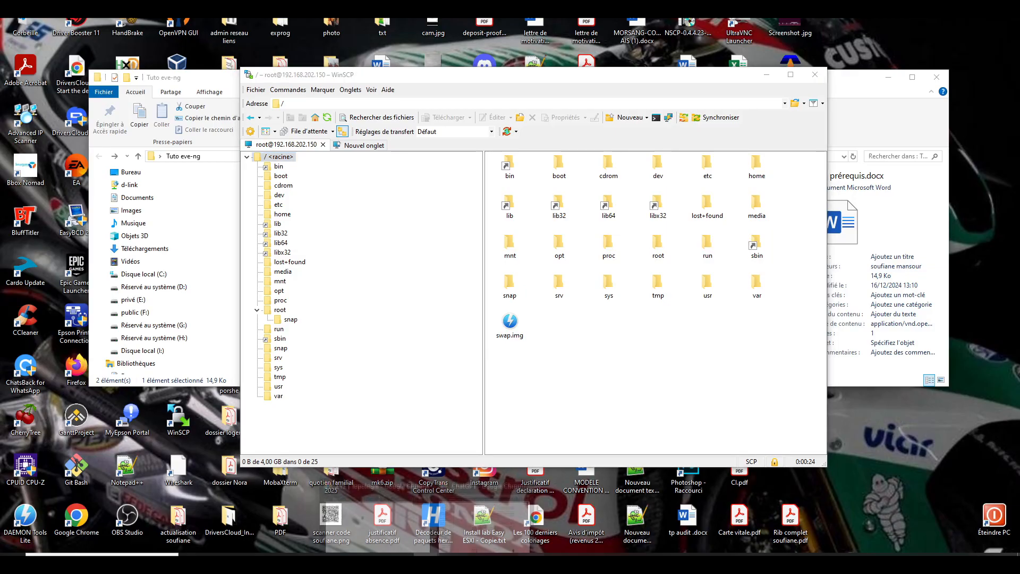
- Open eve-ng.net Documentation Howtos and expand 'Comment créer des images' to list image guides
mouse_move(434, 540)
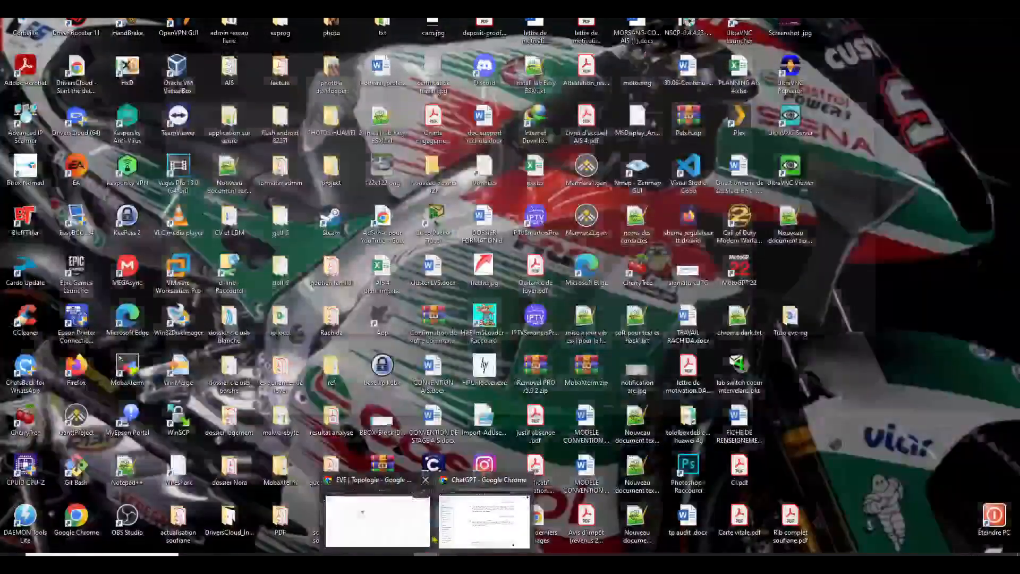
left_click(417, 534)
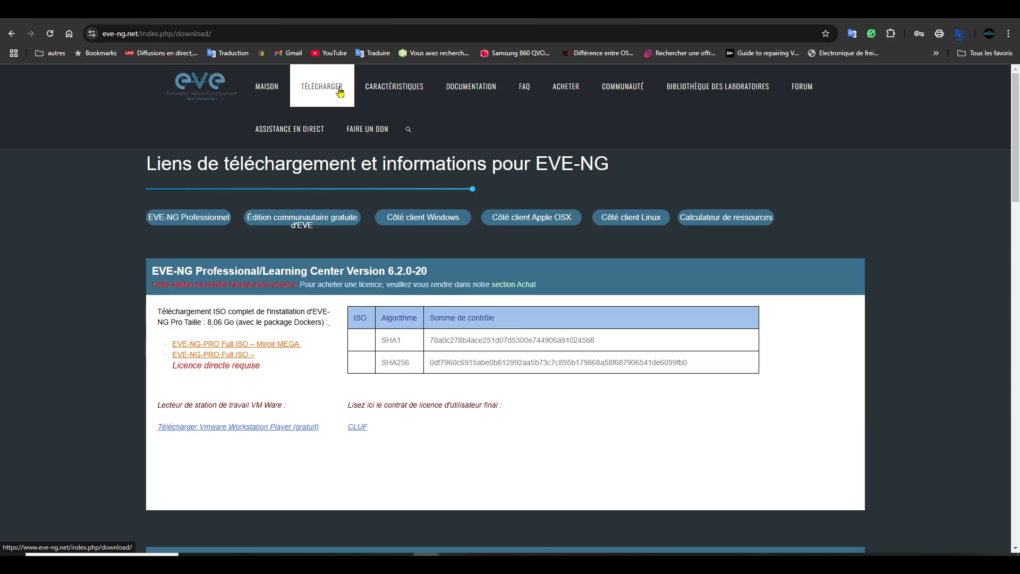
left_click(471, 89)
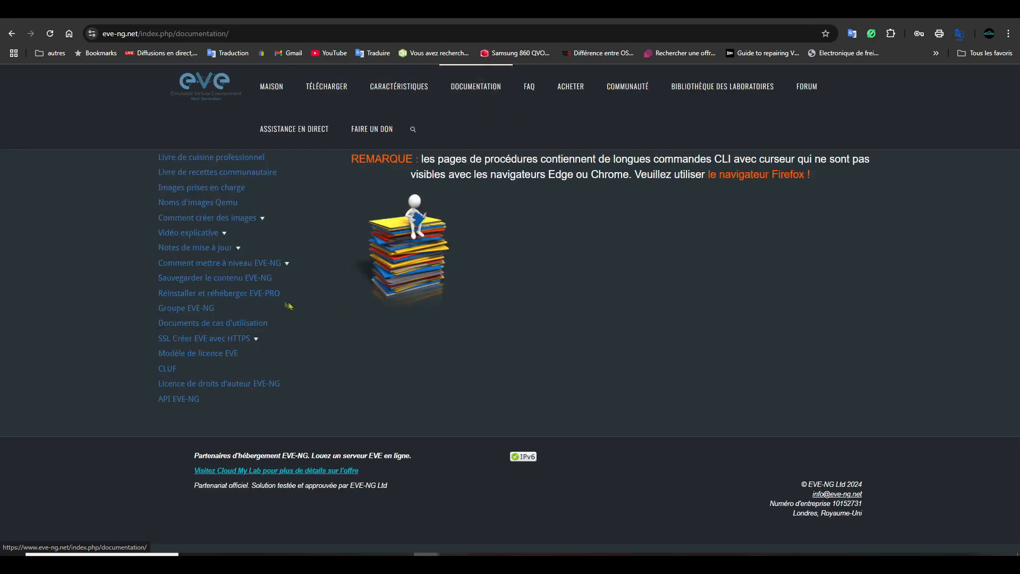
left_click(244, 225)
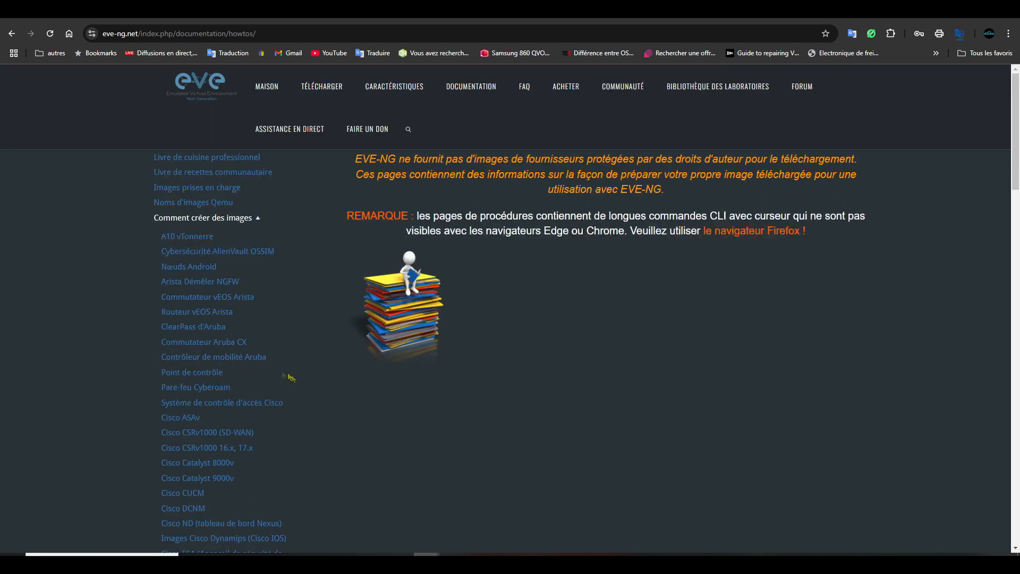
- Open the 'Commutateur Aruba CX' guide and scroll down through its instructions to step 9
left_click(236, 343)
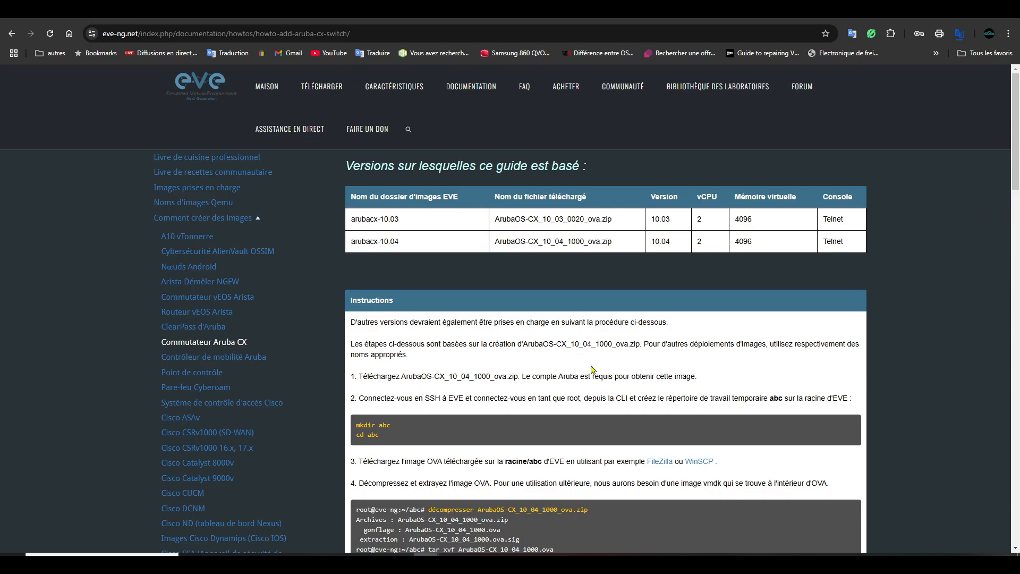
scroll(633, 392, "down", 7)
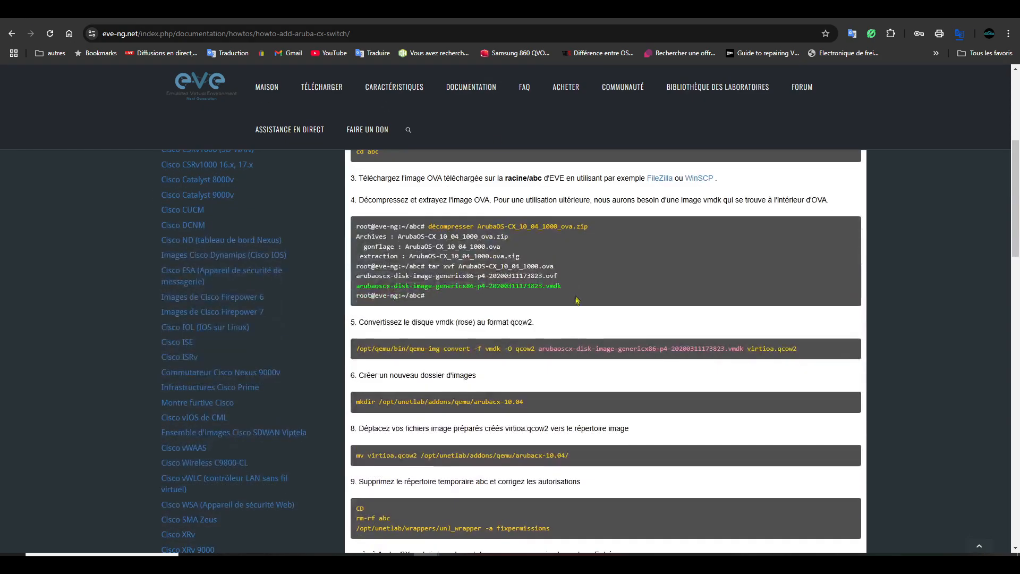
scroll(633, 391, "up", 4)
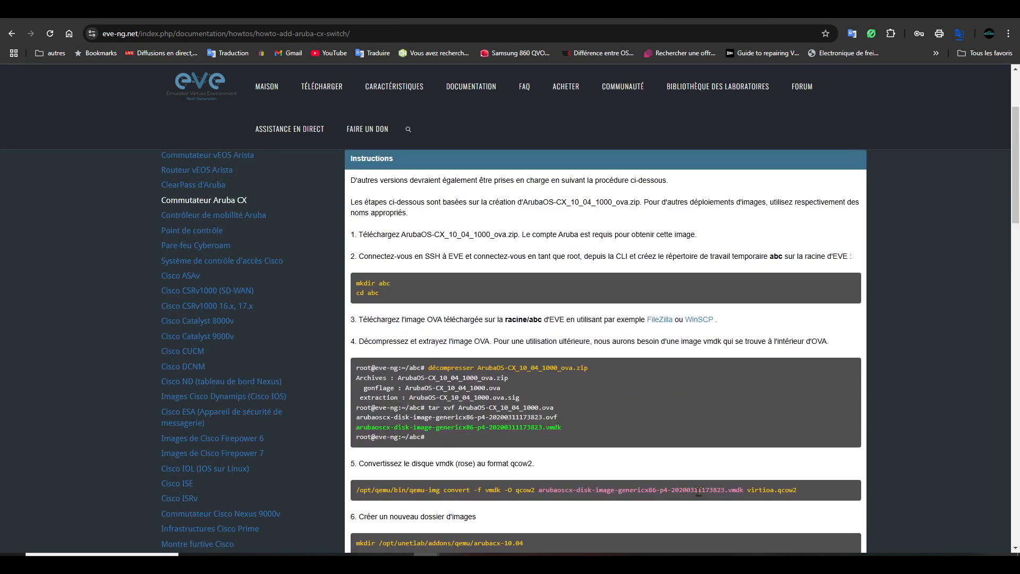
scroll(698, 492, "down", 1)
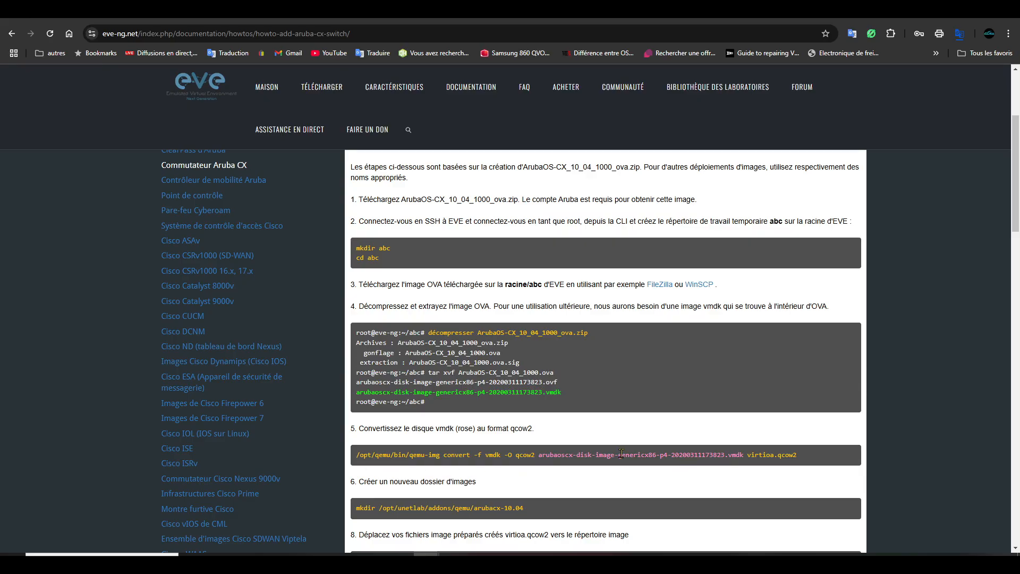
scroll(621, 453, "down", 3)
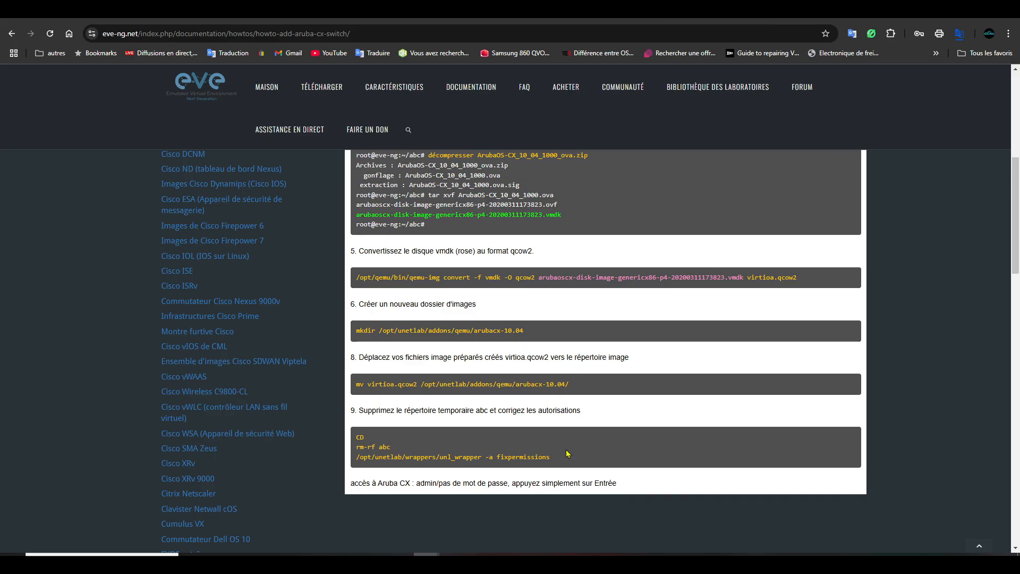
- Copy the guide's step 6 command mkdir /opt/unetlab/addons/qemu/arubacx-10.04
left_click(531, 562)
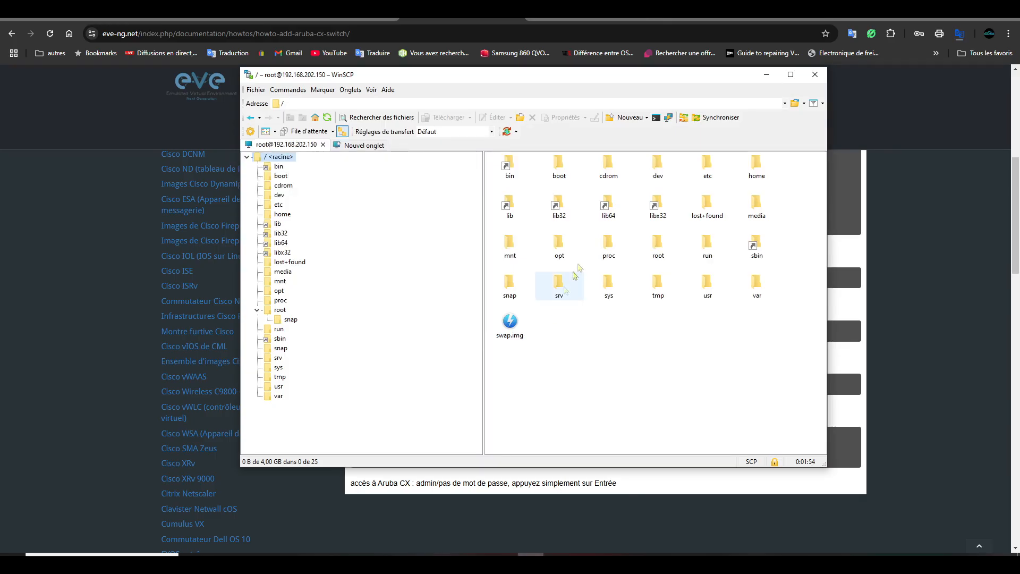
left_click_drag(639, 85, 116, 139)
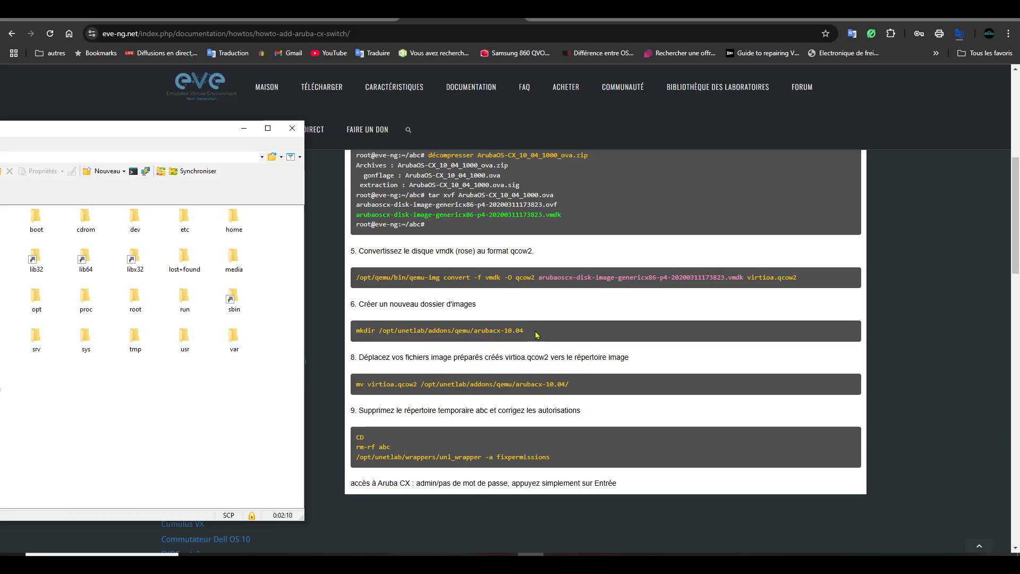
left_click_drag(530, 336, 376, 331)
right_click(376, 331)
left_click(414, 345)
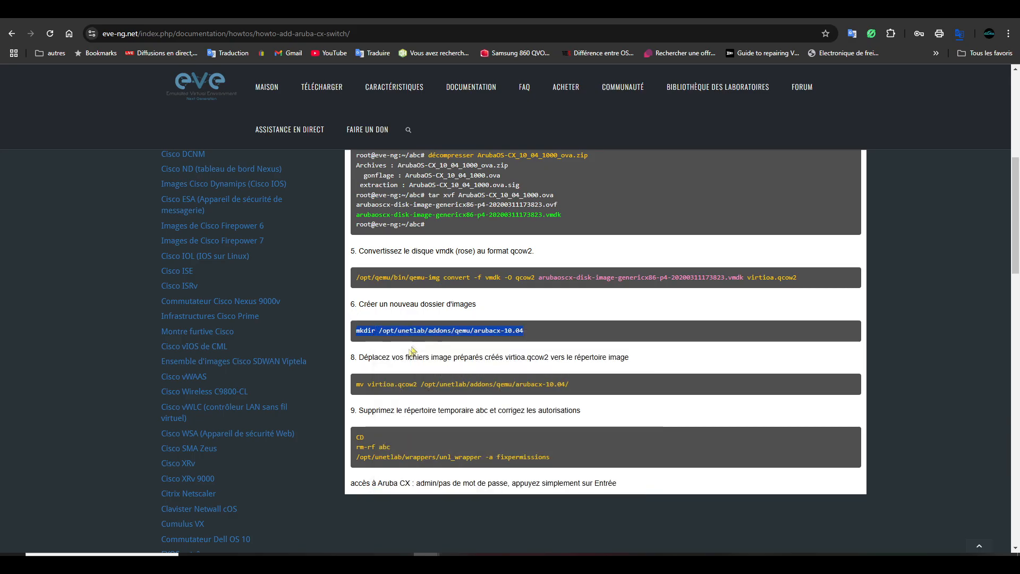
- Move the WinSCP window showing the server's root folder back to the screen centre
key("alt+Tab")
left_click_drag(165, 129, 146, 148)
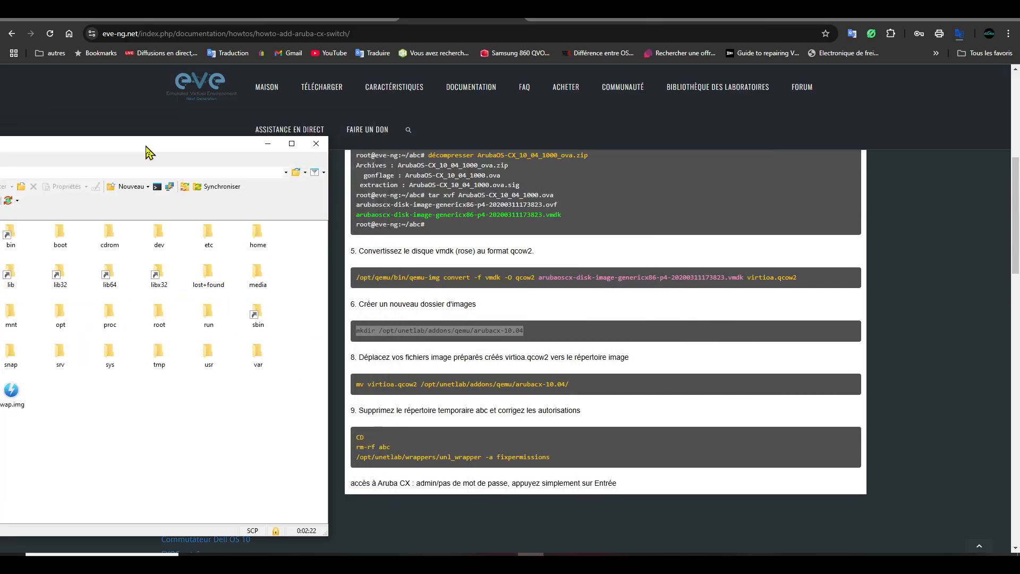
left_click_drag(145, 147, 548, 122)
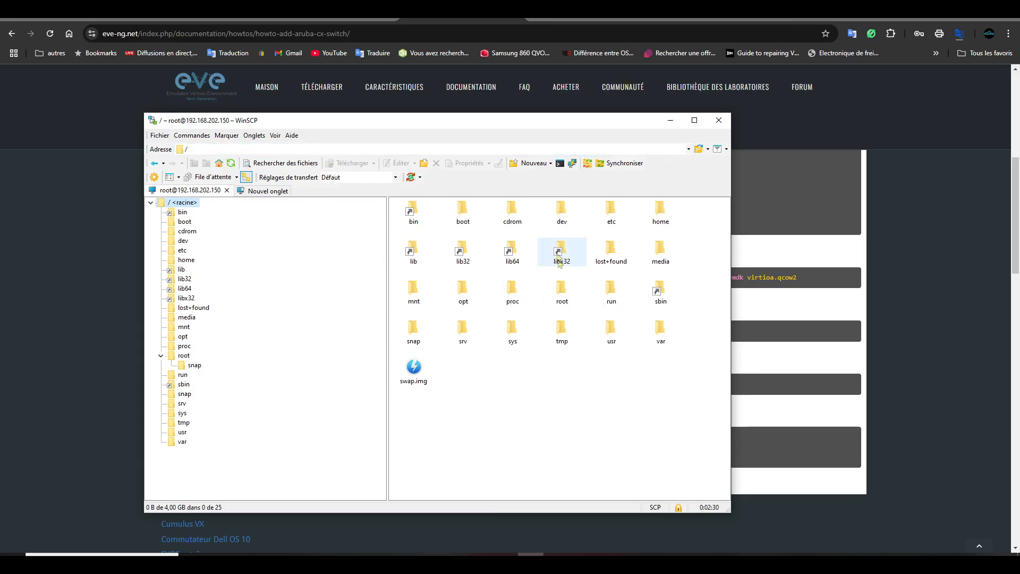
- Launch PuTTY, connect to 192.168.202.150 and accept the host key
left_click(136, 553)
type("putty")
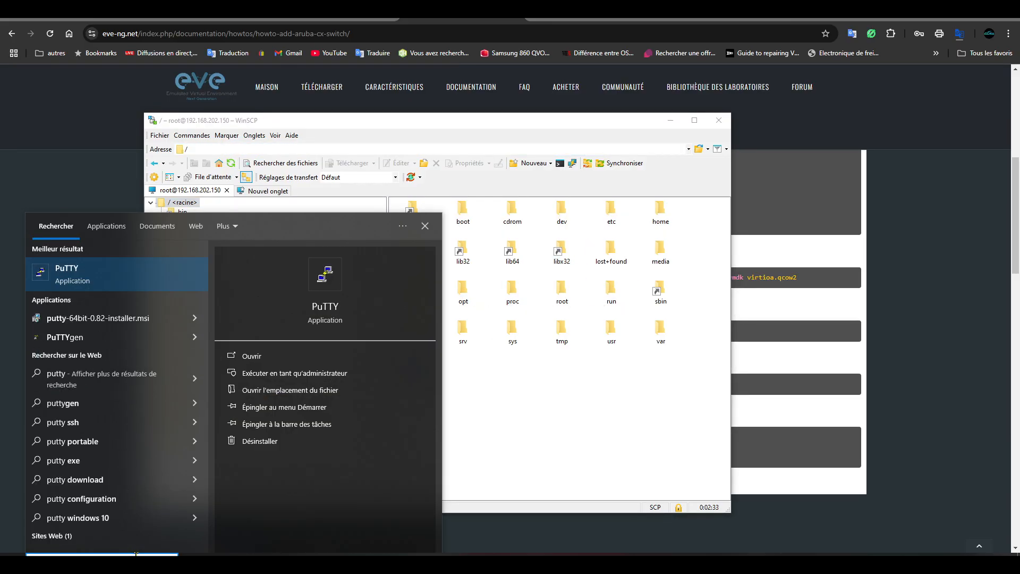
key("Return")
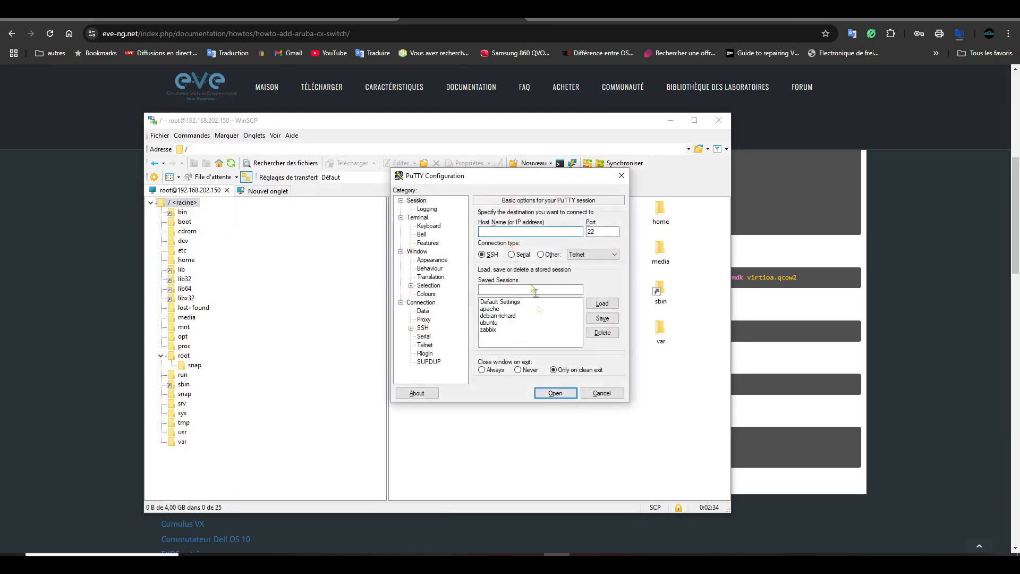
type("192.168")
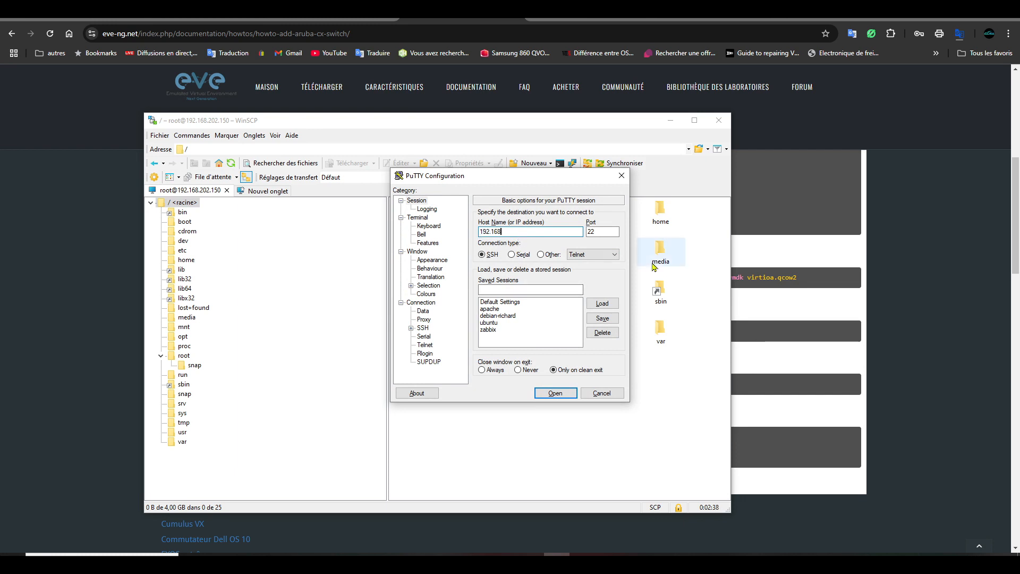
type(".202.150")
key("Return")
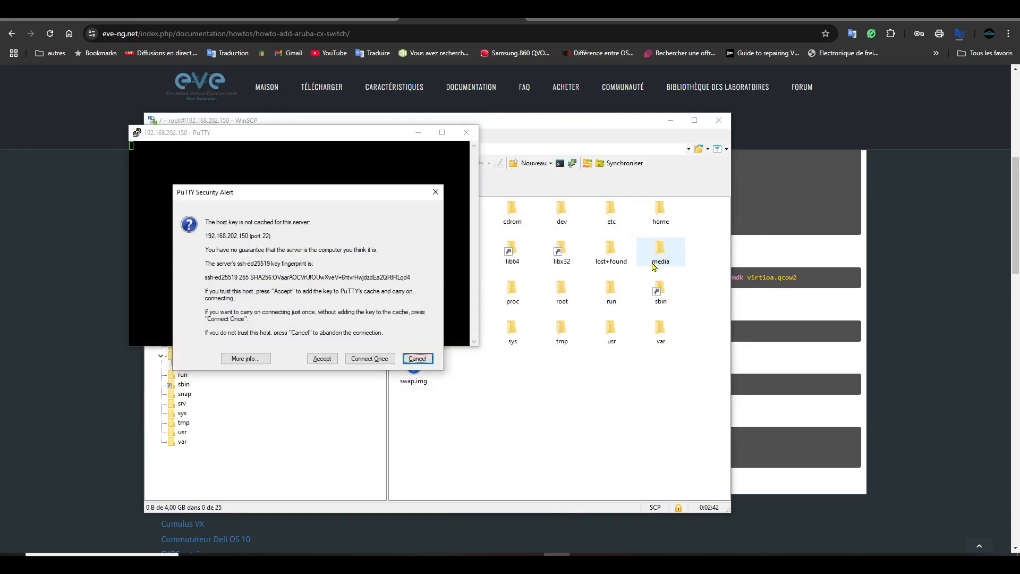
left_click(322, 360)
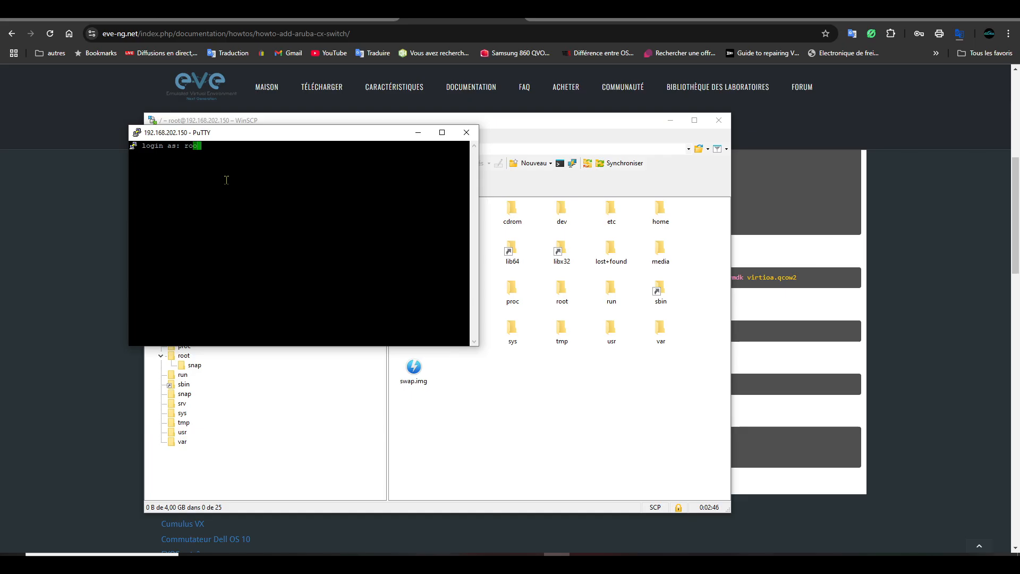
- Log in as root and run the pasted mkdir /opt/unetlab/addons/qemu/arubacx-10.04 command
type("root")
key("Return")
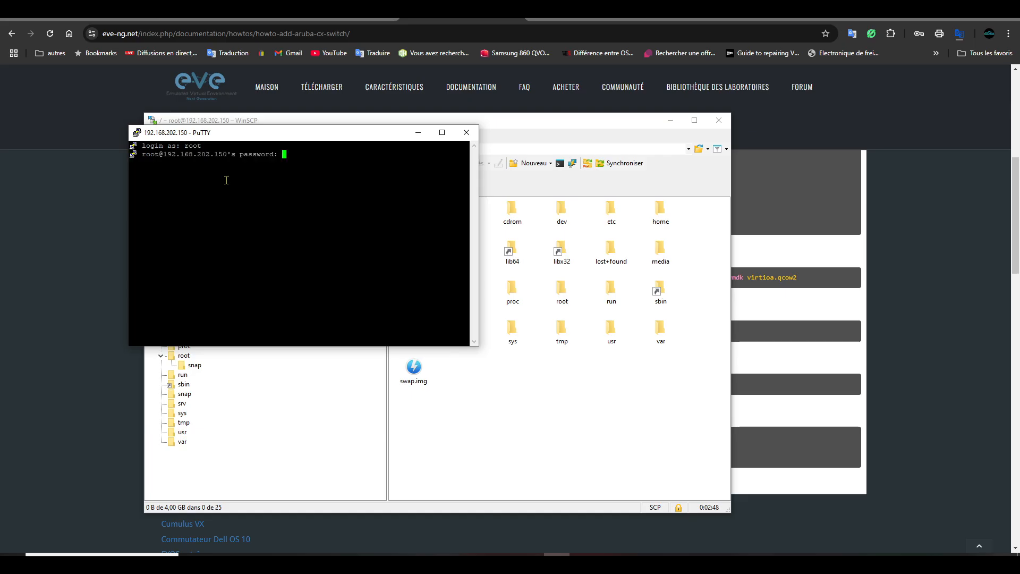
key("Return")
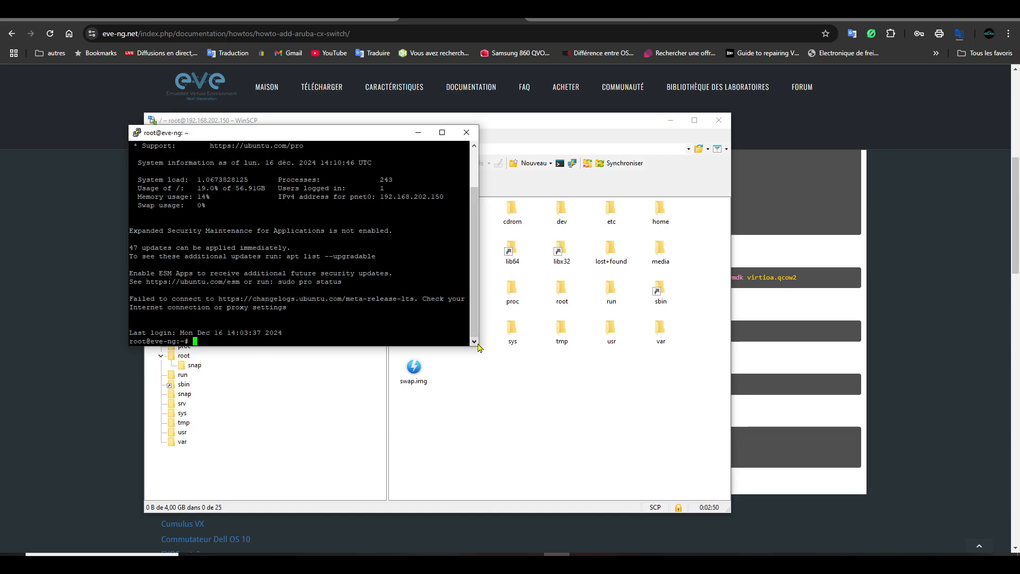
left_click_drag(480, 347, 687, 431)
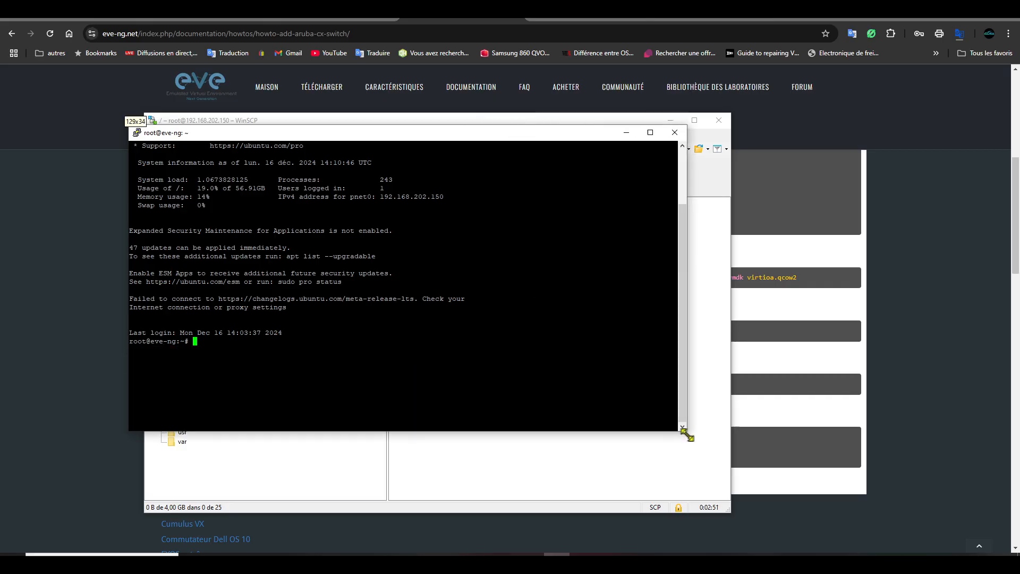
right_click(289, 406)
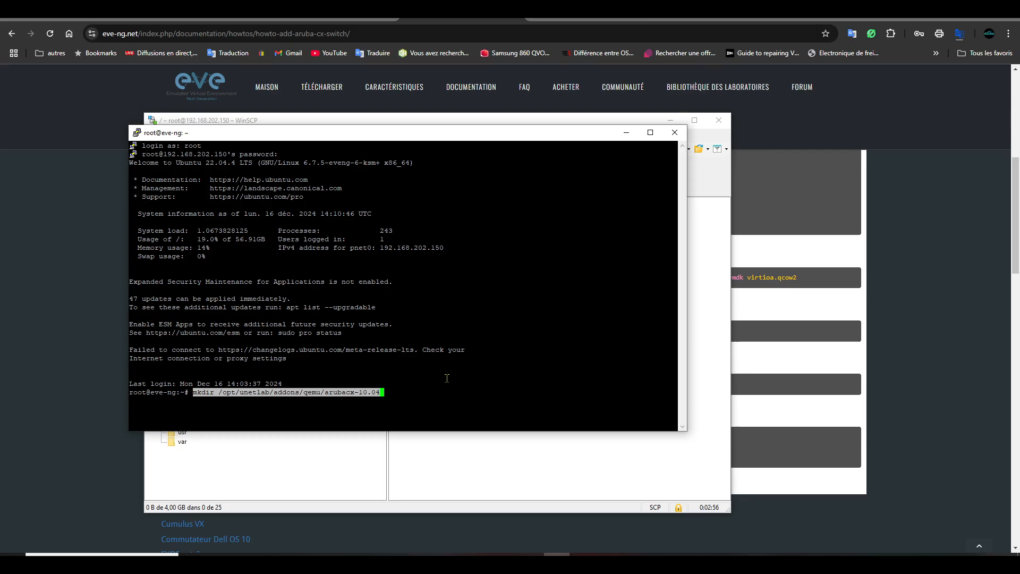
key("Return")
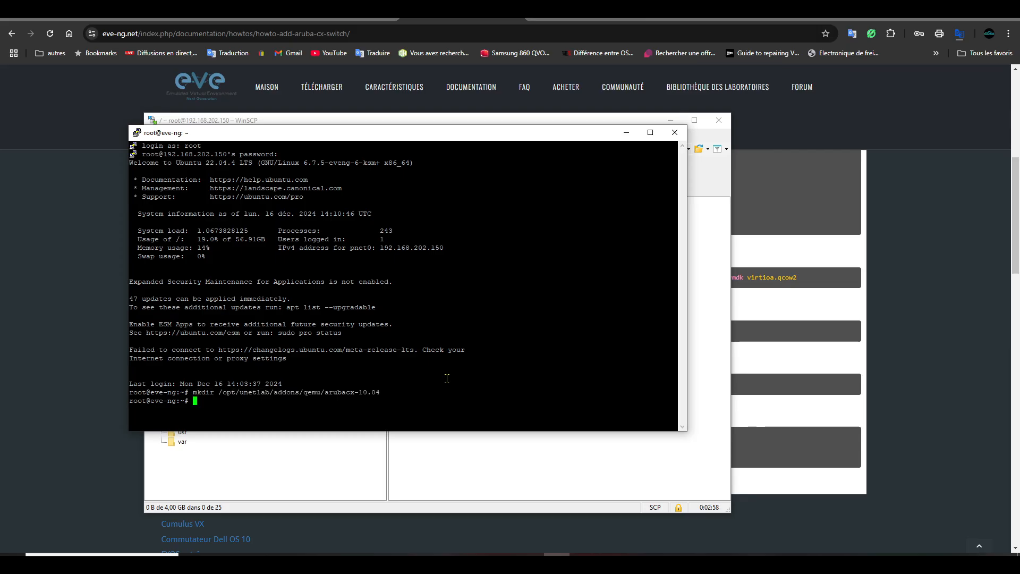
left_click_drag(534, 143, 486, 249)
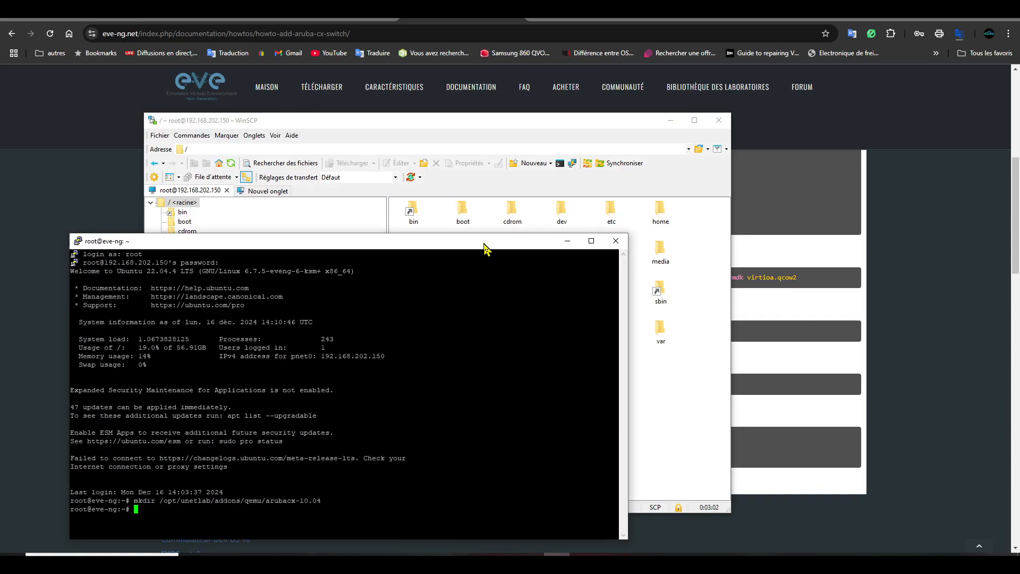
- In WinSCP, browse opt > unetlab > addons > qemu > arubacx-10.04
left_click_drag(484, 244, 344, 311)
left_click(479, 123)
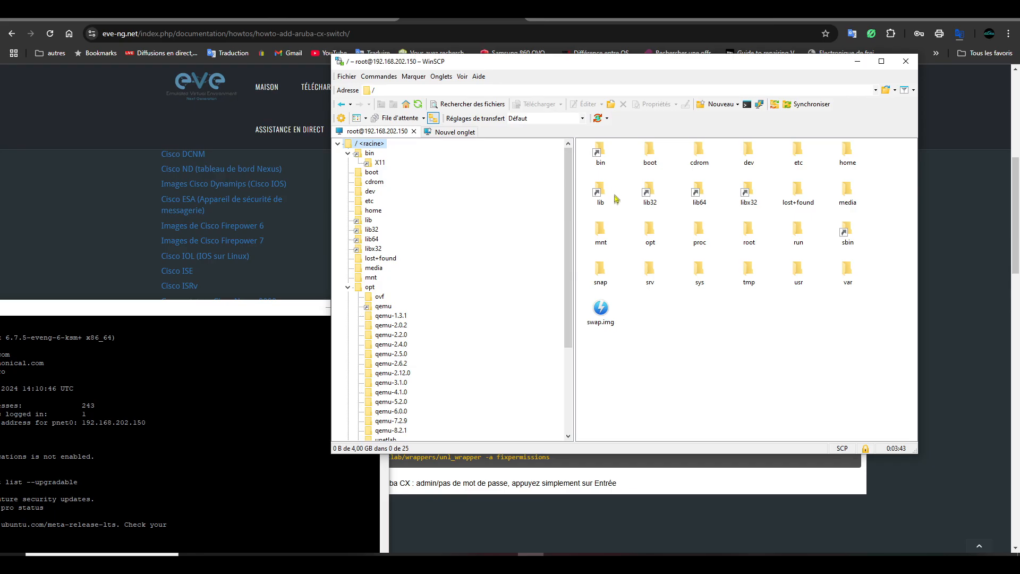
double_click(651, 232)
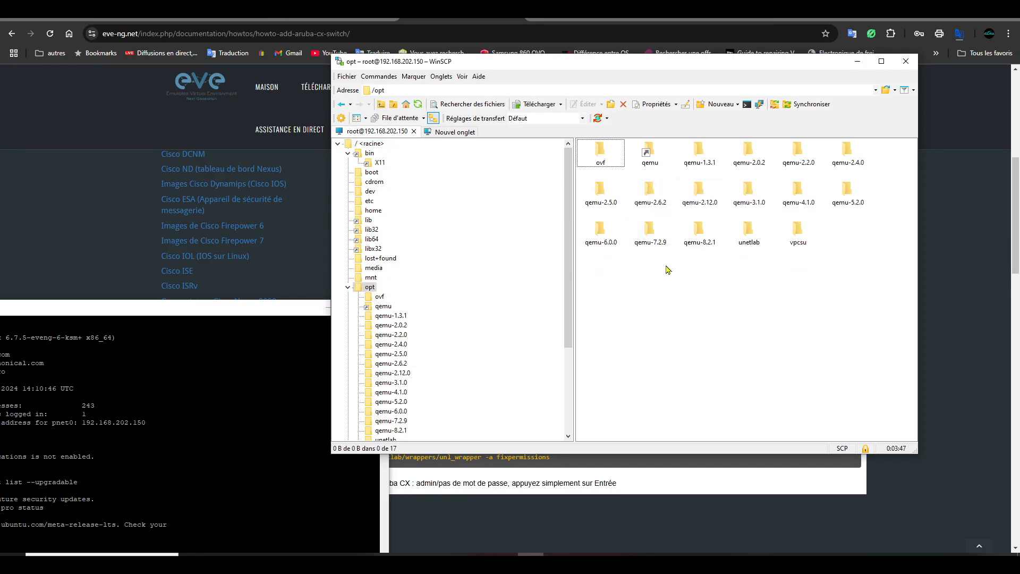
double_click(749, 229)
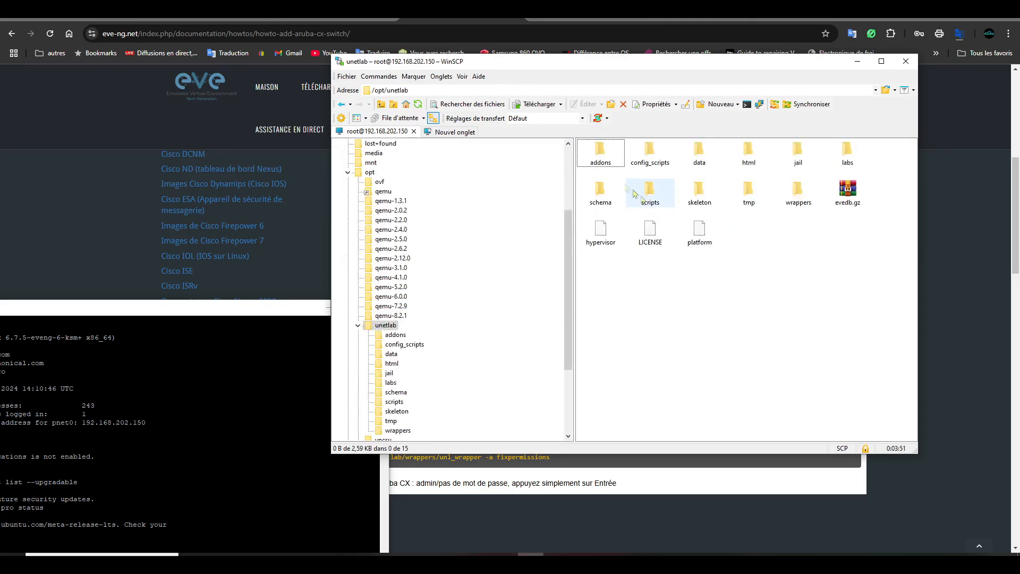
double_click(606, 155)
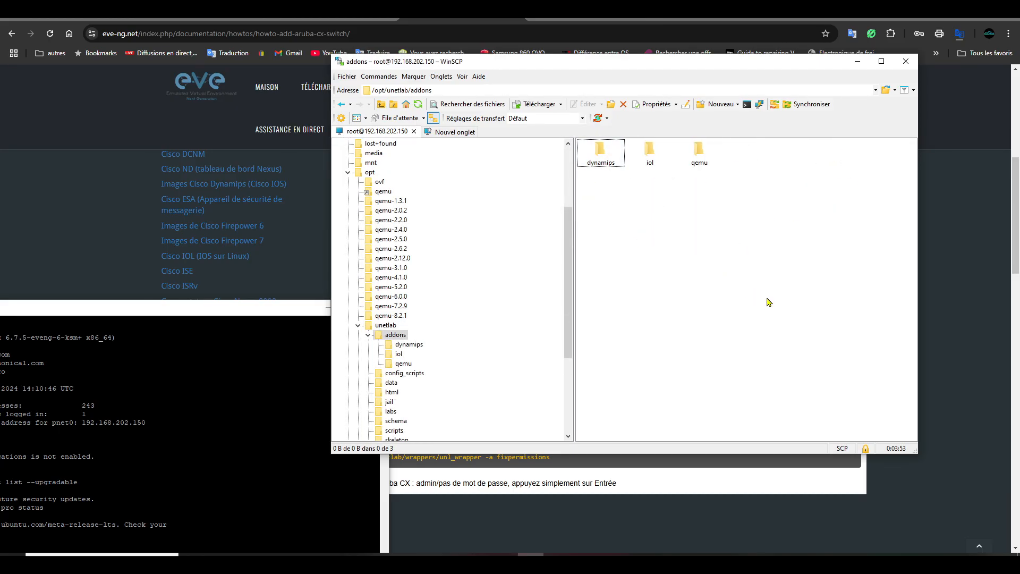
double_click(700, 152)
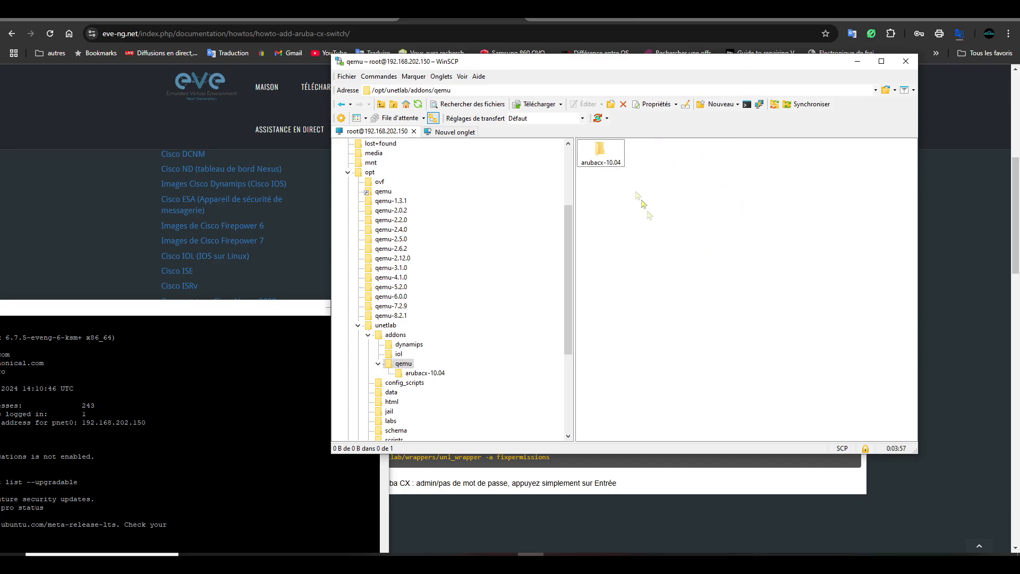
double_click(607, 160)
- Go back to qemu, reopen arubacx-10.04, and bring up the Tuto eve-ng folder in File Explorer
left_click(342, 104)
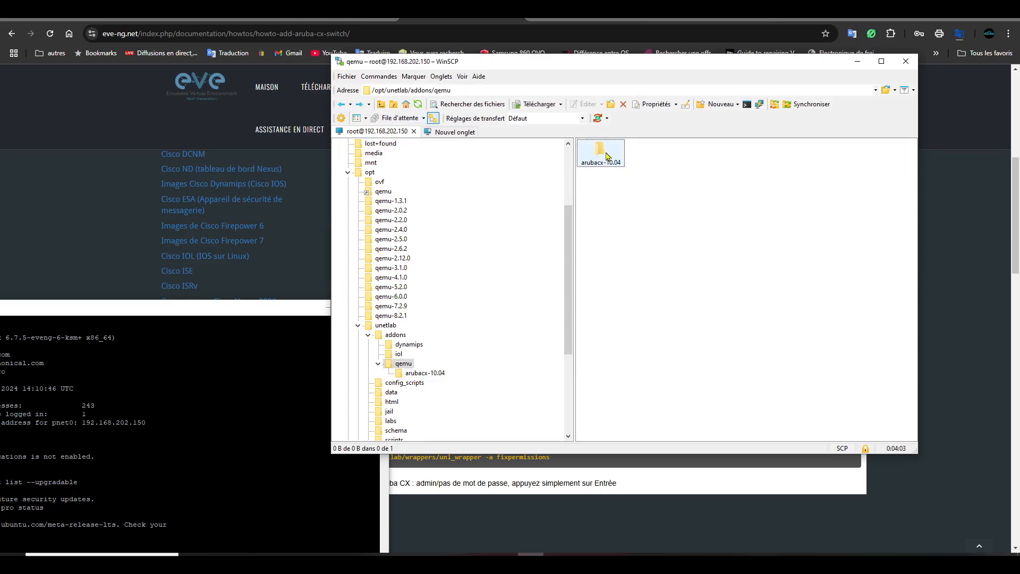
left_click_drag(244, 315, 543, 168)
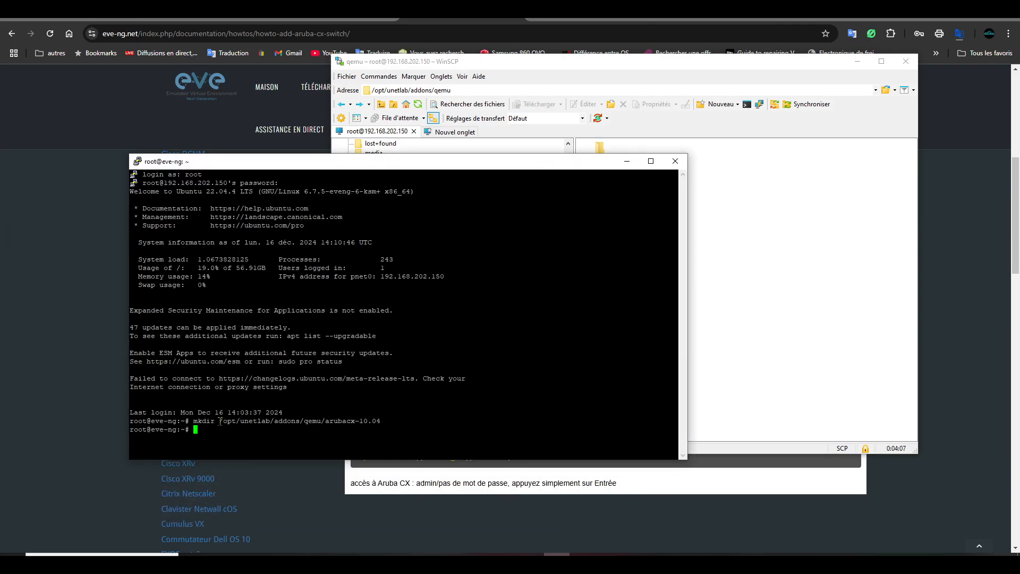
left_click_drag(220, 420, 374, 421)
left_click(728, 274)
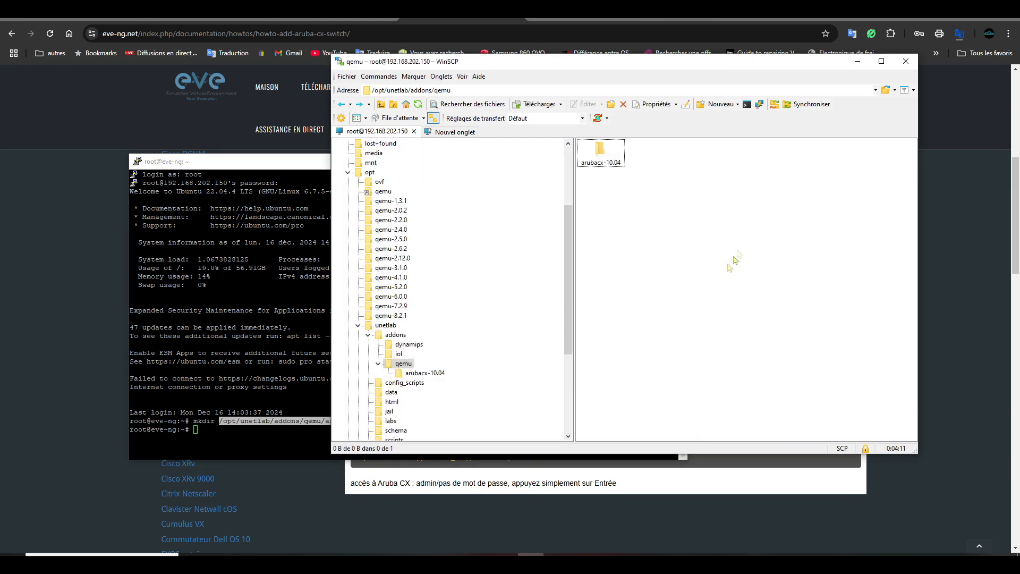
double_click(617, 165)
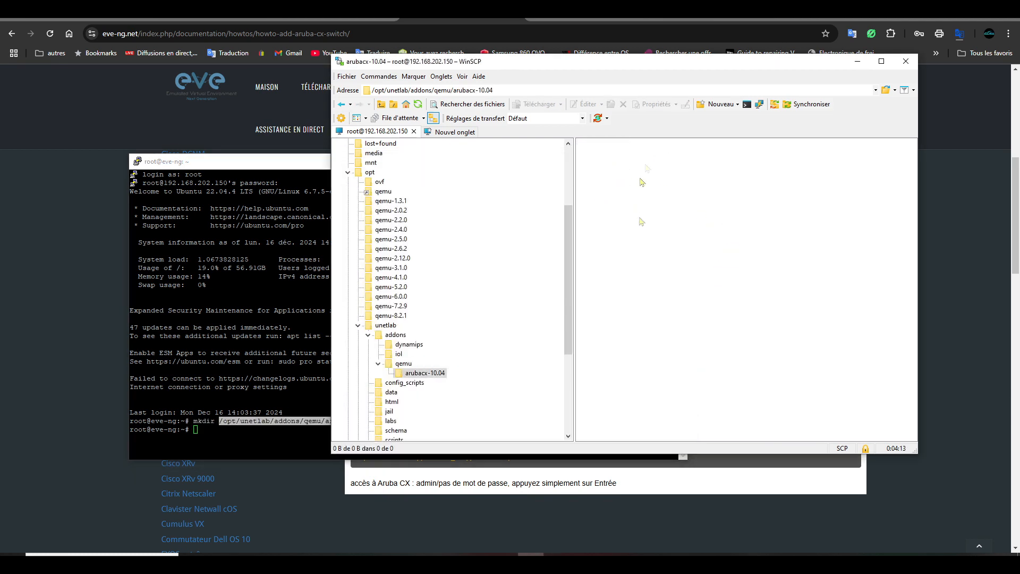
left_click(323, 562)
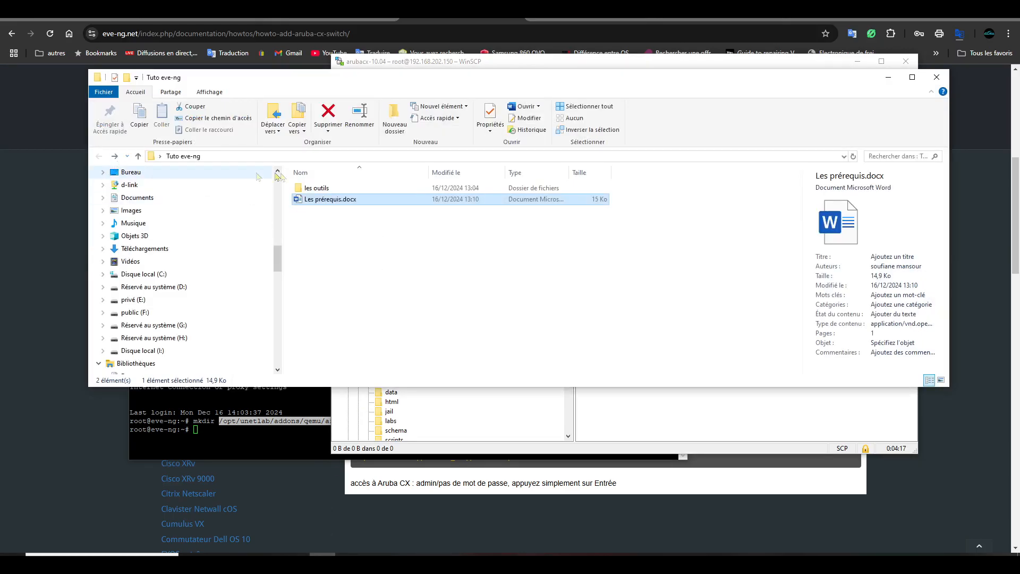
- Open les outils > ArubaCX_10.07_0004 > arubacx-10.07_0004 and drag virtioa.qcow2 onto WinSCP's arubacx-10.04 panel
left_click(324, 190)
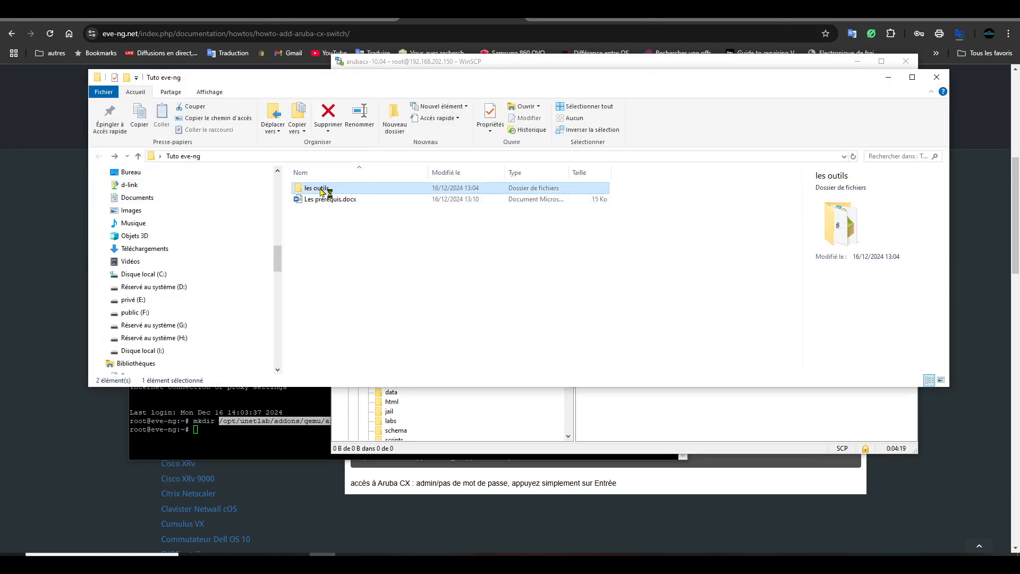
double_click(319, 188)
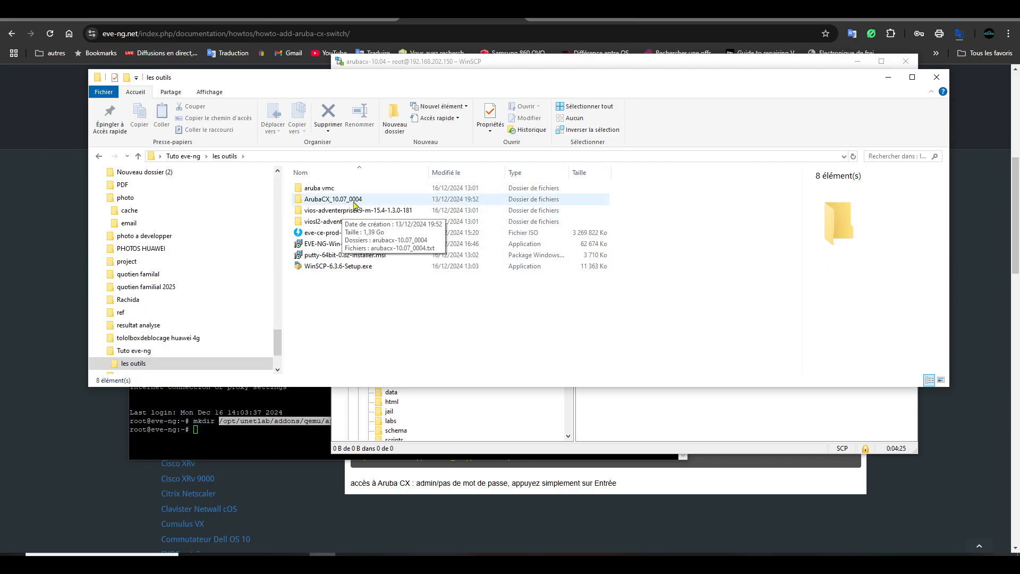
left_click(358, 202)
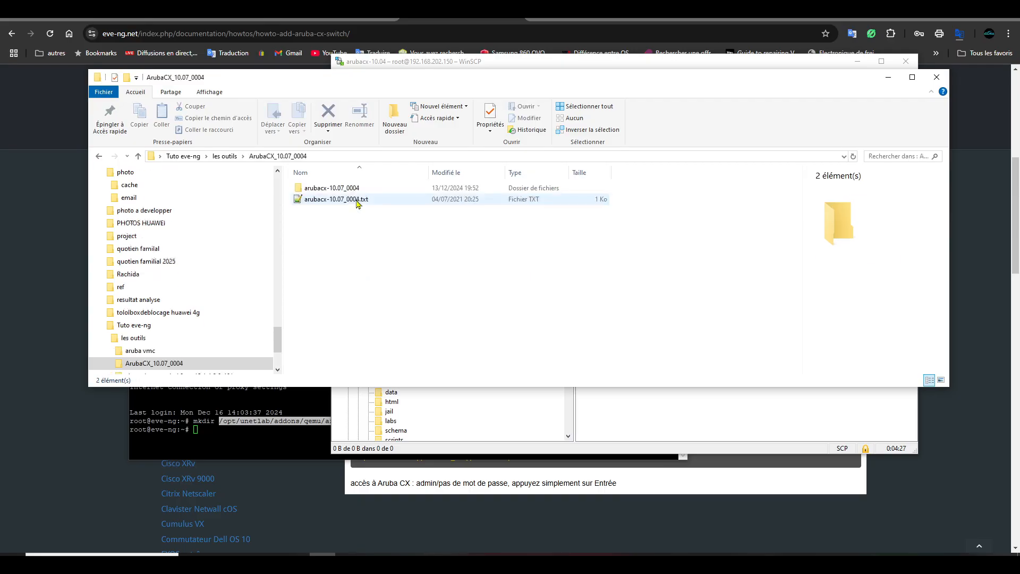
left_click(346, 191)
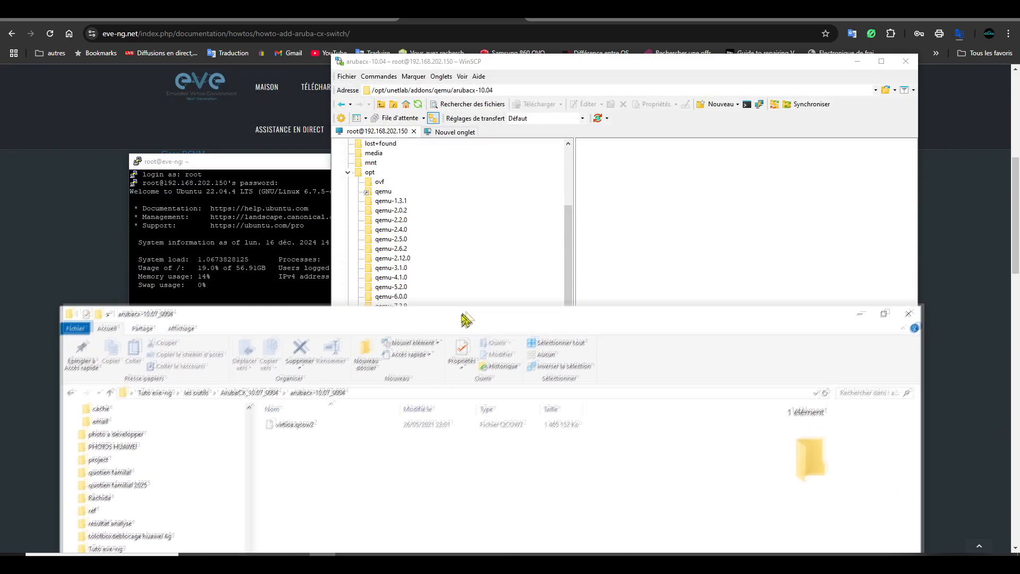
left_click_drag(467, 305, 443, 343)
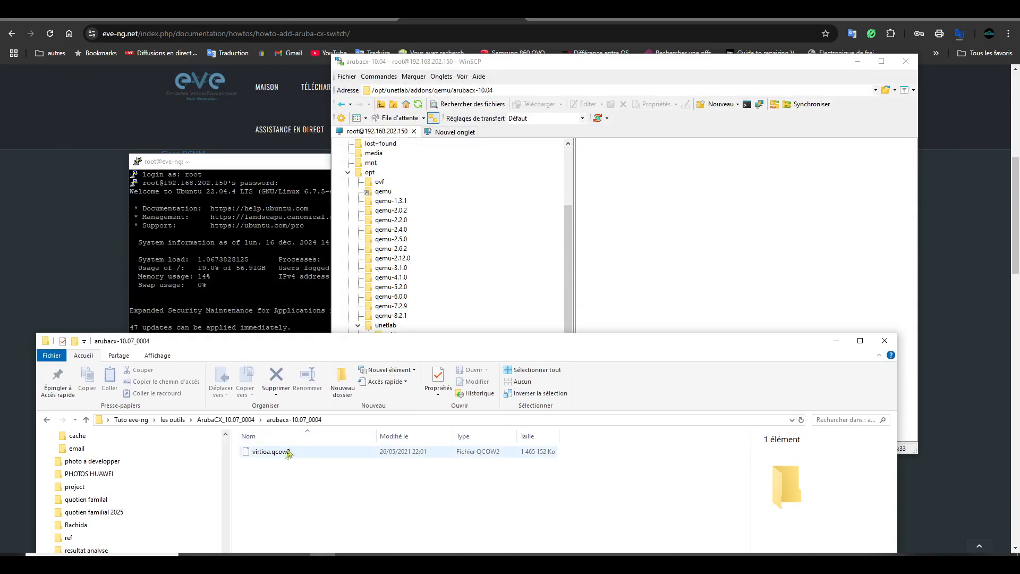
left_click_drag(276, 456, 682, 216)
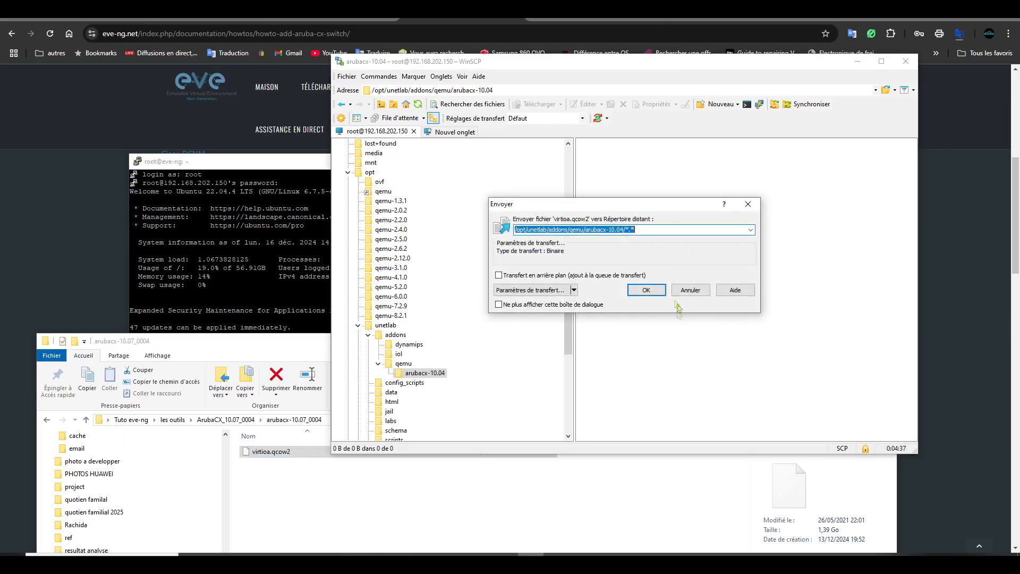
- Confirm the 1.39 GB virtioa.qcow2 upload, close the Explorer window, and go back to qemu
left_click(653, 290)
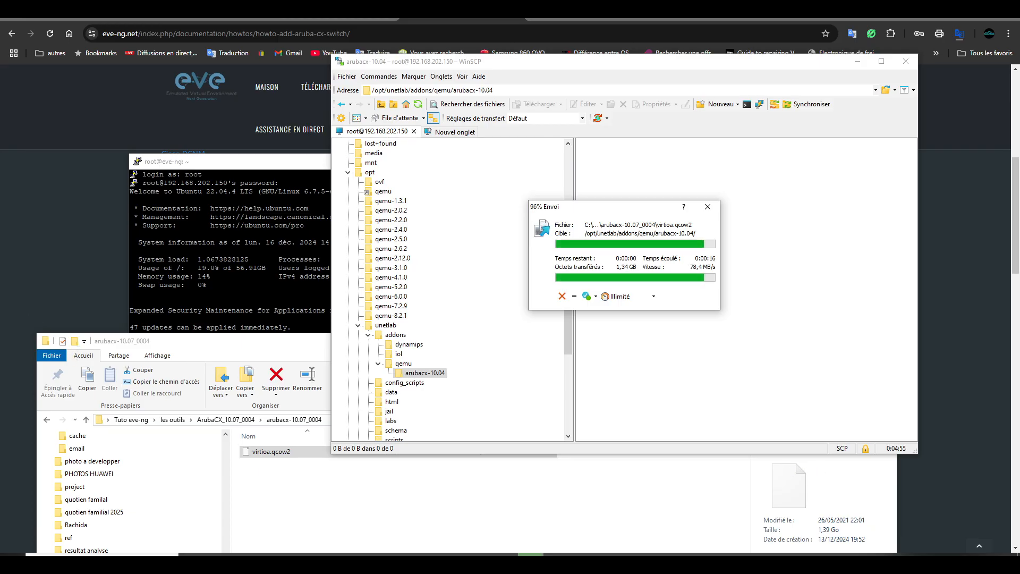
left_click(372, 484)
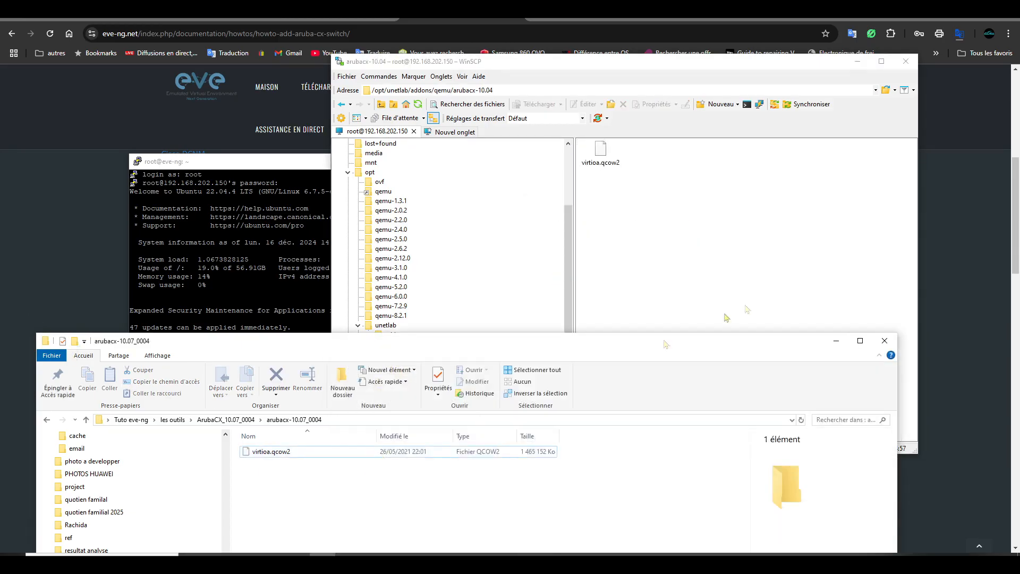
left_click(882, 341)
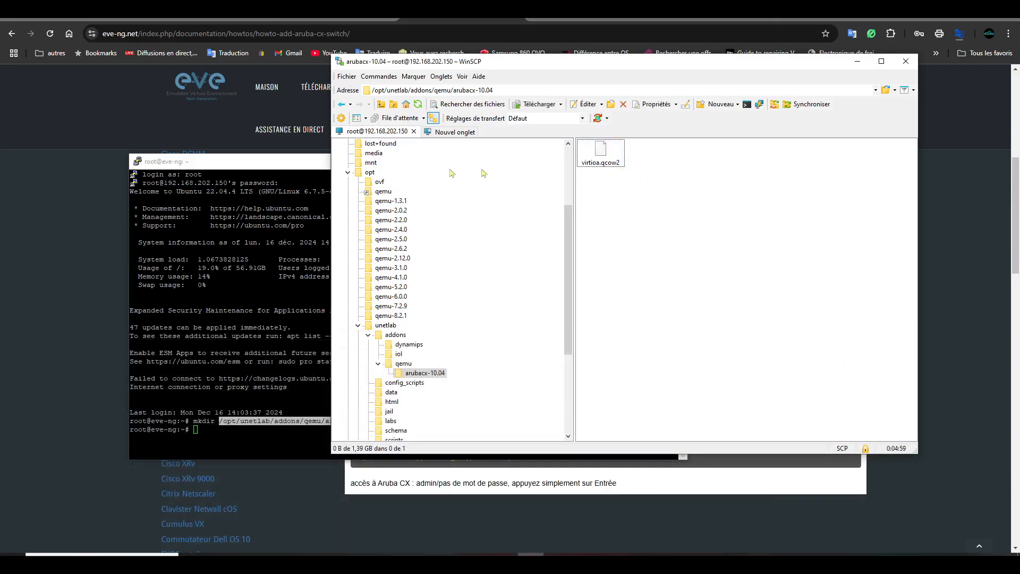
left_click(341, 104)
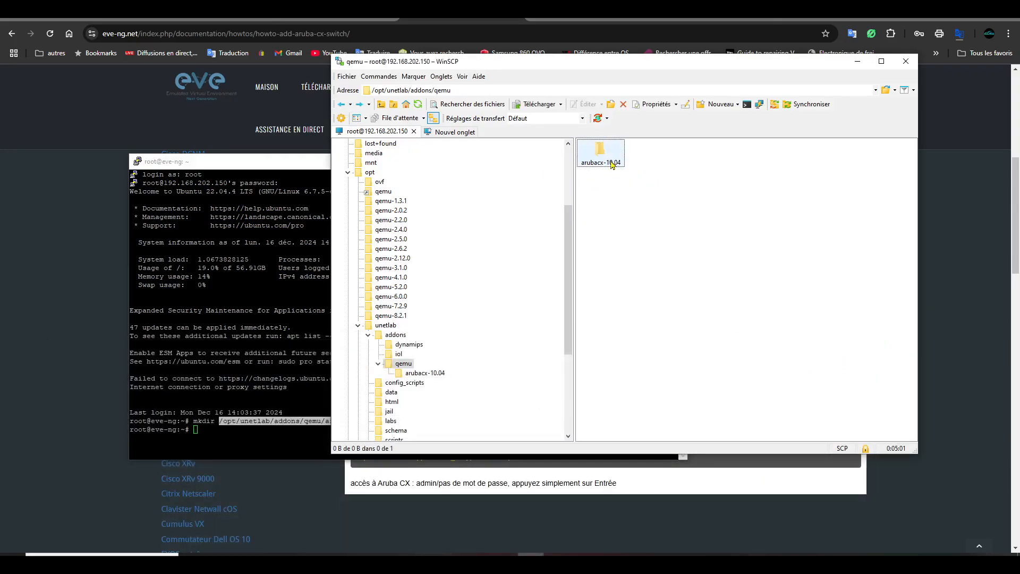
- List the home directory, then cd into /opt/unetlab/addons/qemu/arubacx-10.04 and ls -l it
left_click(269, 432)
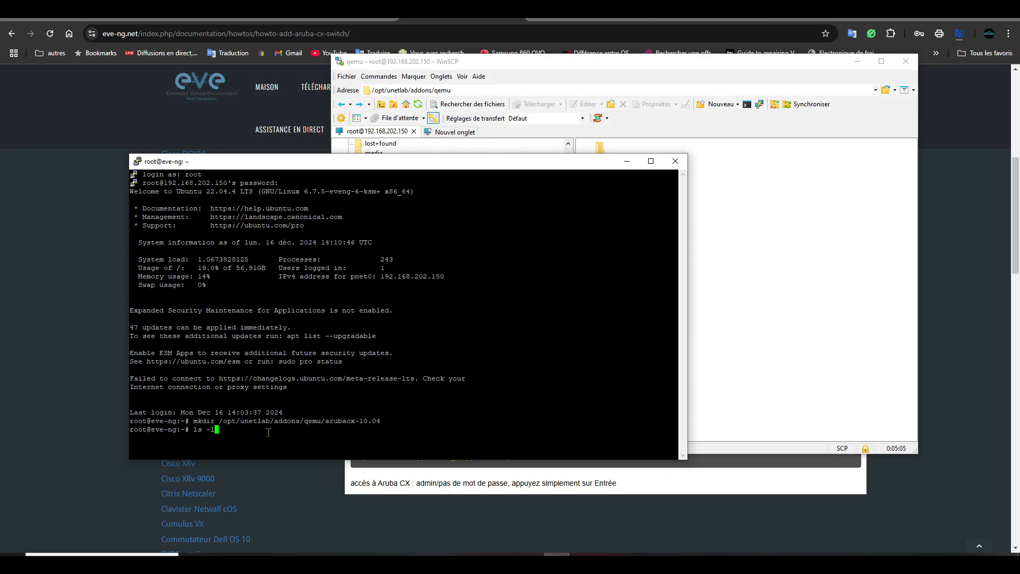
type("ls -l")
key("Return")
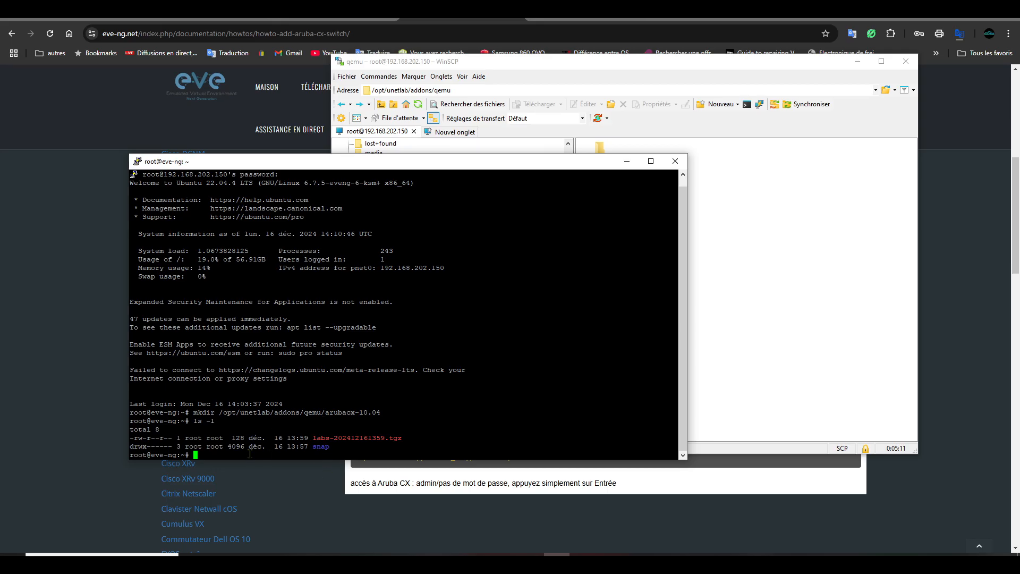
key("Up")
key("Up")
key("Left")
key("Left")
key("Left")
key("Left")
key("Left")
key("Left")
key("Left")
key("Left")
key("Left")
key("Left")
key("Left")
key("Left")
key("Left")
key("Left")
key("Left")
key("Left")
key("Left")
key("Left")
key("Left")
key("Left")
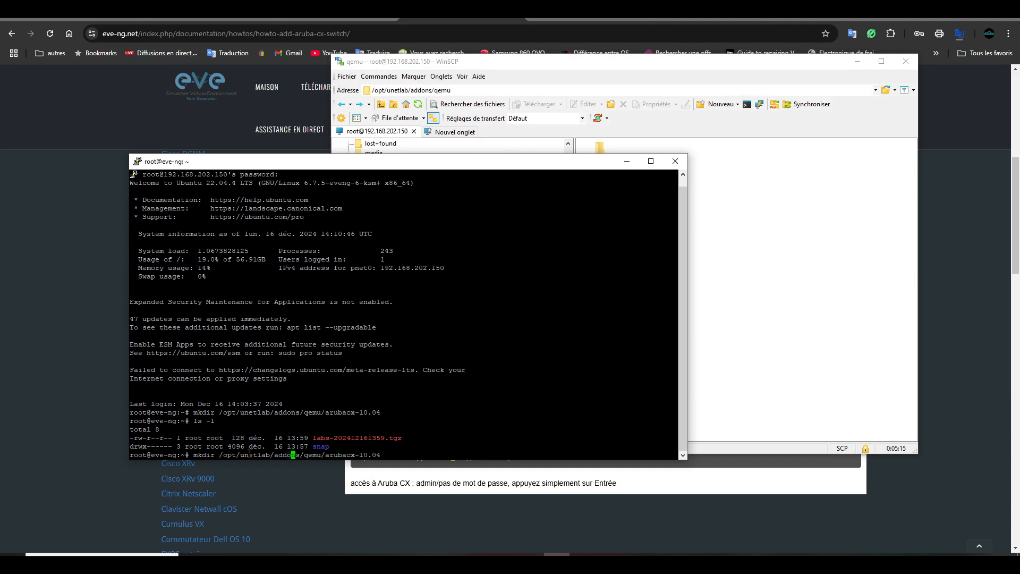
key("BackSpace")
key("BackSpace")
key("BackSpace")
key("BackSpace")
key("BackSpace")
key("BackSpace")
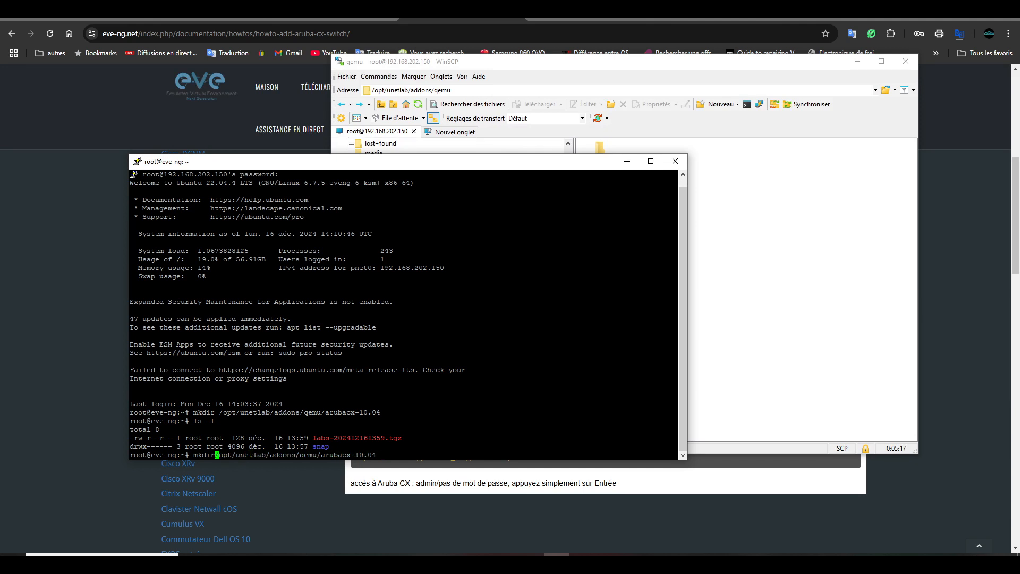
type("cd")
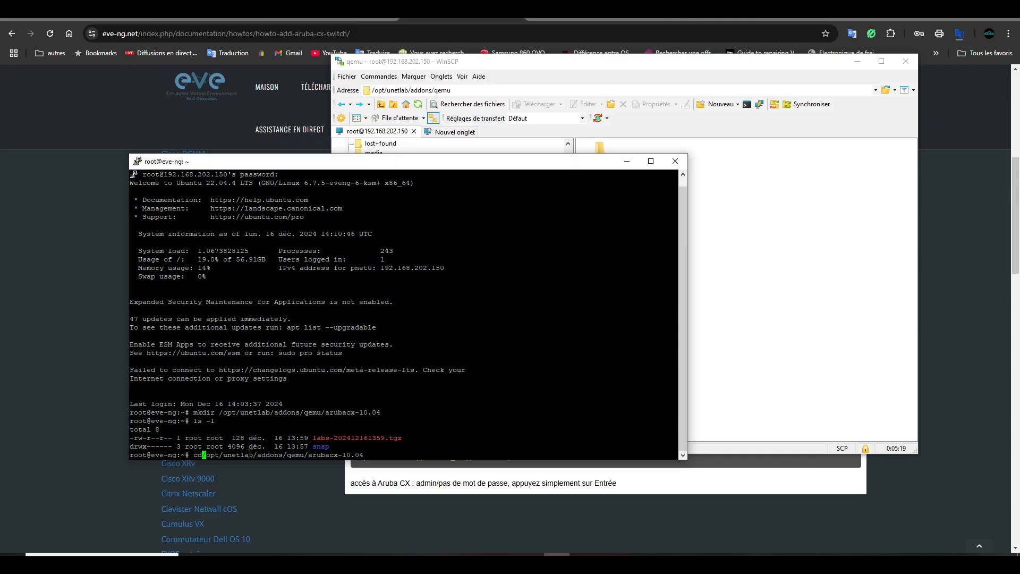
key("Return")
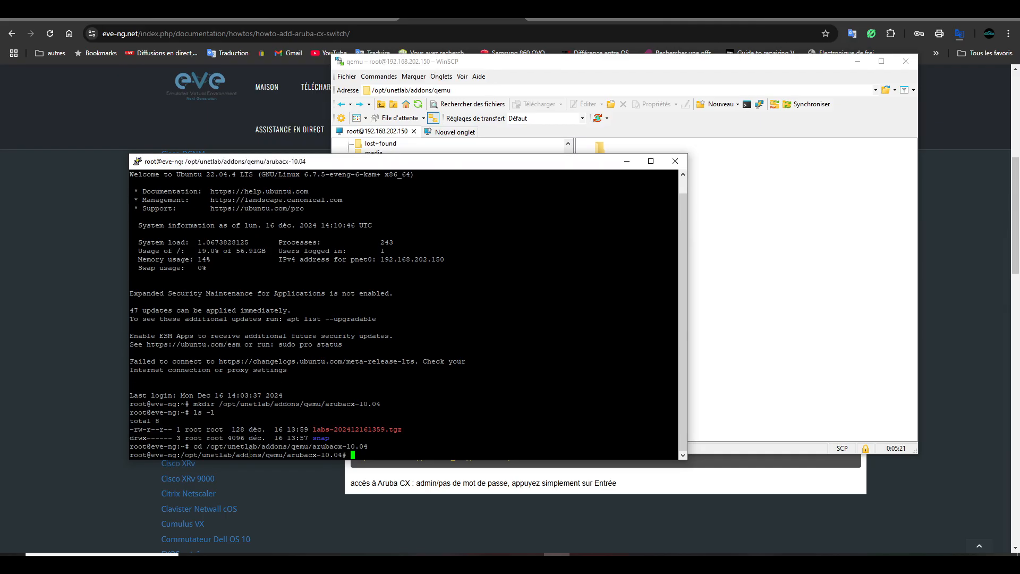
type("ls -l")
key("Return")
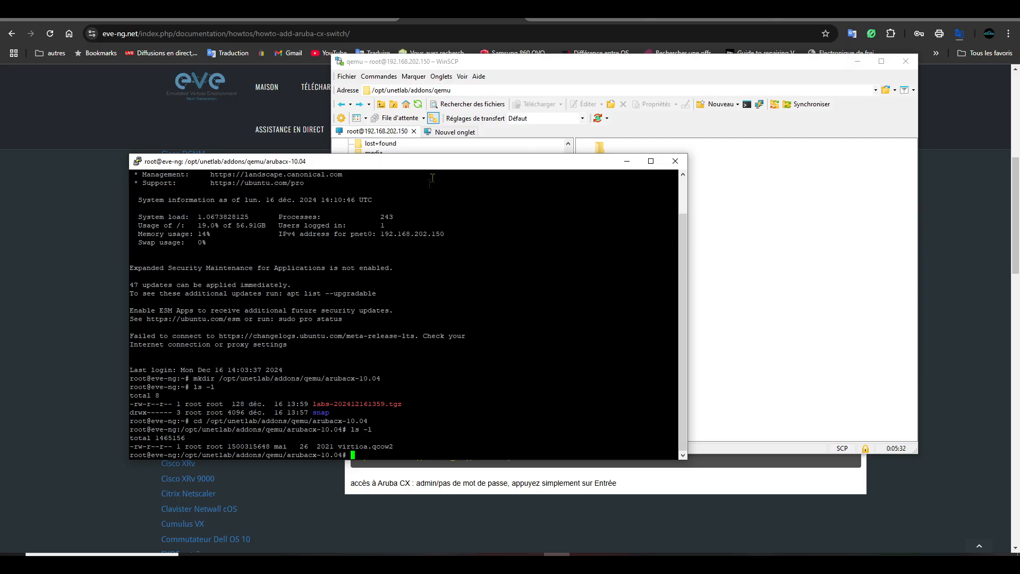
- Open arubacx-10.04 in WinSCP, rearrange the windows, and minimize WinSCP
left_click_drag(439, 169, 344, 178)
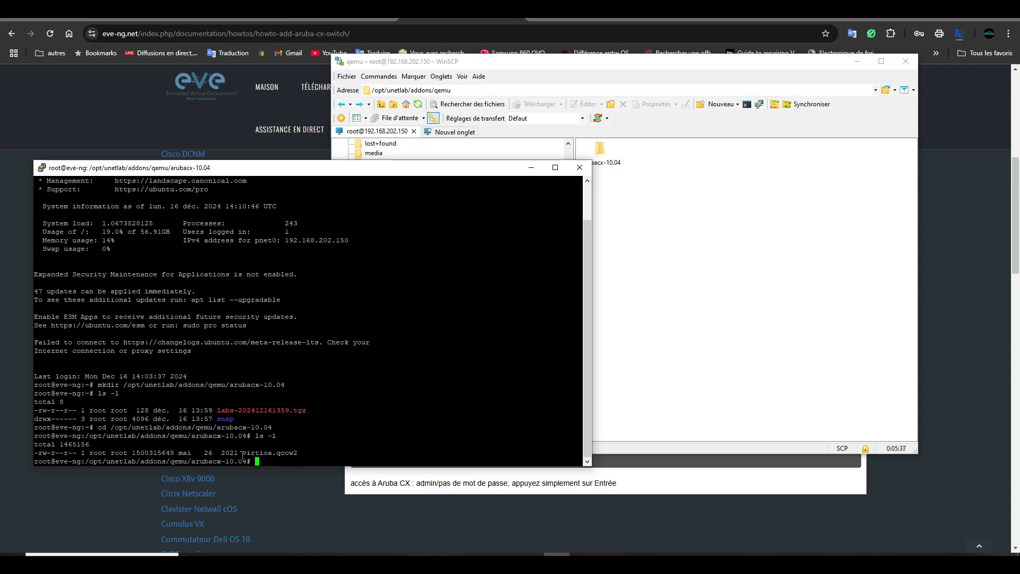
double_click(600, 151)
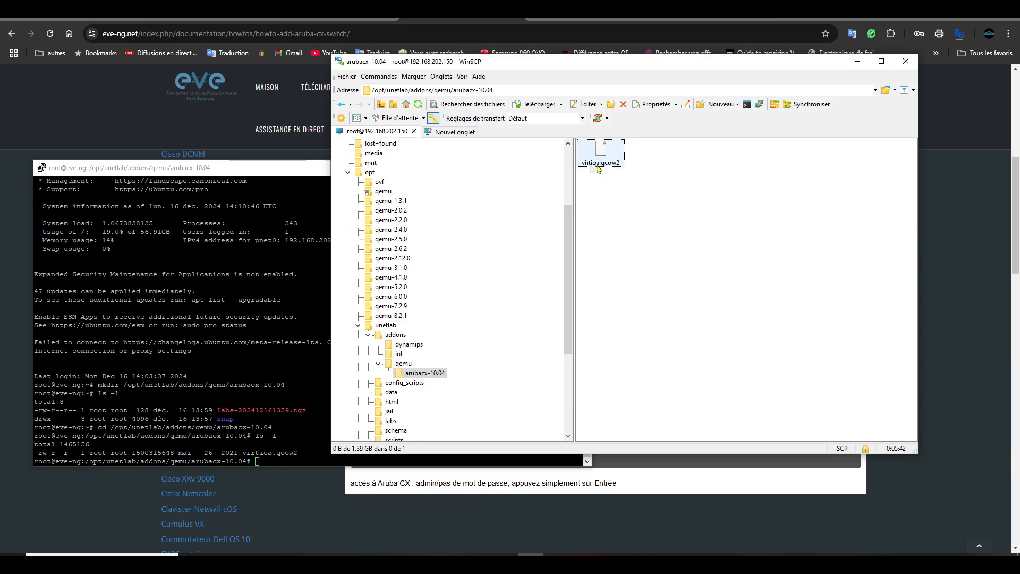
left_click_drag(570, 63, 656, 70)
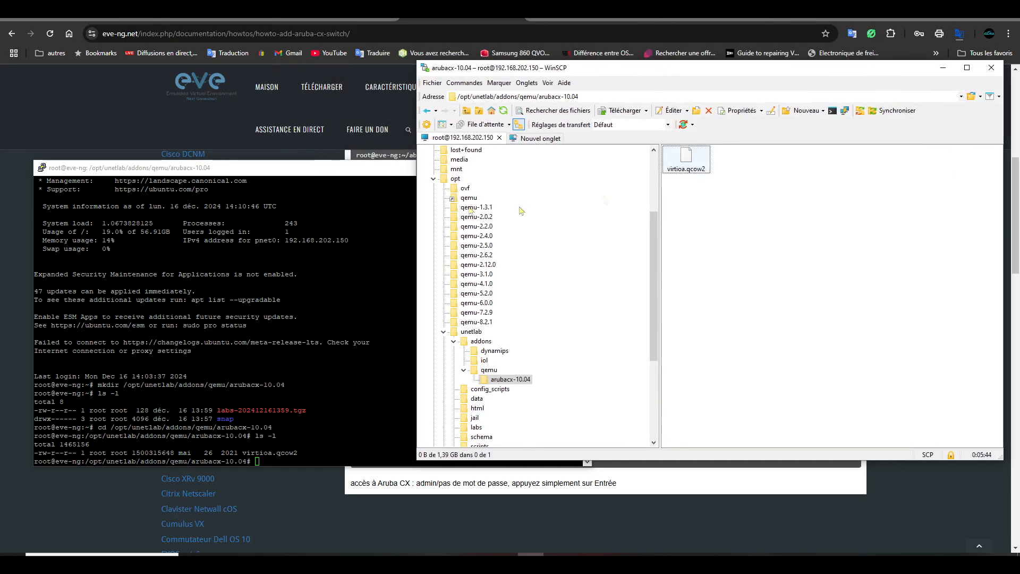
left_click_drag(385, 169, 396, 127)
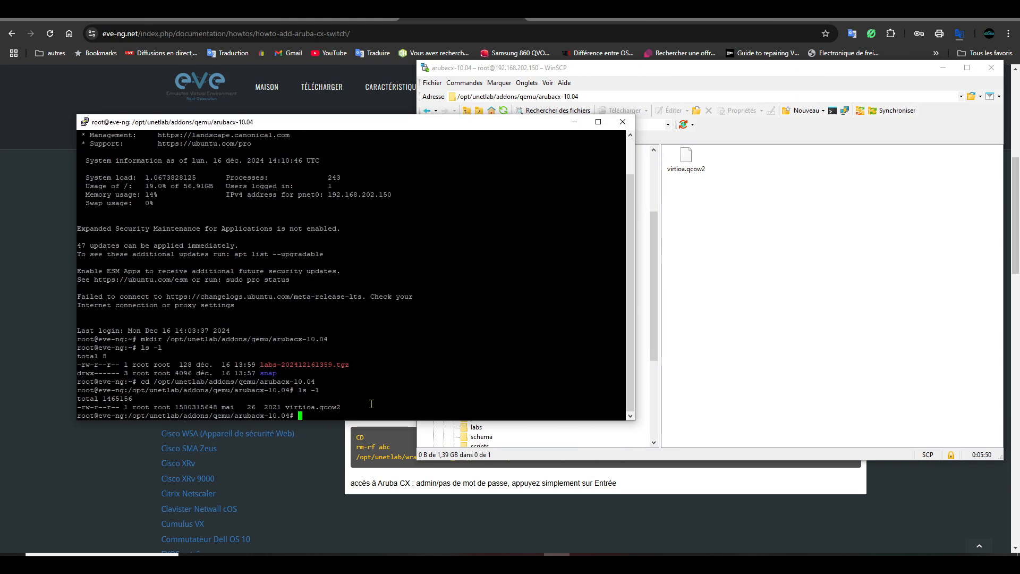
left_click(744, 330)
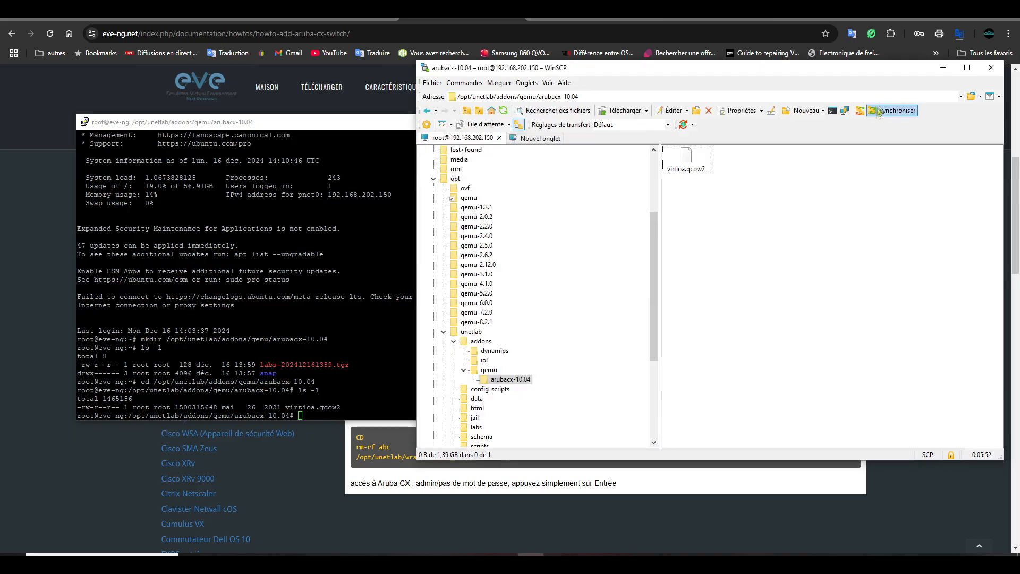
left_click(943, 68)
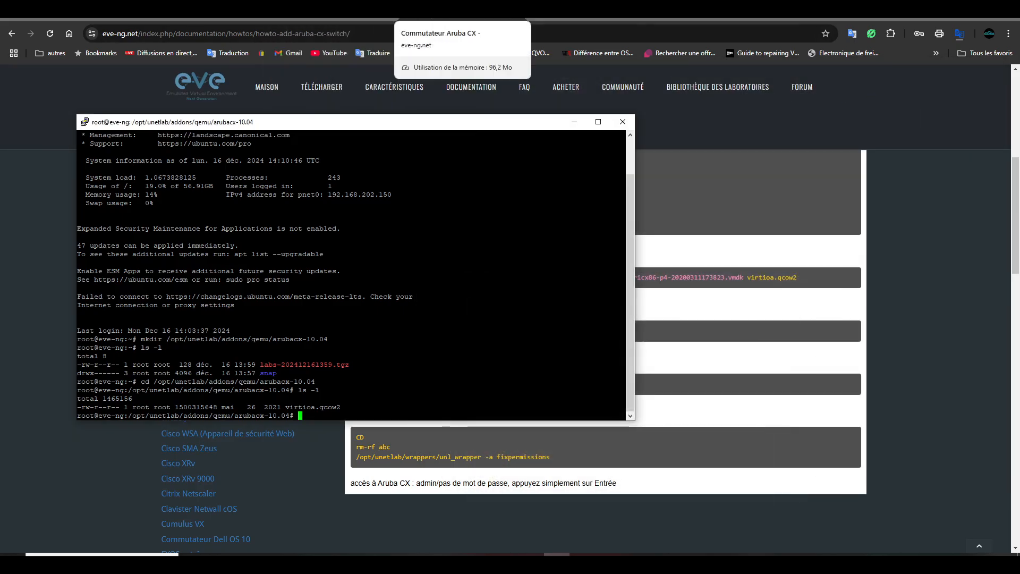
- Bring the Aruba CX guide forward in Chrome and scroll to step 9
left_click(434, 16)
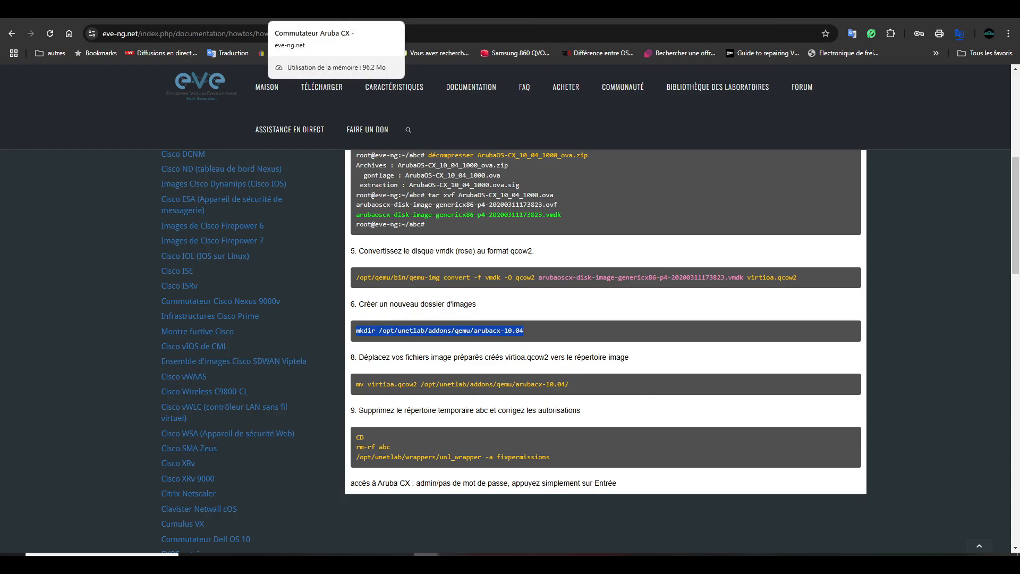
scroll(597, 383, "down", 1)
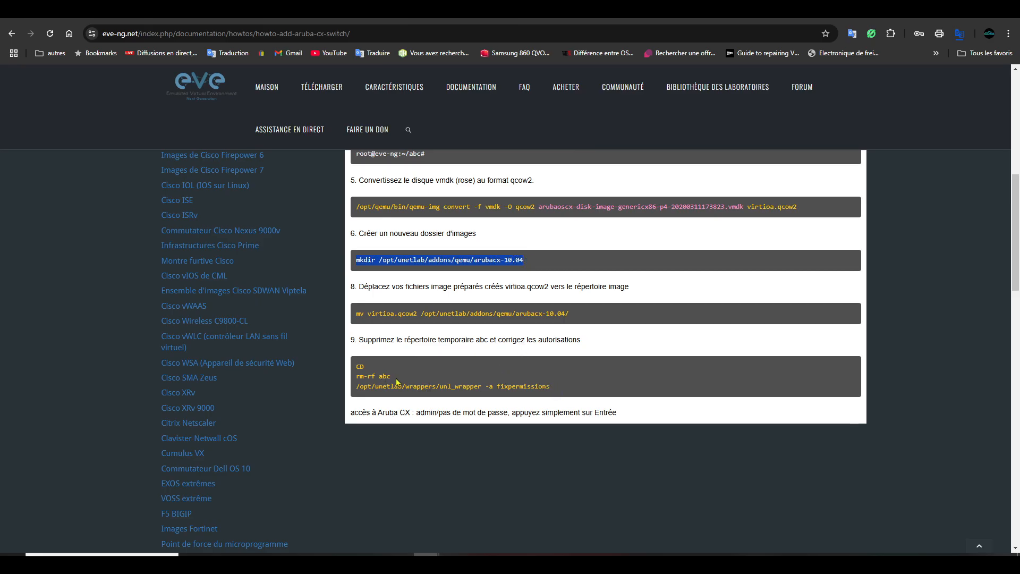
left_click_drag(391, 377, 357, 367)
scroll(415, 353, "up", 1)
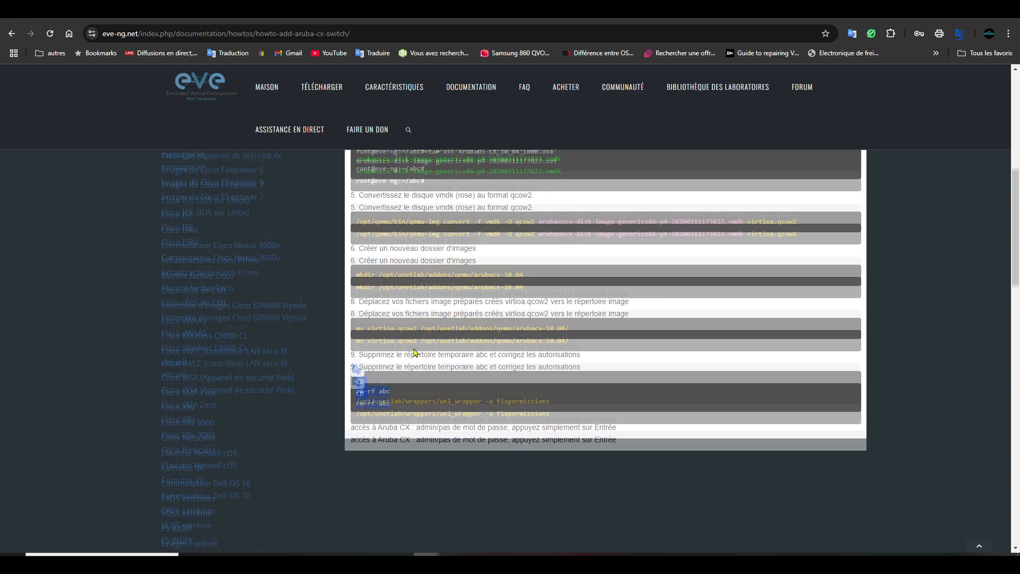
scroll(415, 353, "up", 3)
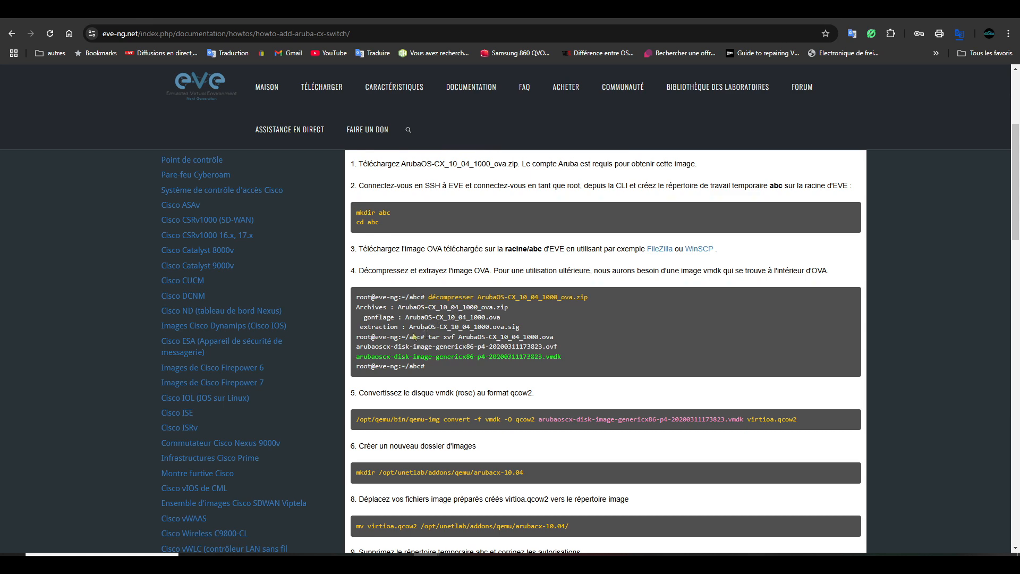
scroll(414, 337, "down", 4)
left_click(563, 394)
- Copy the /opt/unetlab/wrappers/unl_wrapper -a fixpermissions line and paste it at the PuTTY prompt
left_click_drag(563, 393, 357, 396)
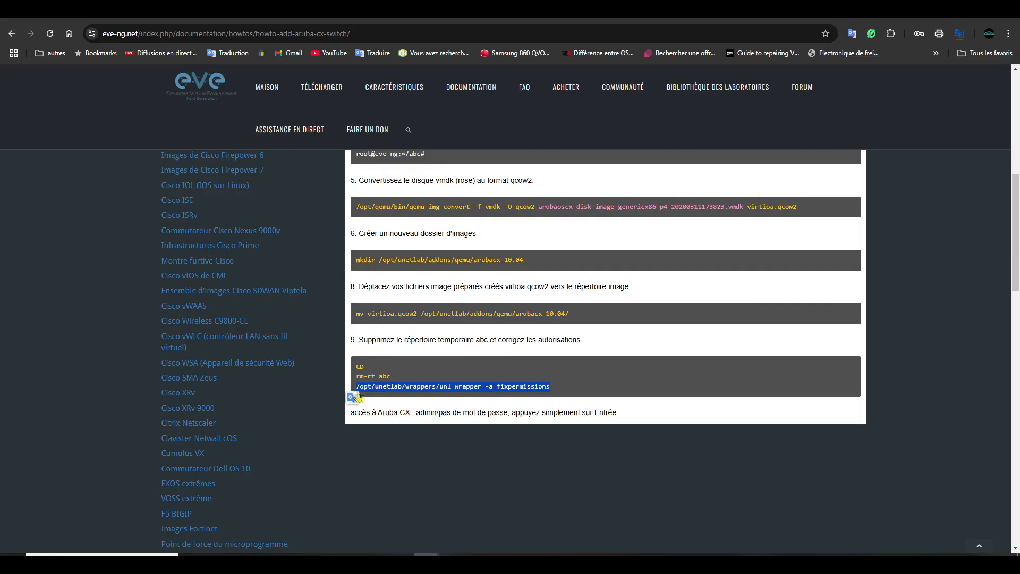
right_click(499, 387)
left_click(532, 405)
left_click(557, 563)
right_click(395, 405)
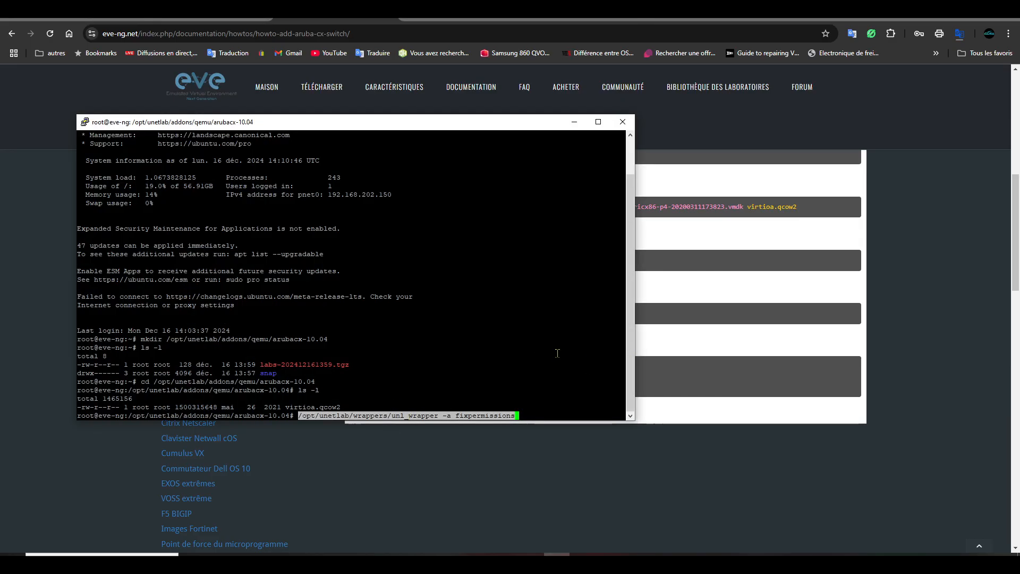
- Execute /opt/unetlab/wrappers/unl_wrapper -a fixpermissions at the root prompt
key("Return")
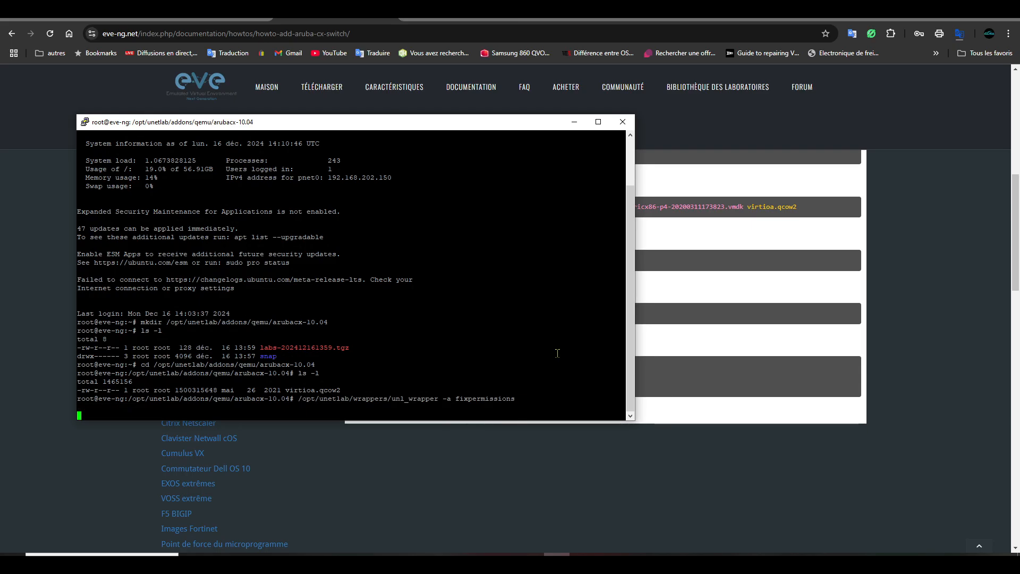
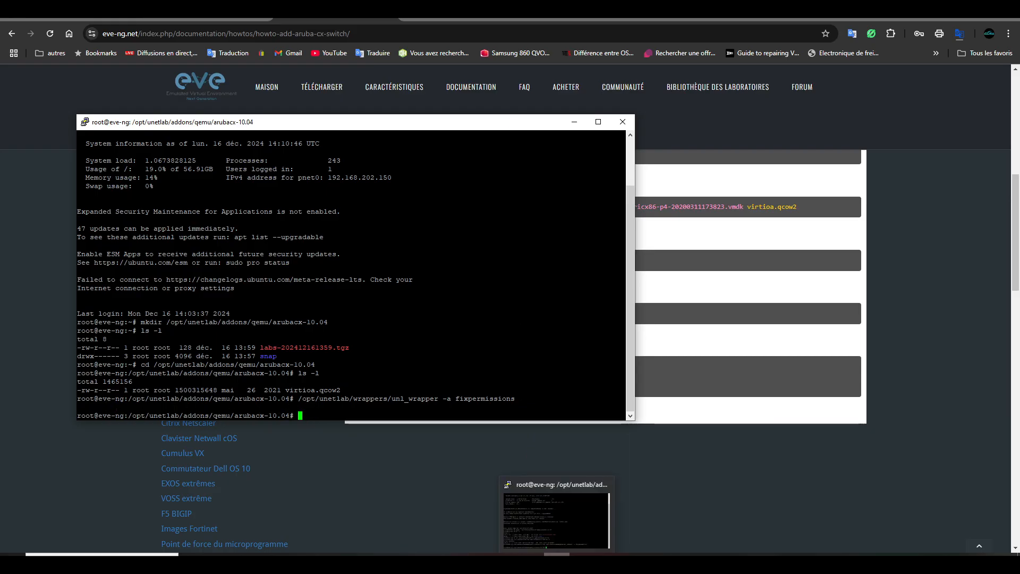
- Open the Tuto eve-ng folder from the desktop and launch Les prérequis.docx in Word
left_click(964, 18)
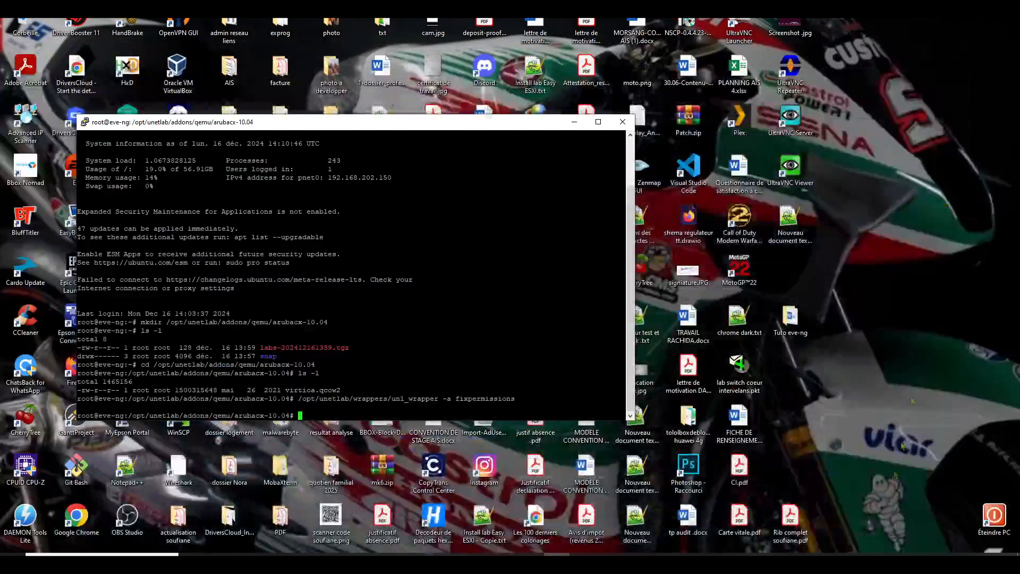
double_click(801, 318)
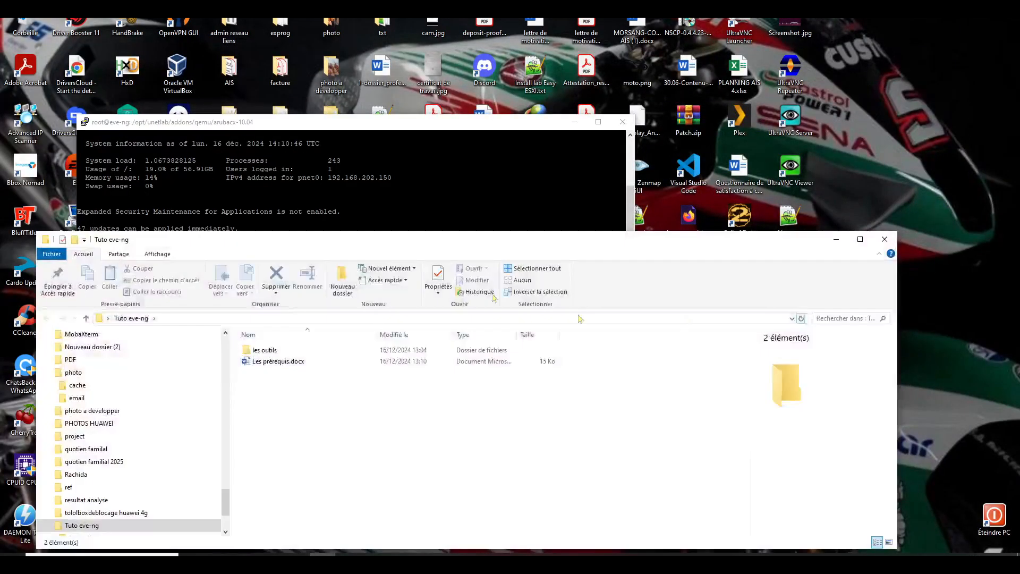
left_click_drag(484, 241, 680, 209)
left_click(223, 414)
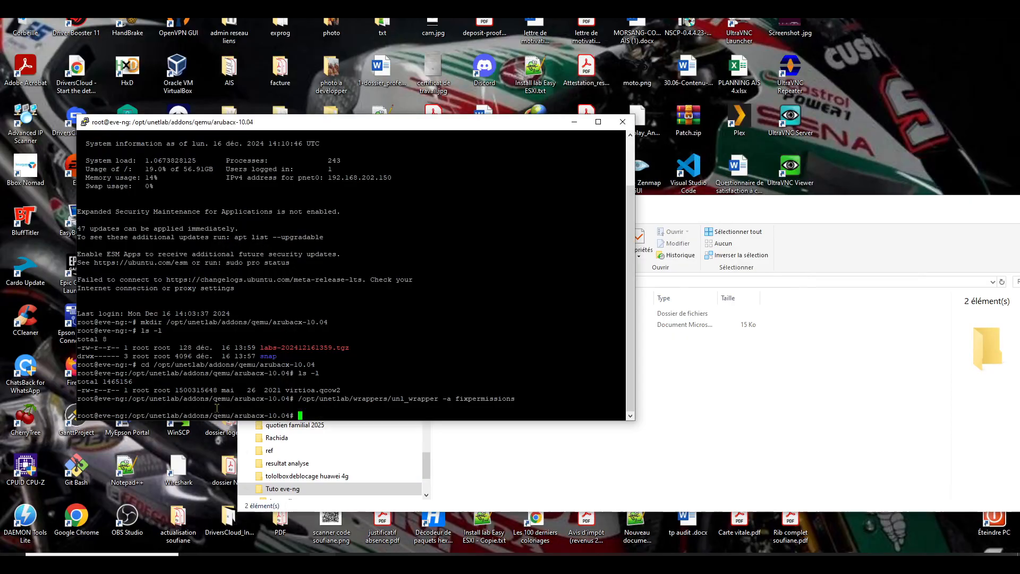
left_click(715, 385)
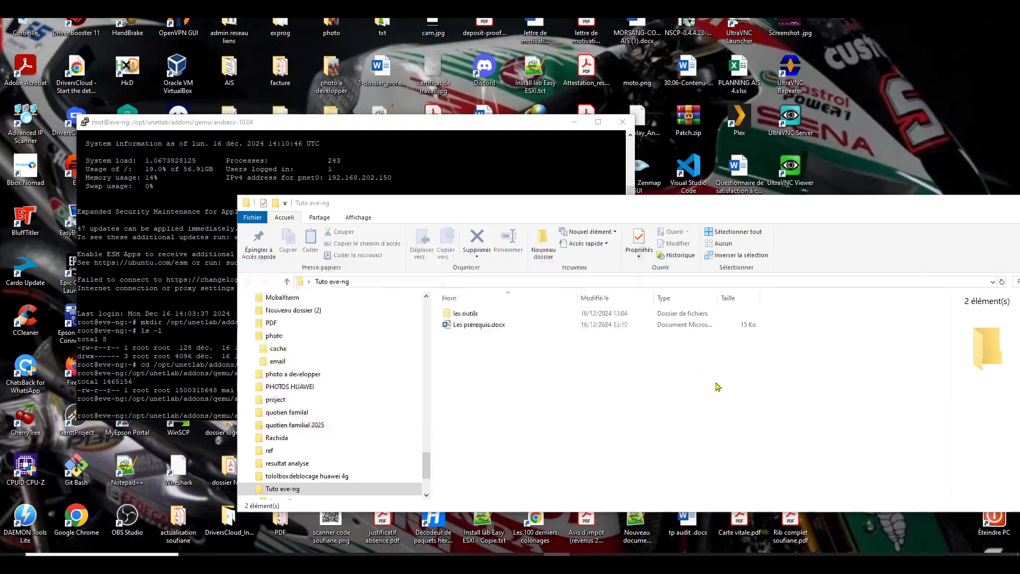
left_click(480, 324)
double_click(480, 325)
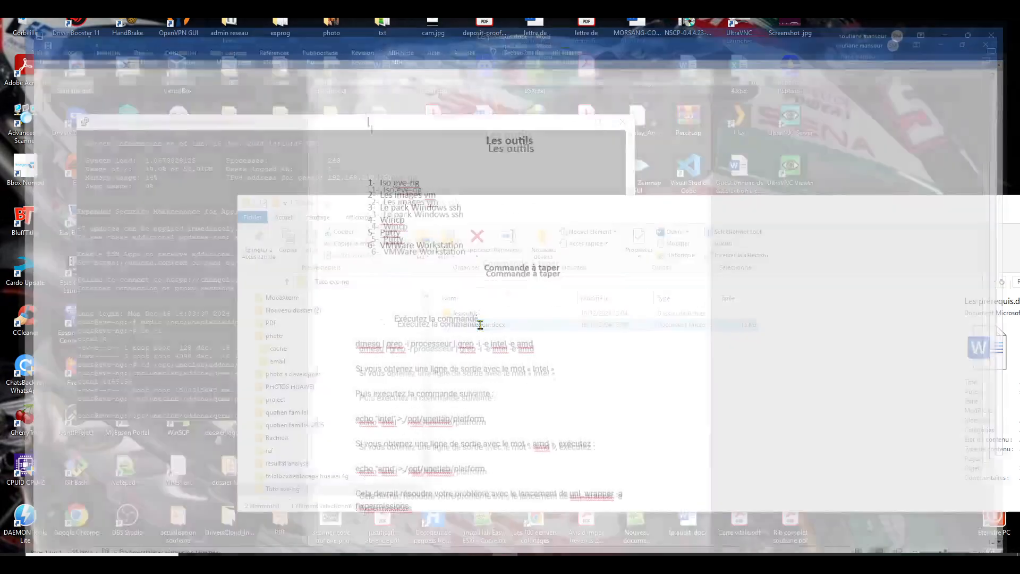
- Scroll Les prérequis to the echo intel and echo amd commands, highlight them, then go back to PuTTY
scroll(432, 310, "down", 1)
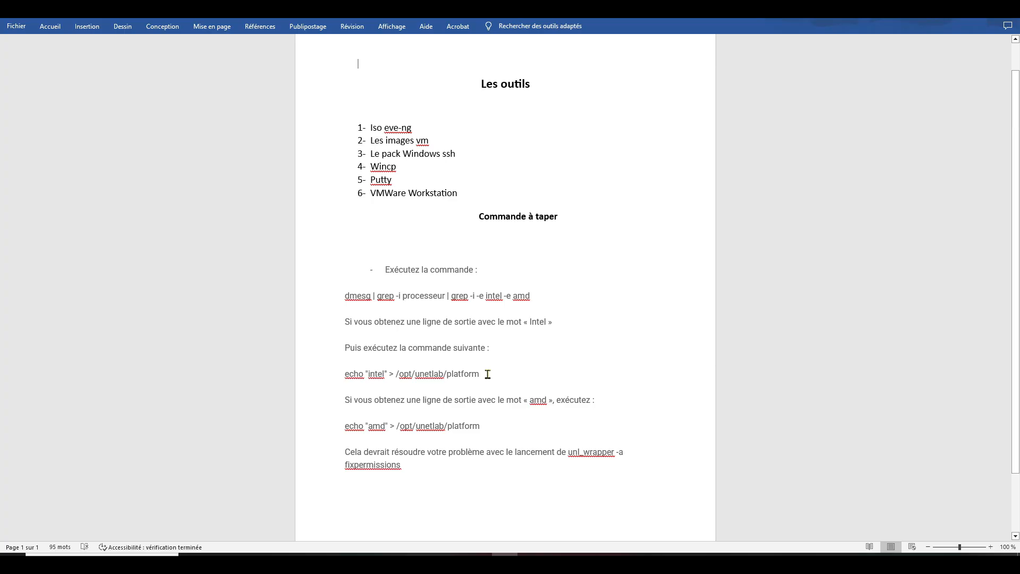
triple_click(346, 377)
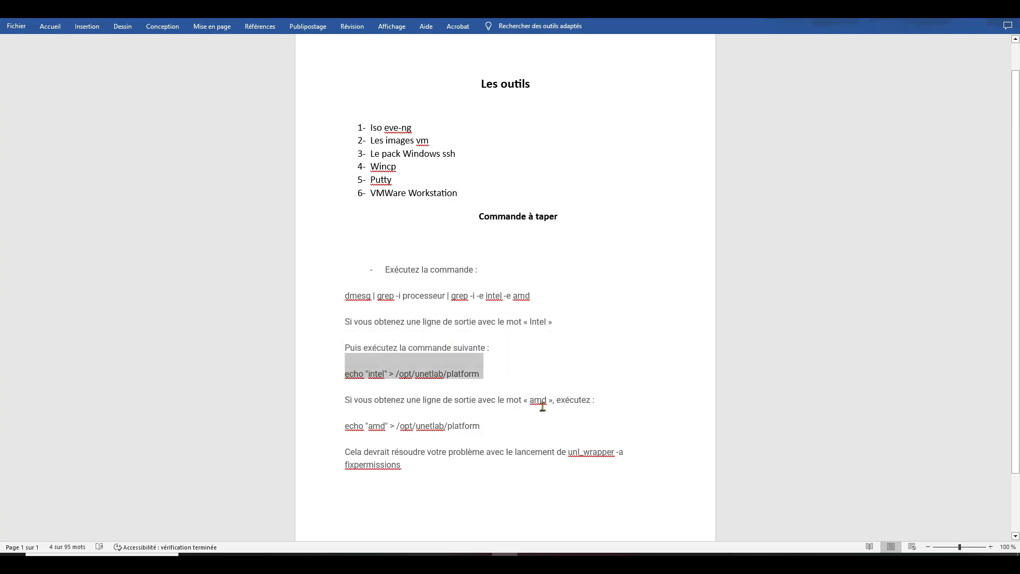
left_click_drag(484, 426, 344, 426)
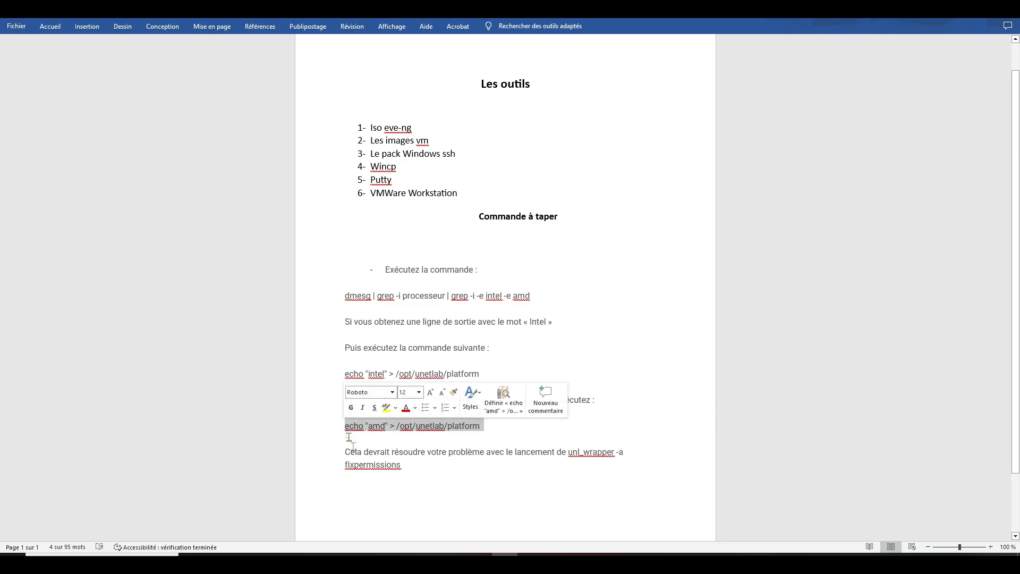
left_click(530, 473)
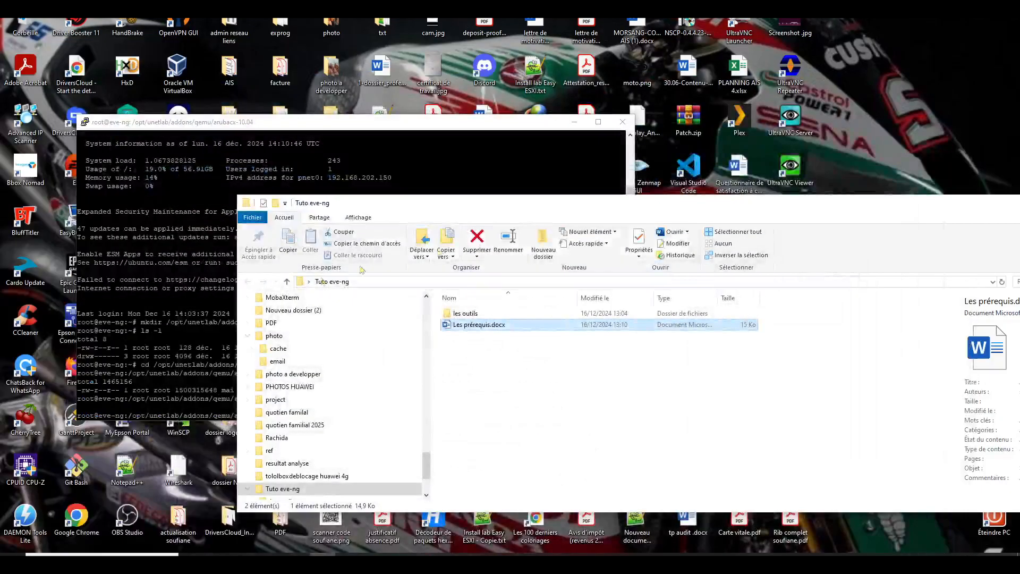
left_click(359, 175)
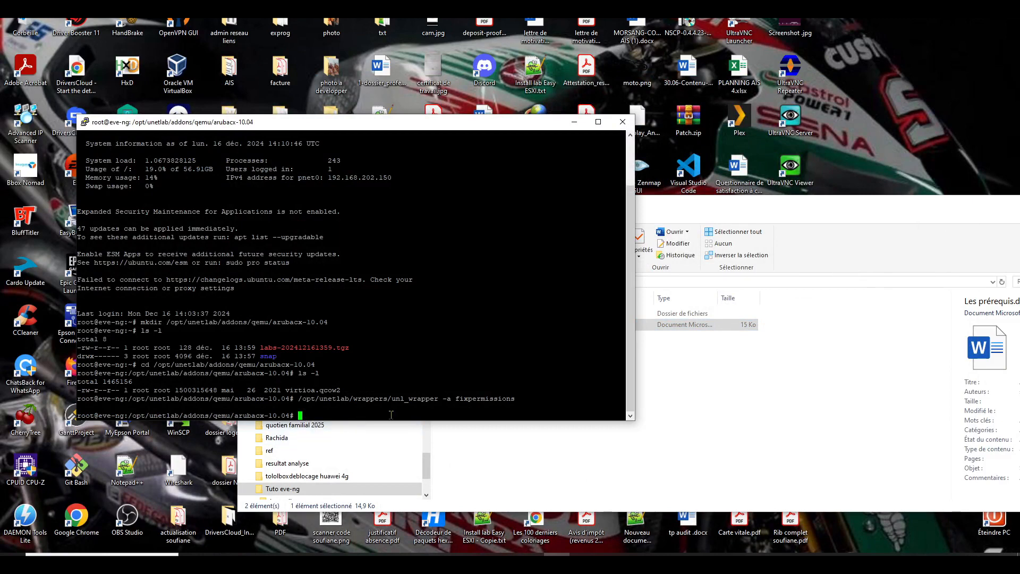
- Minimise PuTTY, reopen Tuto eve-ng to select les outils, then restore the Aruba CX guide
left_click(637, 383)
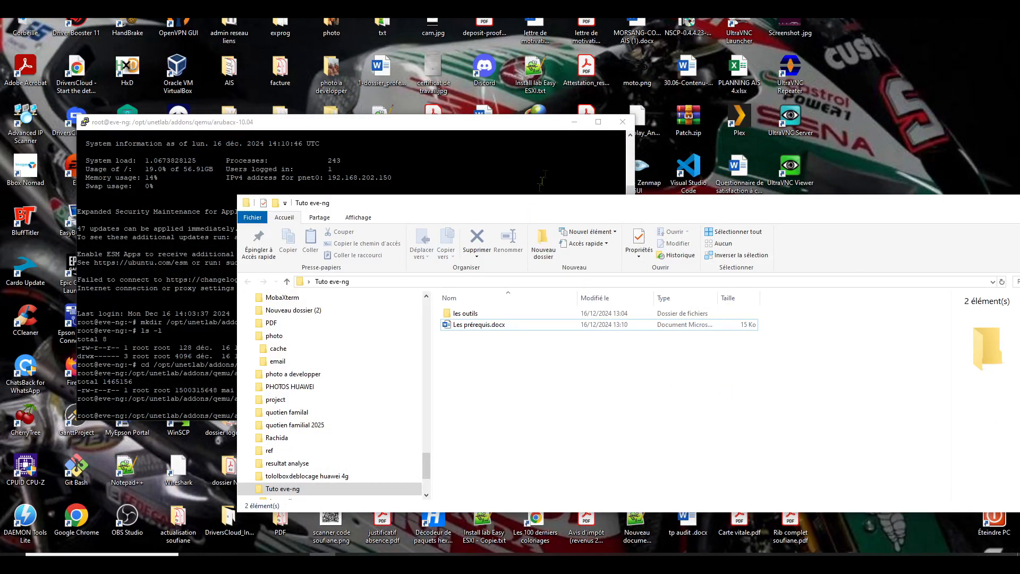
left_click(542, 181)
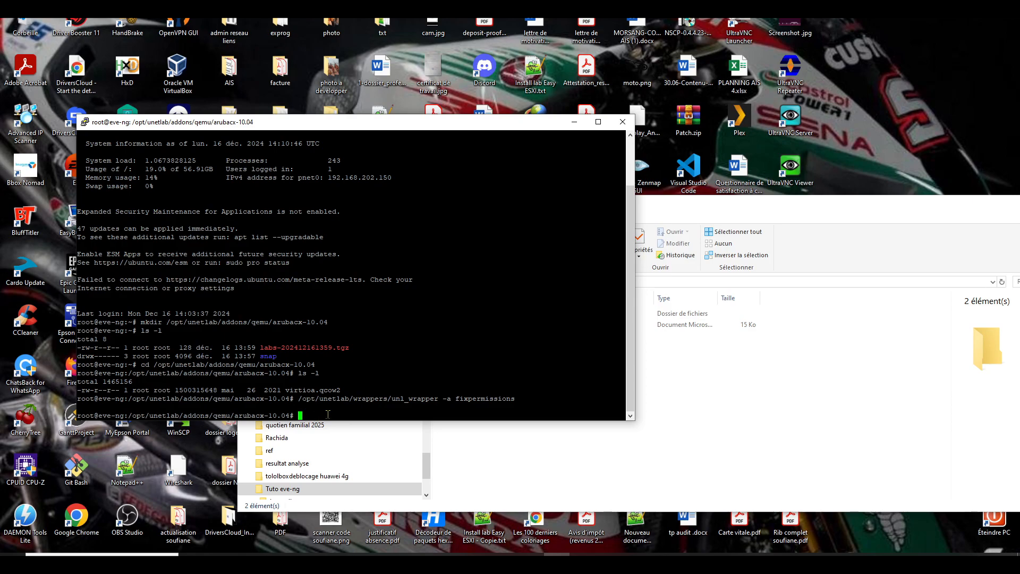
left_click(575, 121)
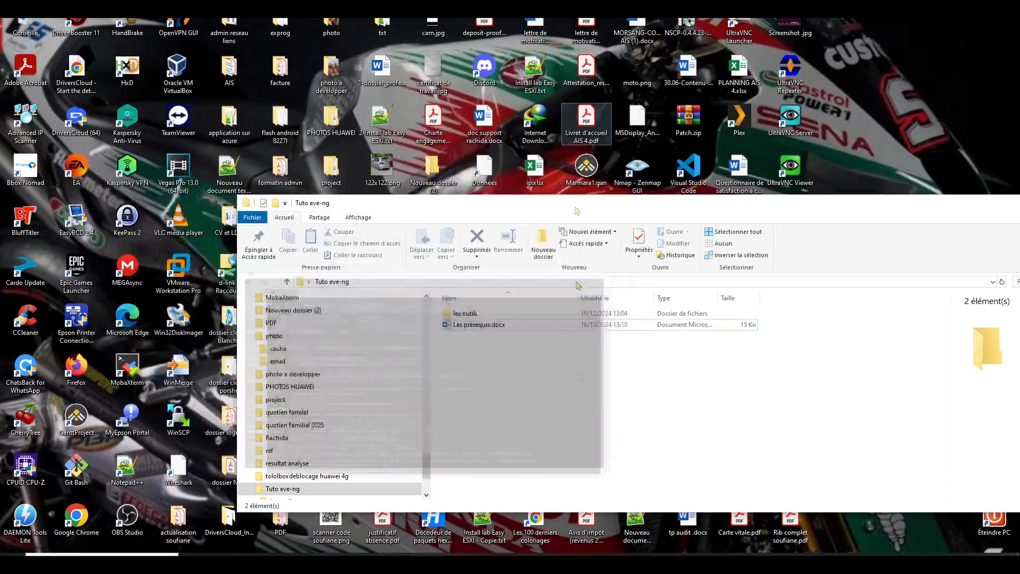
left_click_drag(902, 205, 615, 209)
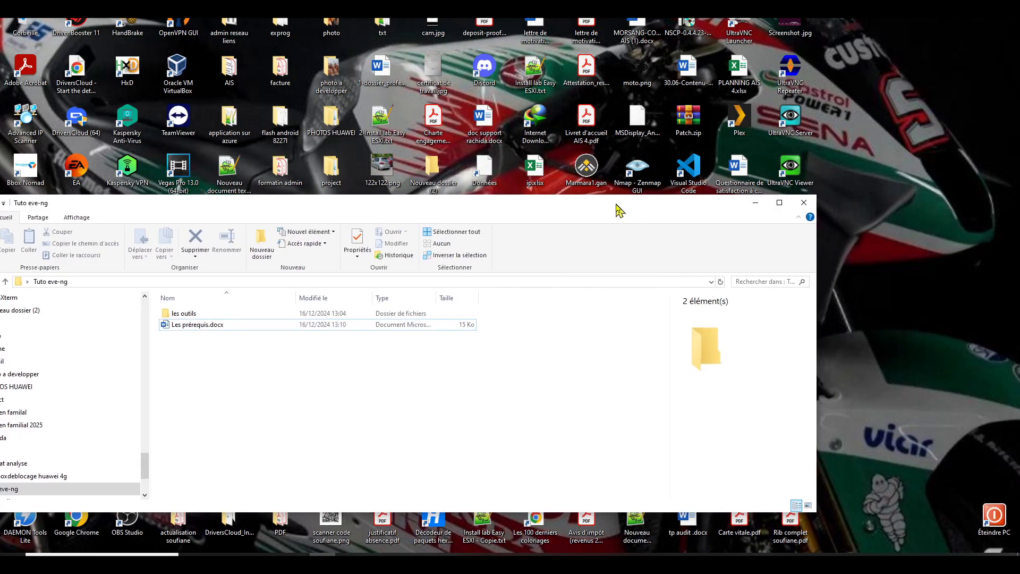
left_click(755, 203)
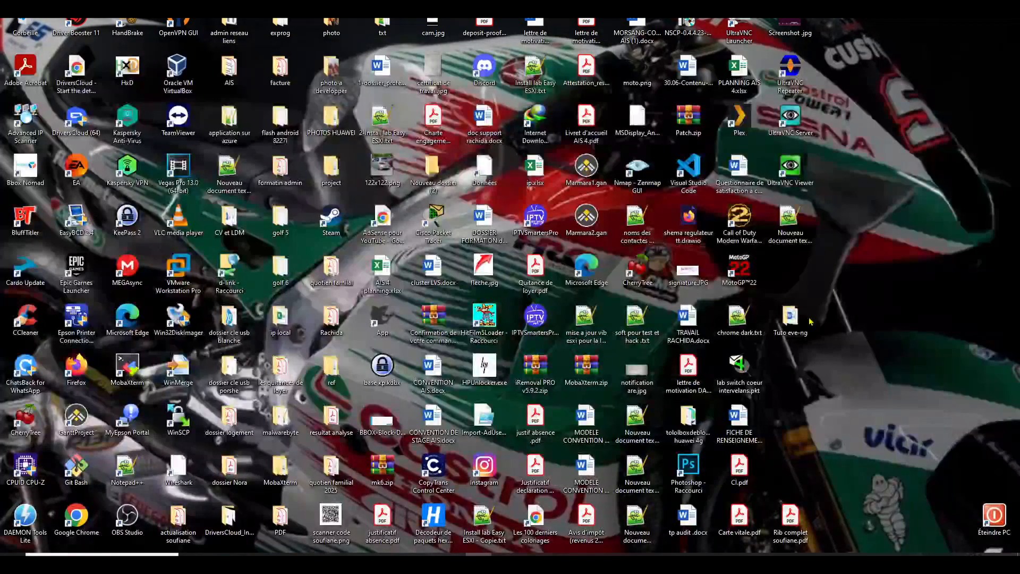
double_click(792, 317)
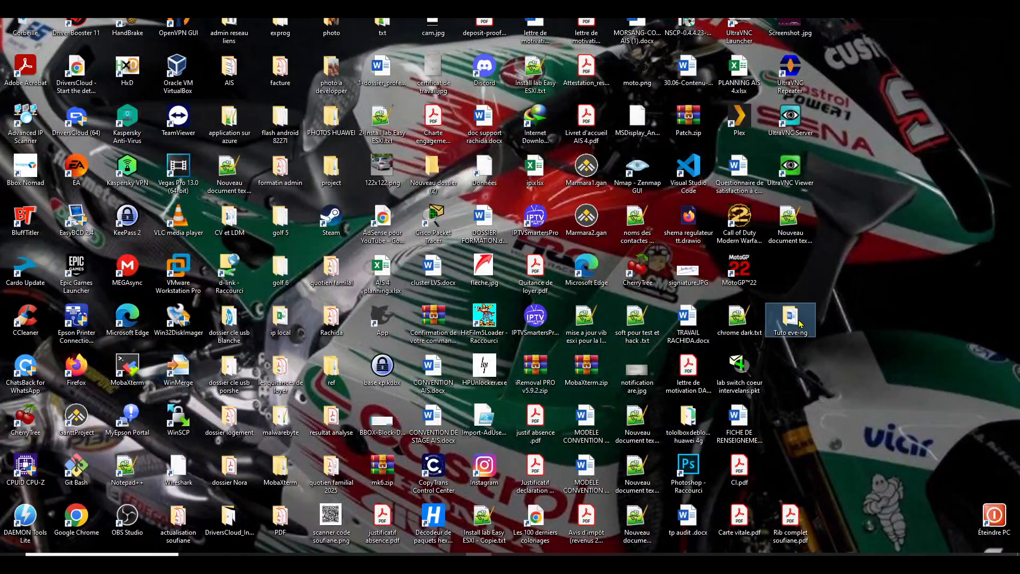
left_click_drag(212, 313, 222, 318)
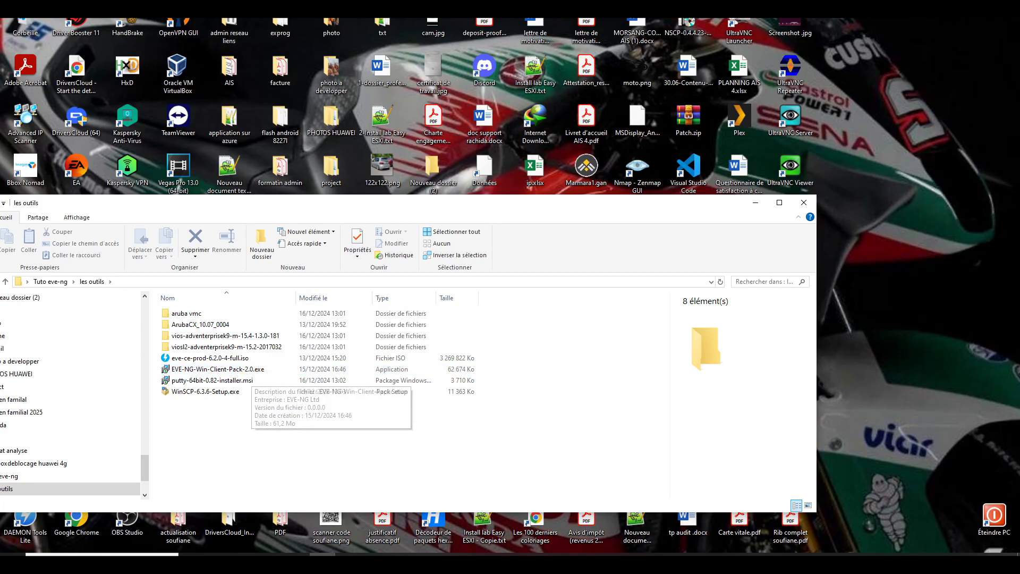
mouse_move(427, 555)
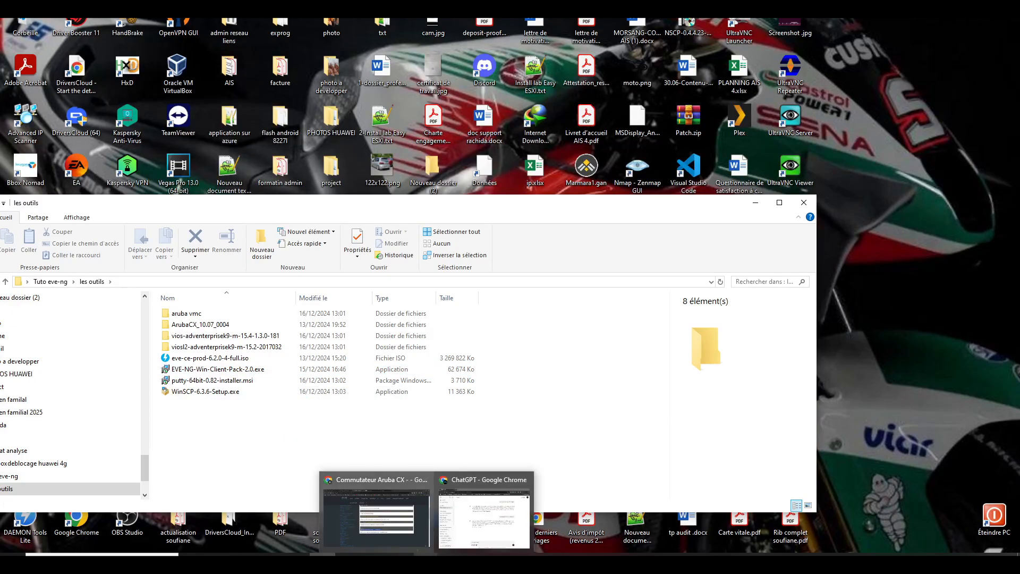
left_click(376, 512)
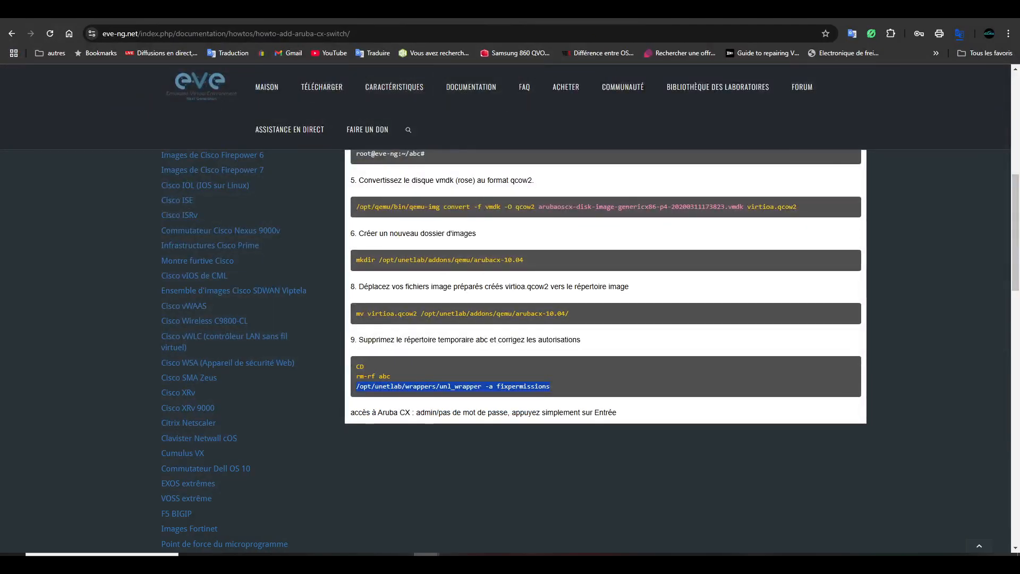
- Load the EVE-NG server address 192.168.202.130 in a new Chrome tab
left_click(603, 13)
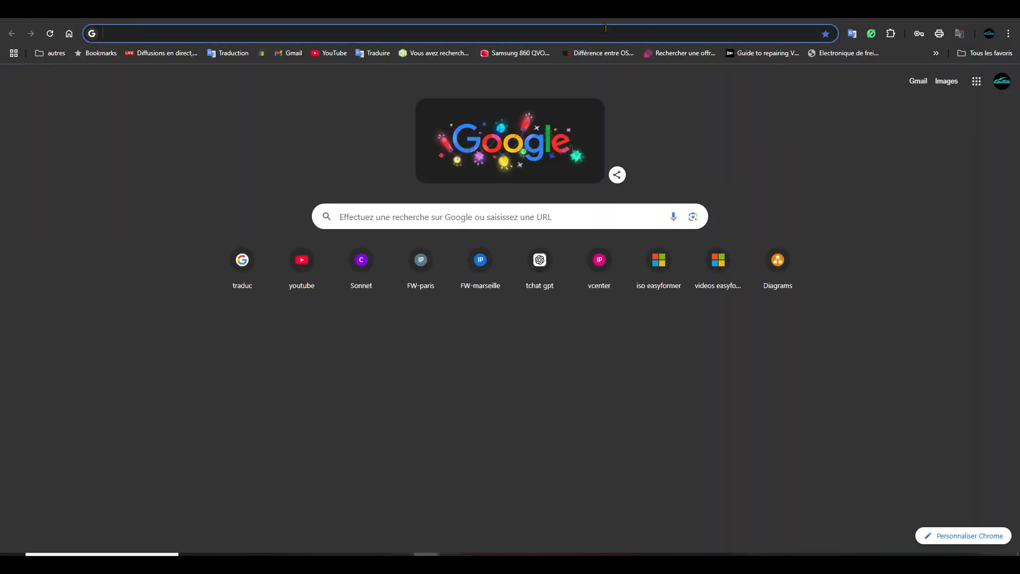
left_click(611, 31)
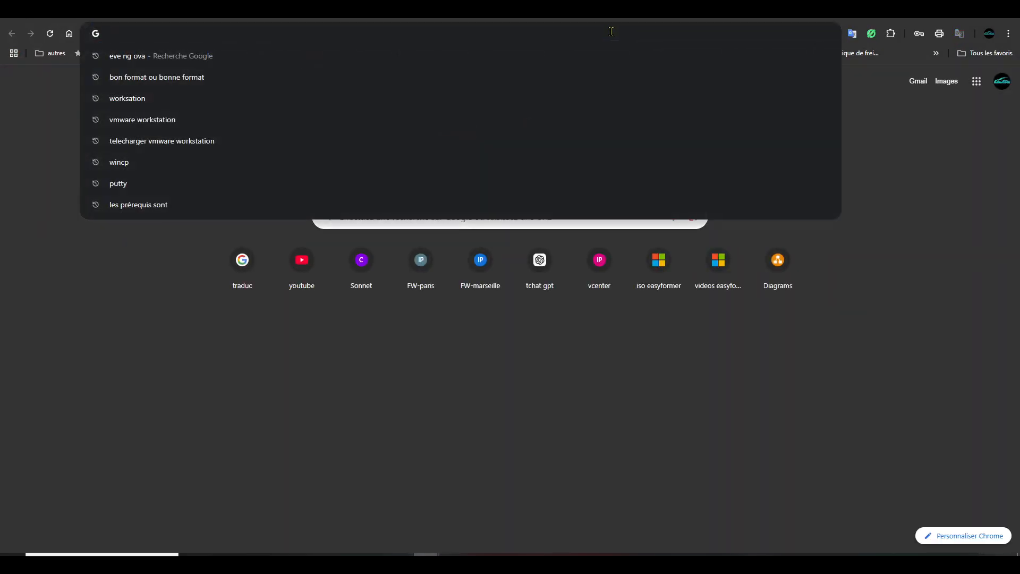
type("192.168")
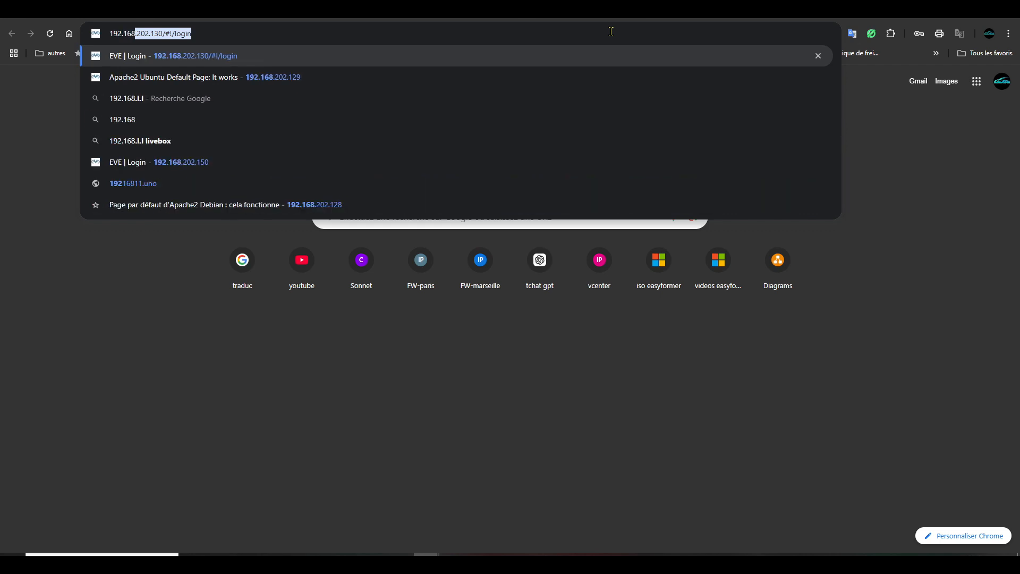
type(".202.130")
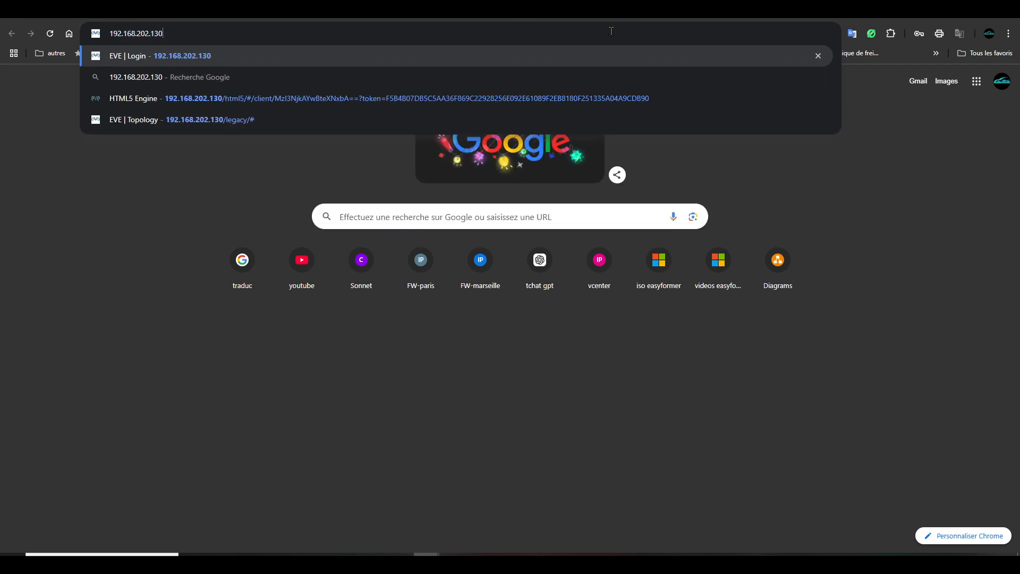
key("Return")
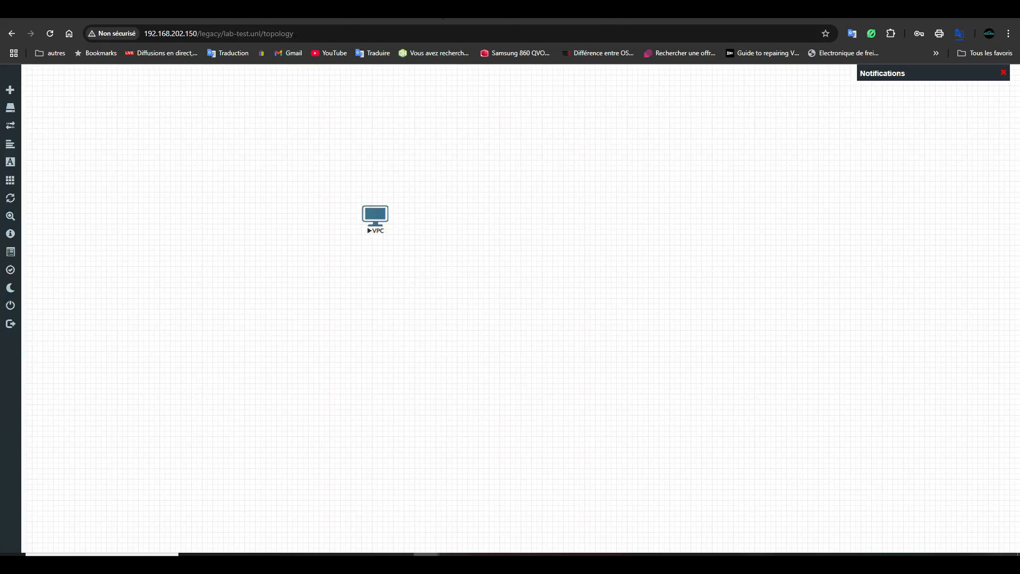
- Reload the EVE-NG lab page and log out to the login screen
left_click(51, 35)
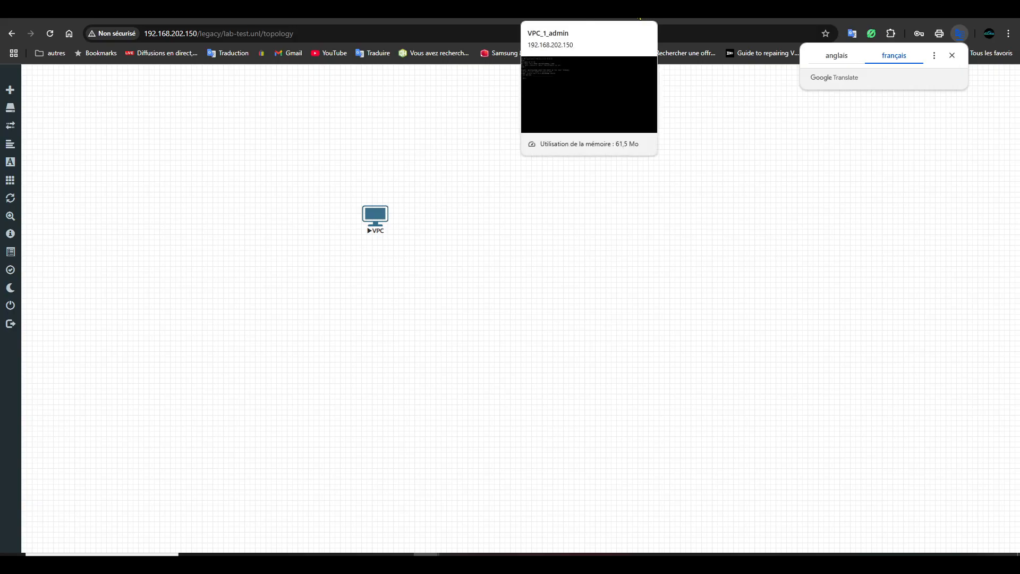
left_click(641, 12)
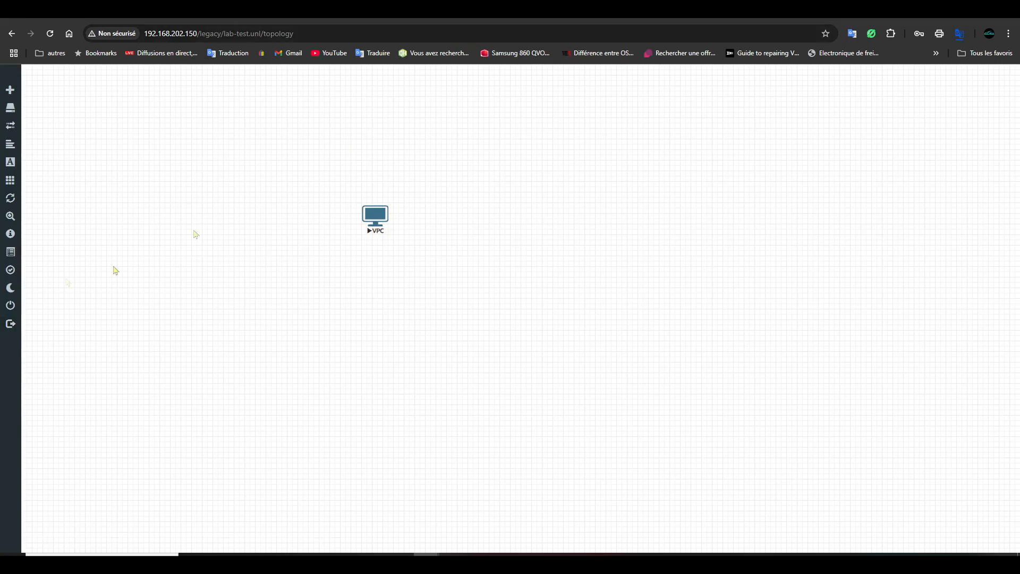
left_click(27, 328)
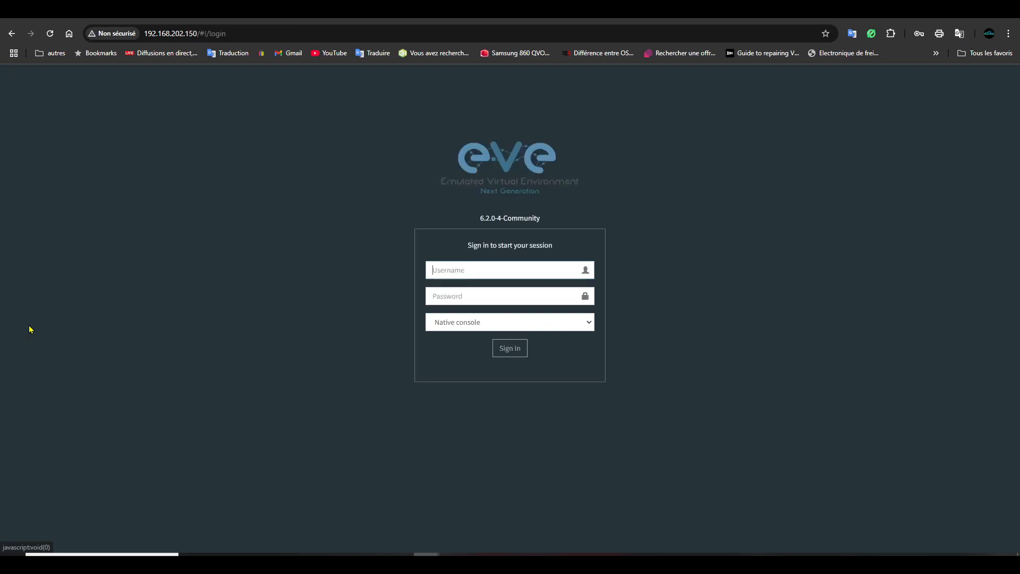
- Sign in to EVE-NG with the saved credentials and Native console selected
left_click(478, 270)
left_click(513, 298)
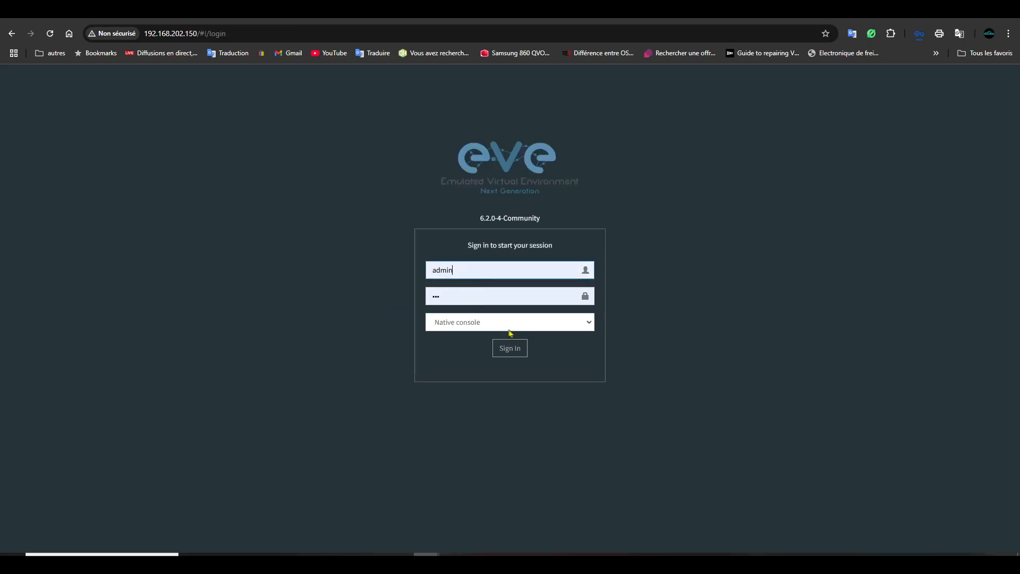
left_click(487, 328)
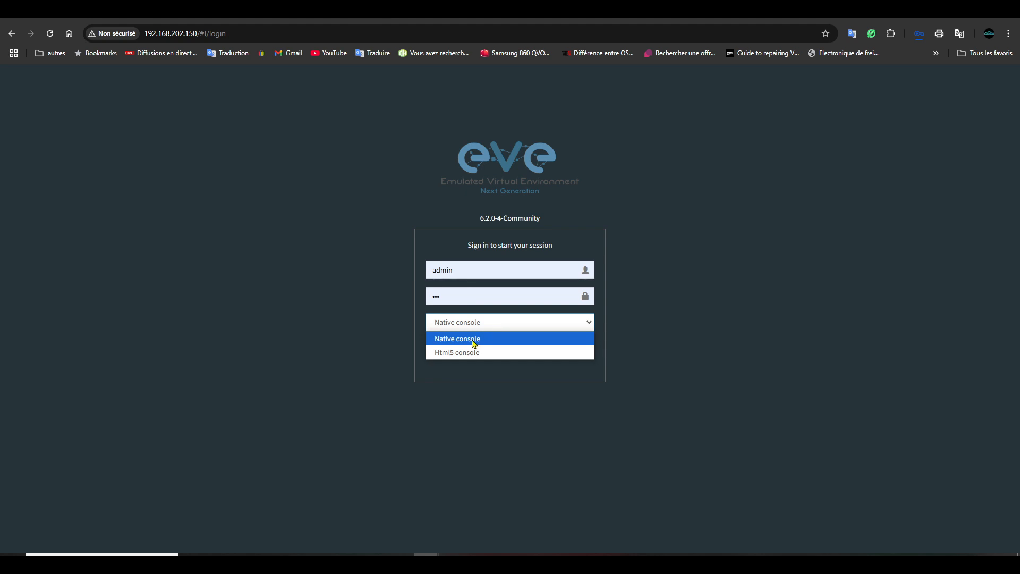
left_click(475, 341)
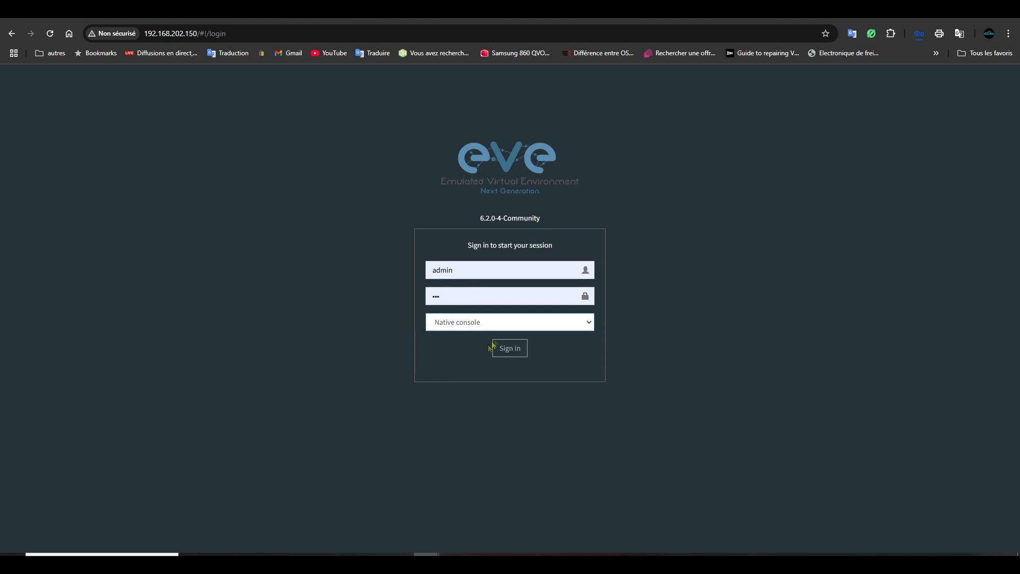
left_click(591, 324)
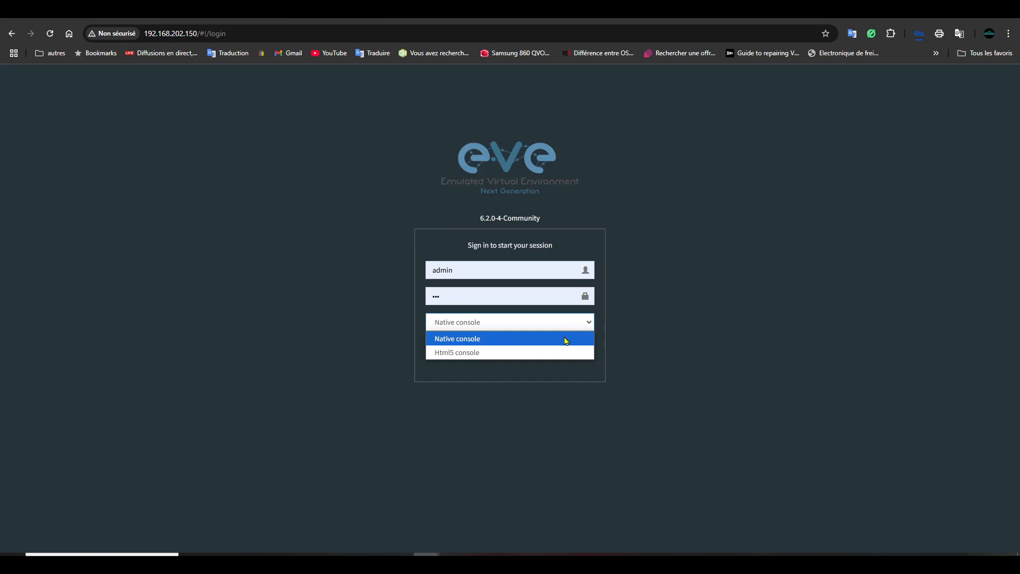
left_click(594, 323)
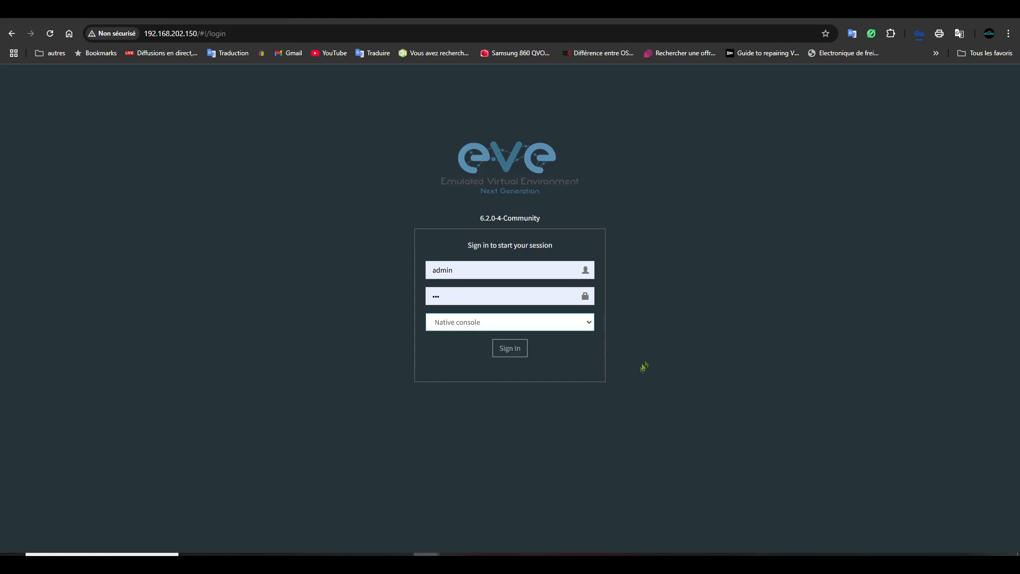
left_click(507, 354)
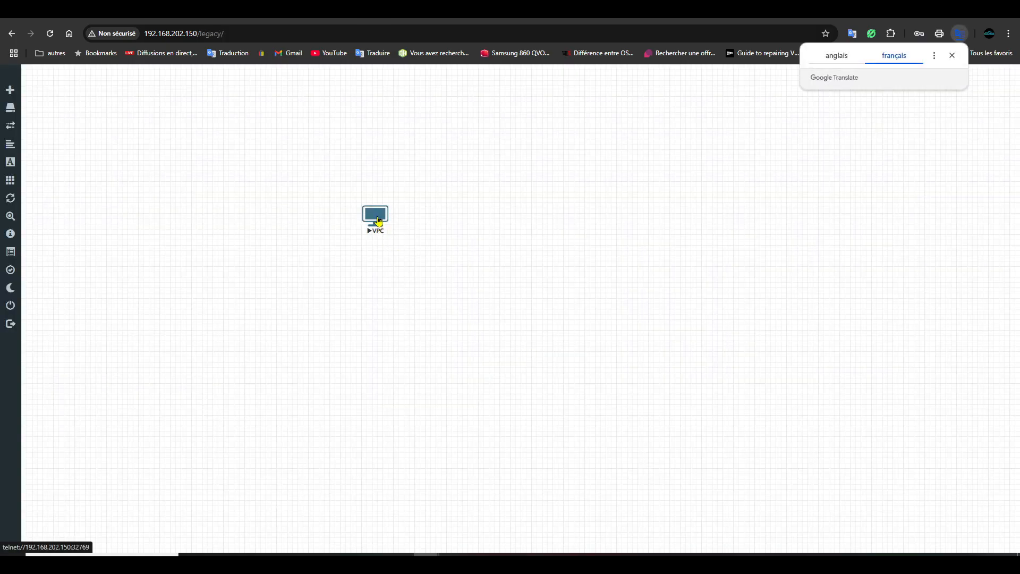
left_click(375, 216)
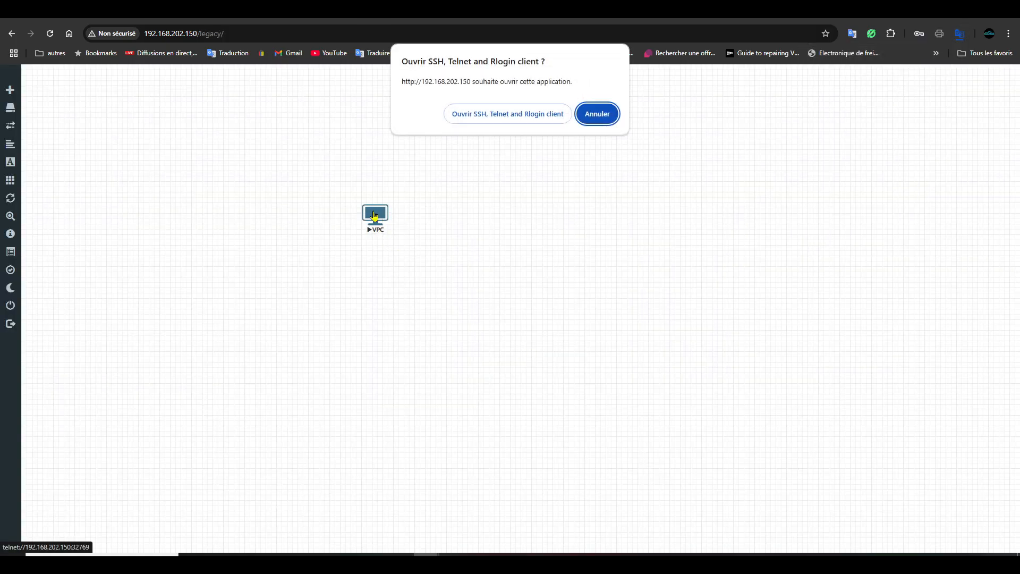
left_click(488, 121)
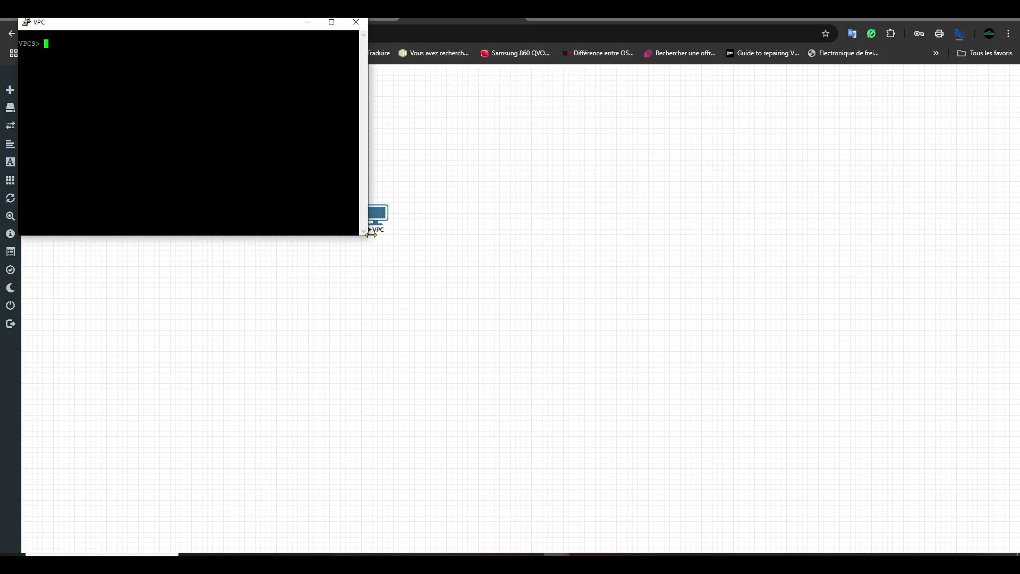
left_click_drag(371, 236, 597, 336)
left_click_drag(367, 30, 498, 115)
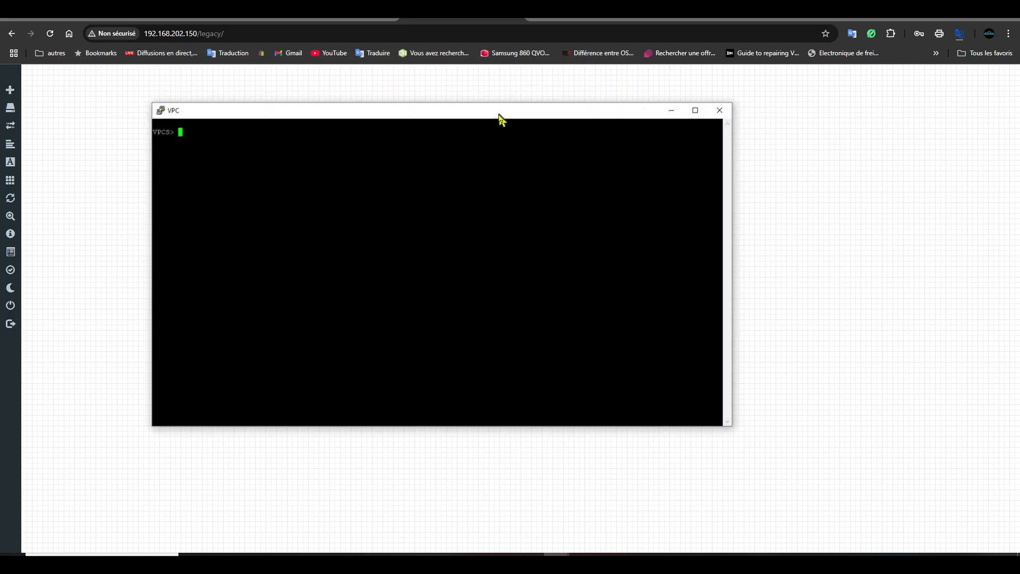
left_click(720, 112)
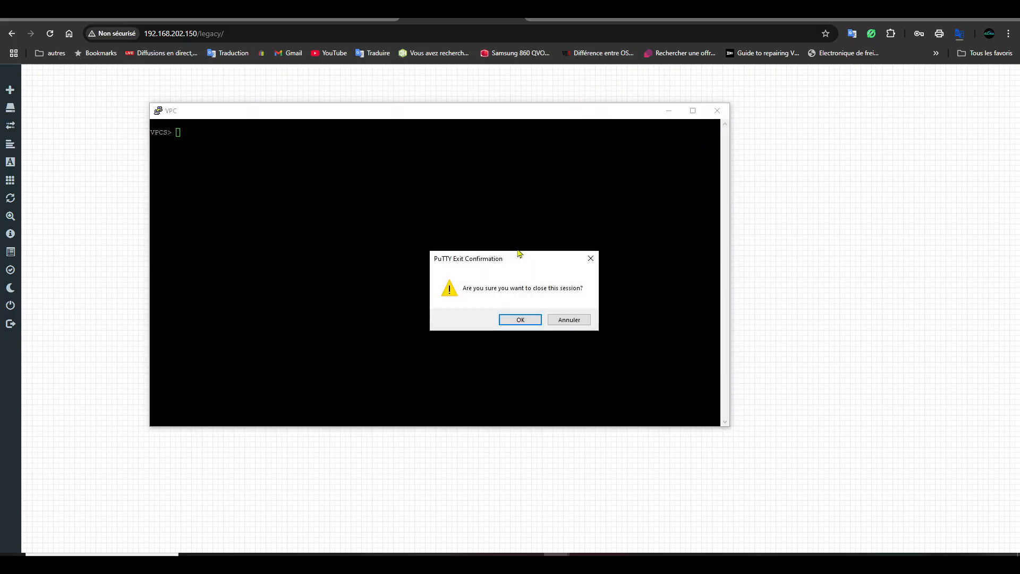
left_click(515, 319)
right_click(468, 208)
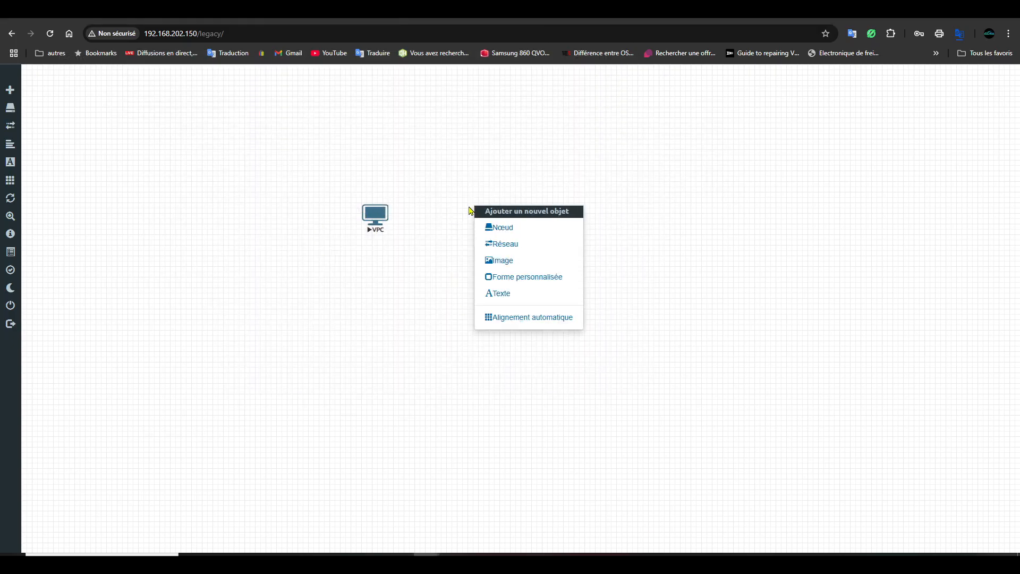
- Add a node from the Commutateur virtuel Aruba OS-CX template with Telnet console and save it
left_click(508, 228)
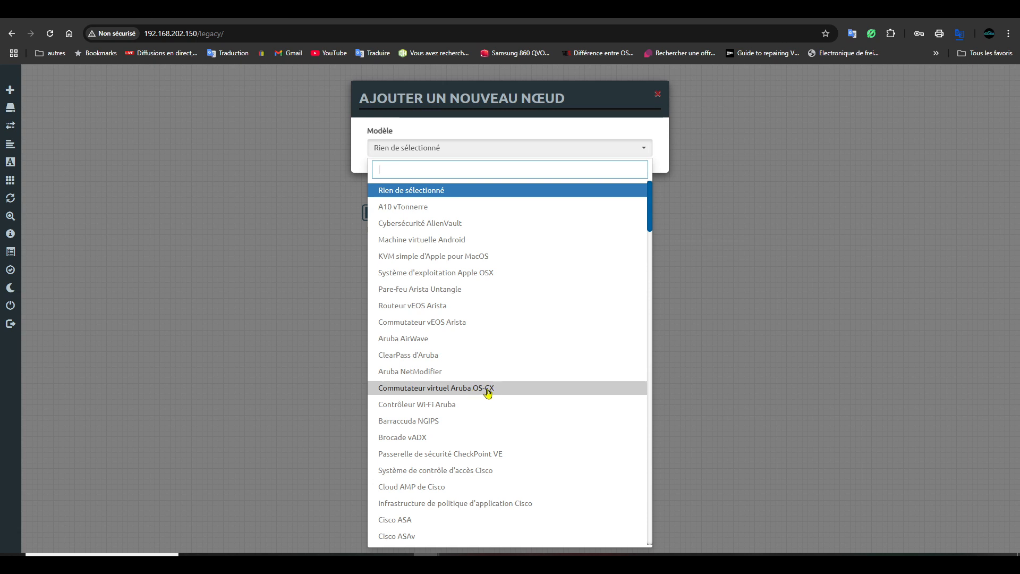
left_click(487, 393)
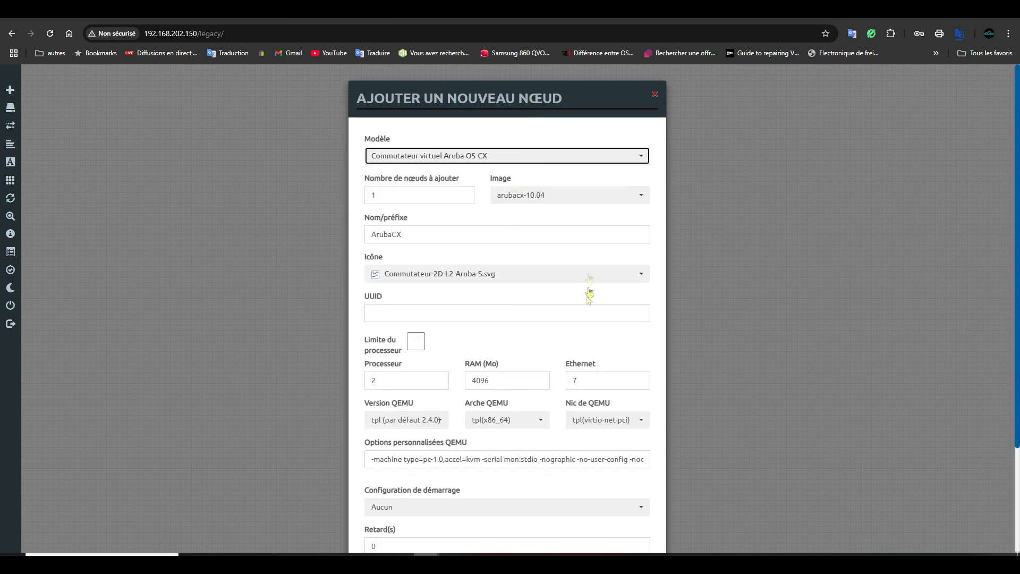
scroll(624, 390, "down", 2)
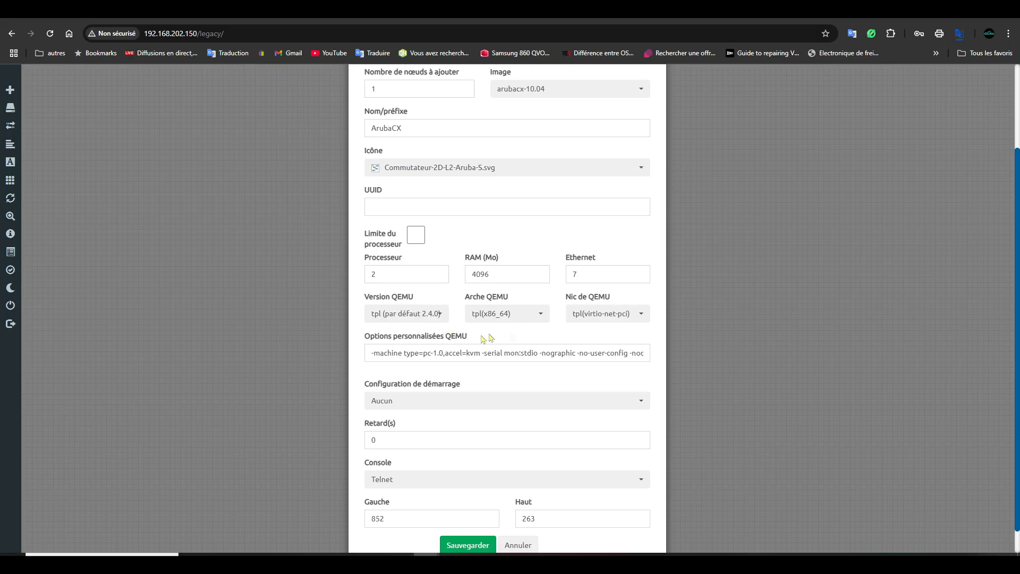
scroll(480, 340, "up", 2)
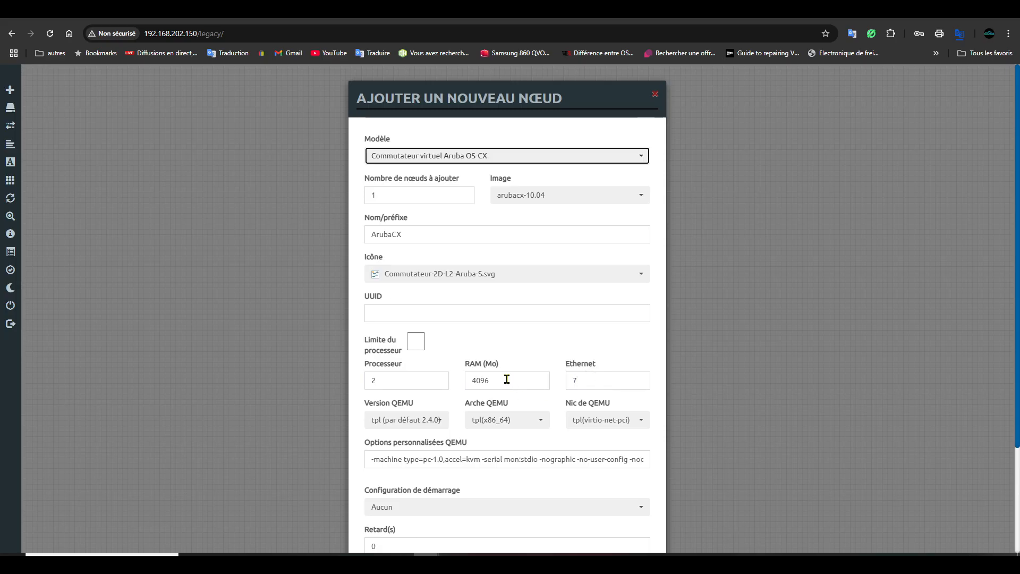
scroll(509, 371, "down", 3)
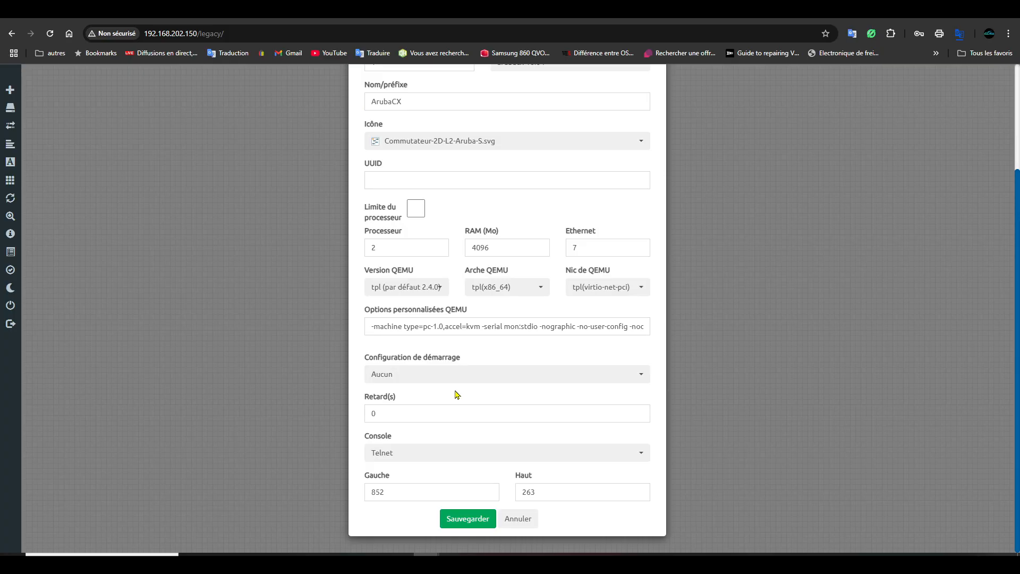
left_click(642, 455)
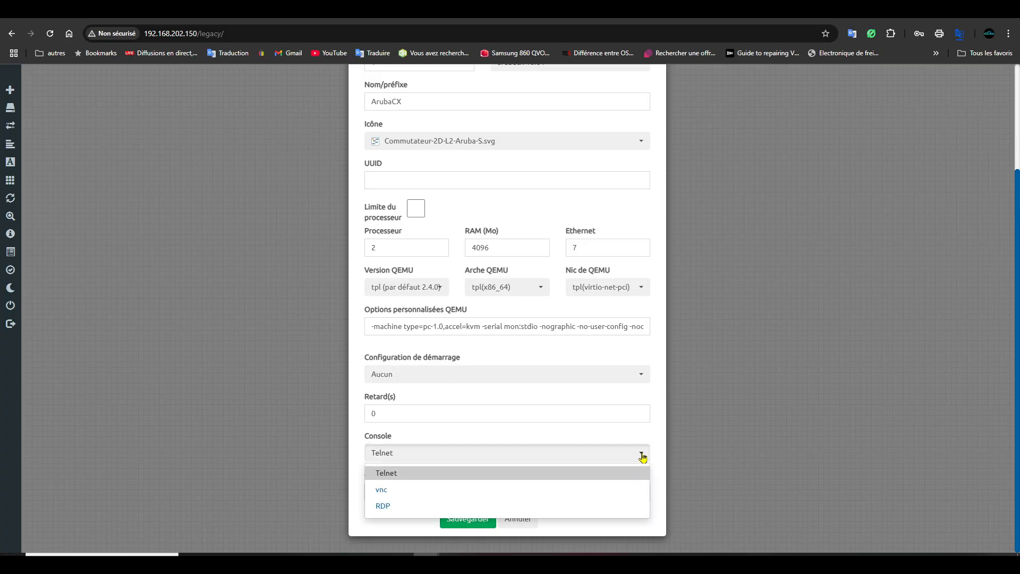
left_click(643, 456)
left_click(480, 524)
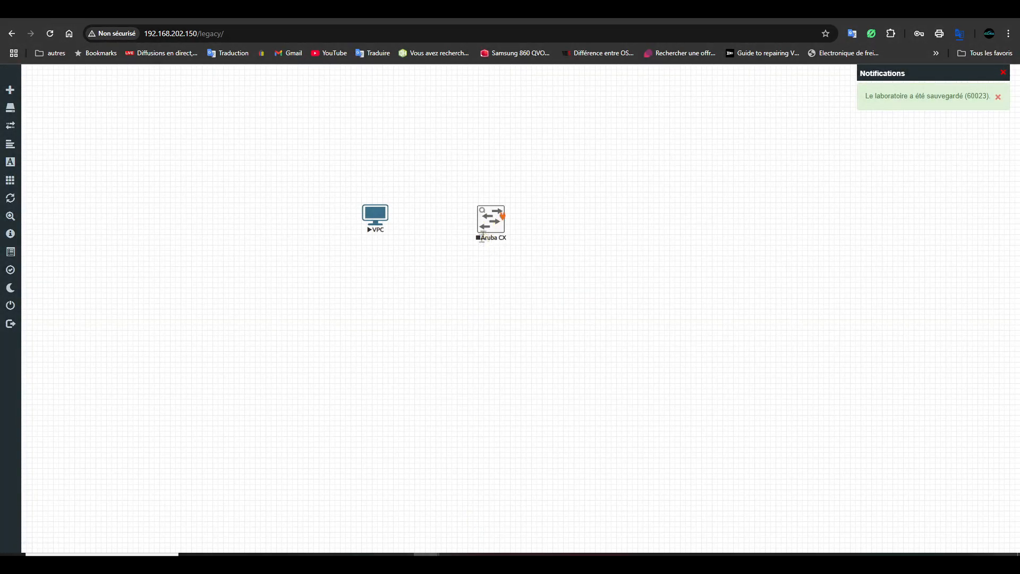
- Start the ArubaCX node with its Commencer action
right_click(492, 232)
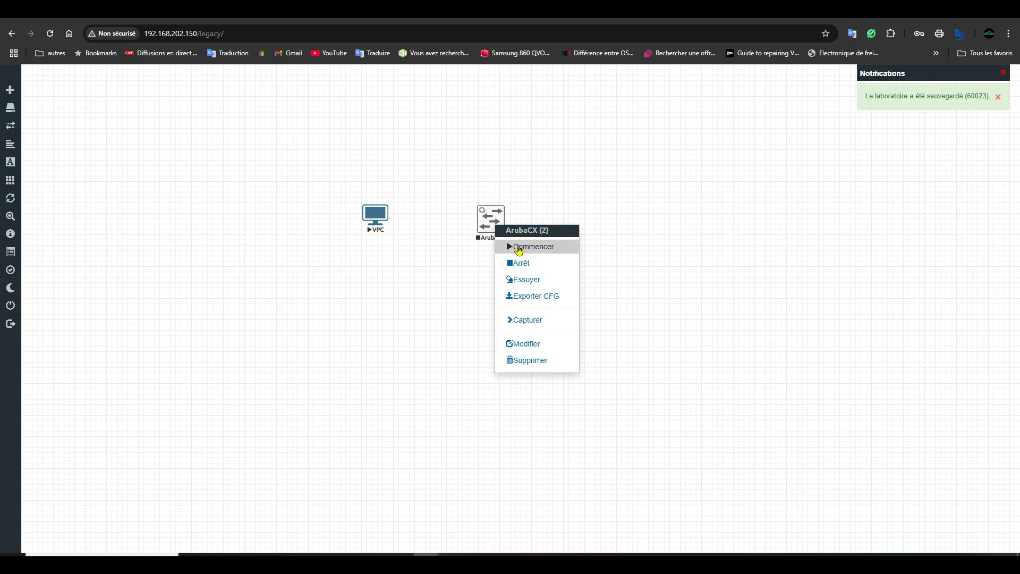
left_click(519, 247)
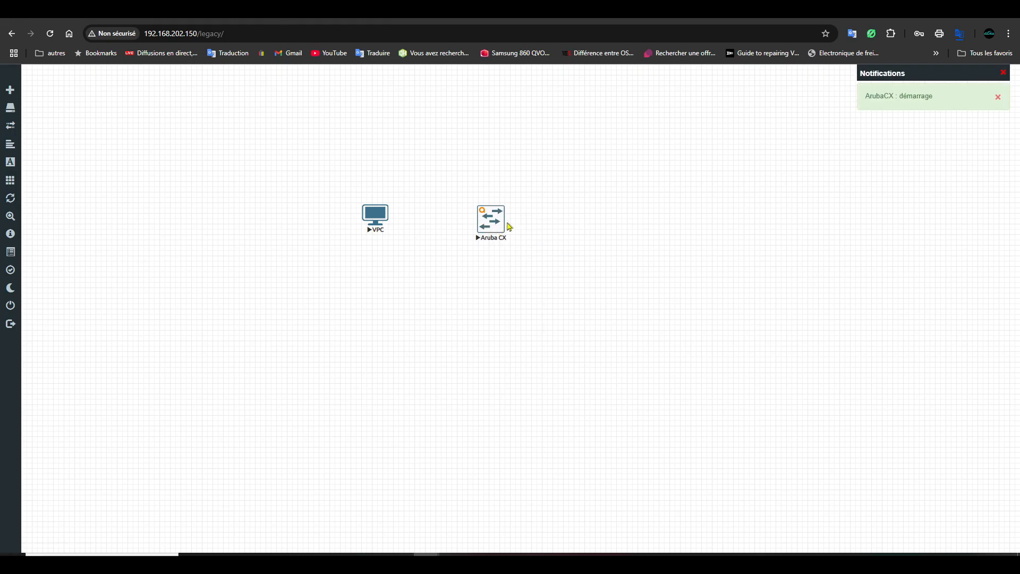
- Open the ArubaCX console in PuTTY, wake it to the login prompt, then return to the Aruba CX guide
left_click(500, 228)
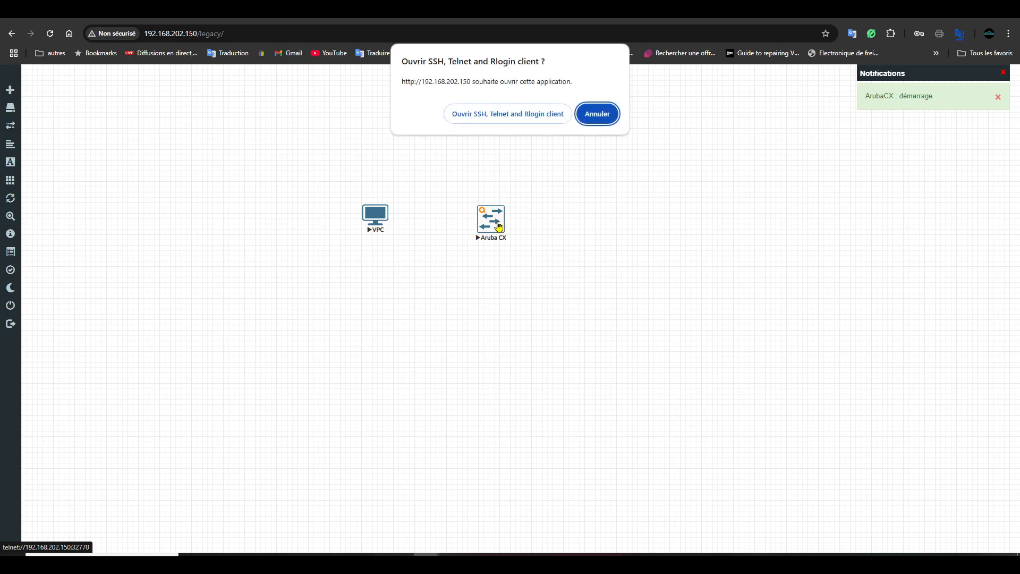
left_click(512, 116)
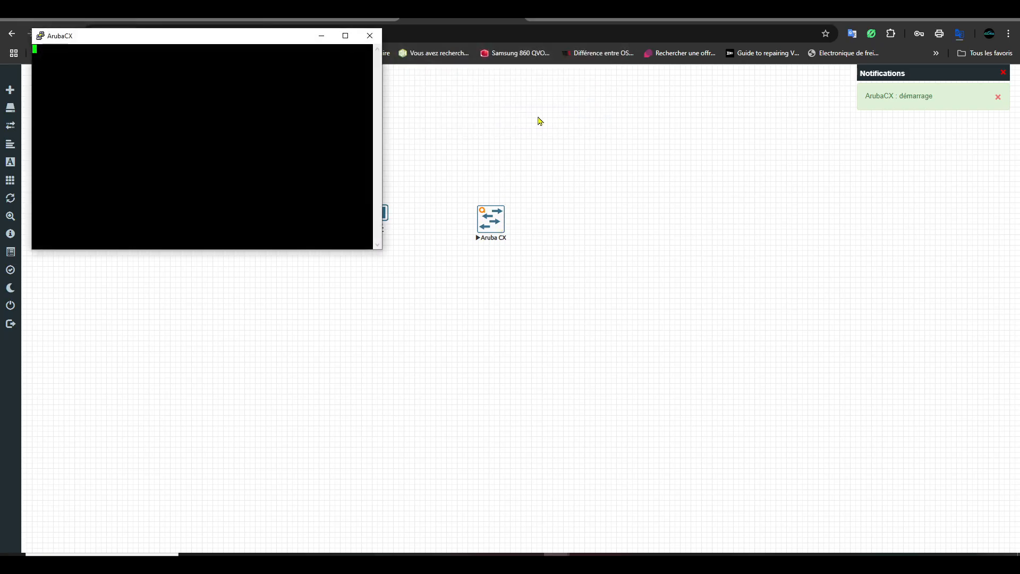
left_click_drag(384, 250, 467, 318)
left_click_drag(256, 44, 751, 138)
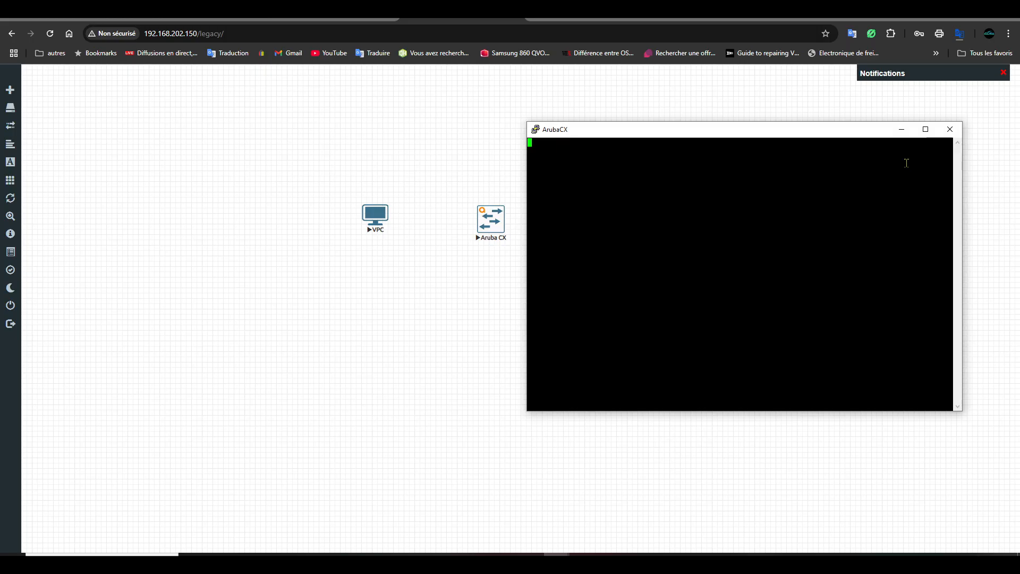
key("Return")
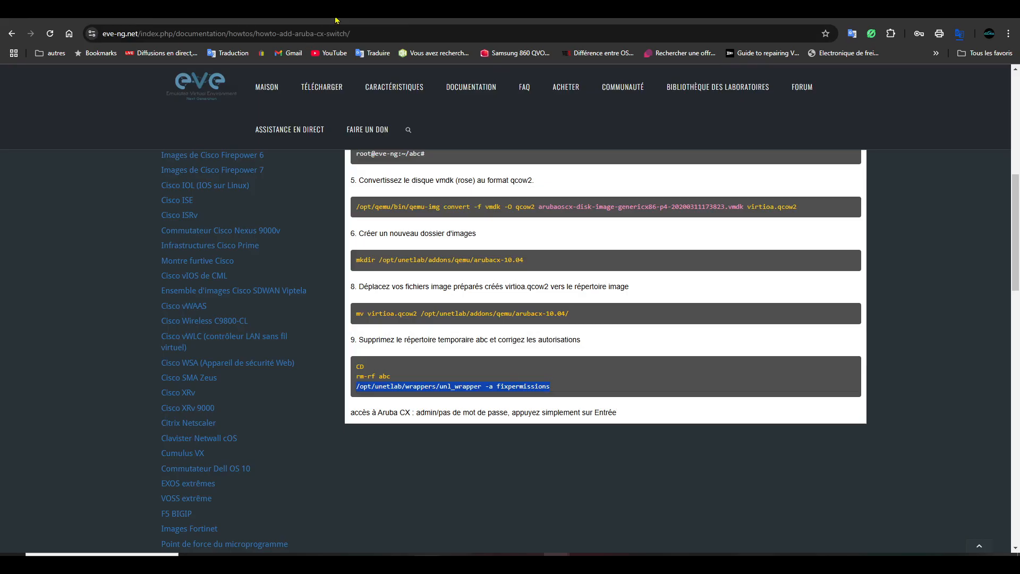
left_click(334, 21)
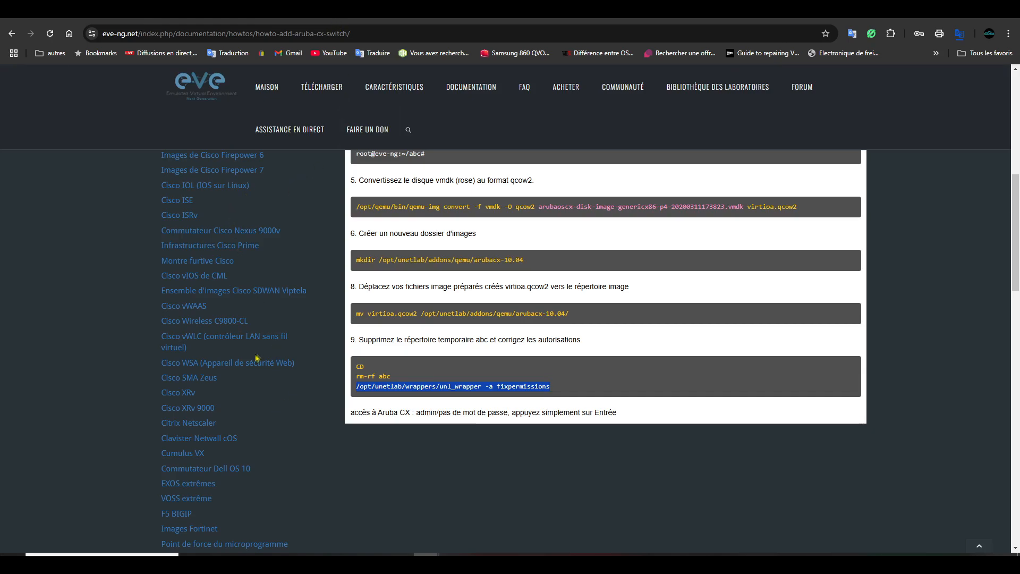
scroll(261, 357, "up", 4)
scroll(260, 354, "up", 1)
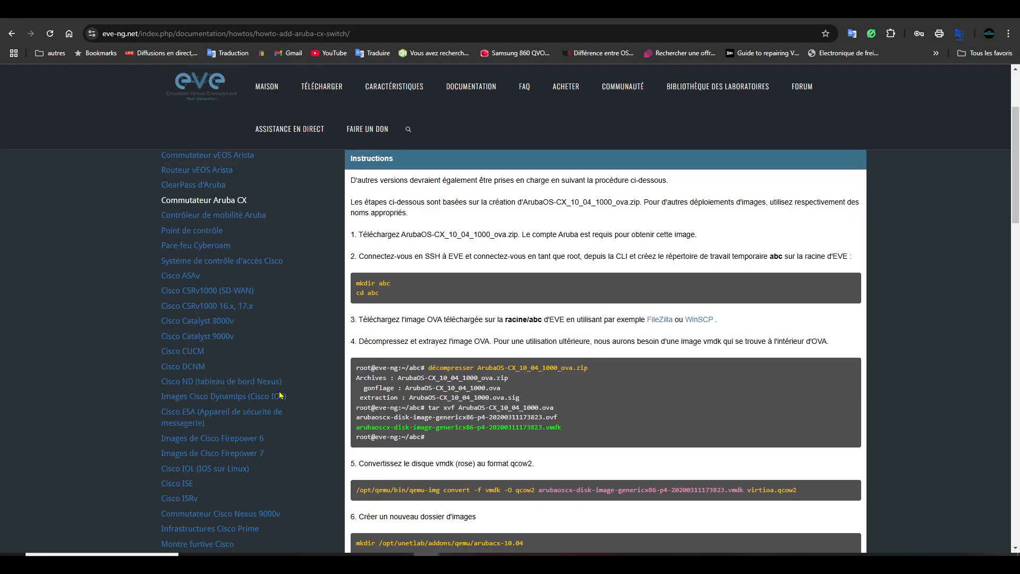
scroll(280, 396, "down", 9)
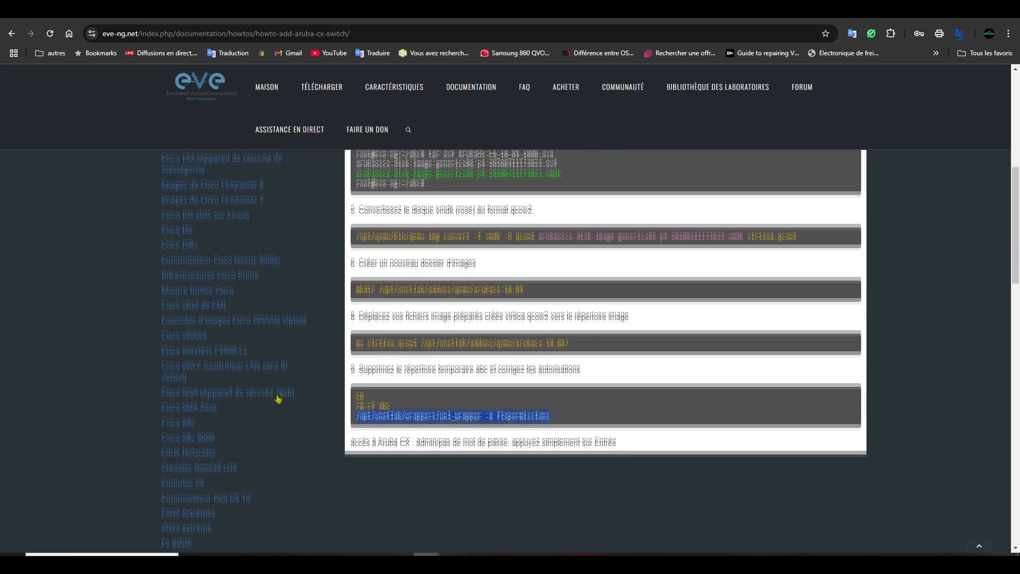
scroll(277, 398, "down", 8)
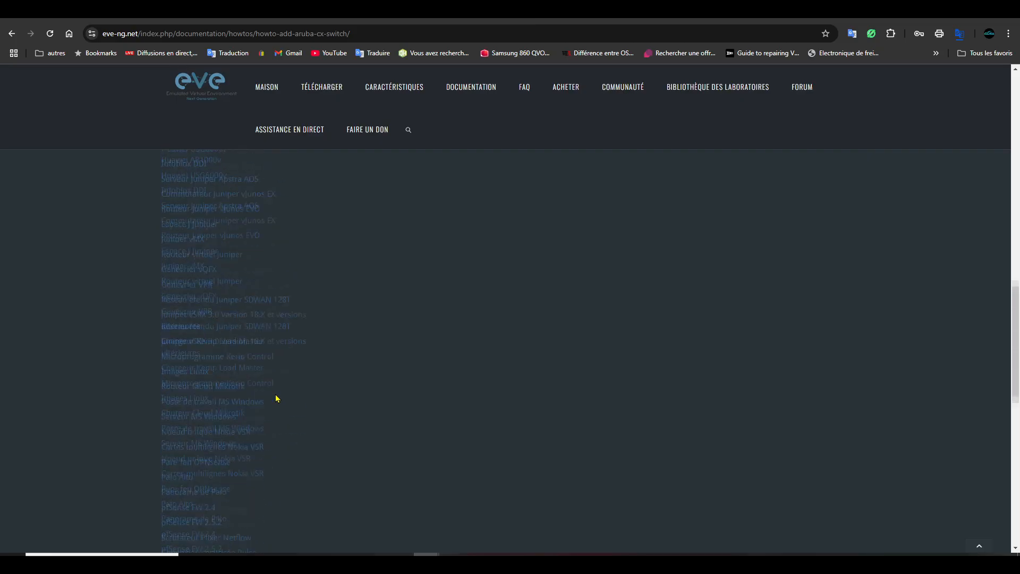
scroll(276, 398, "up", 8)
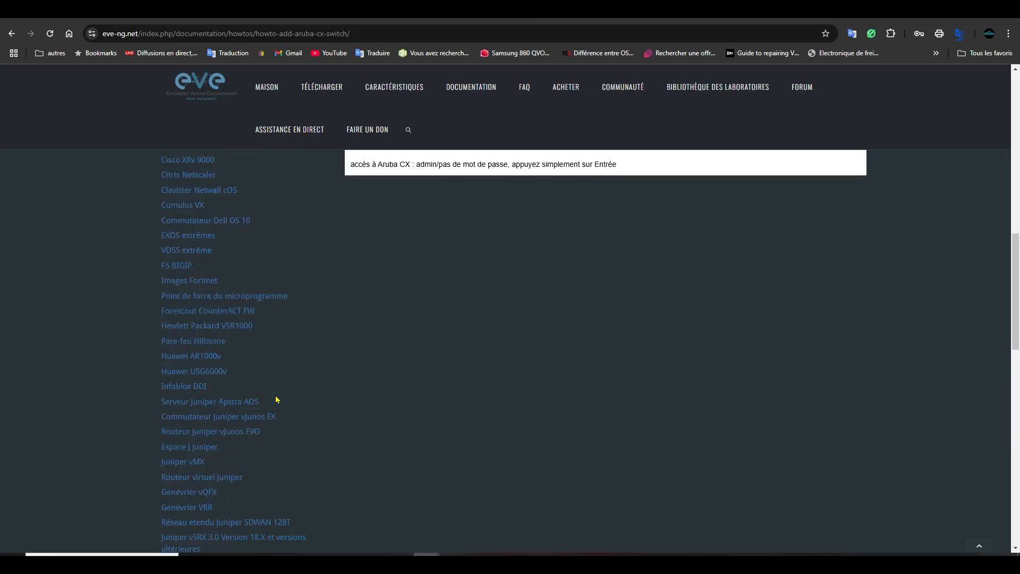
scroll(276, 399, "up", 4)
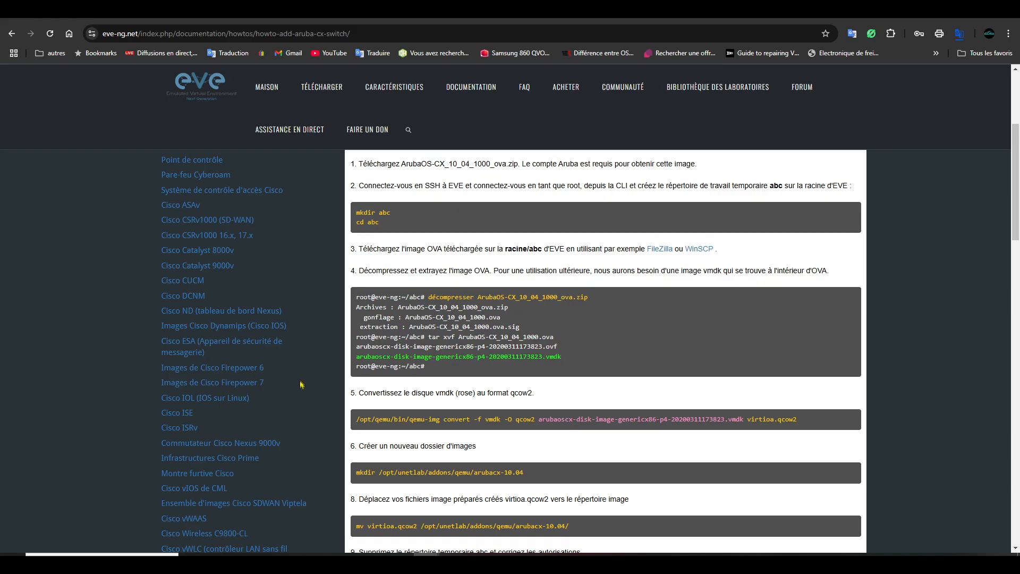
scroll(306, 400, "down", 1)
scroll(306, 400, "down", 1)
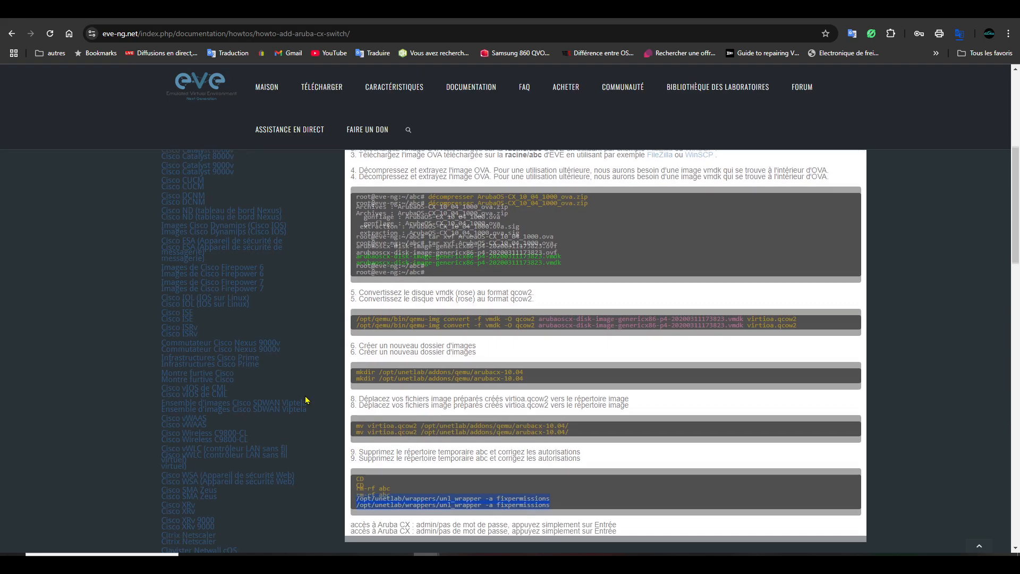
scroll(306, 400, "down", 1)
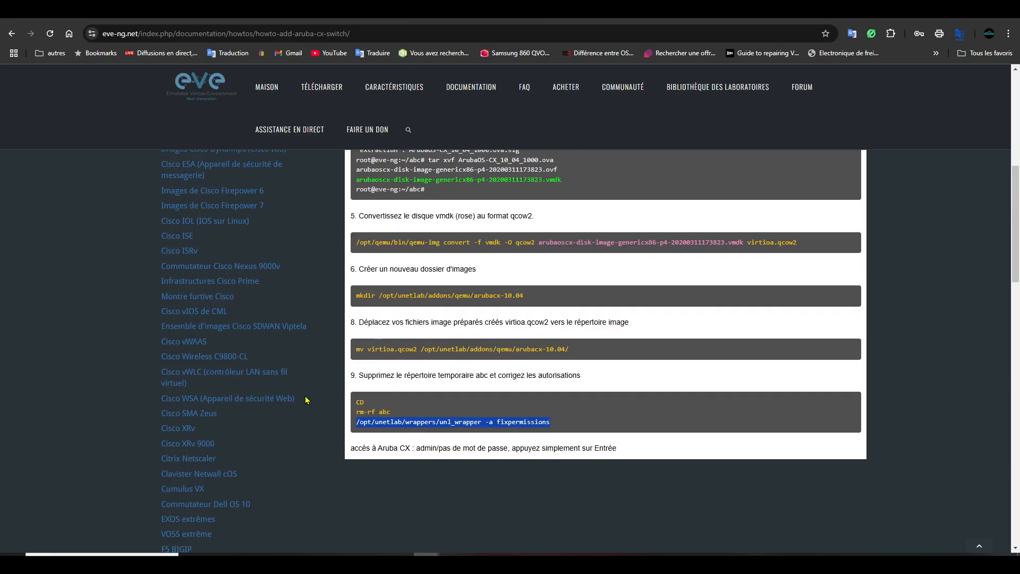
scroll(306, 400, "up", 1)
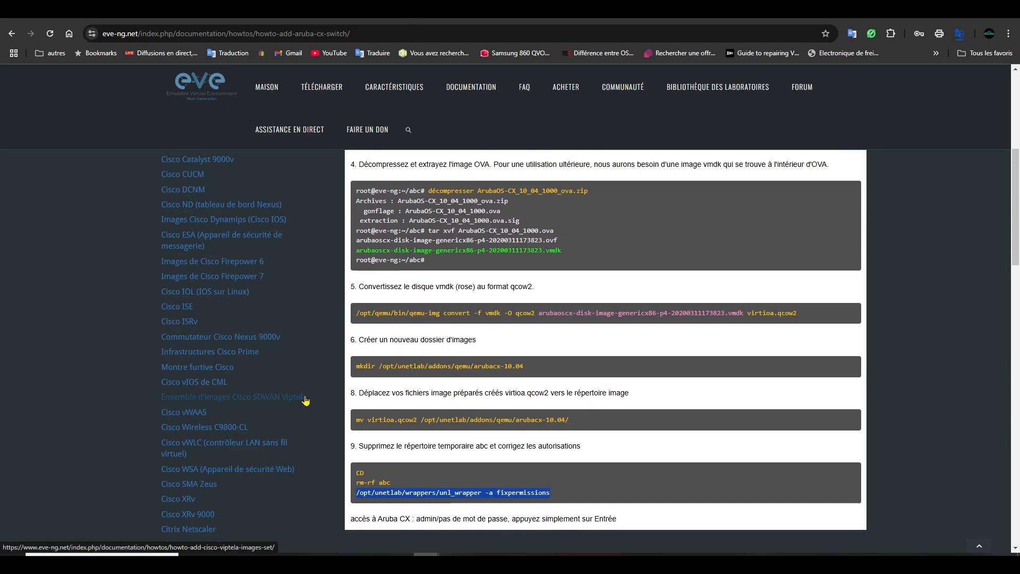
left_click(201, 384)
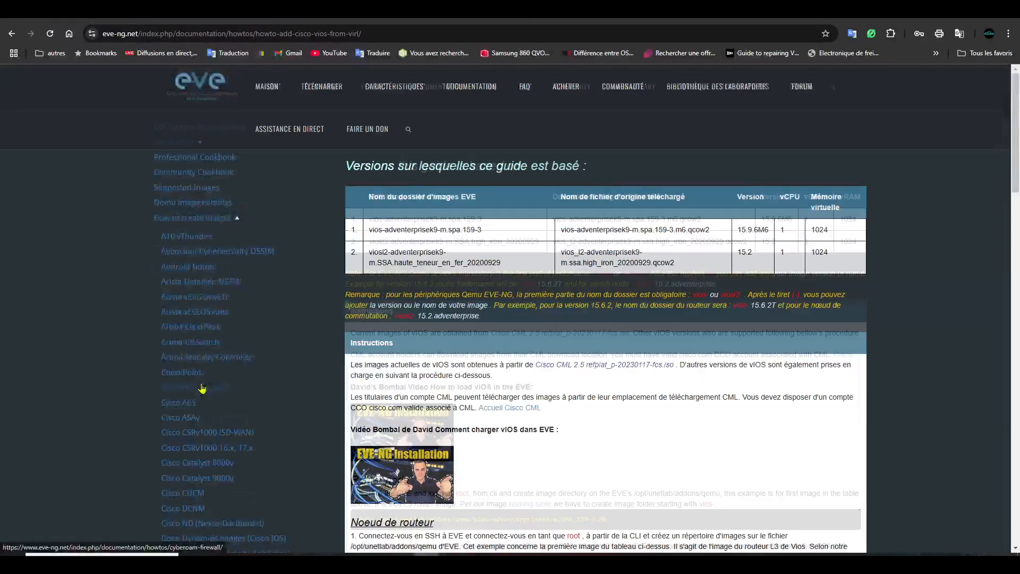
scroll(527, 414, "down", 4)
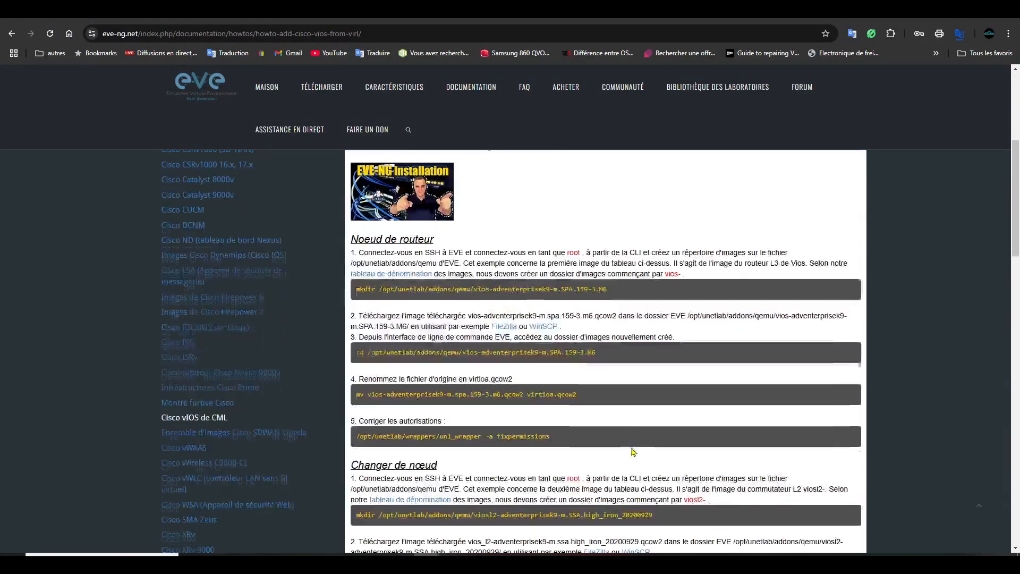
scroll(633, 439, "down", 1)
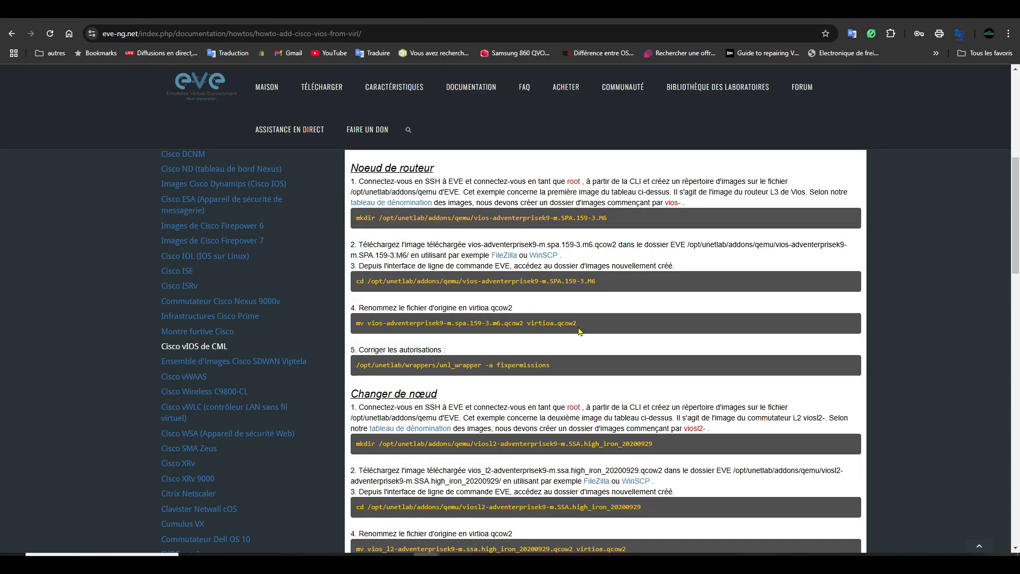
left_click_drag(581, 324, 562, 323)
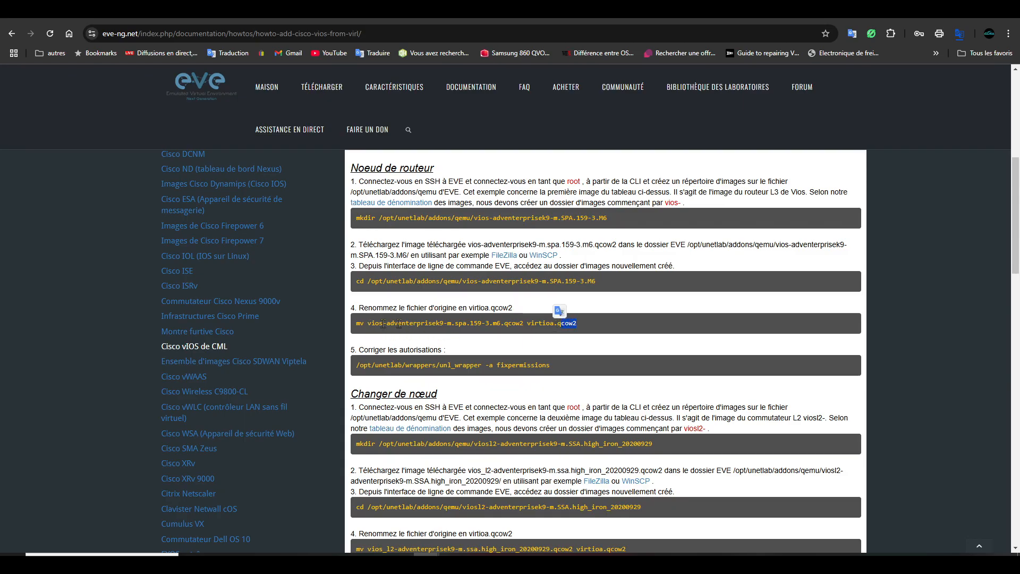
left_click(587, 328)
left_click_drag(587, 328, 534, 323)
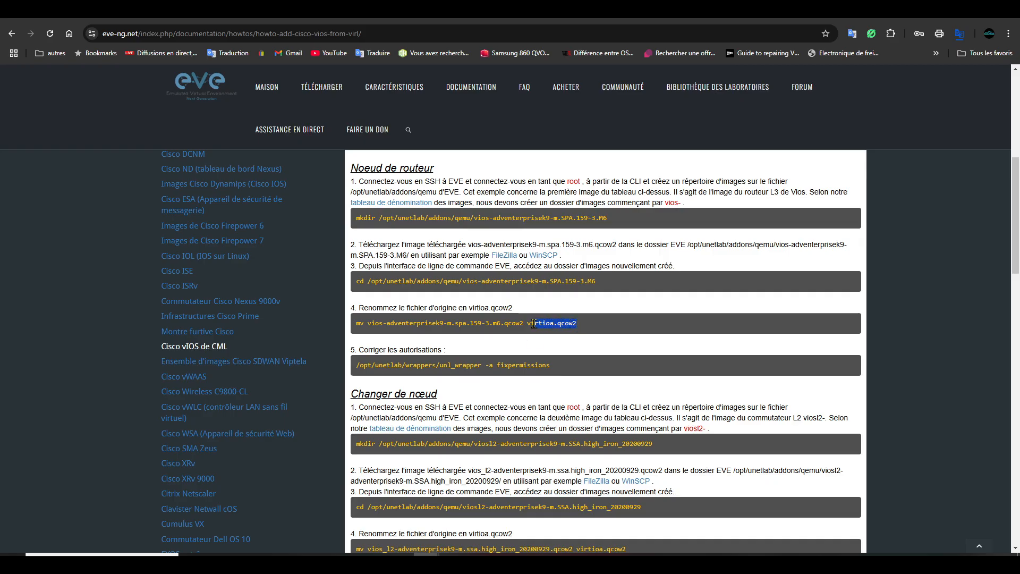
left_click_drag(559, 369, 355, 368)
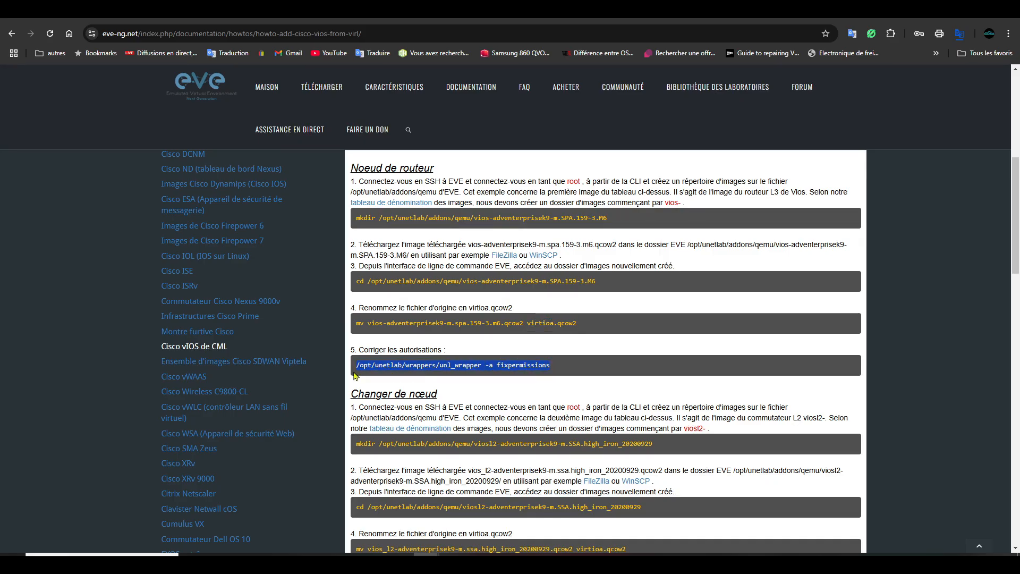
scroll(605, 396, "down", 4)
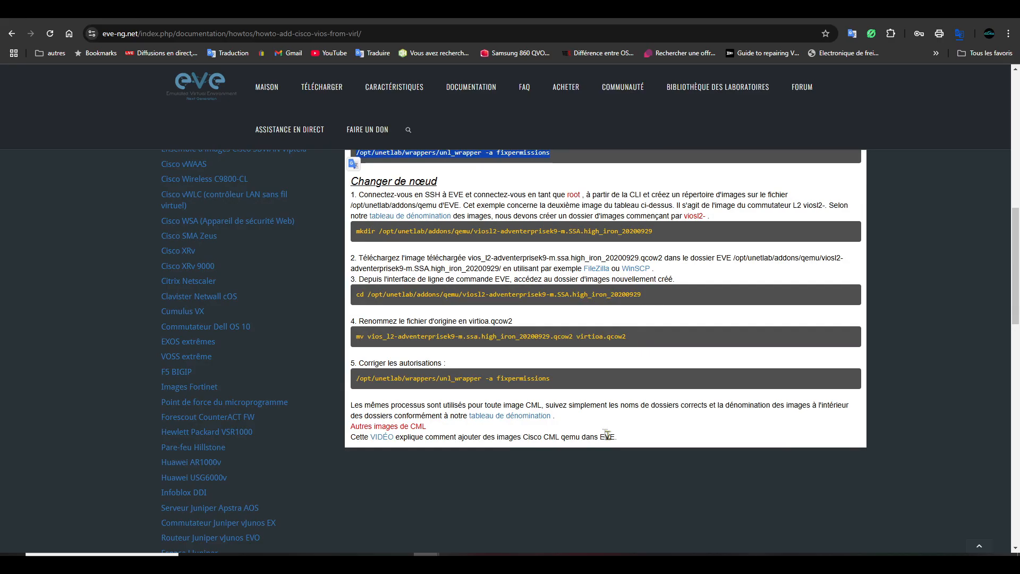
scroll(606, 396, "up", 10)
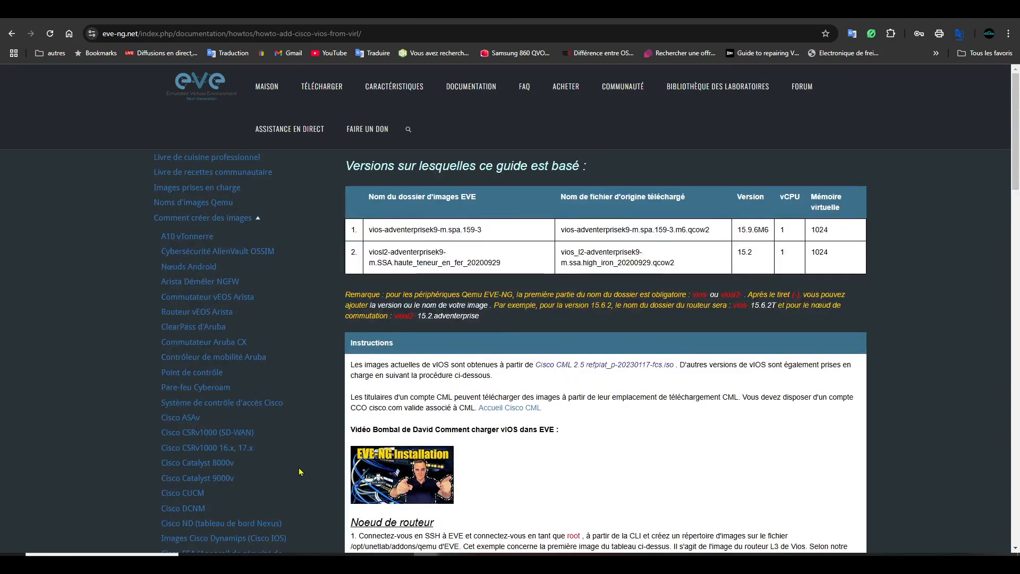
scroll(269, 432, "down", 1)
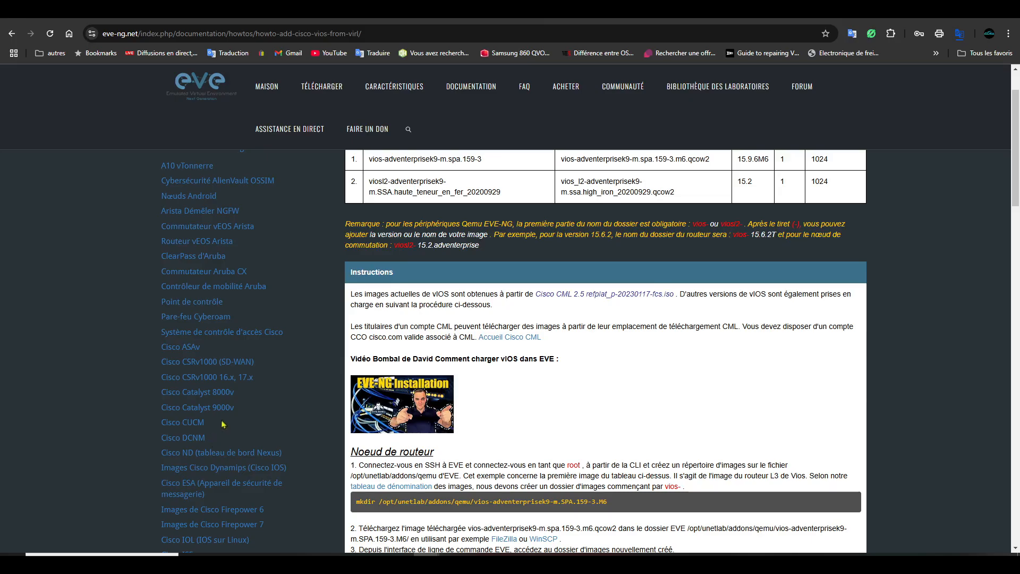
scroll(223, 425, "up", 1)
scroll(249, 436, "down", 1)
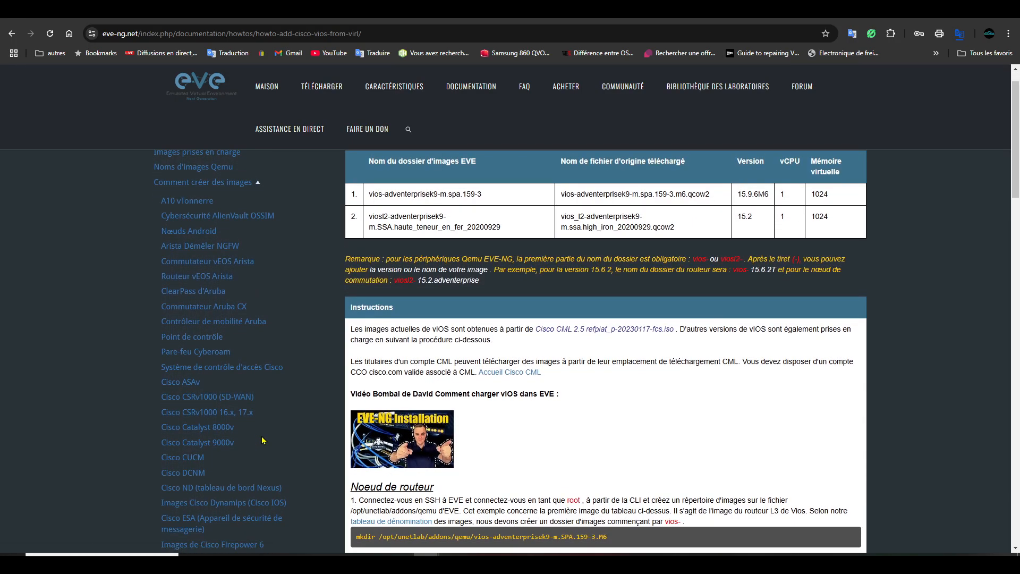
scroll(250, 465, "down", 1)
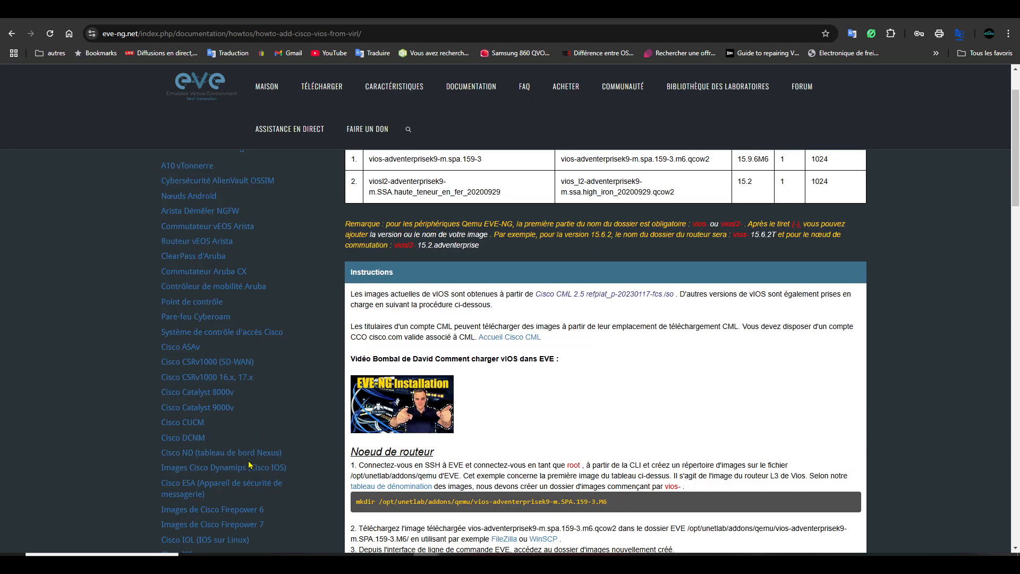
- Open the Cisco Catalyst 8000v guide and read through its qemu-img and serial-console installation steps
left_click(211, 393)
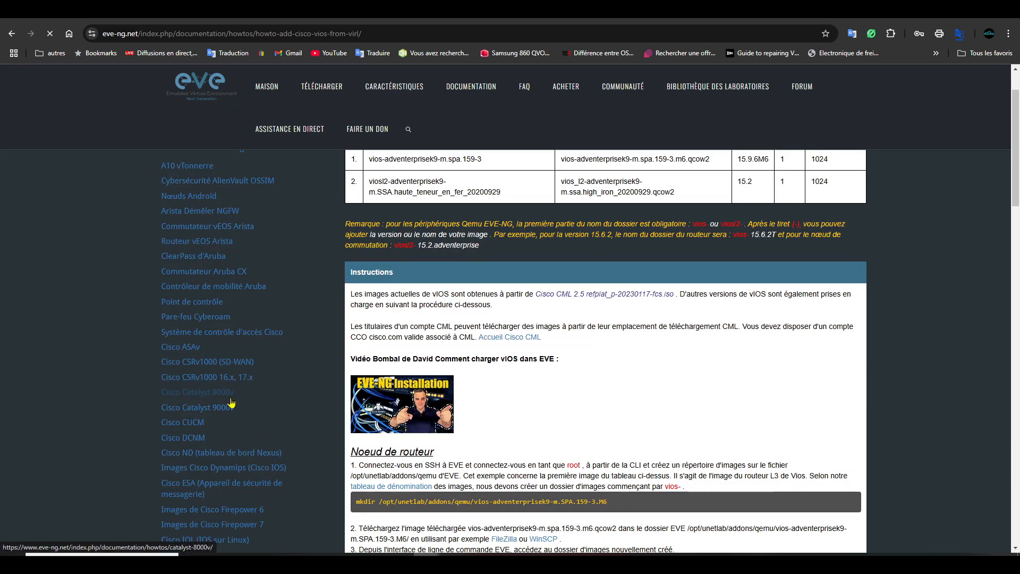
scroll(596, 413, "down", 1)
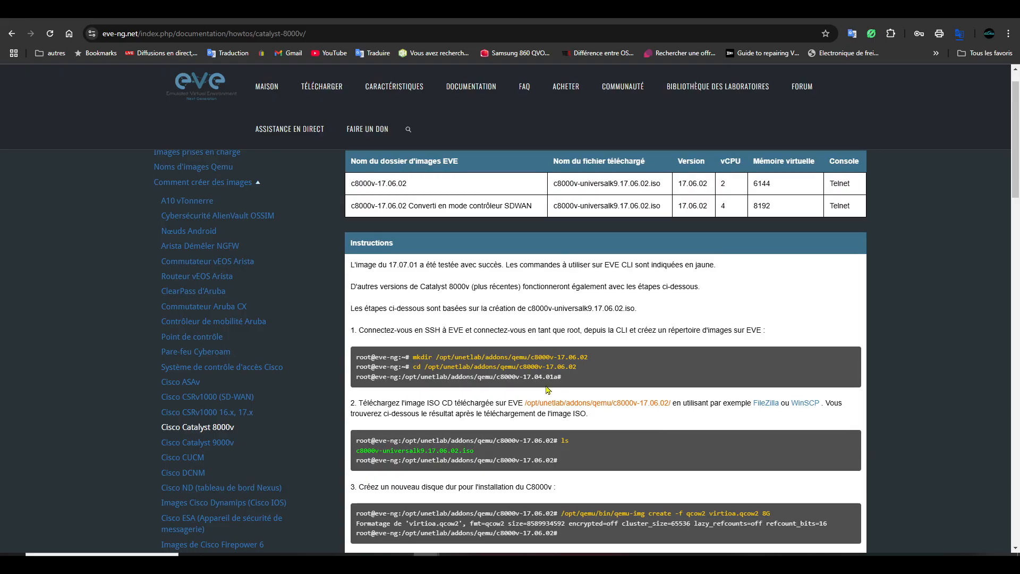
scroll(589, 400, "down", 3)
scroll(587, 409, "down", 5)
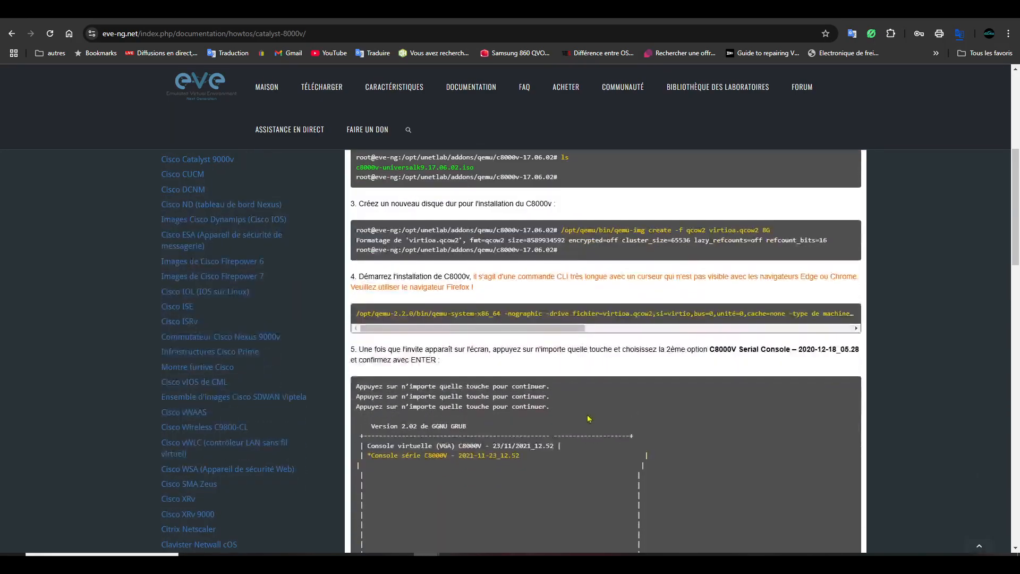
scroll(573, 426, "down", 15)
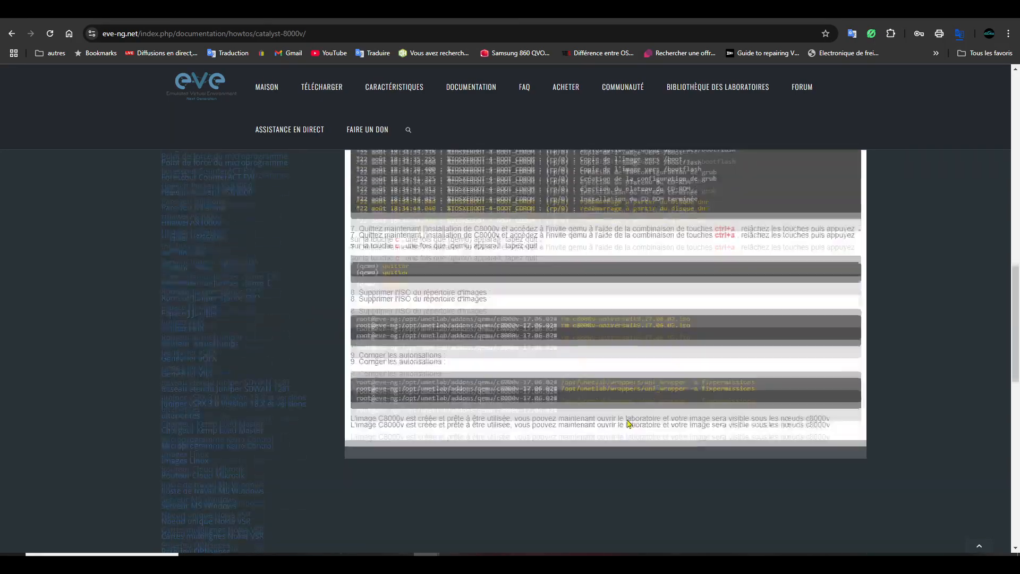
scroll(622, 423, "down", 4)
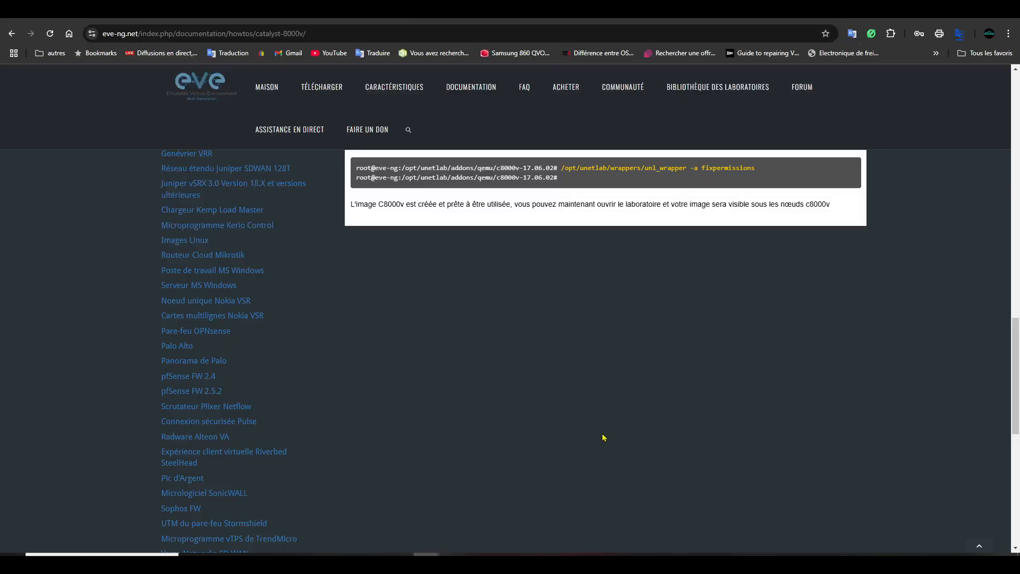
scroll(604, 438, "up", 20)
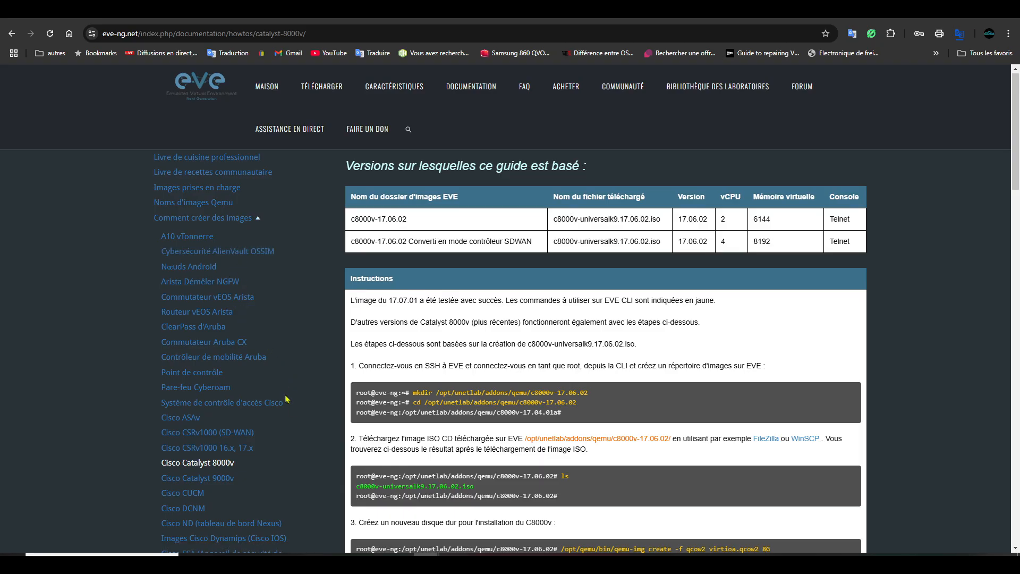
scroll(288, 396, "down", 1)
scroll(288, 396, "down", 2)
scroll(288, 396, "down", 4)
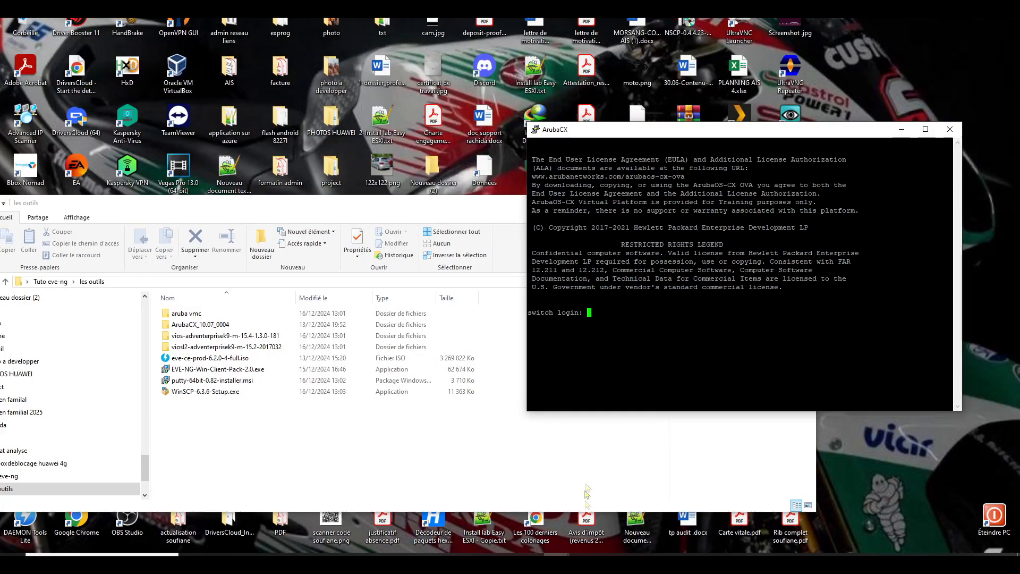
left_click(427, 555)
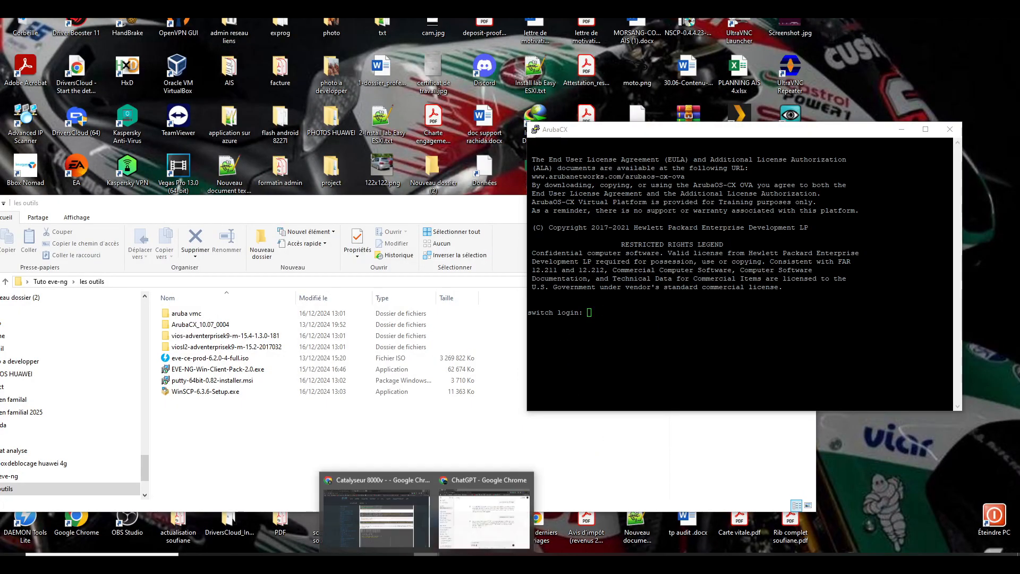
left_click(375, 518)
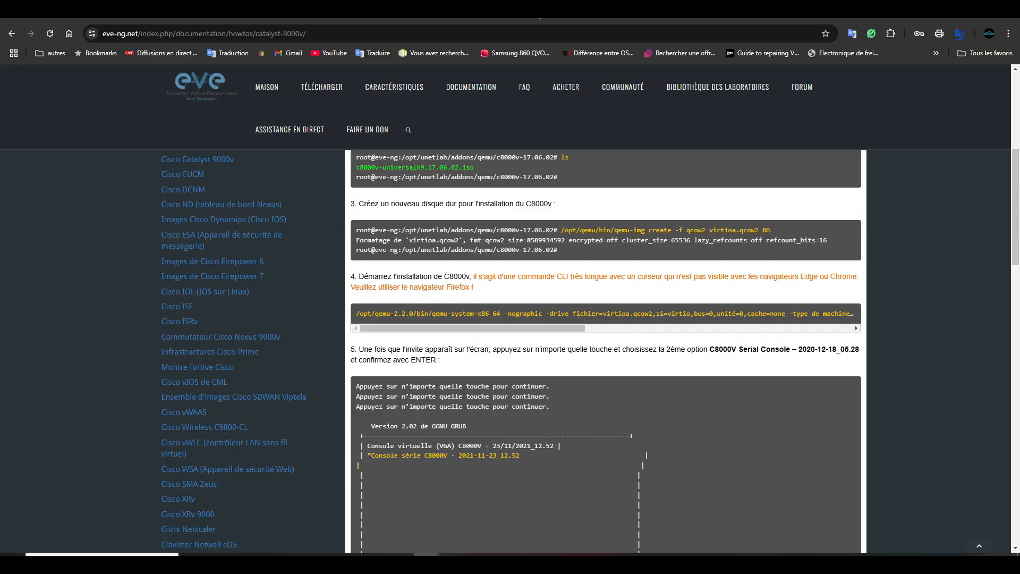
- Google 'login switch aruba' in a new tab and open HPE's AOS-CX first-time login guide
key("ctrl+t")
left_click(627, 210)
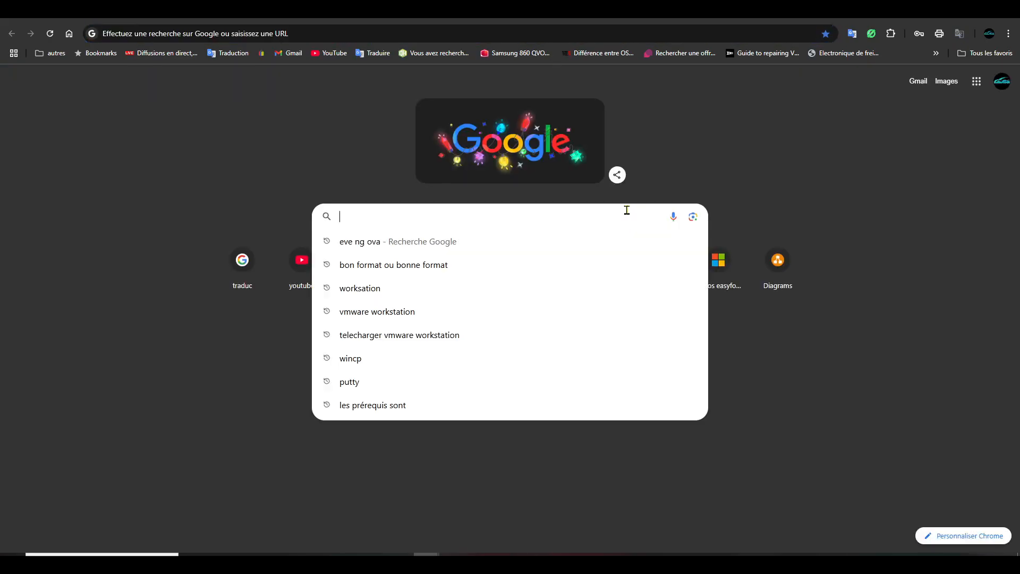
type("login")
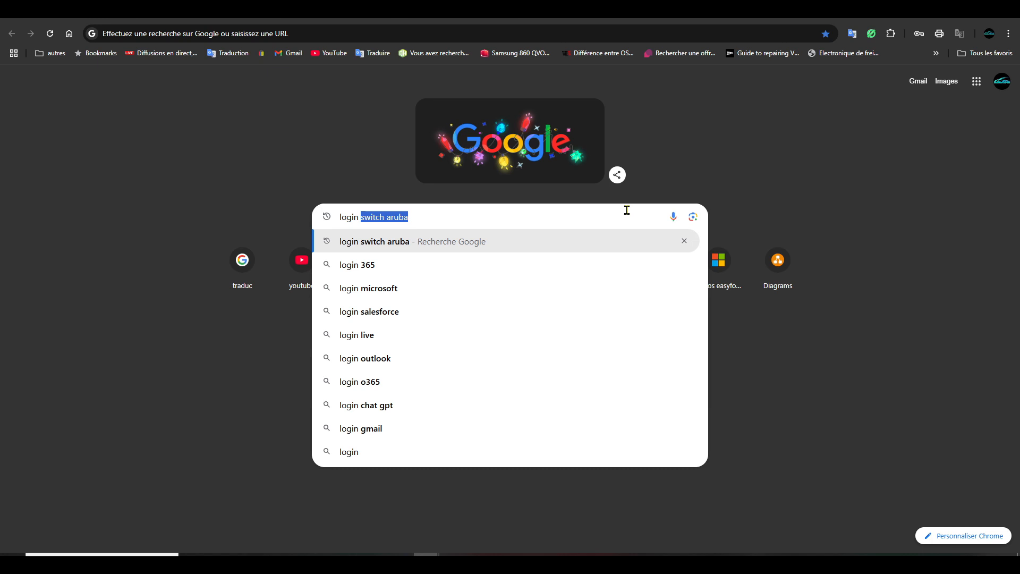
key("Right")
key("Return")
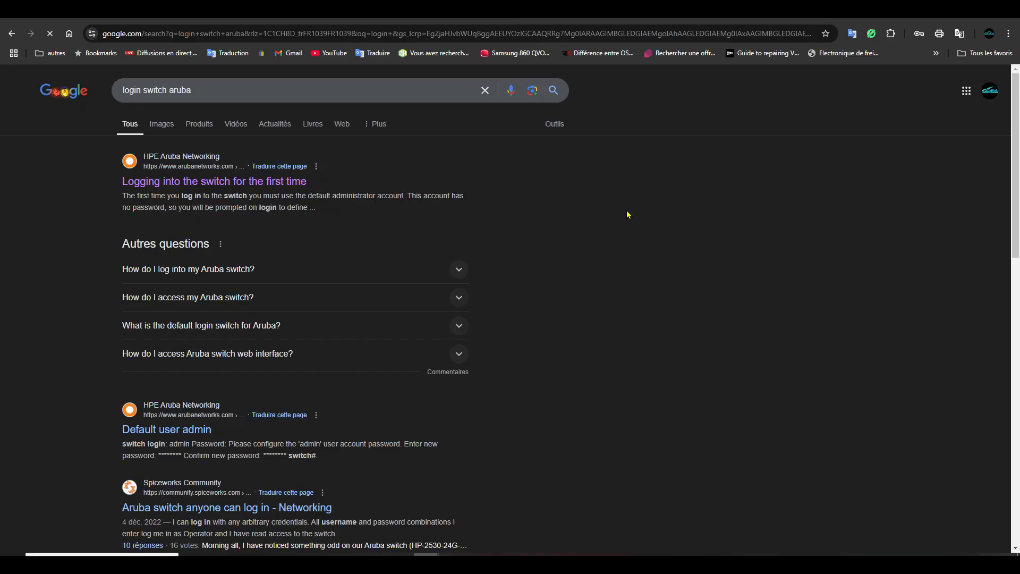
left_click(268, 186)
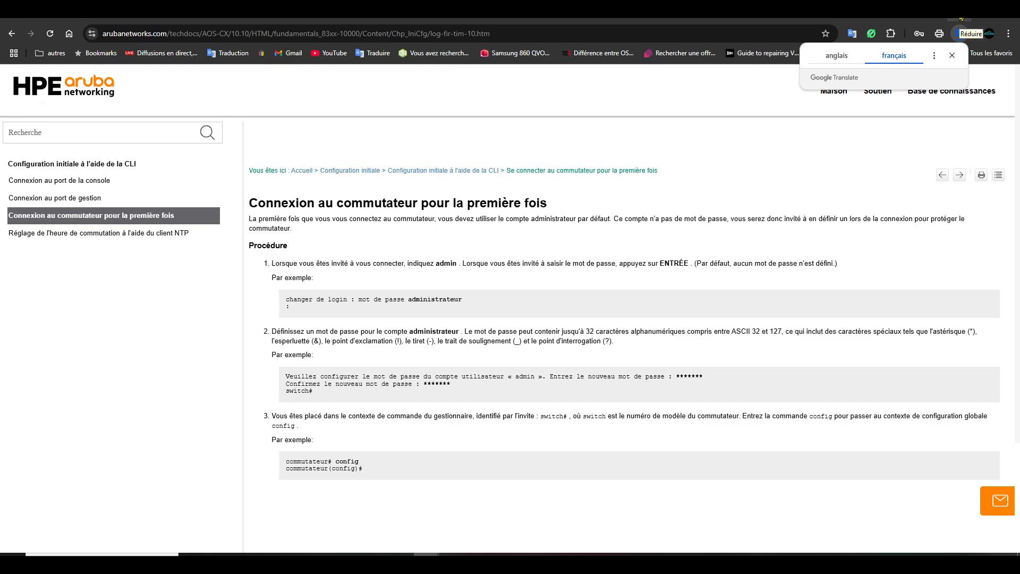
- Log in to the Aruba CX console as admin with a blank password and set a new admin password
left_click(472, 19)
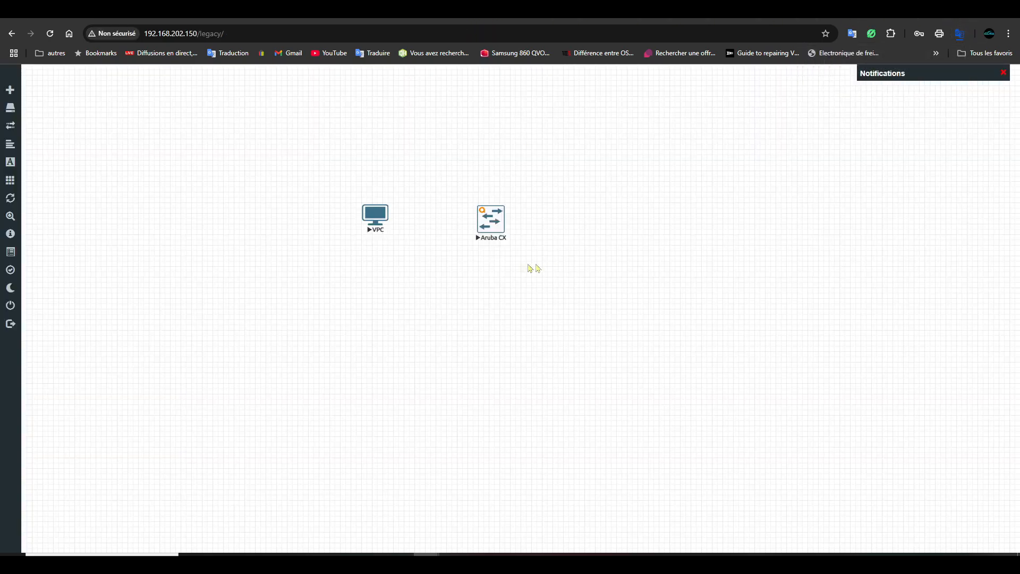
mouse_move(563, 553)
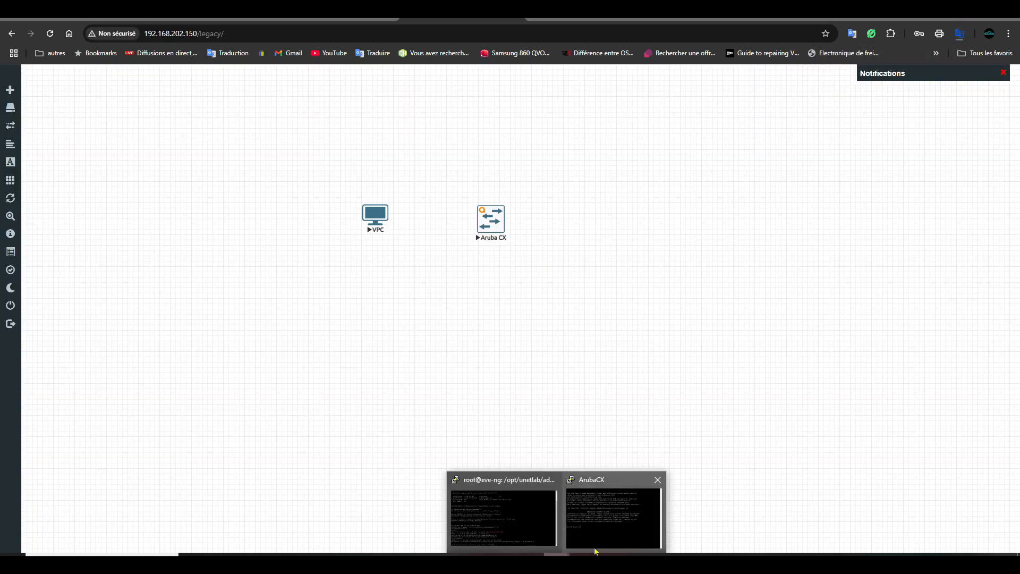
left_click(603, 535)
left_click_drag(623, 346, 625, 336)
left_click(636, 323)
type("admin")
key("Return")
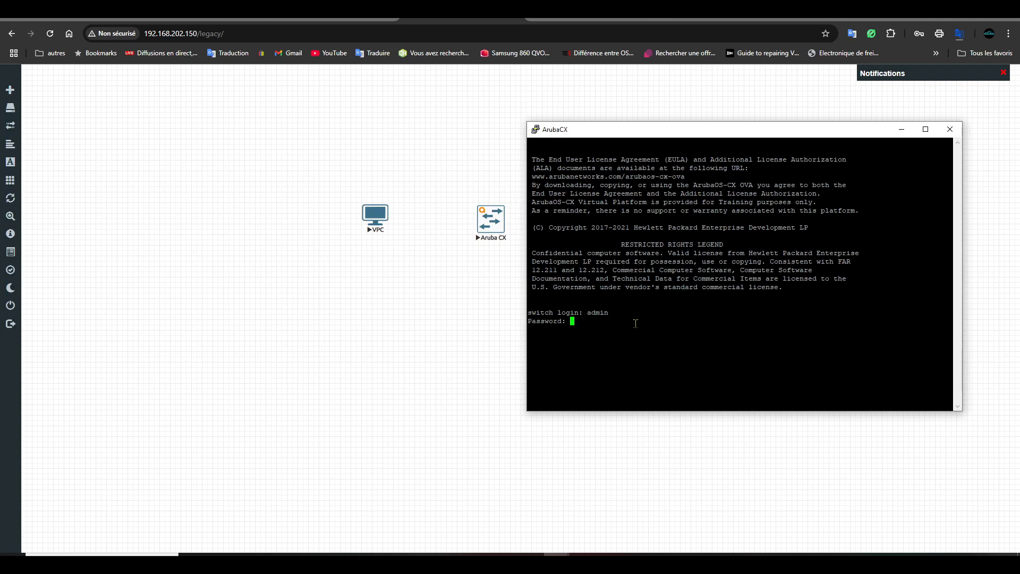
key("Return")
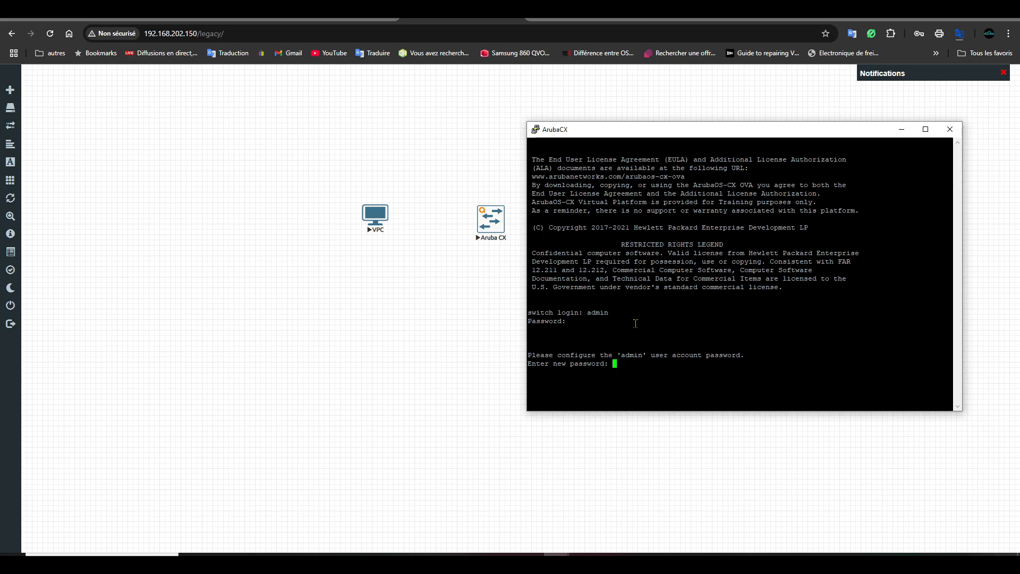
type("********")
key("Return")
type("*********")
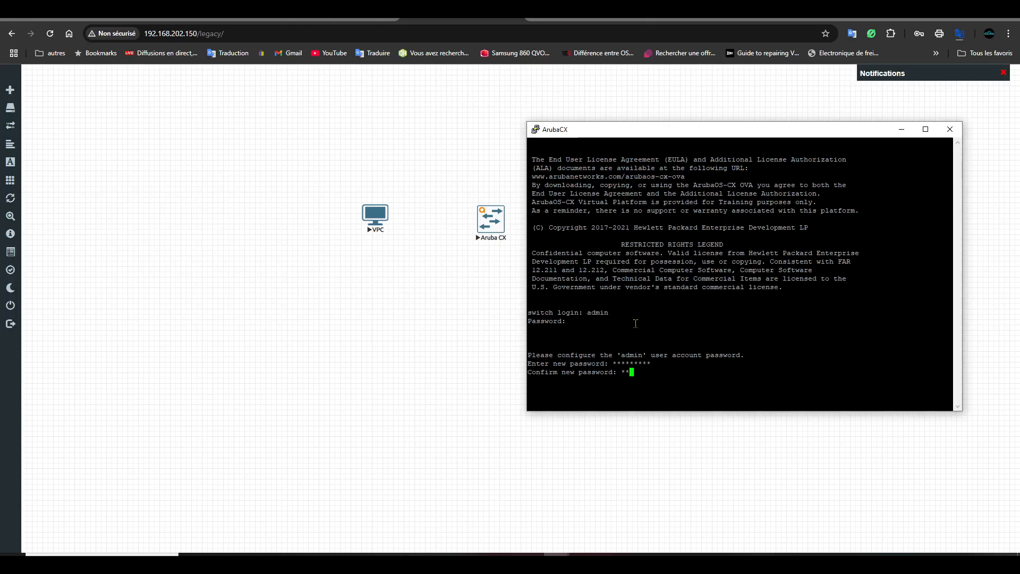
key("Return")
- Run 'show interface brief' on the Aruba CX switch, page through the port list, then minimize PuTTY
left_click_drag(837, 132, 773, 121)
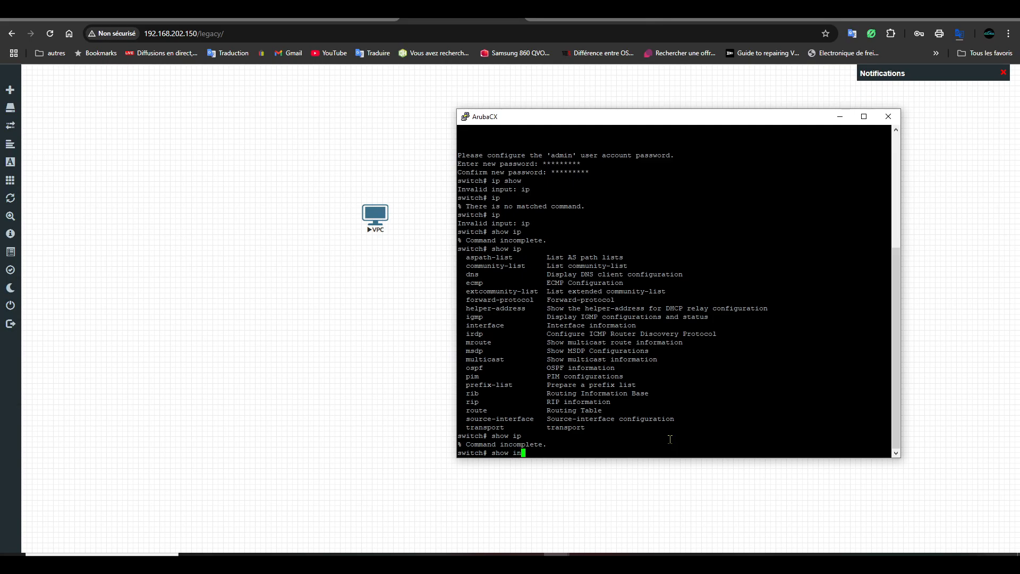
type("terface br")
key("Return")
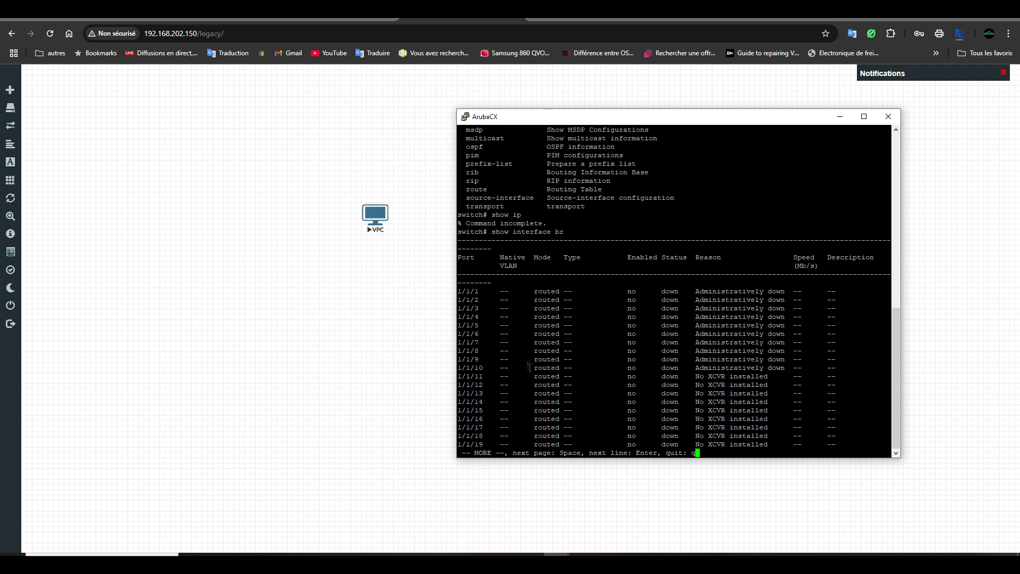
key("Return")
key("Return")
key("Return")
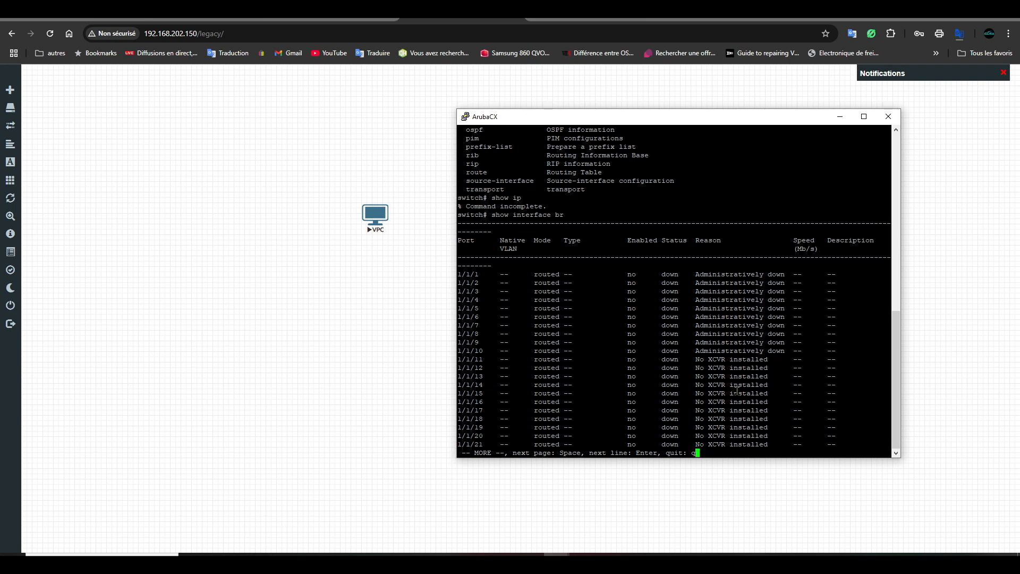
key("q")
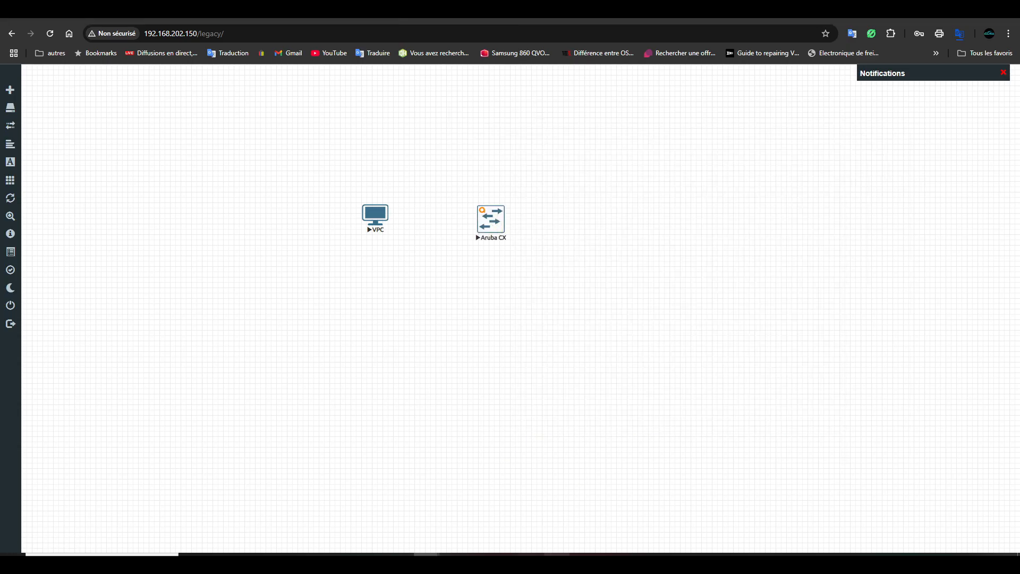
mouse_move(557, 555)
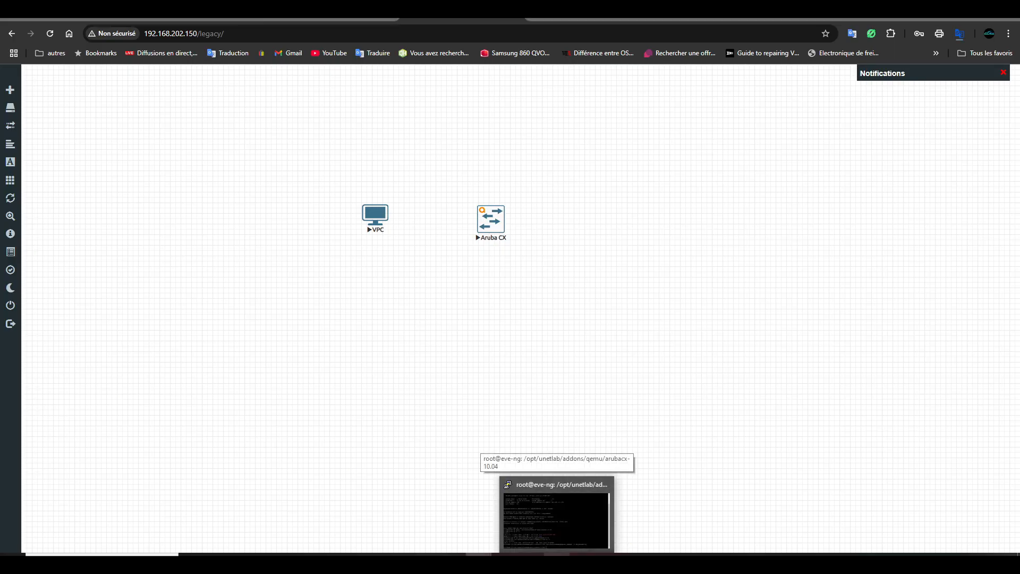
- Open the 'Cisco vIOS de CML' guide and select the router node's mkdir command
left_click(334, 14)
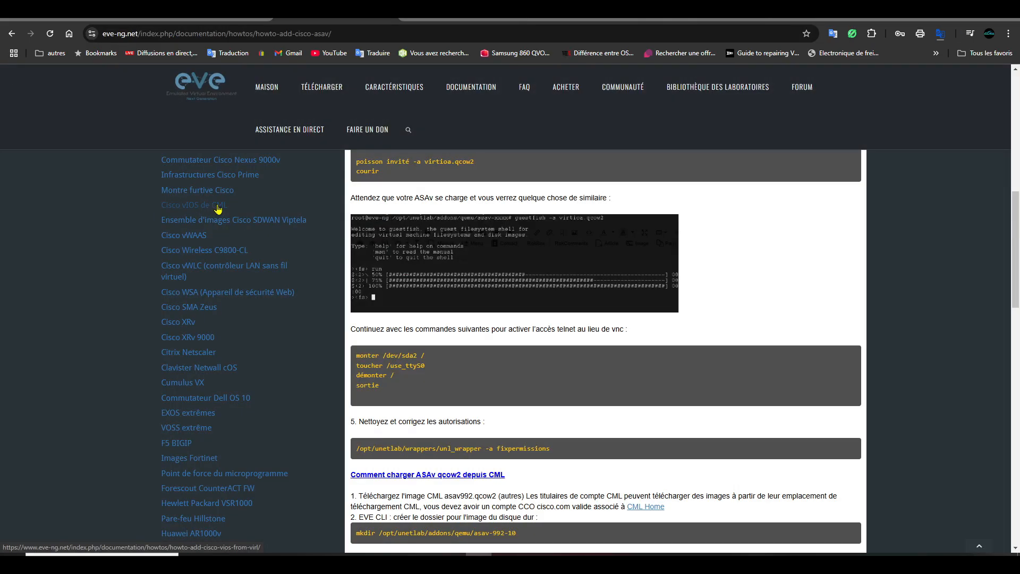
left_click(218, 206)
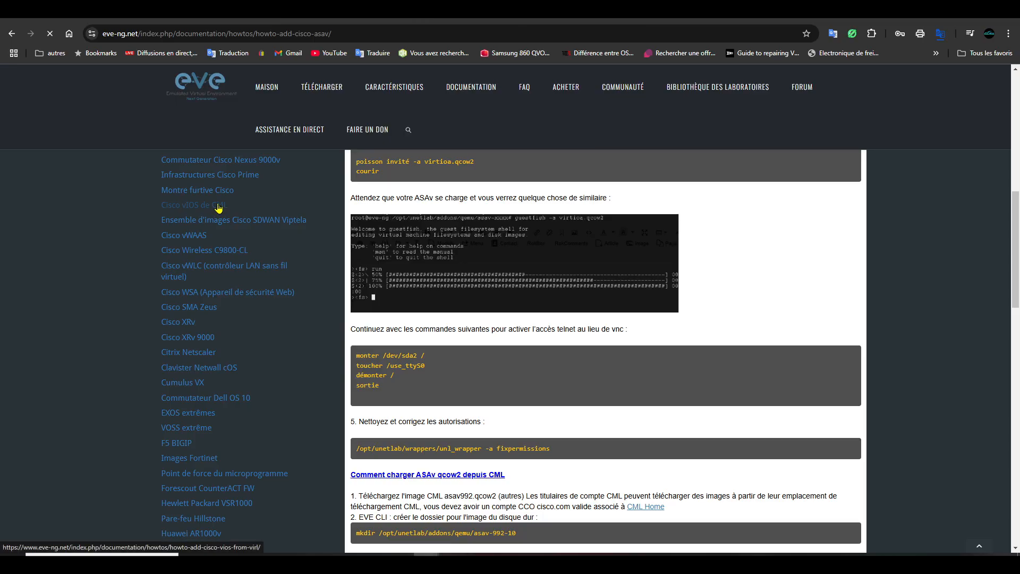
scroll(457, 361, "down", 6)
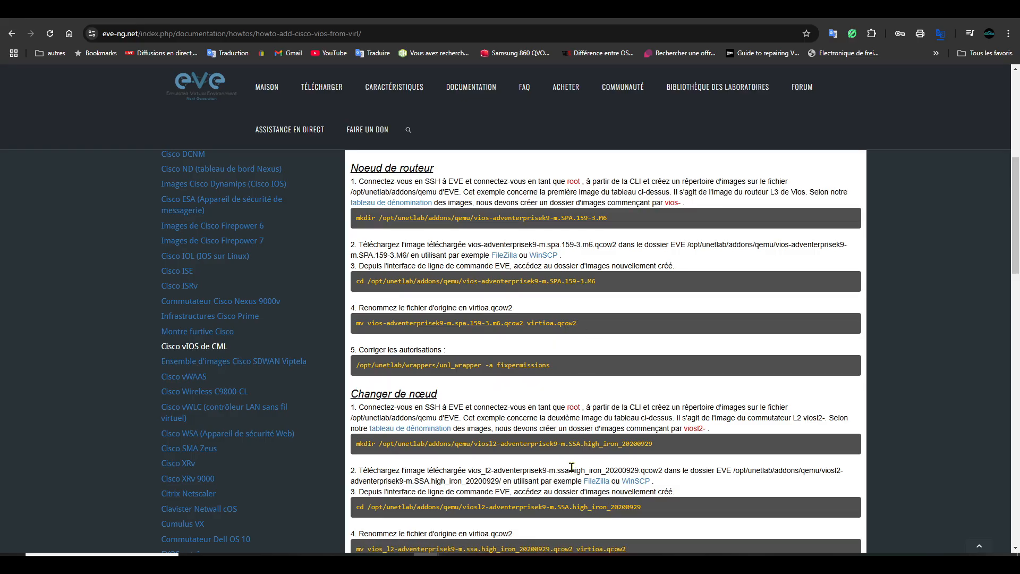
scroll(567, 470, "down", 5)
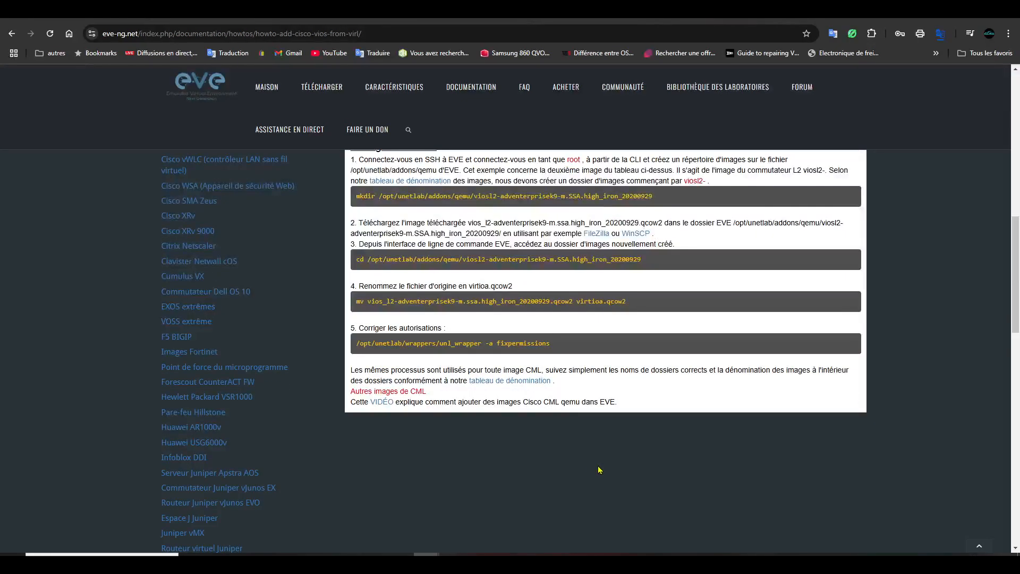
scroll(585, 402, "up", 5)
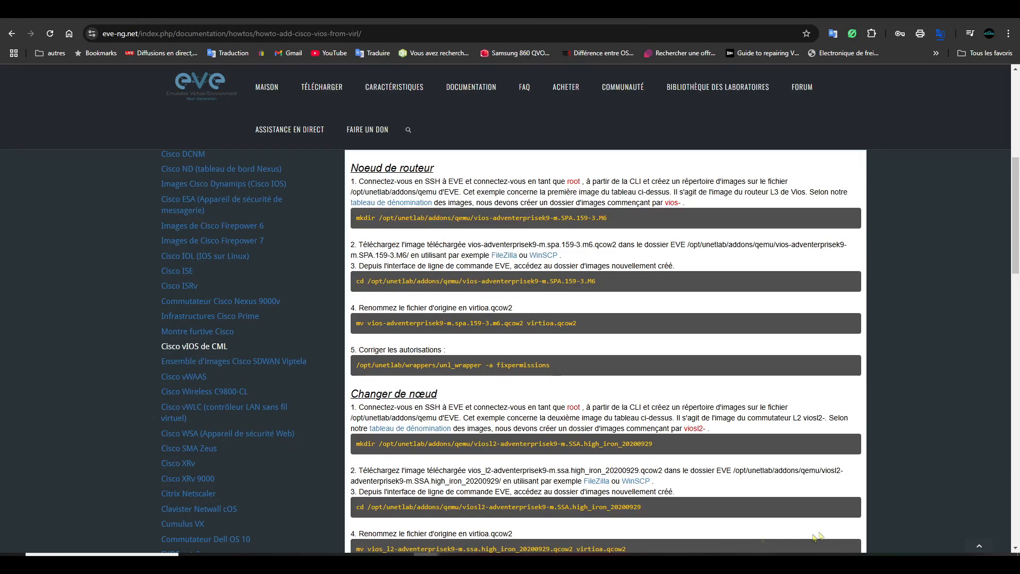
left_click(556, 563)
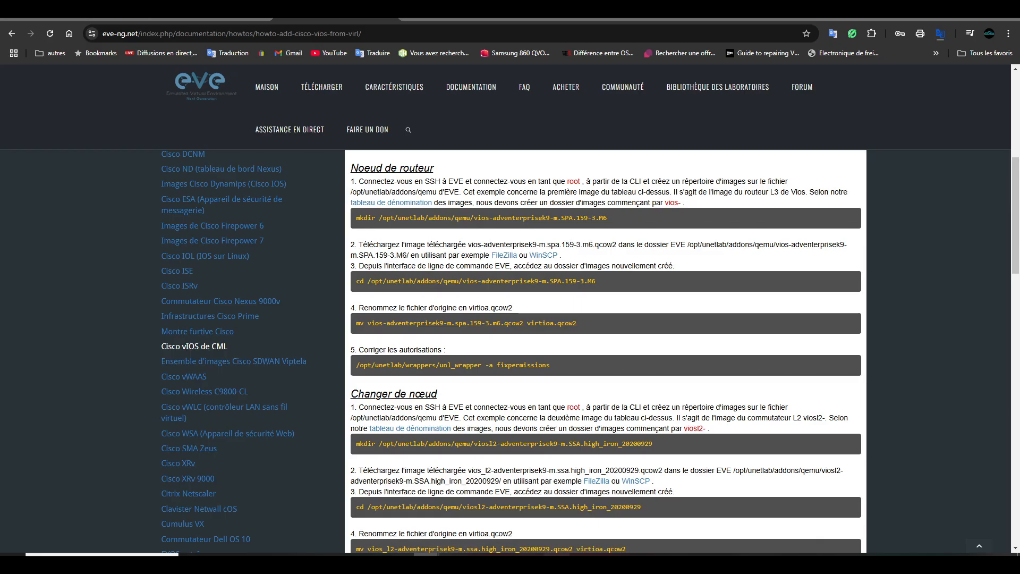
left_click(691, 296)
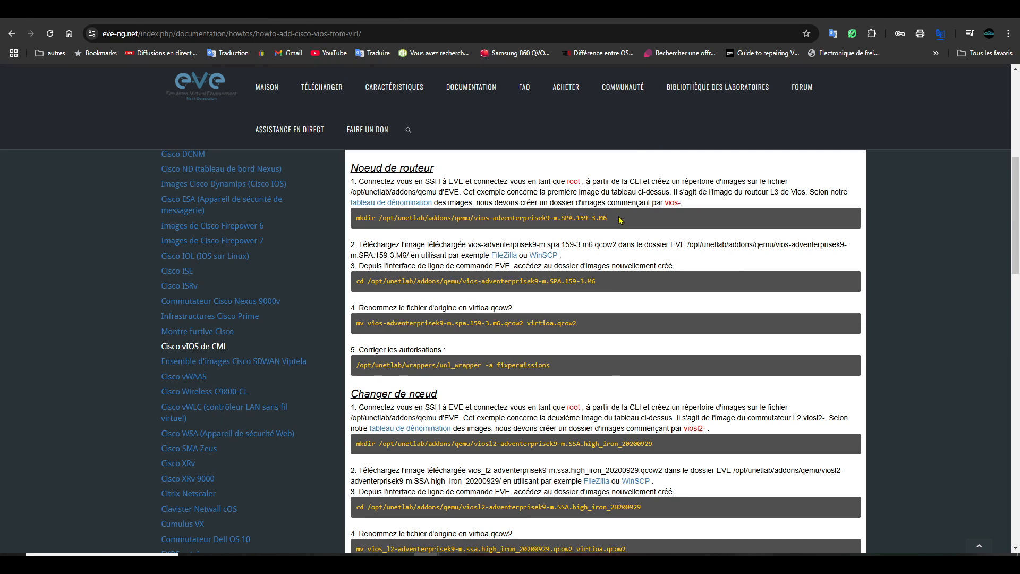
left_click_drag(620, 220, 355, 220)
- Copy the router mkdir command and run it in PuTTY to create the vios-adventerprisek9-m.SPA.159-3.M6 folder
right_click(390, 235)
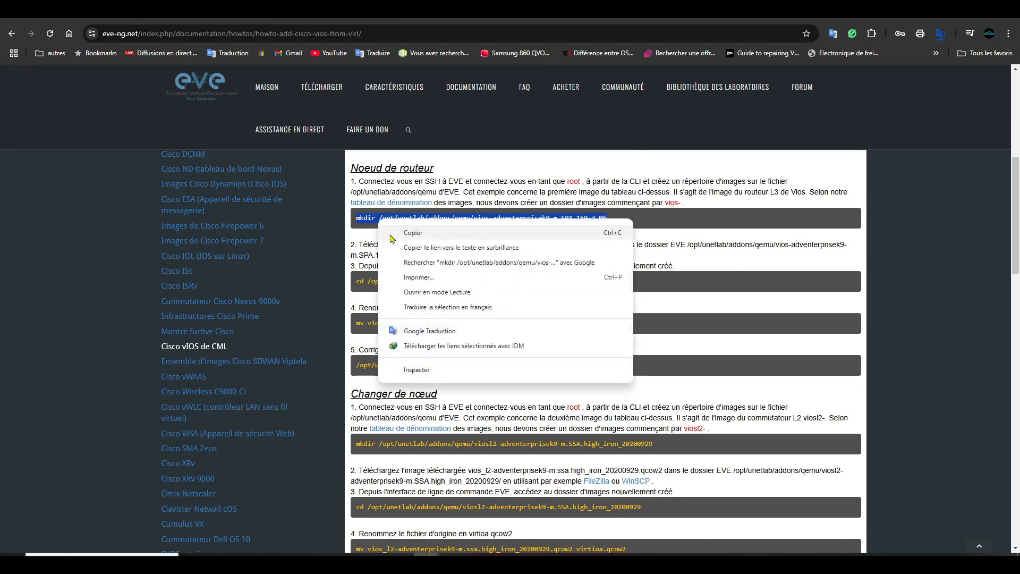
left_click(414, 233)
key("alt+Tab")
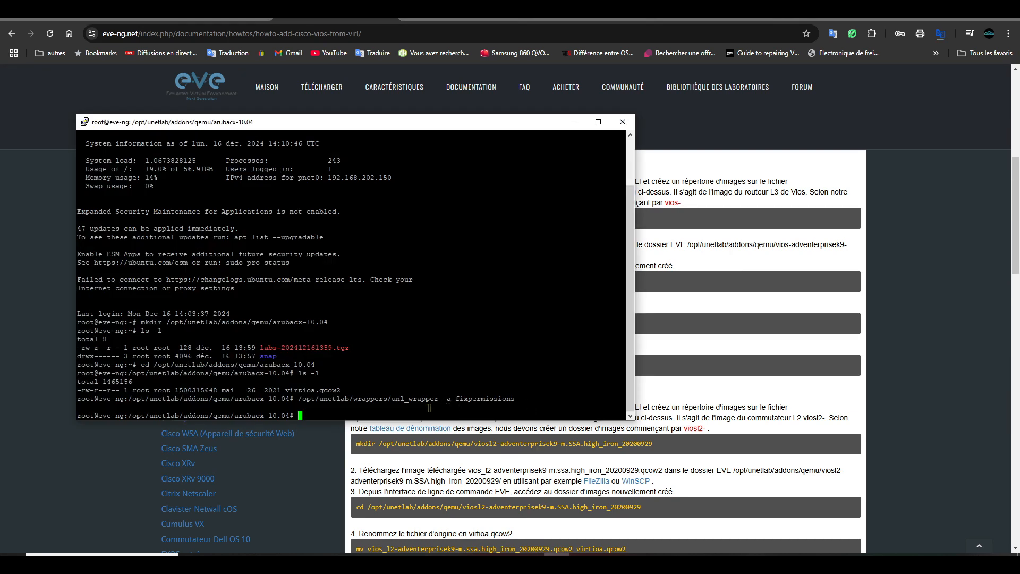
right_click(381, 408)
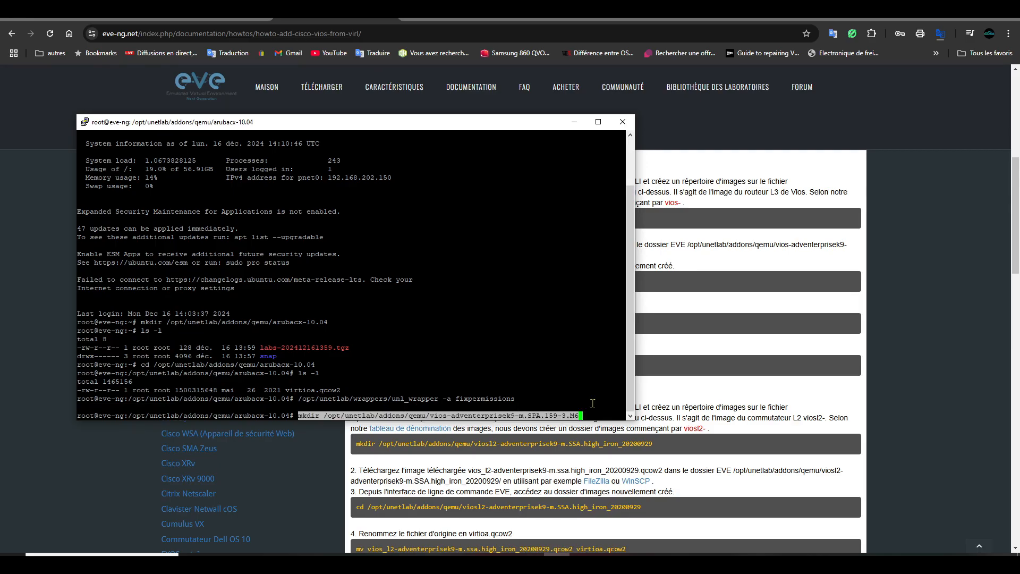
key("Return")
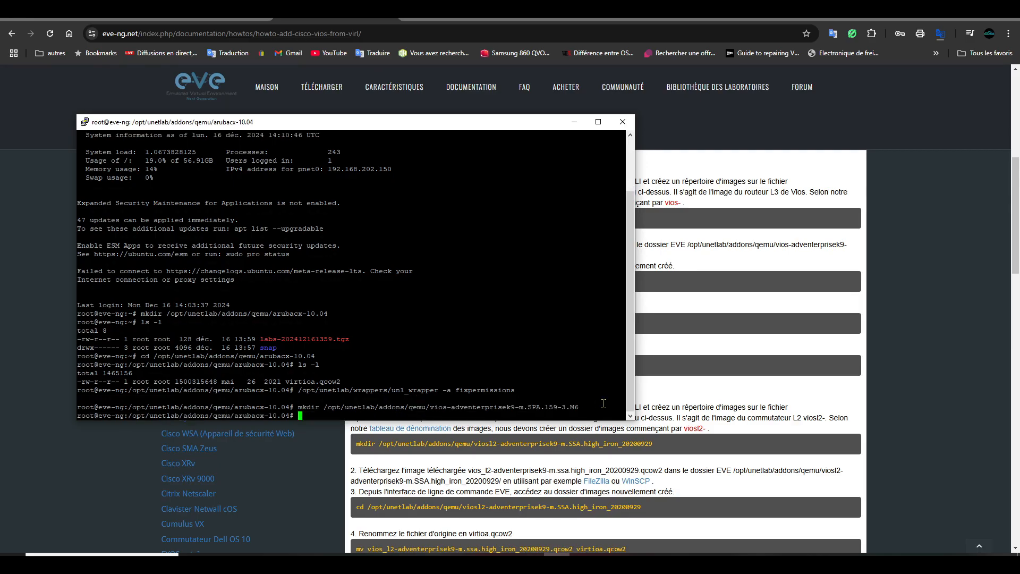
- Change into the new vios folder, confirm with ls that it is empty, and bring up WinSCP
key("Up")
key("Left")
key("Left")
key("Left")
key("Left")
key("Left")
key("Left")
key("Left")
key("Left")
key("Left")
key("Left")
key("Left")
key("Left")
key("Left")
key("Left")
key("Left")
key("Left")
key("Left")
key("Left")
key("Left")
key("Left")
key("Left")
key("Left")
key("Left")
key("Left")
key("Left")
key("Left")
key("Left")
key("Left")
key("Left")
key("BackSpace")
key("BackSpace")
key("BackSpace")
key("BackSpace")
key("BackSpace")
key("BackSpace")
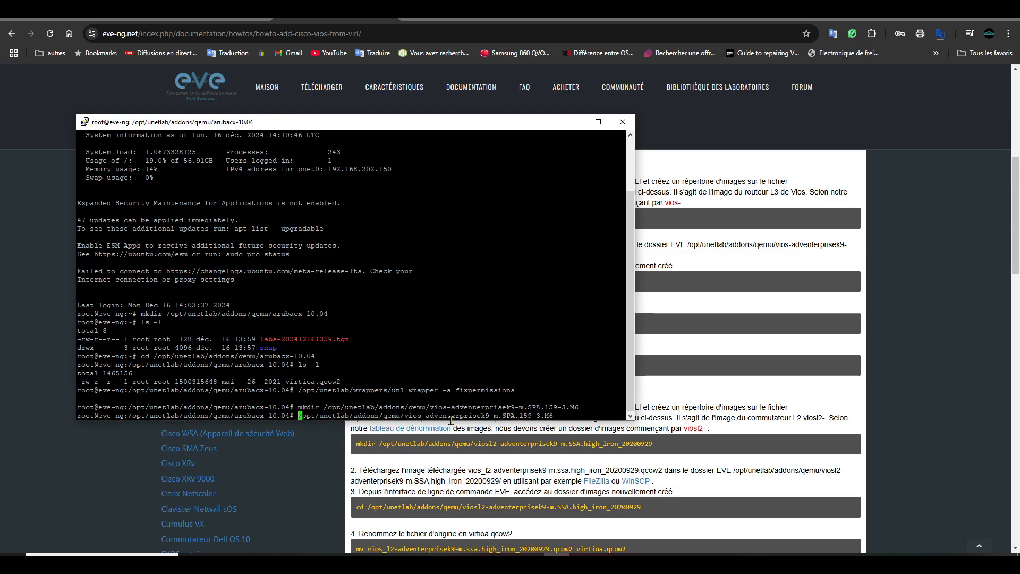
type("cd")
key("Return")
type("ls")
key("Return")
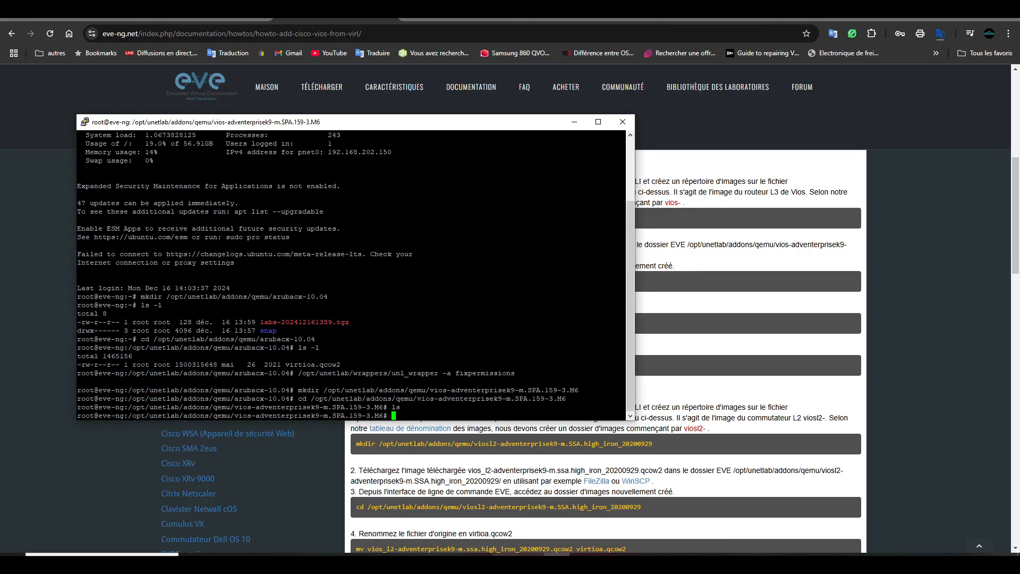
left_click(532, 561)
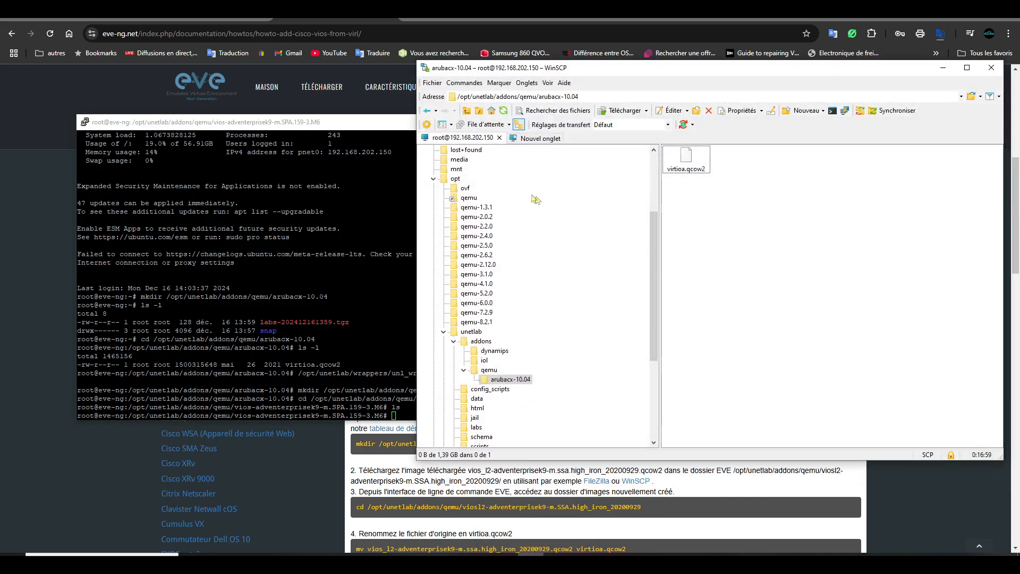
- In WinSCP, return to qemu, refresh, and open the new vios-adventerprisek9-m.SPA.159-3.M6 folder
left_click(428, 111)
left_click(428, 111)
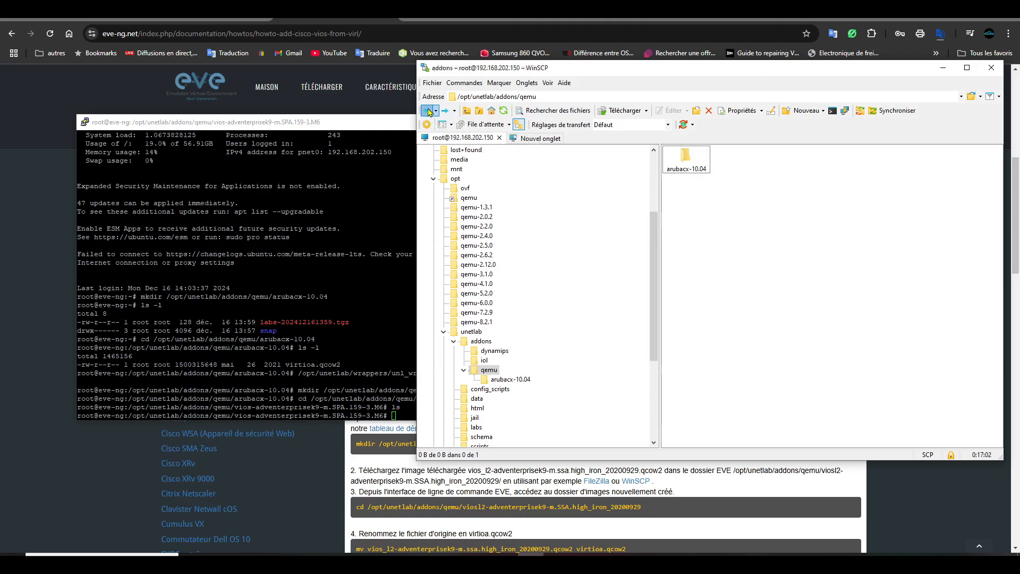
double_click(795, 162)
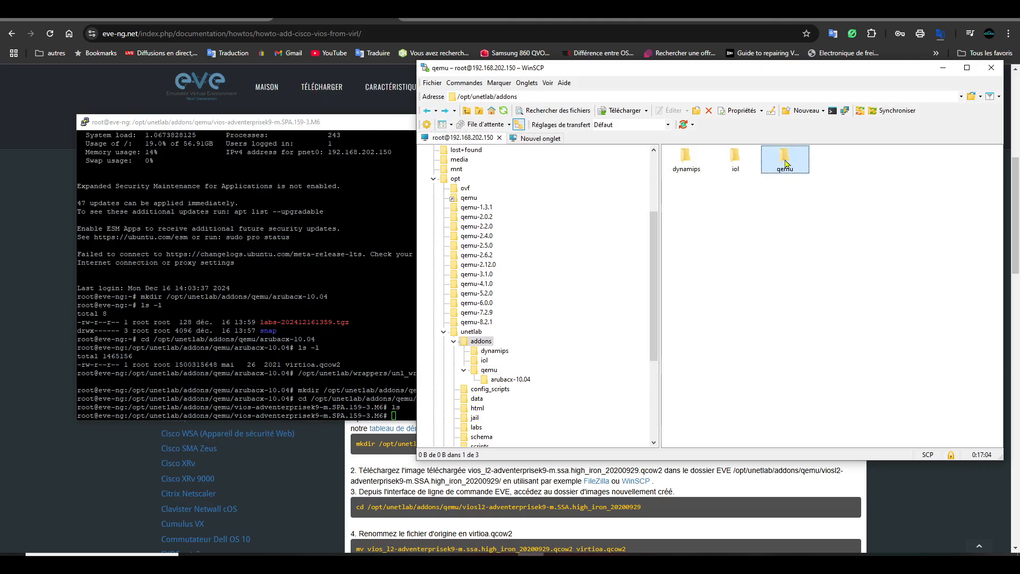
left_click(504, 111)
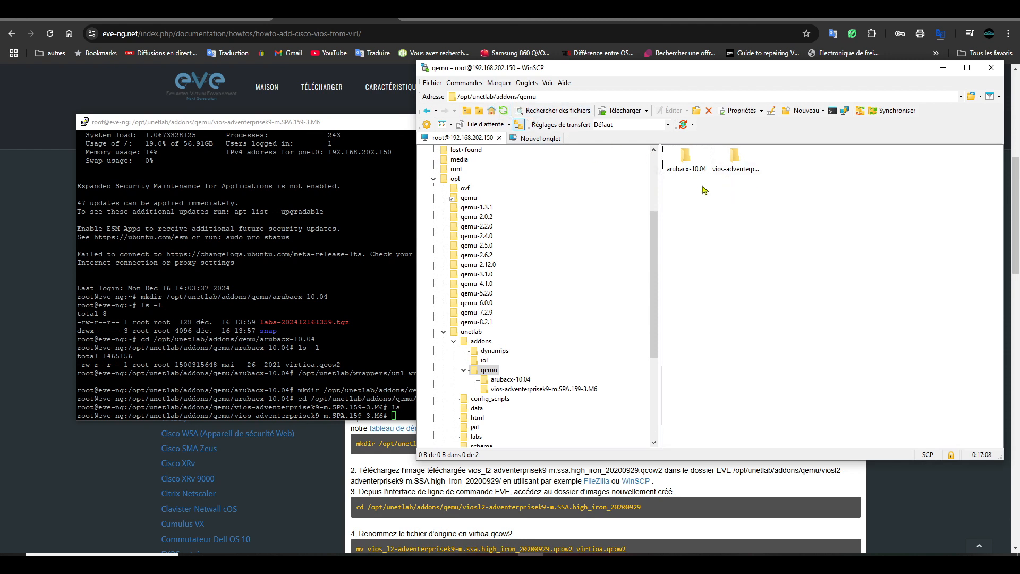
double_click(739, 158)
- Place the 'les outils' folder beside WinSCP and select viosl2-adventerprisek9-m-15.2-2017032
left_click_drag(824, 72, 515, 81)
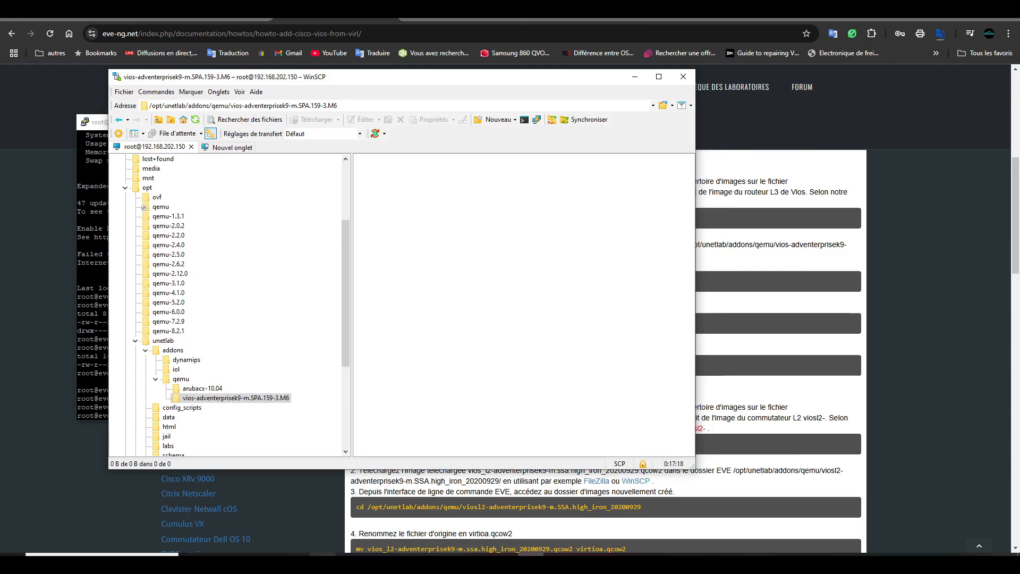
left_click(323, 563)
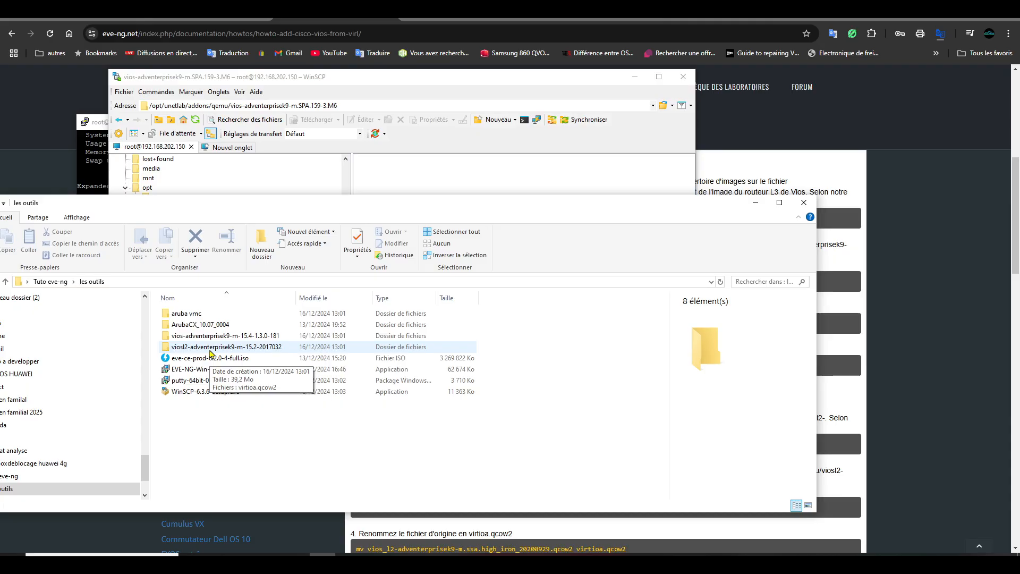
left_click_drag(359, 209, 359, 260)
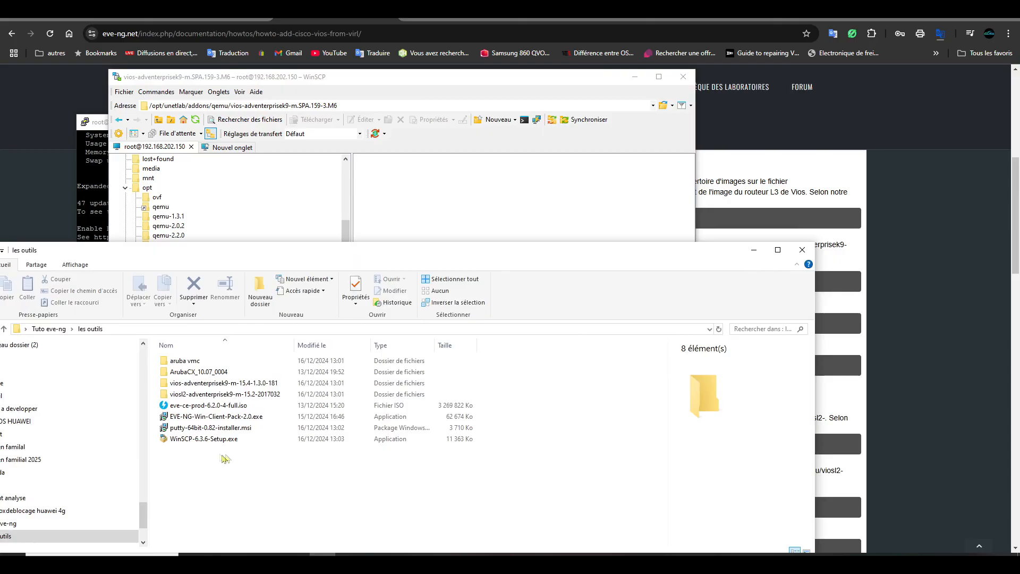
left_click(233, 396)
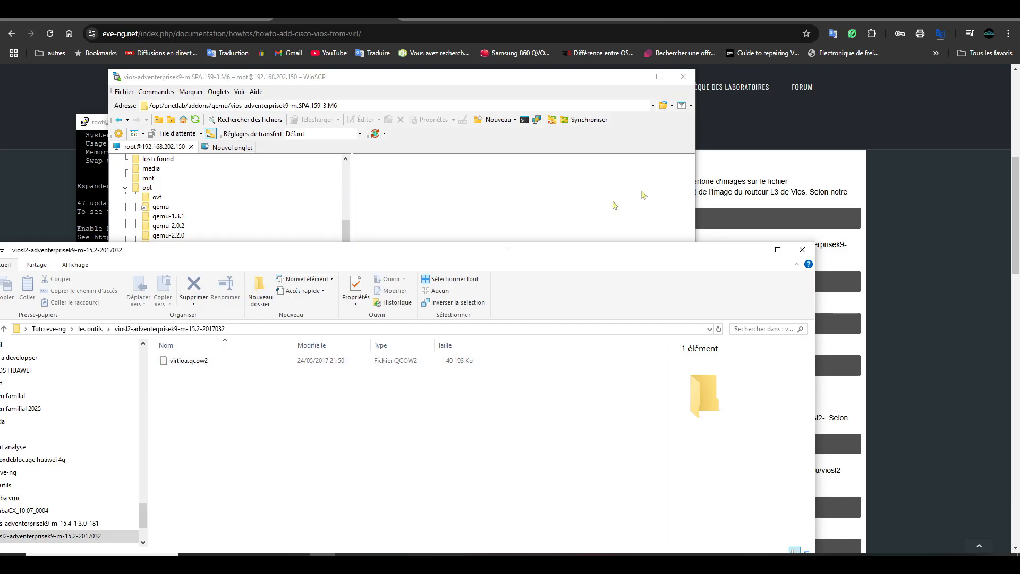
- Open the local vios-adventerprisek9-m-15.4-1.3.0-181 folder and arrange windows to reach virtioa.qcow2
left_click(635, 77)
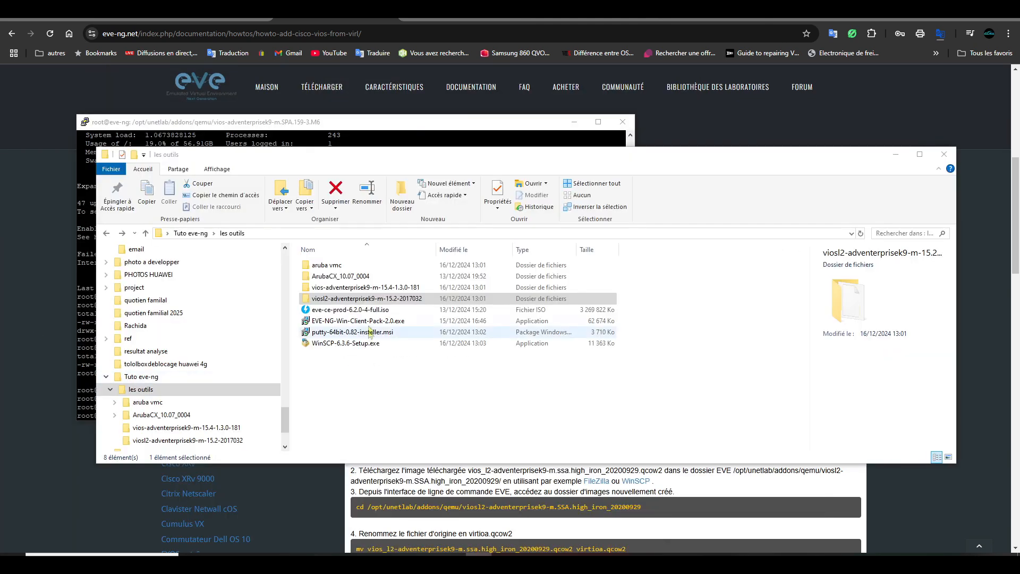
left_click(346, 290)
double_click(346, 290)
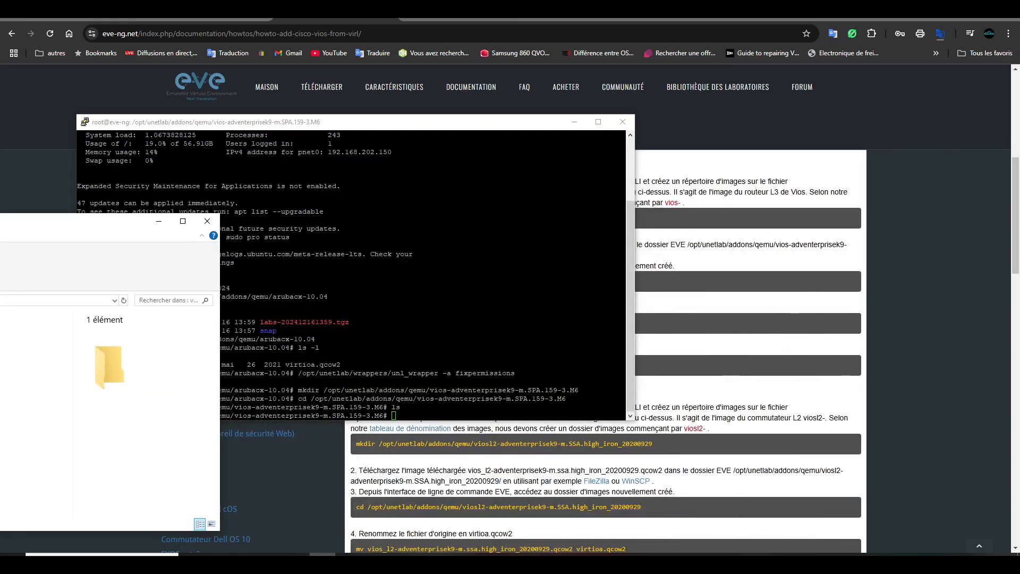
left_click_drag(373, 128, 692, 113)
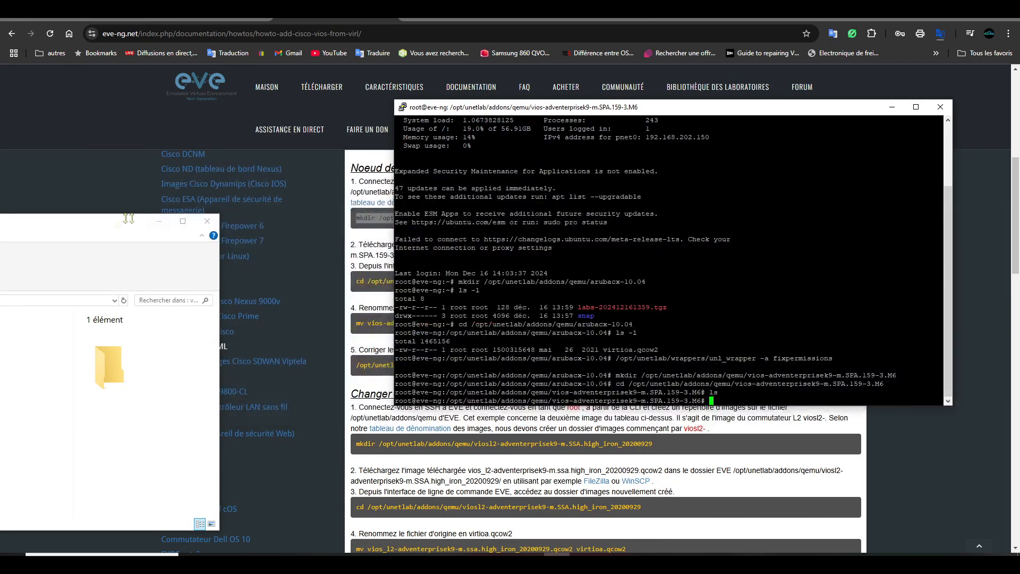
left_click_drag(127, 221, 247, 179)
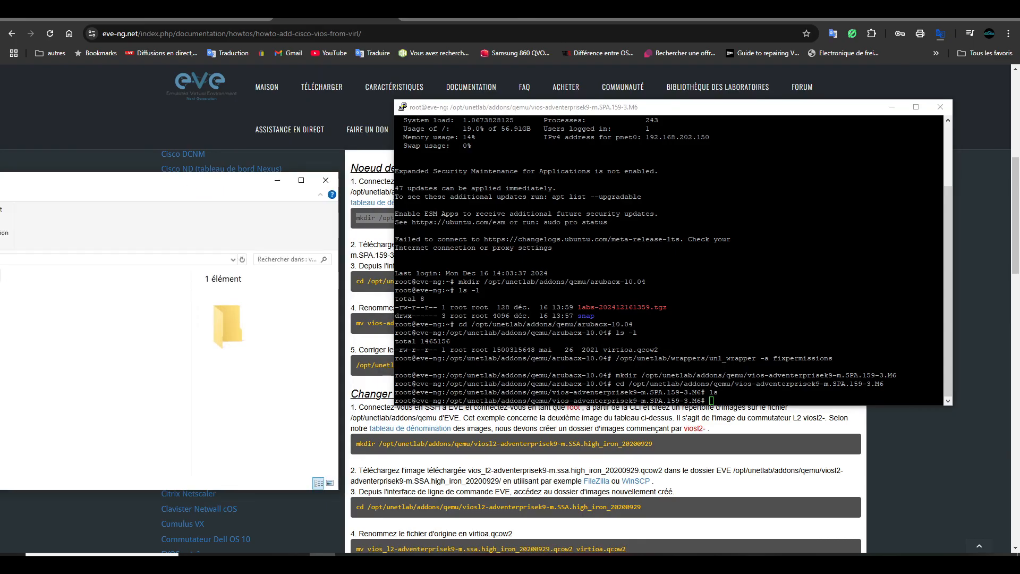
left_click_drag(0, 291, 552, 341)
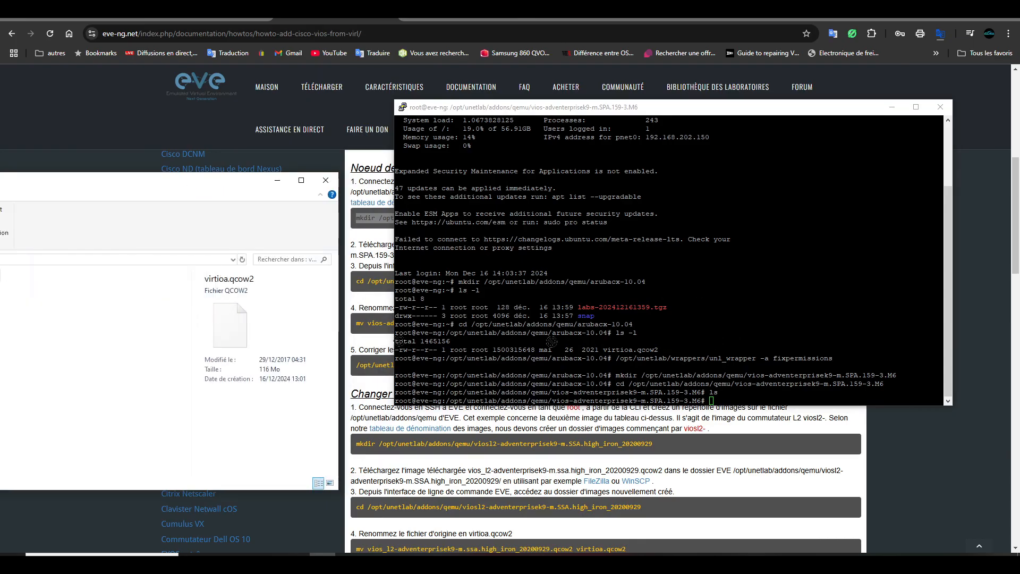
left_click(893, 107)
- Upload virtioa.qcow2 into WinSCP's vios-adventerprisek9-m.SPA.159-3.M6 folder and confirm the transfer
left_click(531, 554)
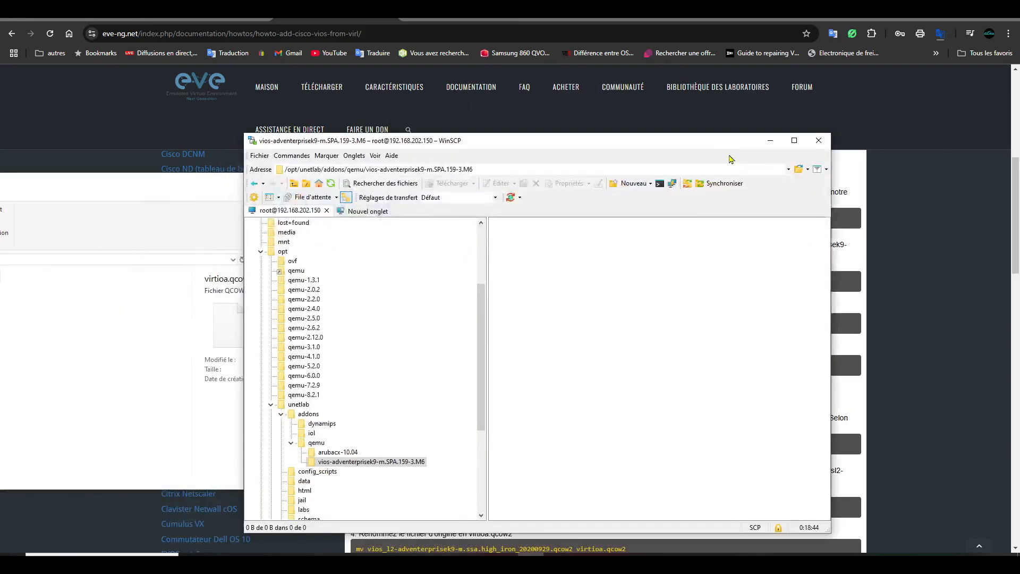
left_click(254, 183)
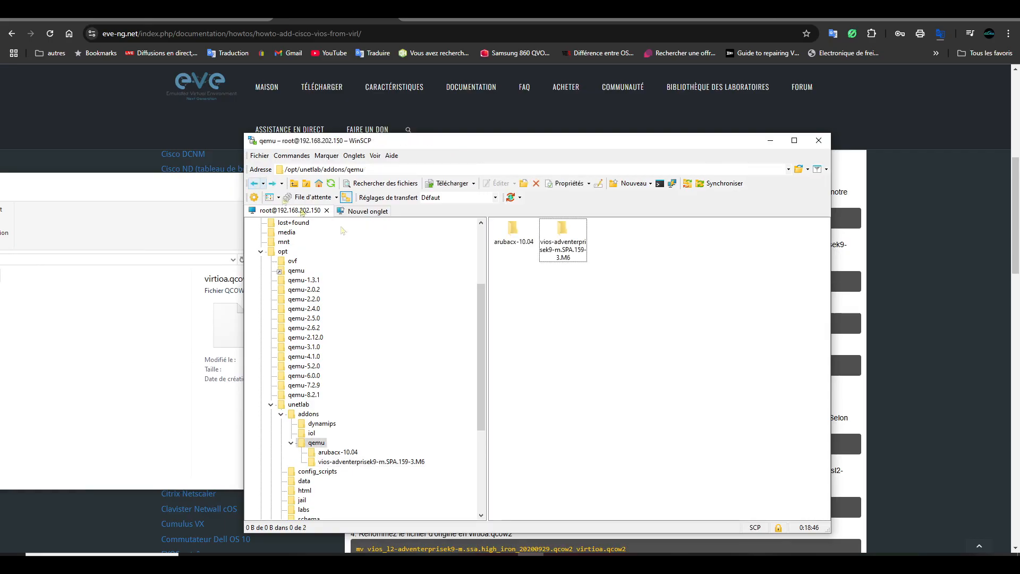
double_click(566, 245)
left_click_drag(0, 275, 676, 303)
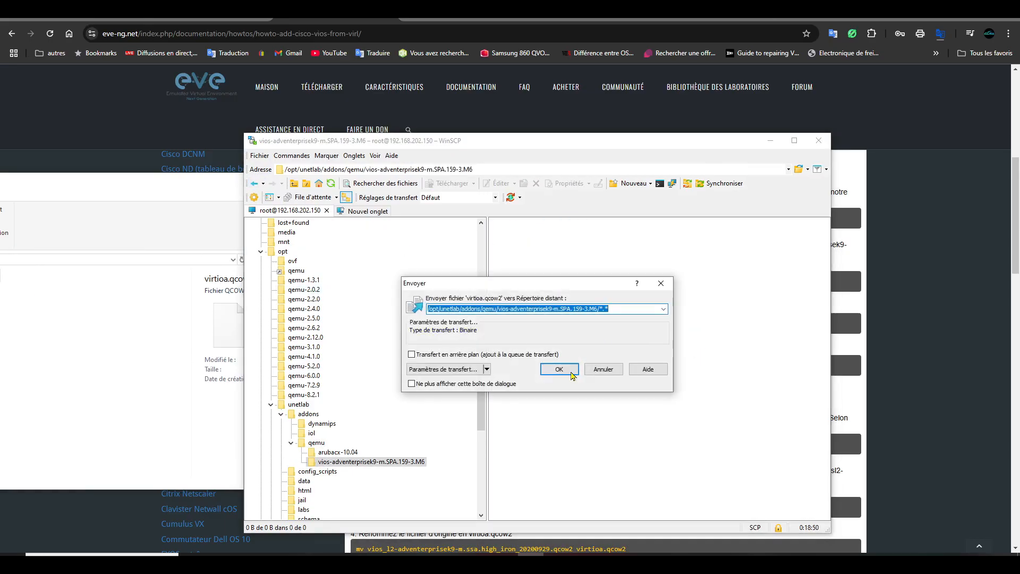
left_click(573, 374)
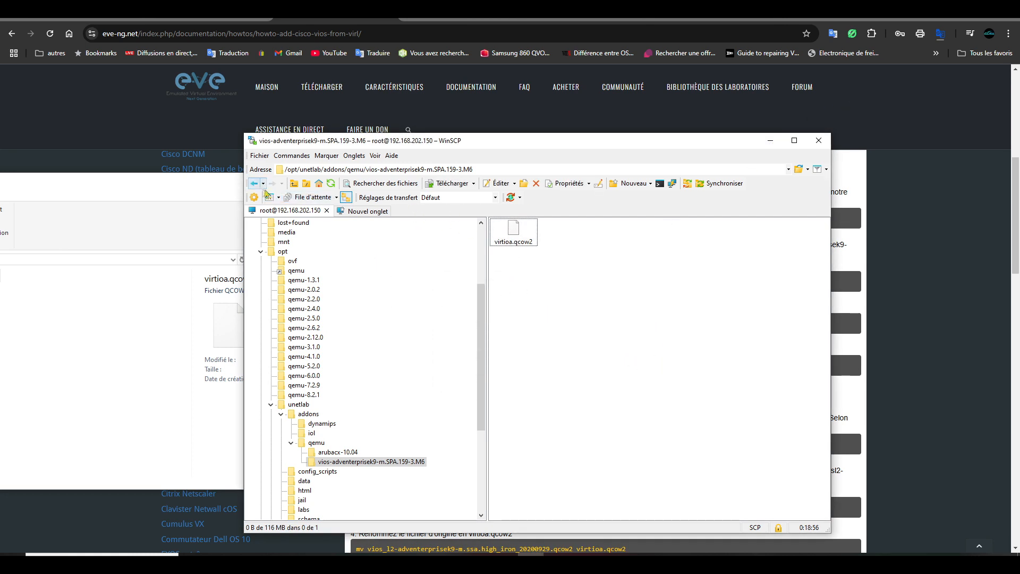
left_click(771, 141)
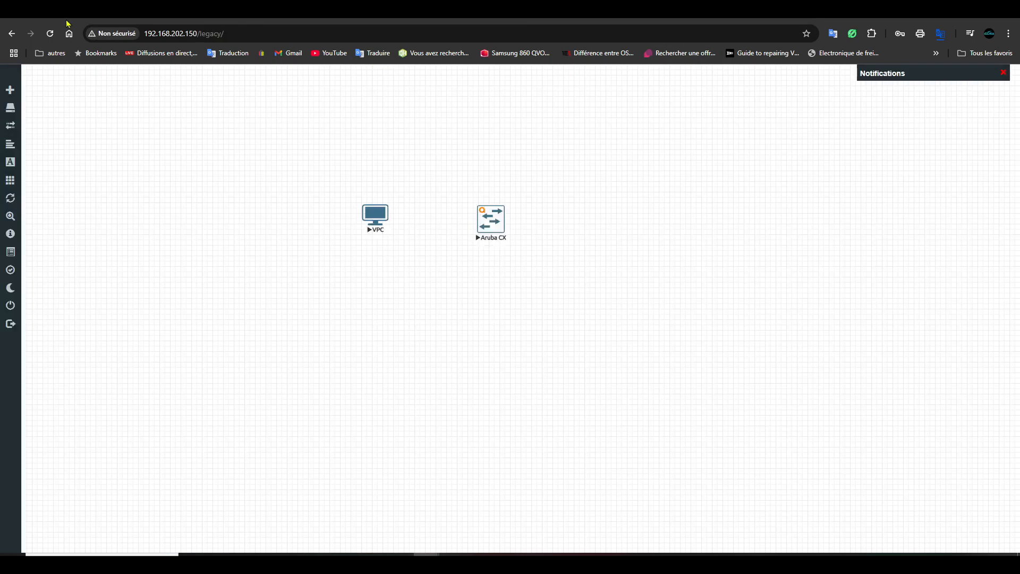
- Reload the lab and add a node from the 'Routeur Cisco vIOS' template with default settings
left_click(50, 33)
right_click(357, 273)
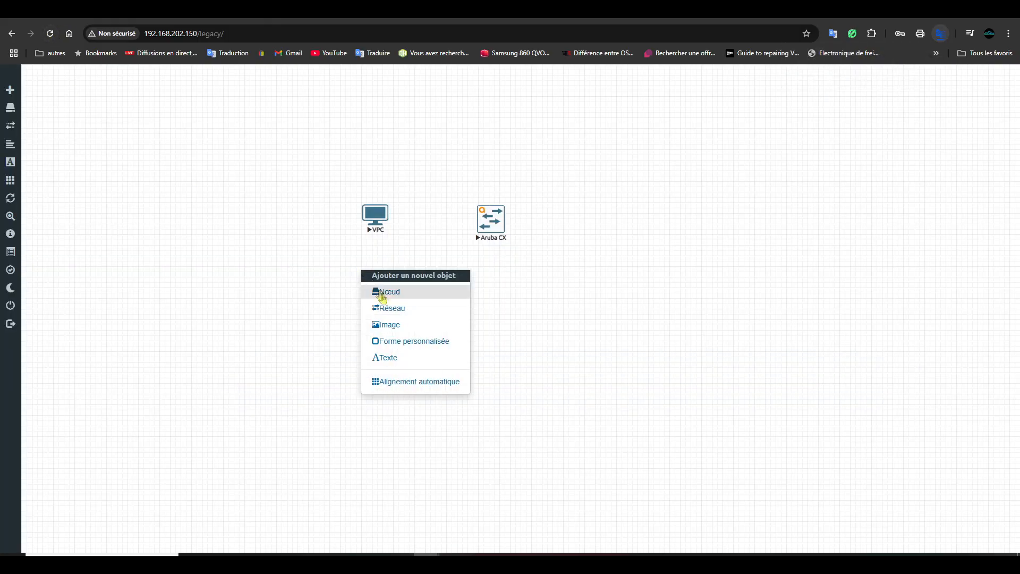
left_click(393, 292)
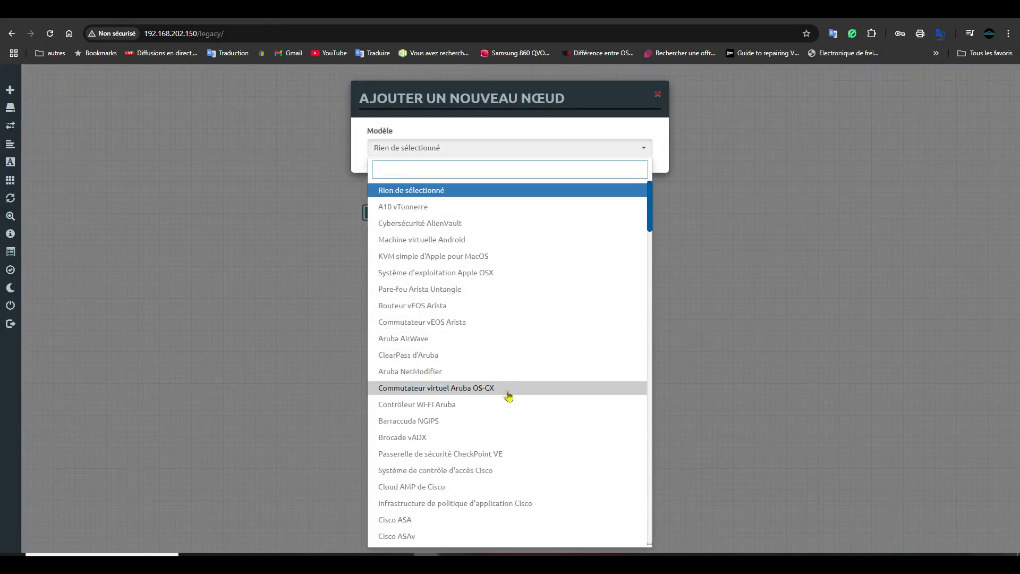
scroll(511, 410, "down", 4)
scroll(511, 420, "down", 8)
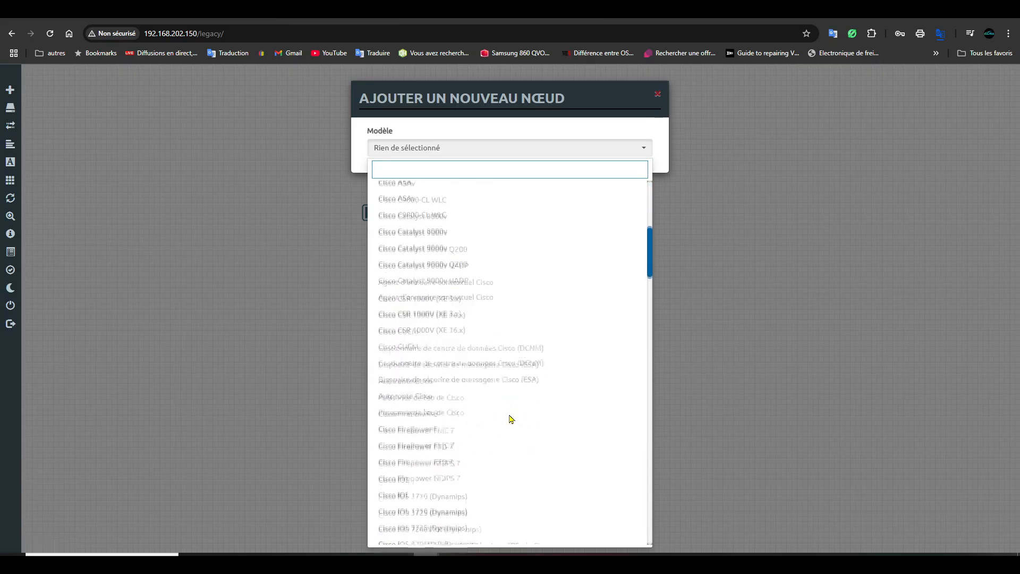
scroll(510, 423, "down", 2)
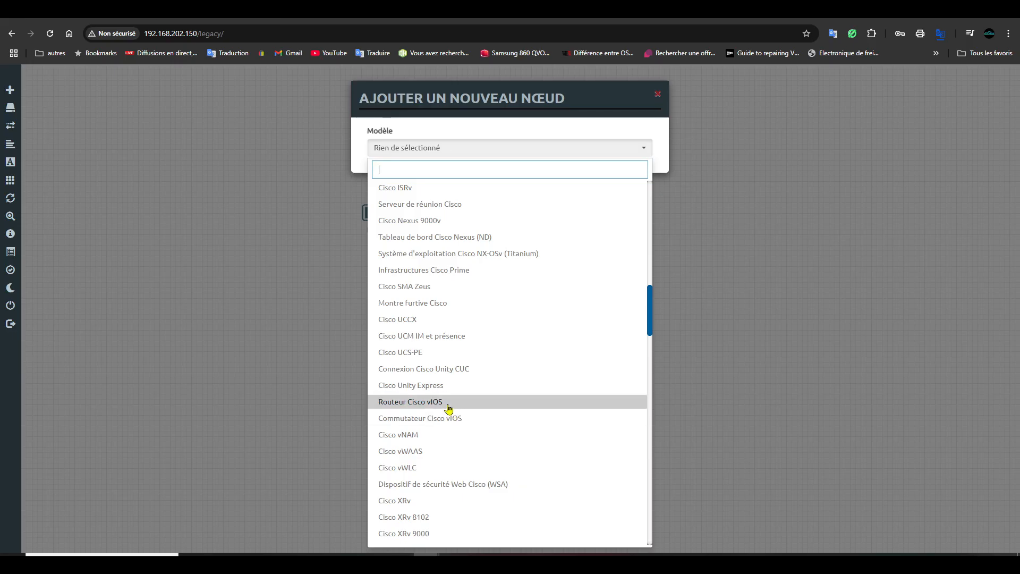
left_click(449, 408)
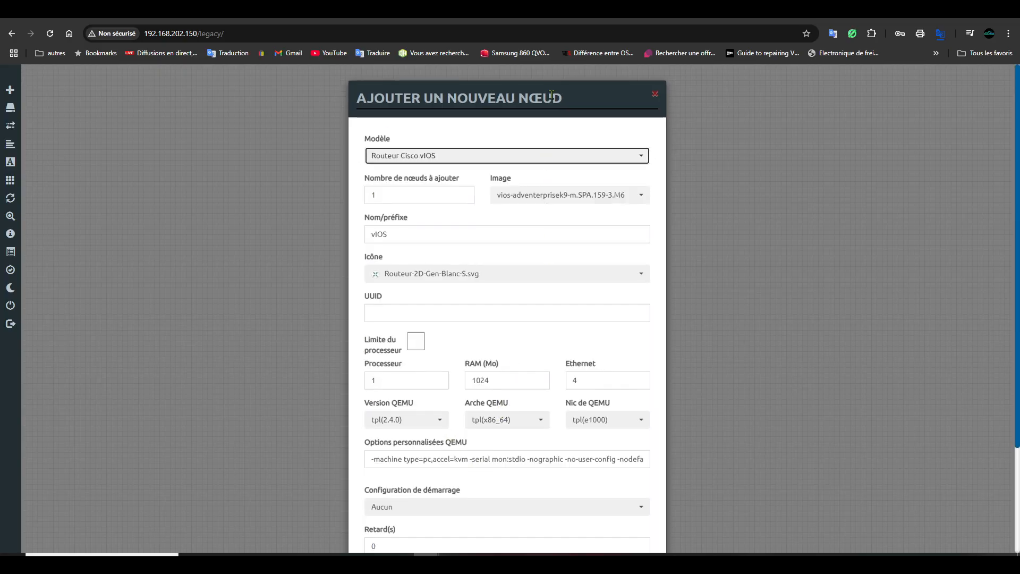
scroll(508, 305, "down", 3)
left_click(453, 505)
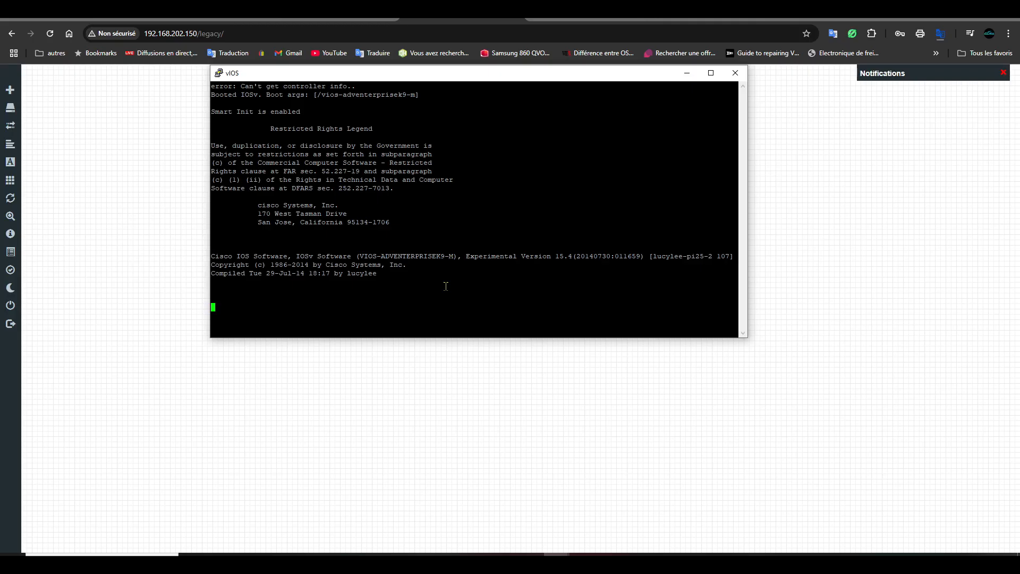
- Drag the vIOS boot console to the lower right so the VPC, Aruba CX and vIOS nodes show
left_click_drag(435, 77, 711, 247)
left_click_drag(577, 246, 308, 183)
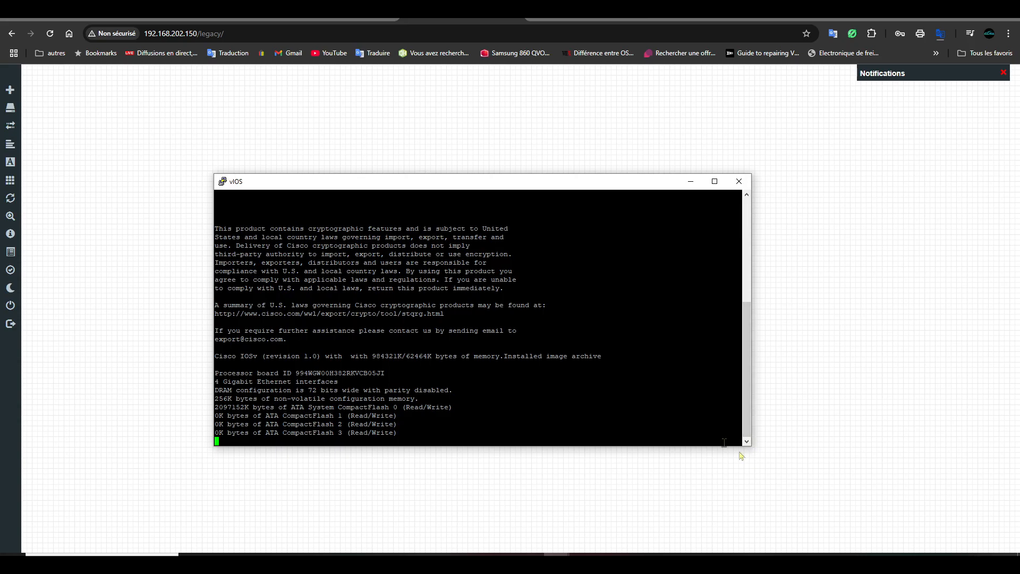
left_click_drag(591, 186, 771, 260)
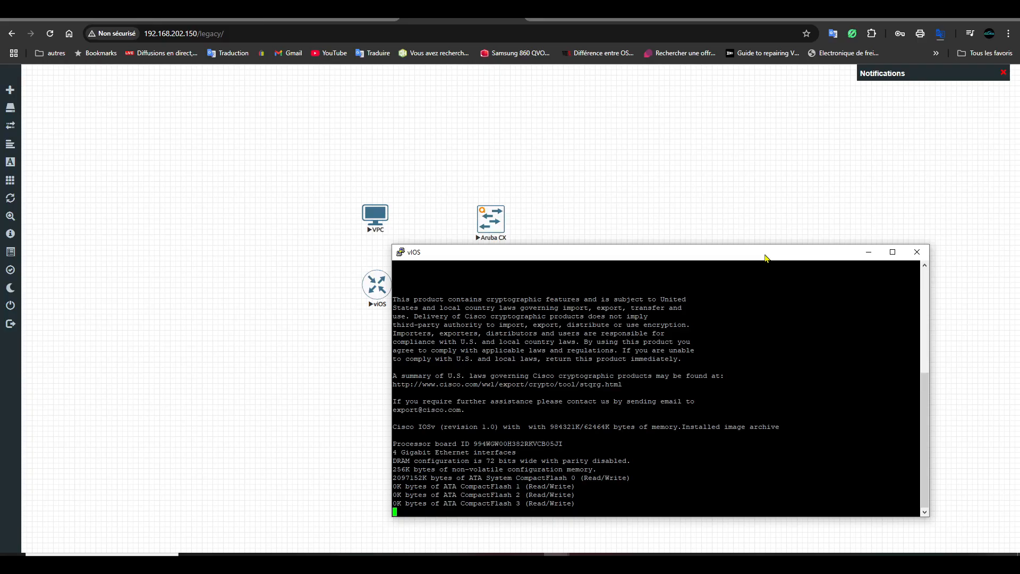
left_click_drag(653, 254, 715, 262)
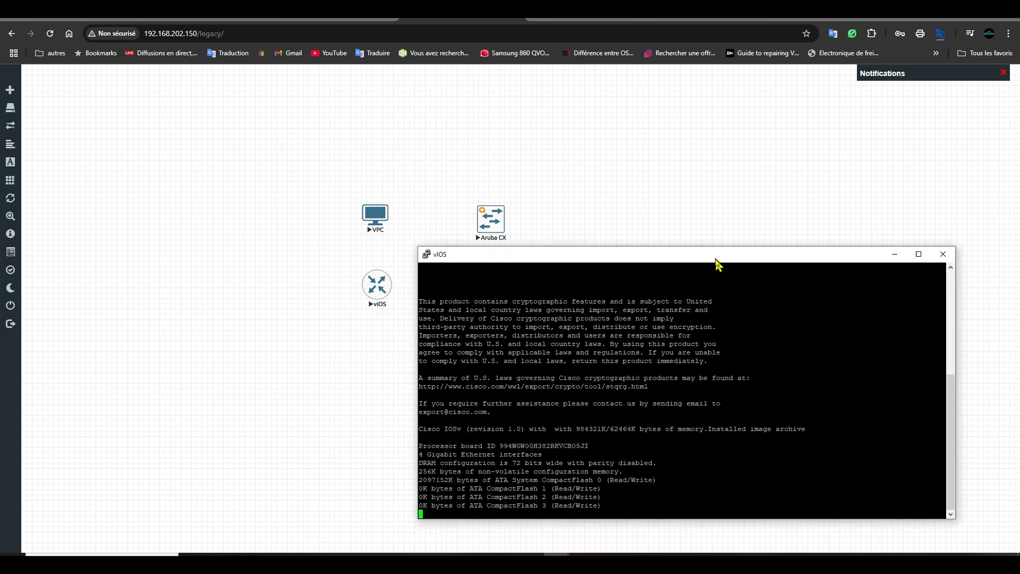
- Scroll through the vIOS image instructions on the EVE-NG documentation tab
left_click(329, 19)
scroll(239, 419, "down", 3)
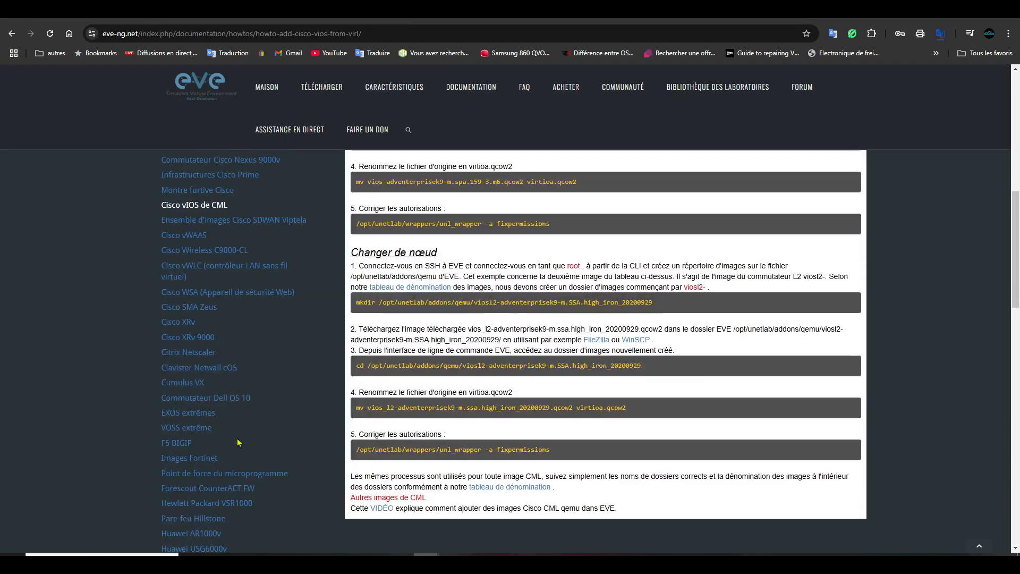
scroll(236, 436, "down", 4)
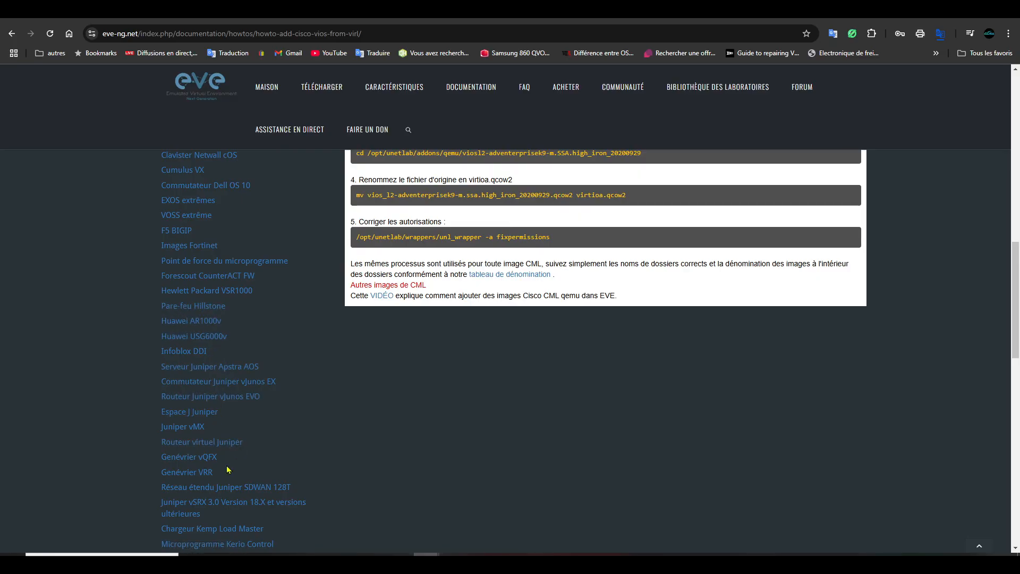
scroll(237, 474, "down", 3)
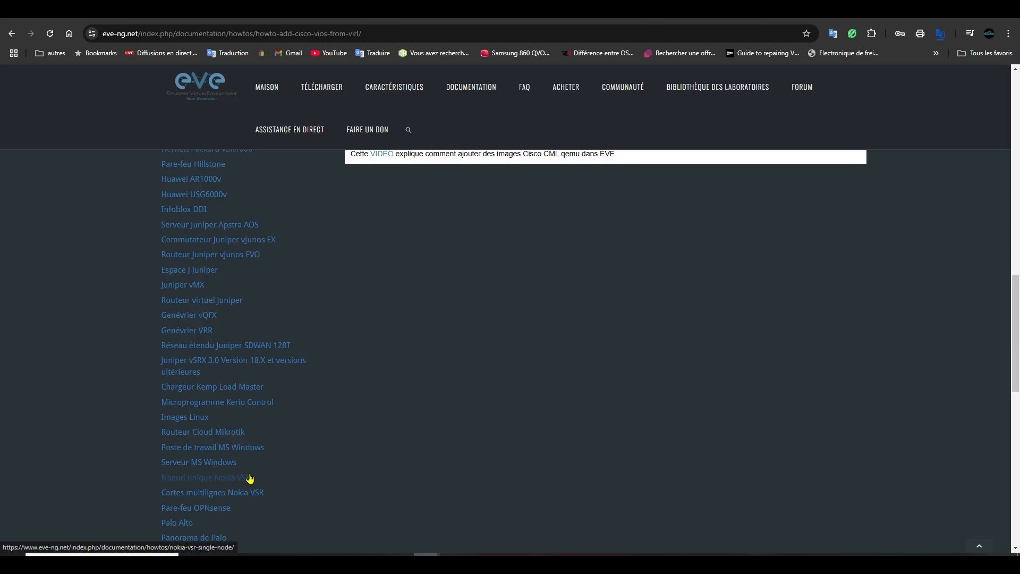
scroll(249, 478, "down", 2)
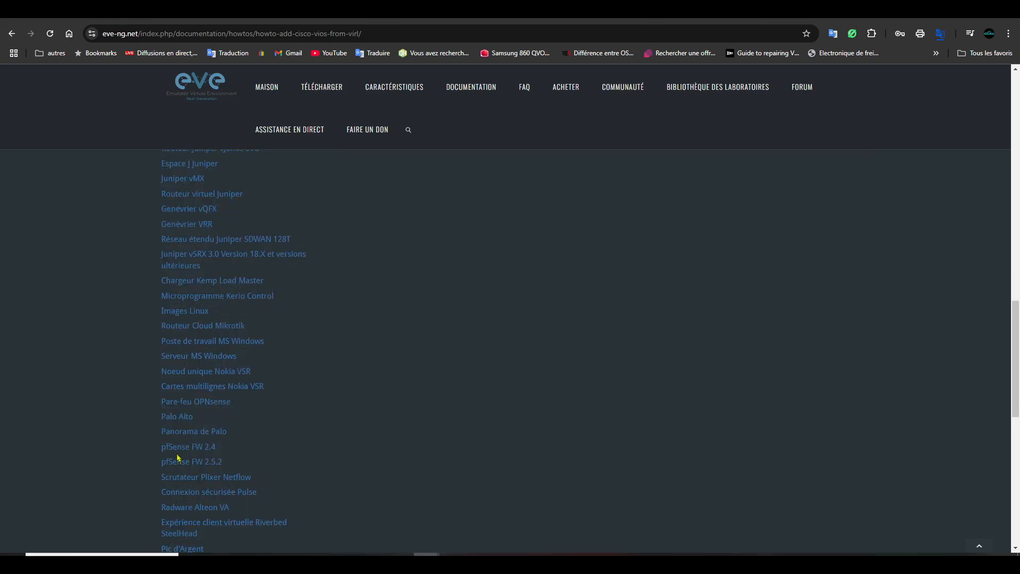
scroll(286, 434, "down", 3)
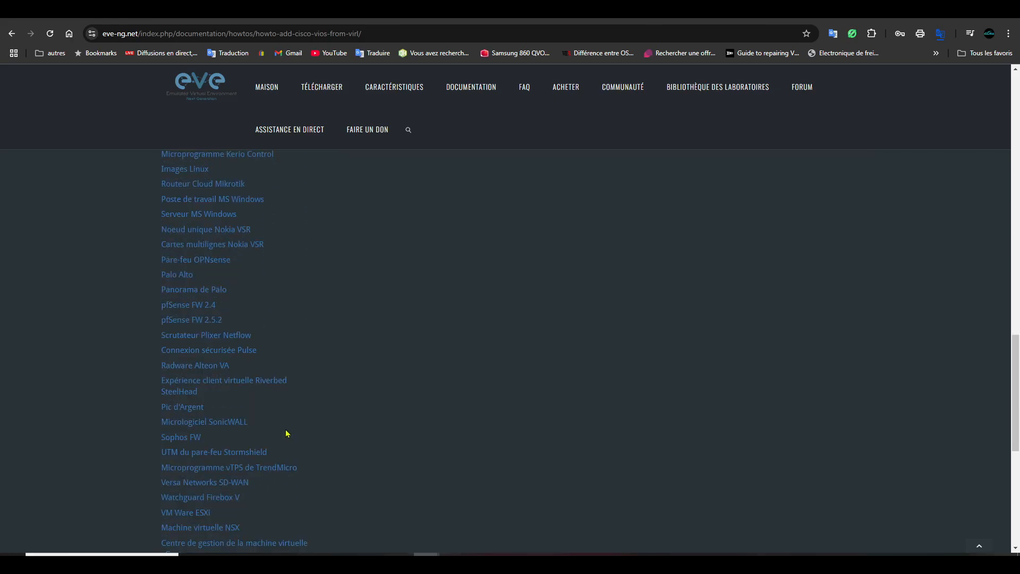
scroll(266, 442, "down", 3)
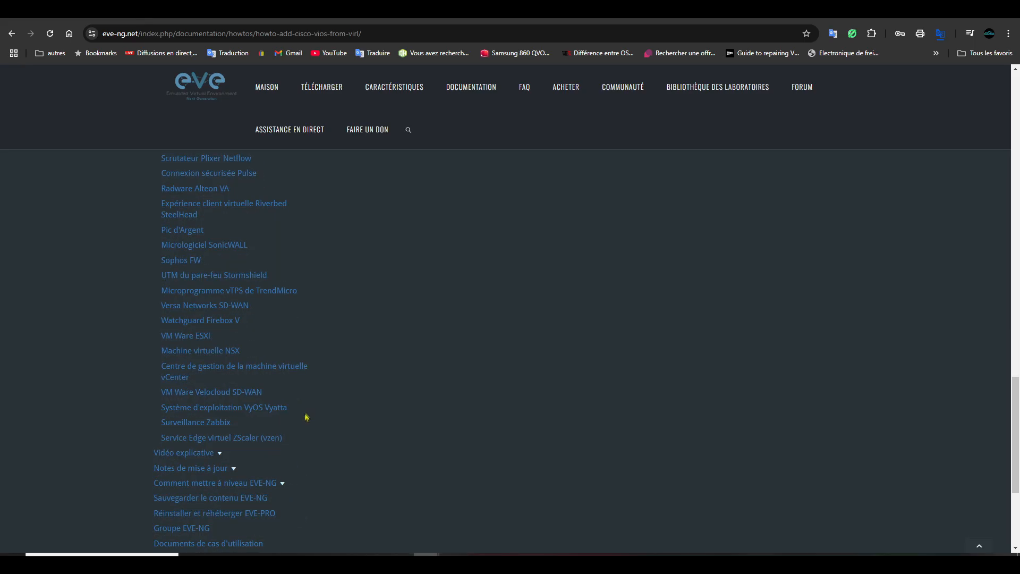
scroll(255, 438, "down", 3)
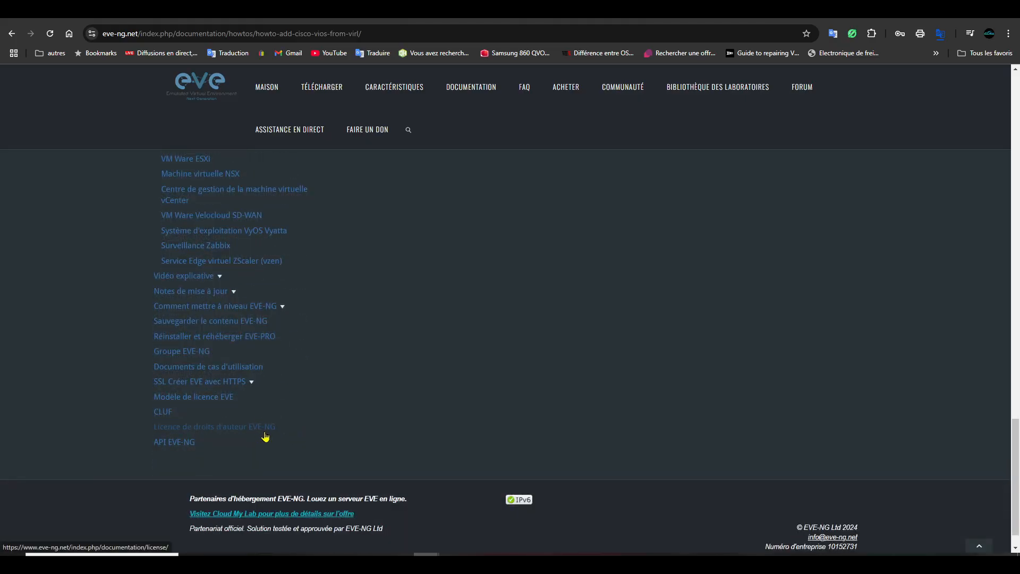
scroll(259, 376, "up", 15)
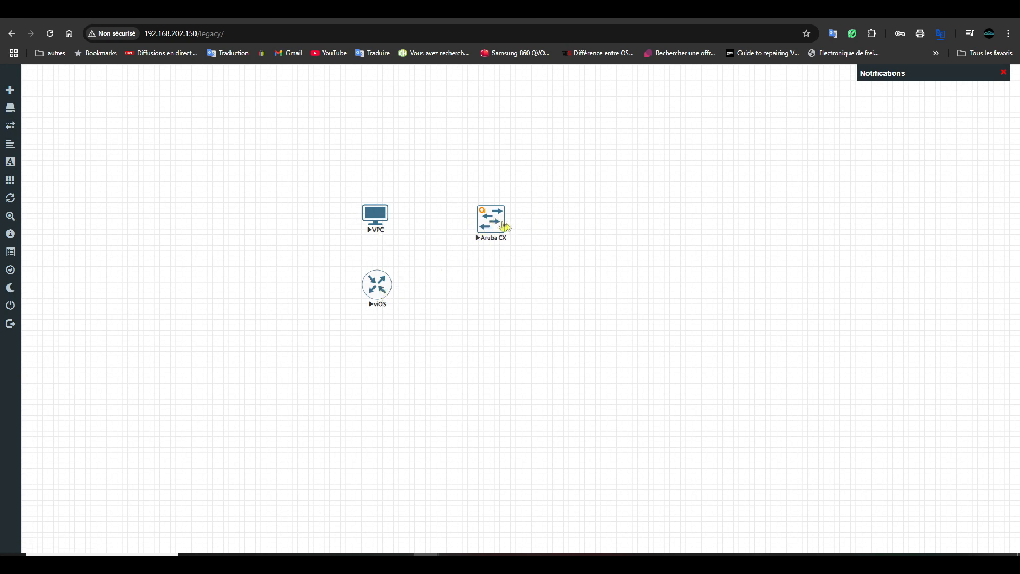
- Stop the Aruba CX switch, the vIOS router and the VPC
right_click(492, 218)
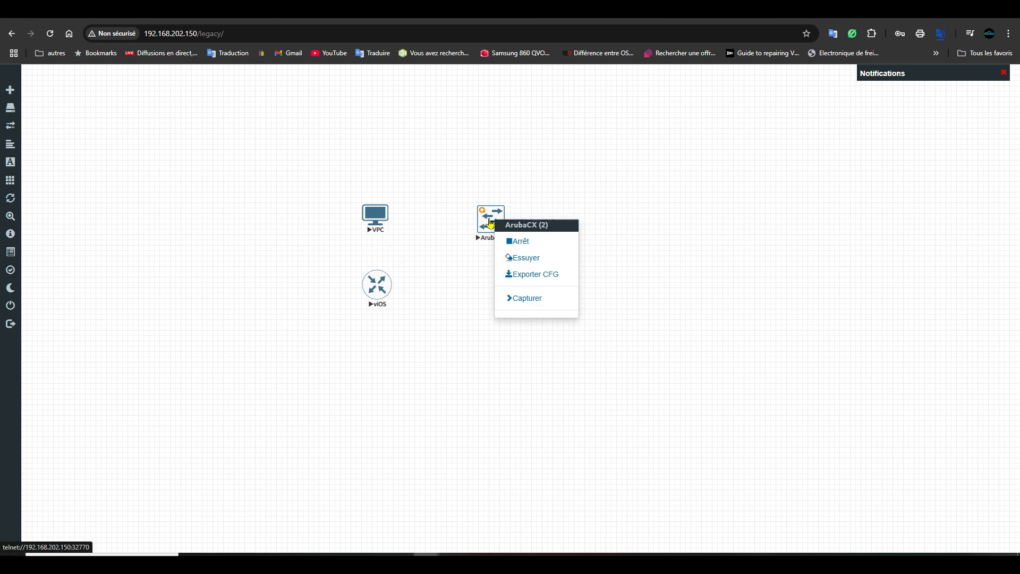
left_click(525, 245)
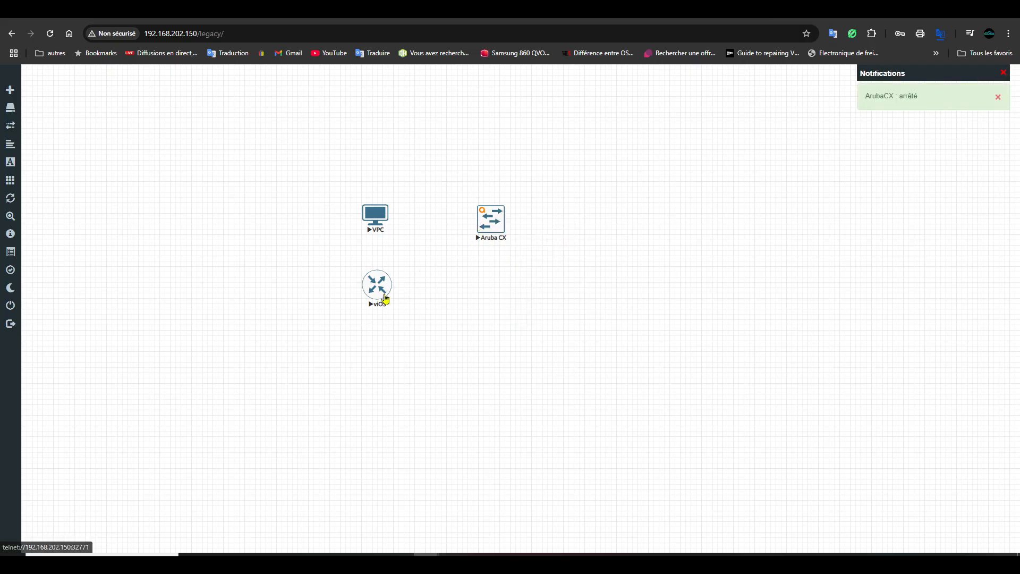
right_click(385, 294)
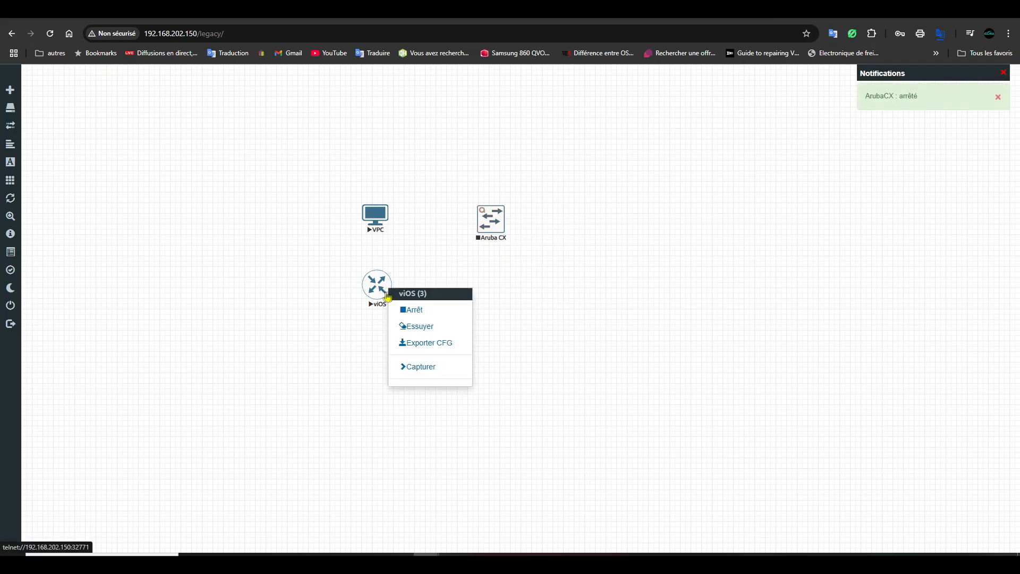
left_click(426, 308)
right_click(375, 218)
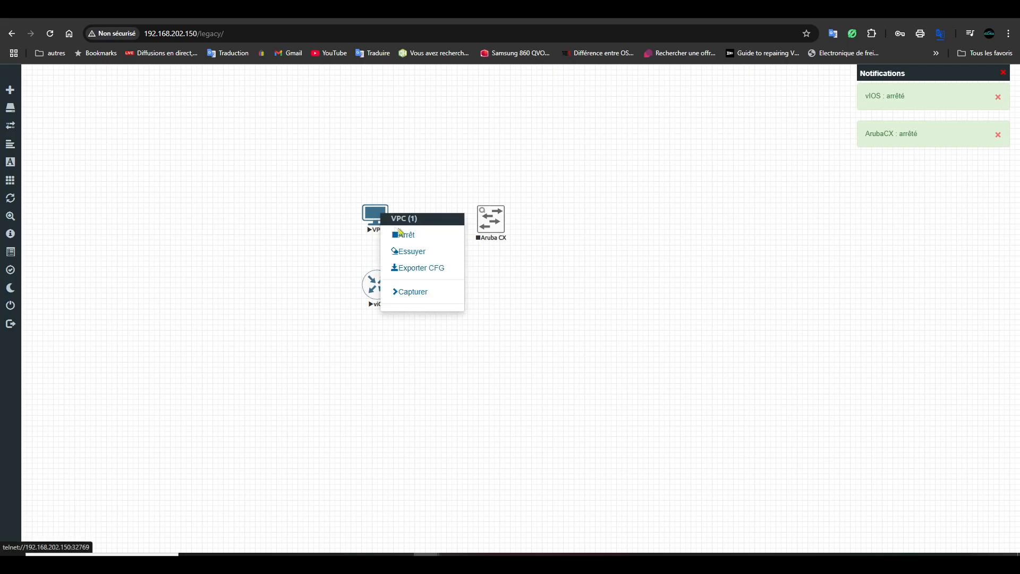
left_click(422, 234)
- Connect VPC eth0 to Aruba CX port 1/1/1
mouse_move(386, 214)
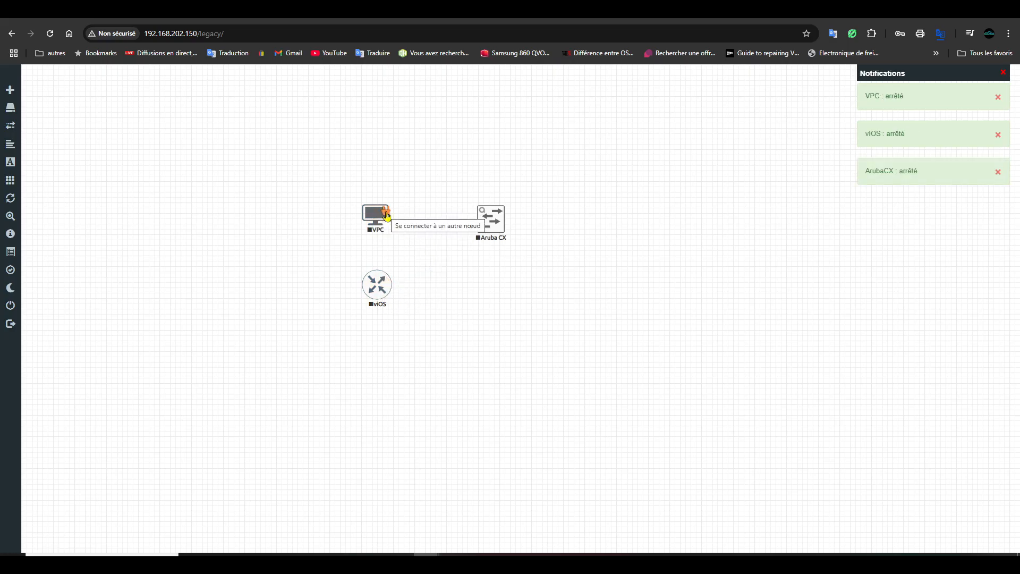
left_click_drag(387, 215, 490, 221)
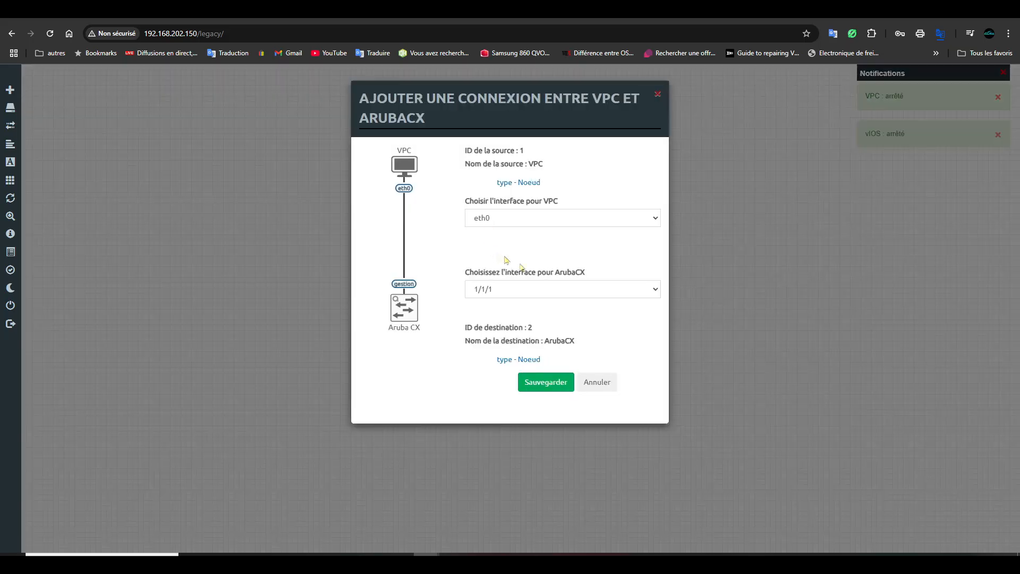
left_click(559, 290)
left_click(558, 289)
left_click(537, 217)
left_click(512, 220)
left_click(559, 387)
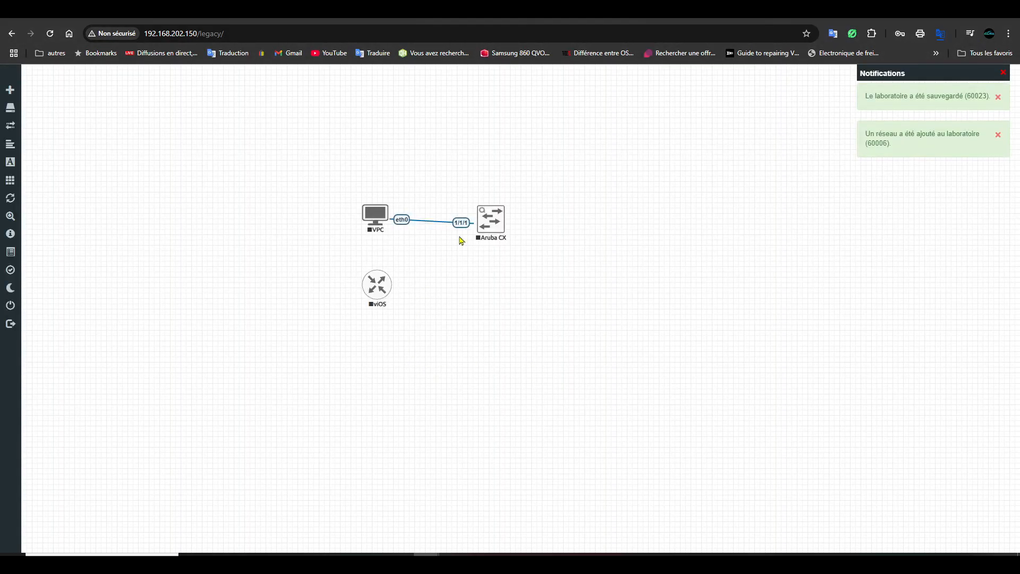
- Connect vIOS Gi0/0 to Aruba CX port 1/1/2 and tidy the node positions
mouse_move(372, 293)
left_mouse_down()
mouse_move(396, 296)
mouse_move(550, 151)
mouse_move(565, 152)
mouse_move(532, 206)
mouse_move(491, 223)
left_mouse_up()
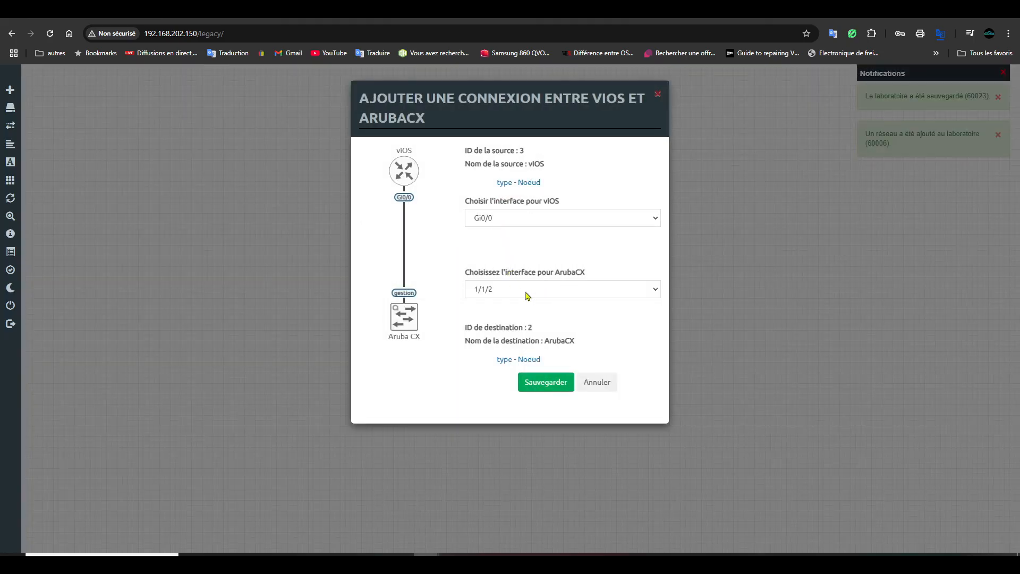
left_click(629, 290)
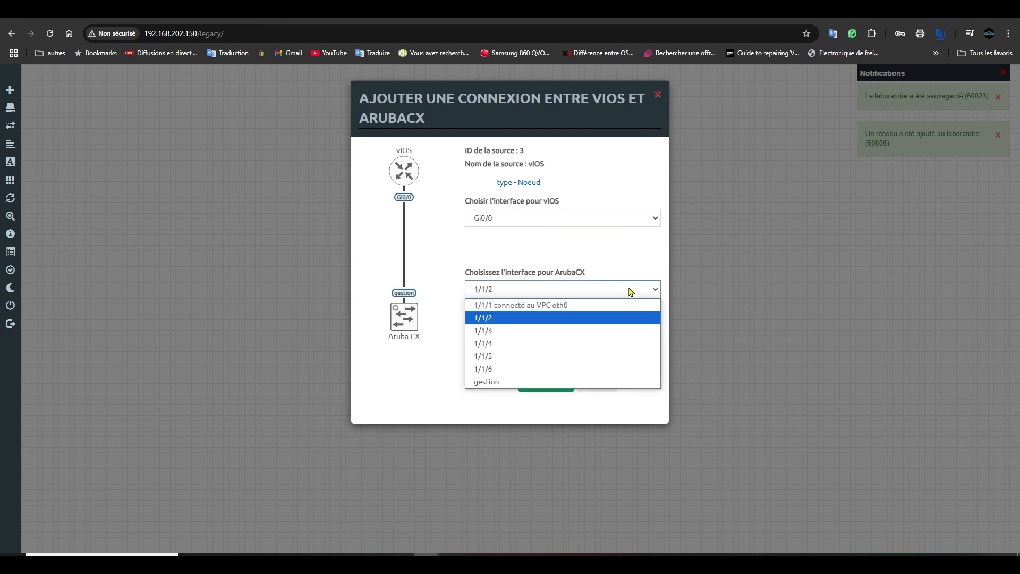
left_click(630, 292)
left_click(565, 389)
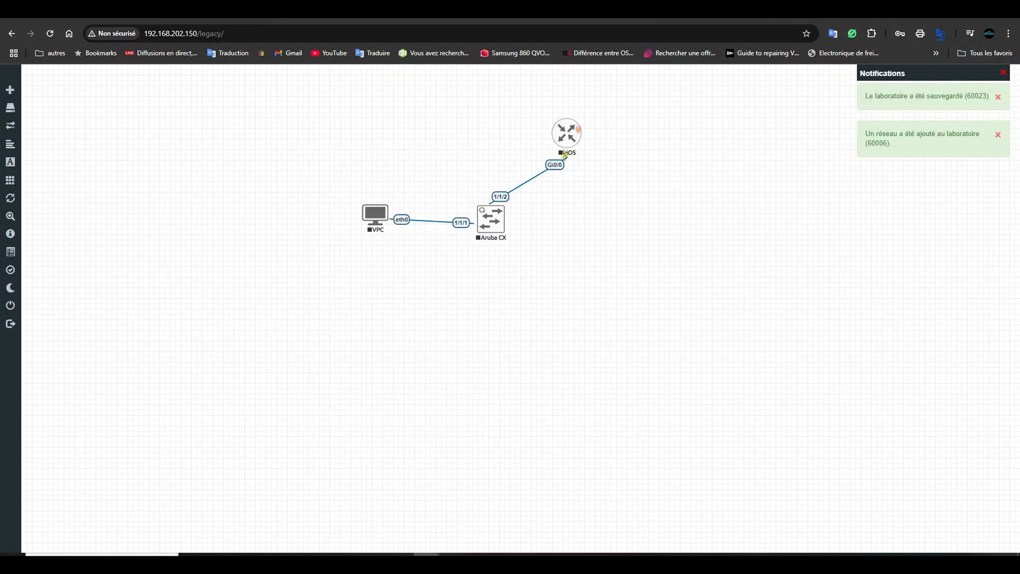
left_click_drag(376, 218, 369, 236)
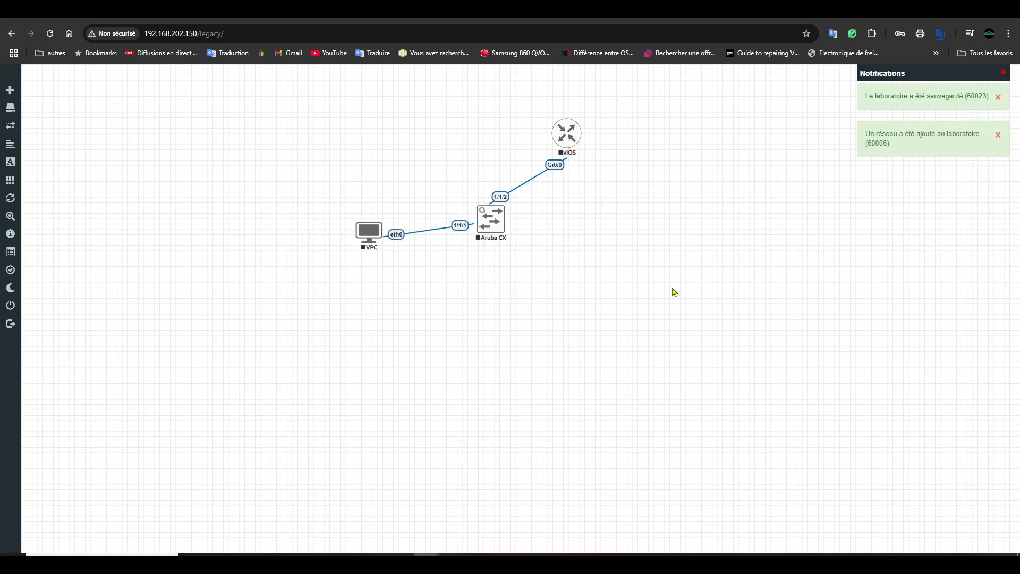
- Start the VPC, Aruba CX and vIOS nodes, then request the VPC's Telnet console
mouse_move(557, 563)
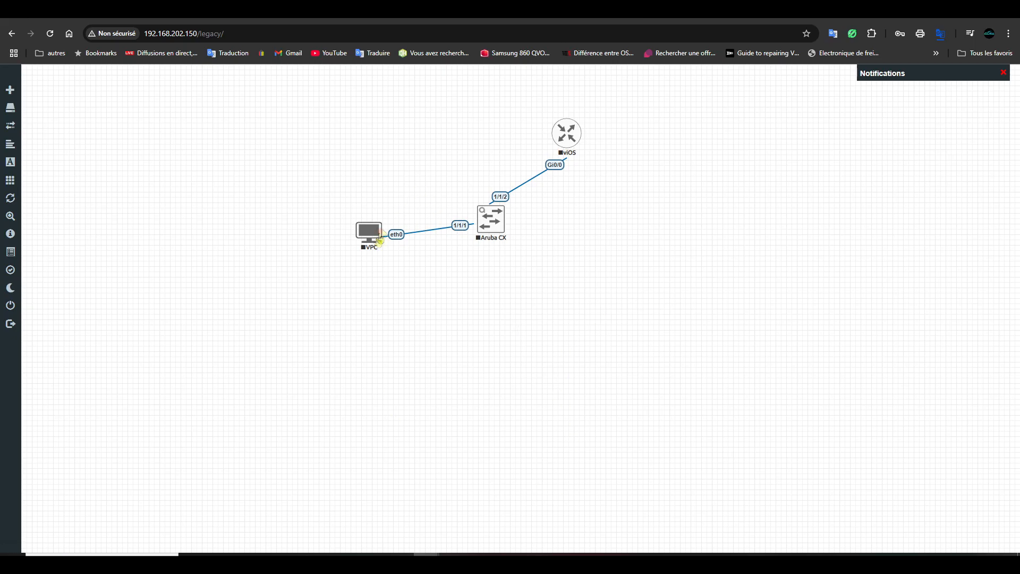
right_click(372, 237)
left_click(418, 259)
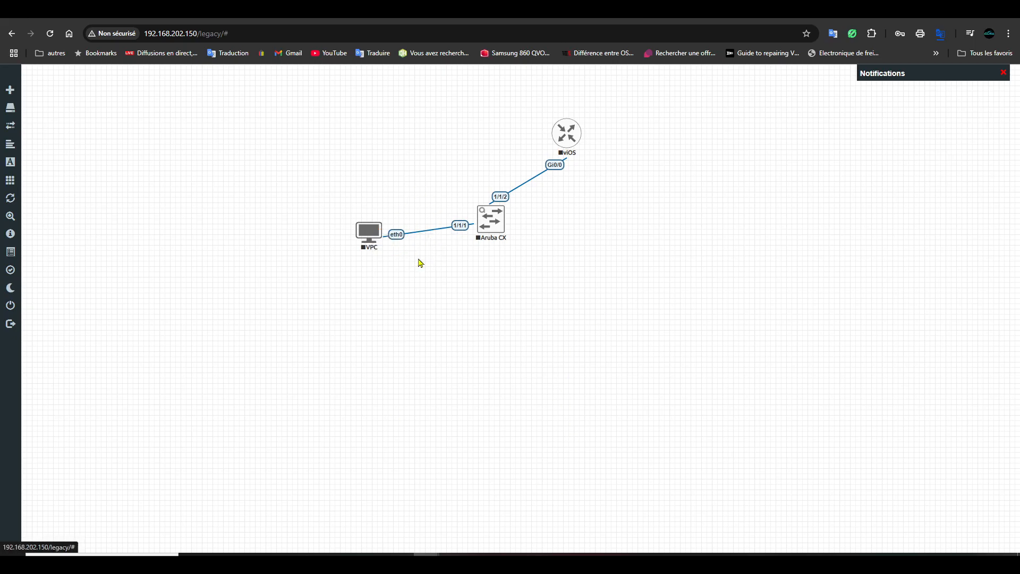
right_click(491, 220)
left_click(524, 241)
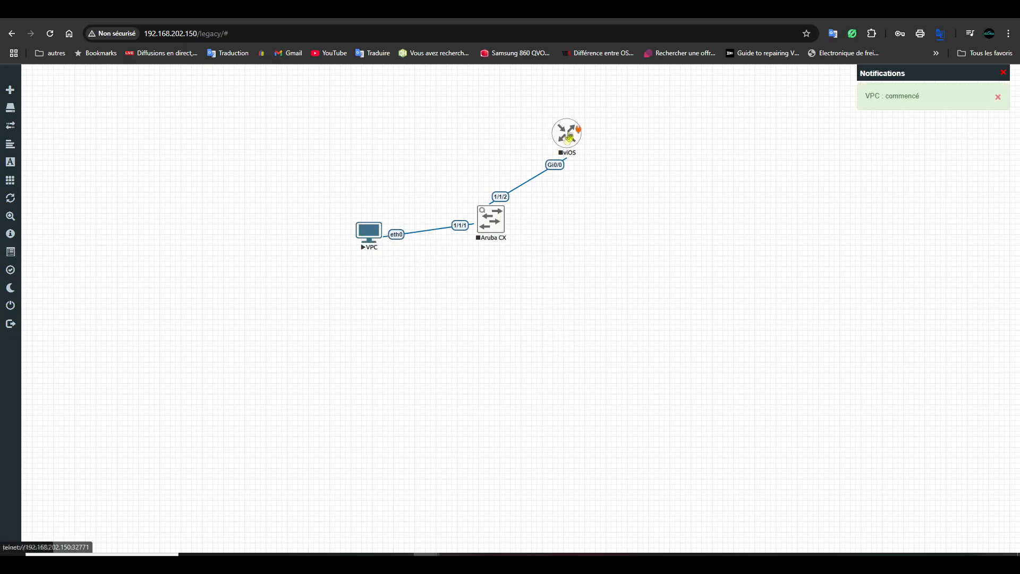
right_click(569, 132)
left_click(602, 154)
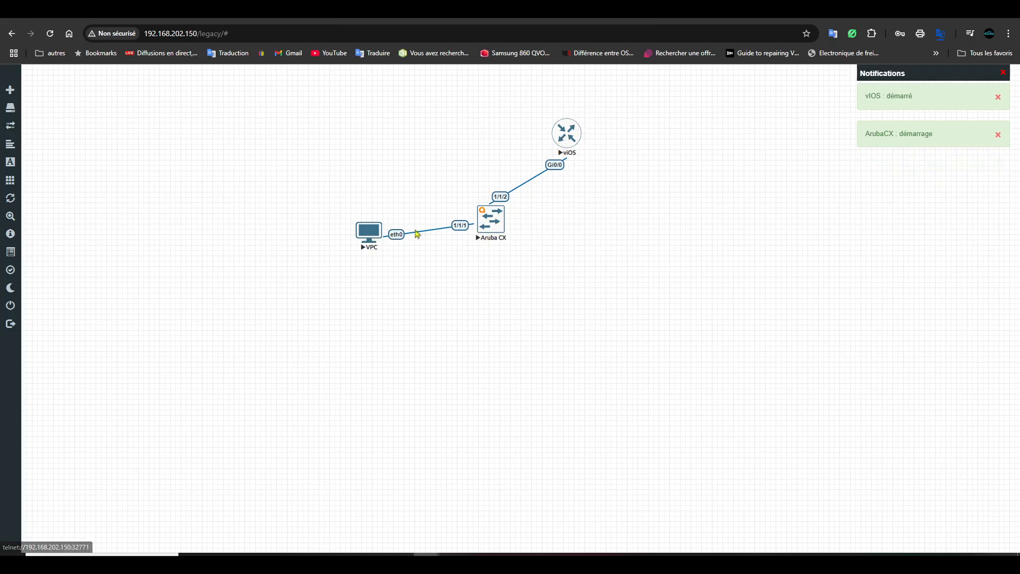
left_click(367, 235)
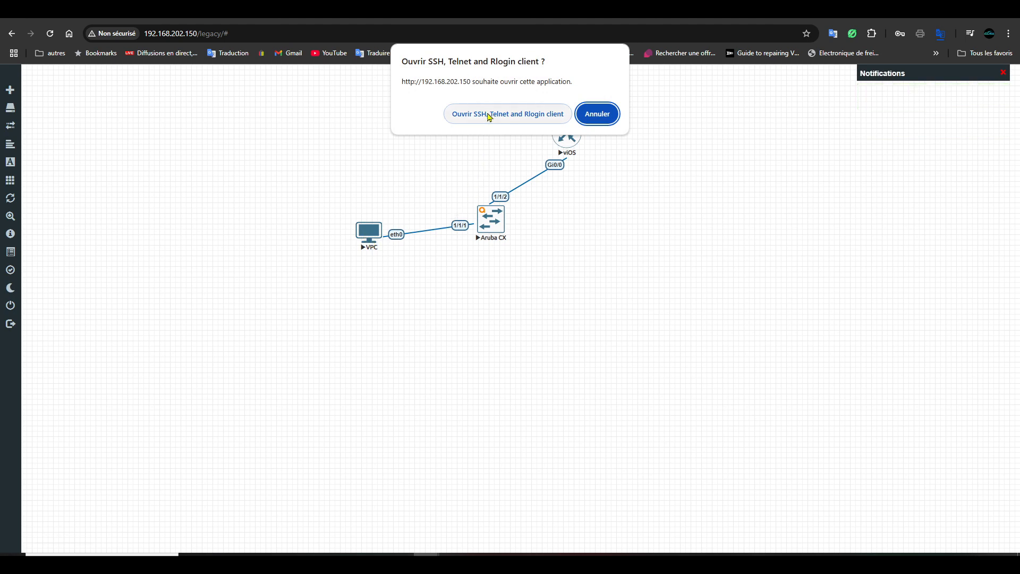
- Open the VPC console in the Telnet client and display its current IP settings
left_click(485, 128)
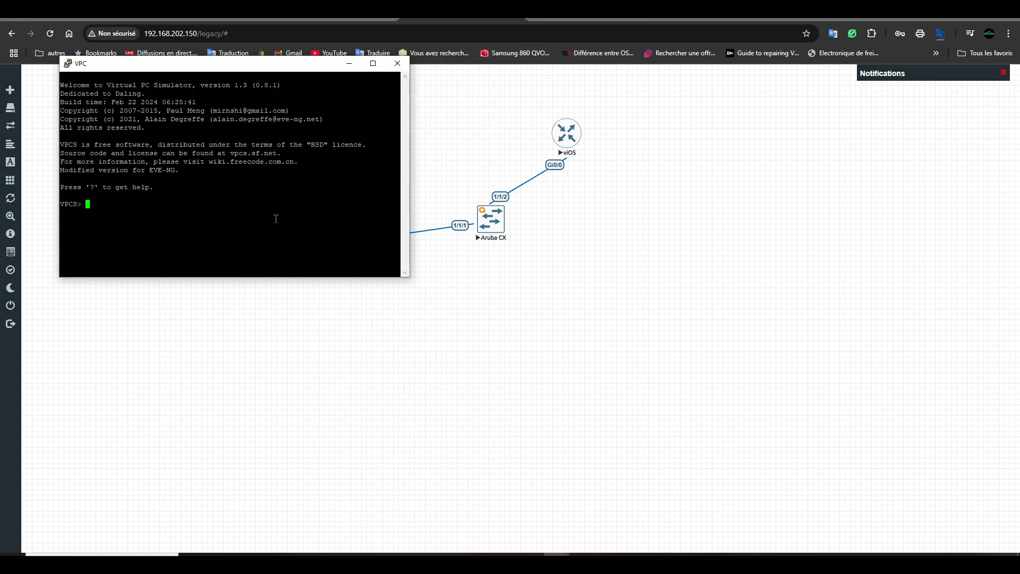
type("show ip")
key("Return")
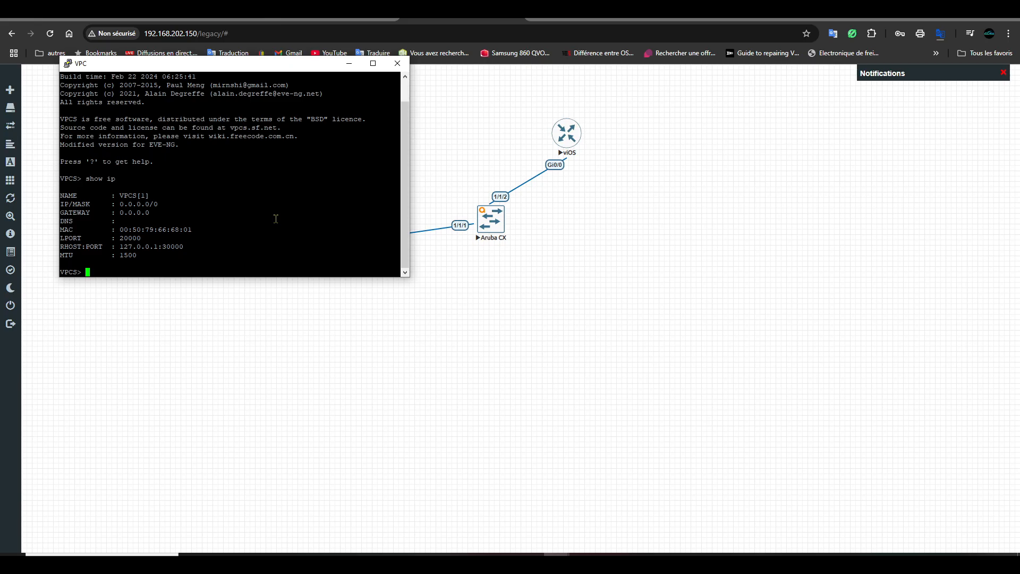
- Assign 192.168.1.1 to the VPC and confirm show ip reports 192.168.1.1/24
type("ip 192.168.1.1")
key("Return")
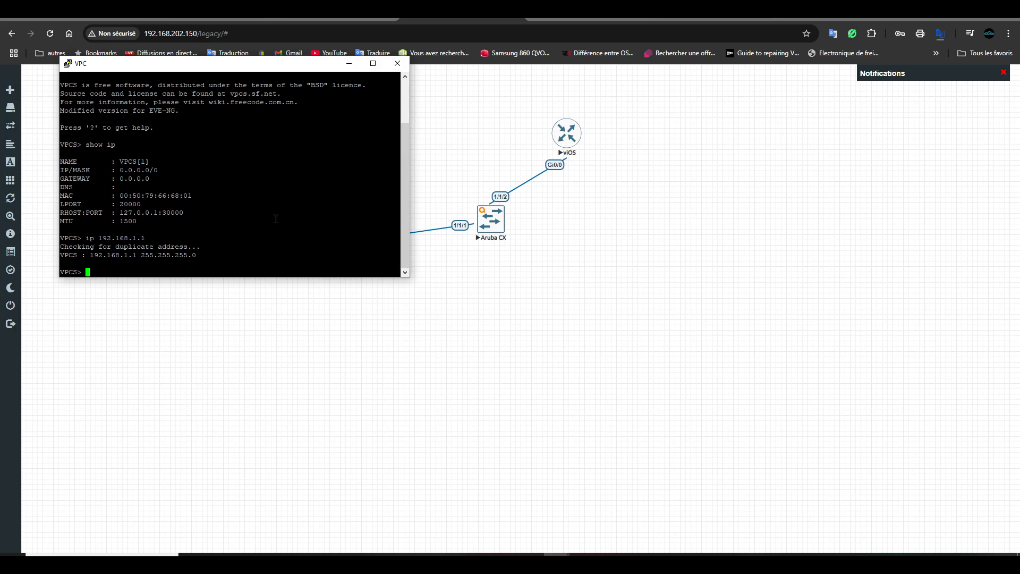
type("show ip")
key("Return")
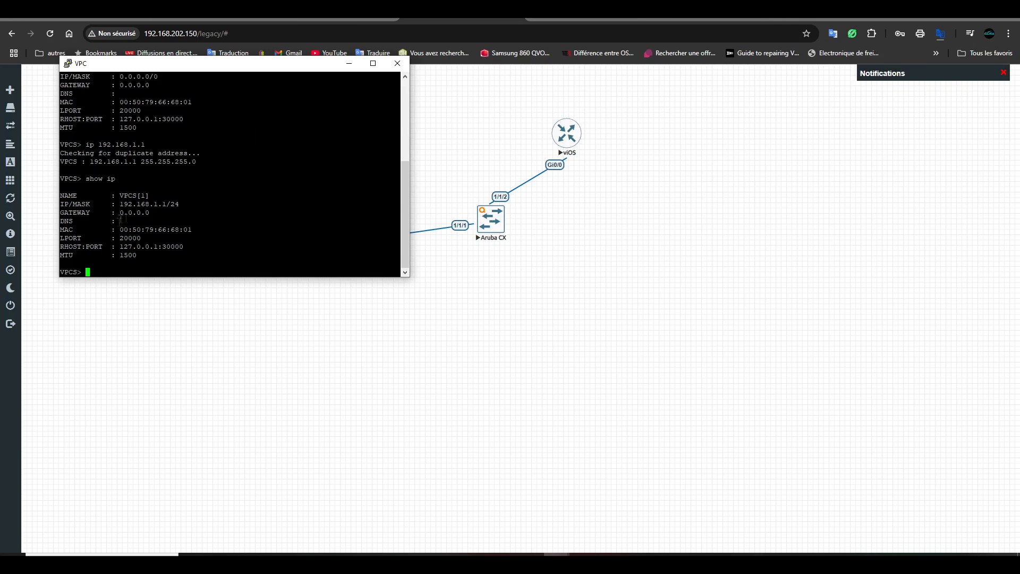
left_click(398, 64)
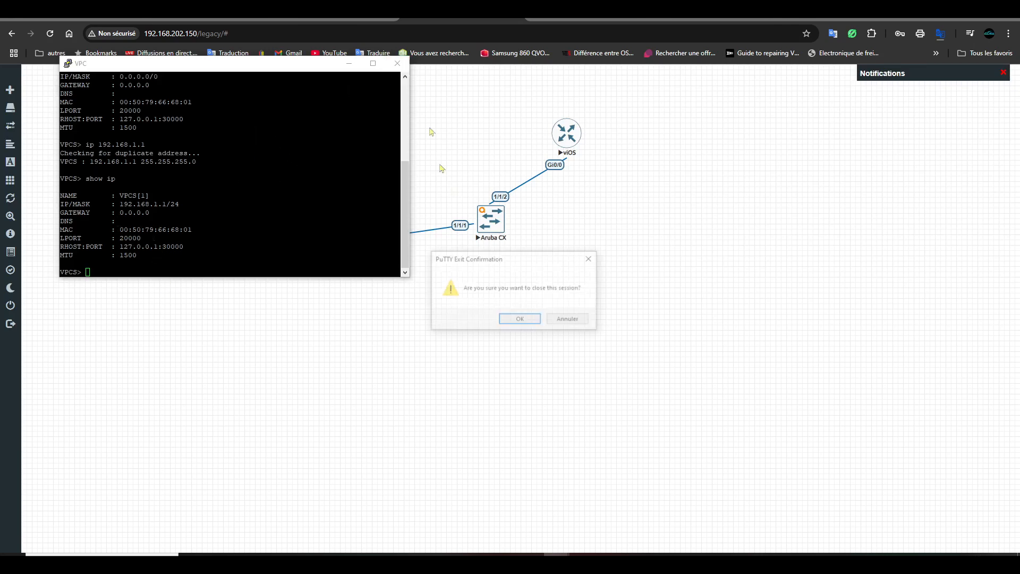
left_click(520, 319)
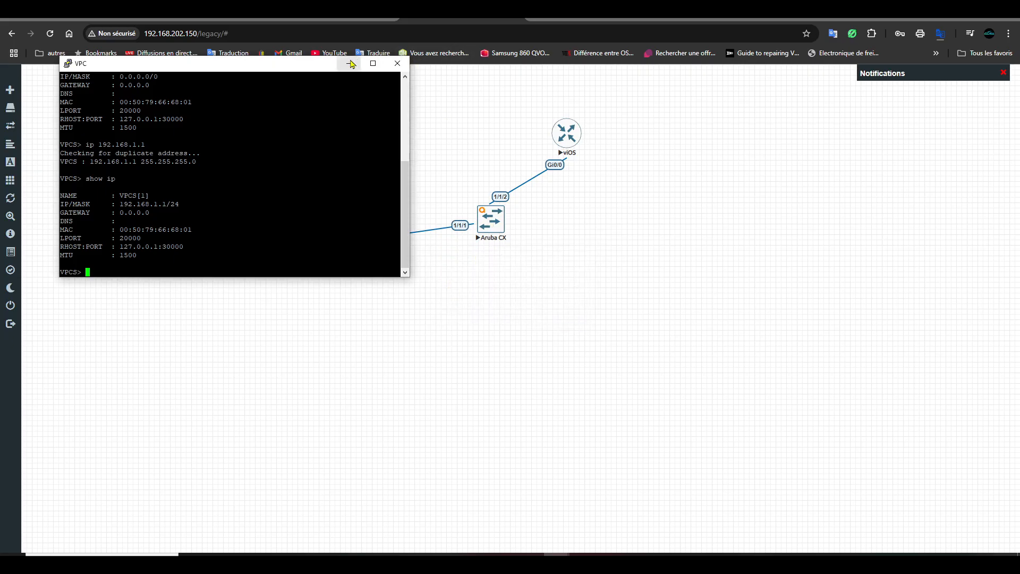
- Add a Virtual PC (VPCS) node and place it right of the Aruba CX switch
right_click(304, 251)
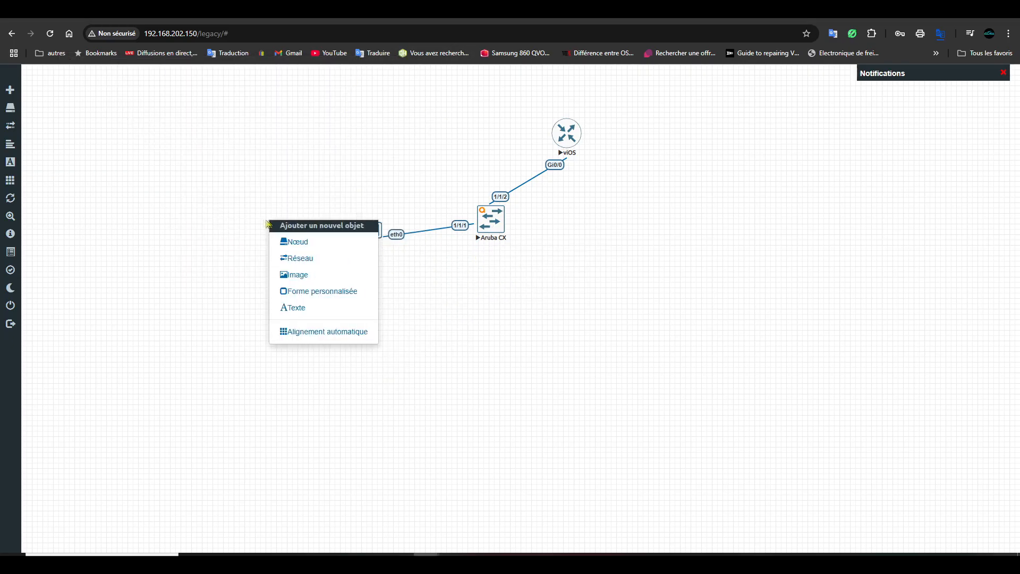
left_click(312, 249)
scroll(512, 388, "down", 15)
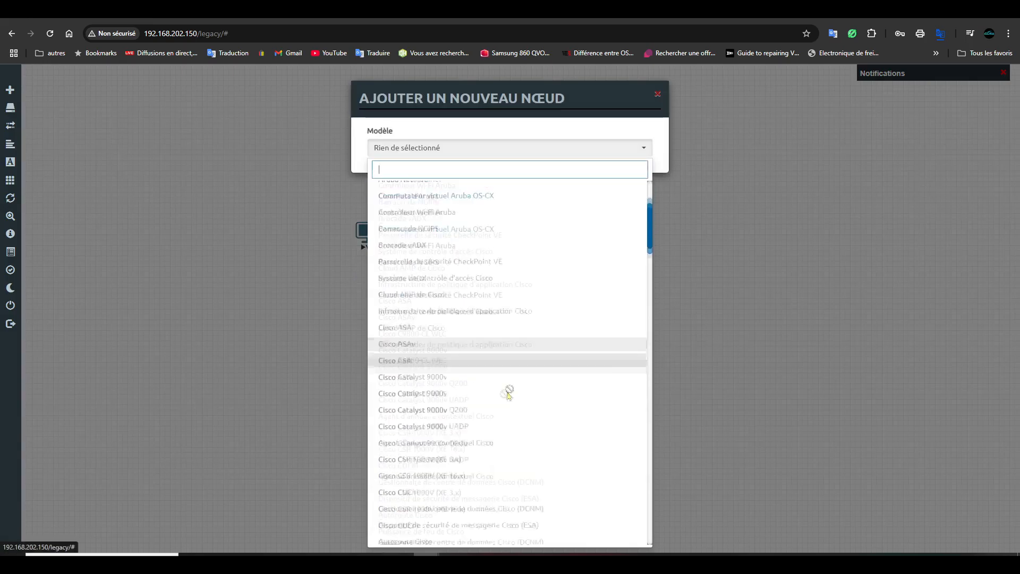
scroll(539, 441, "down", 20)
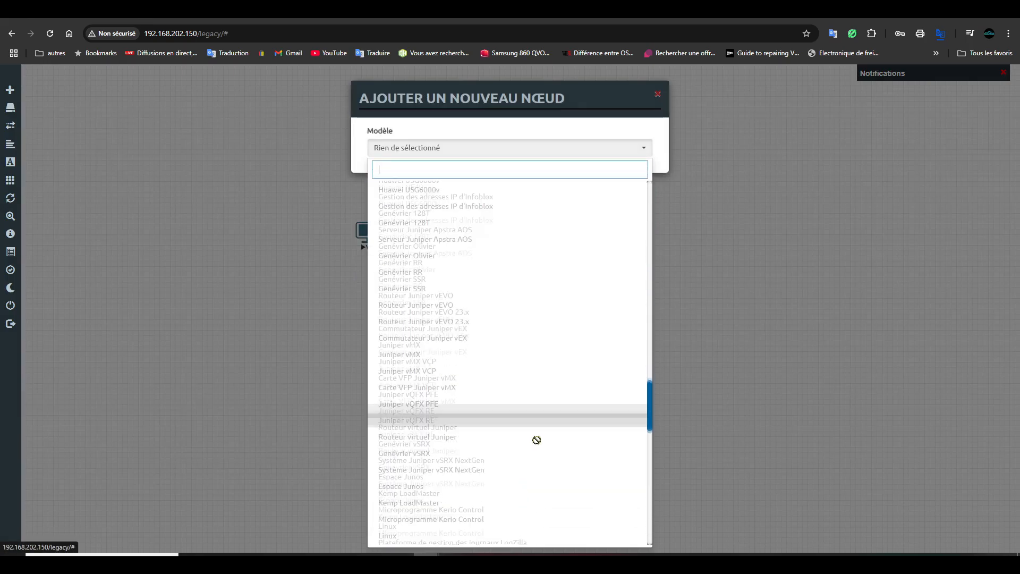
scroll(536, 440, "down", 20)
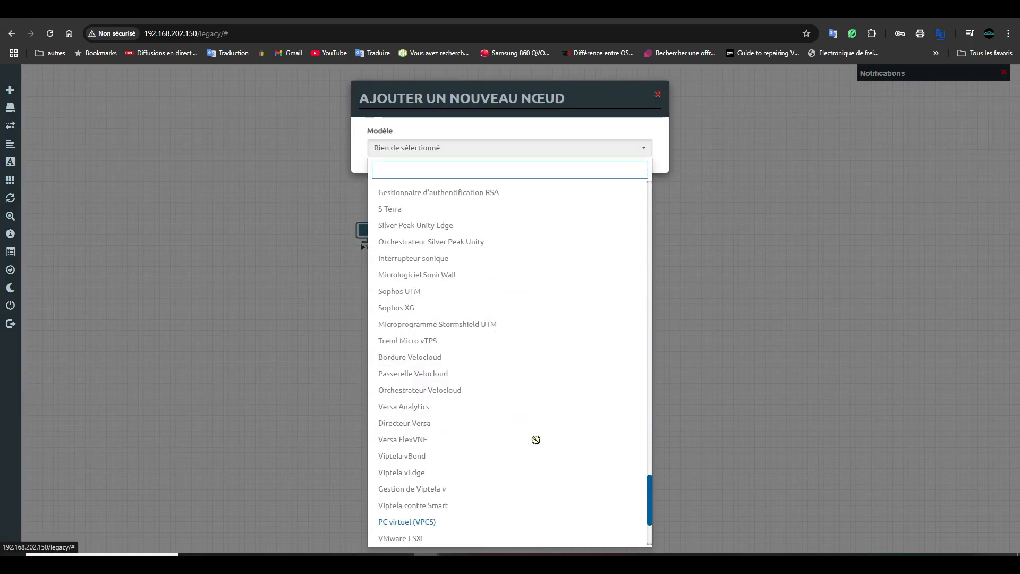
left_click(457, 387)
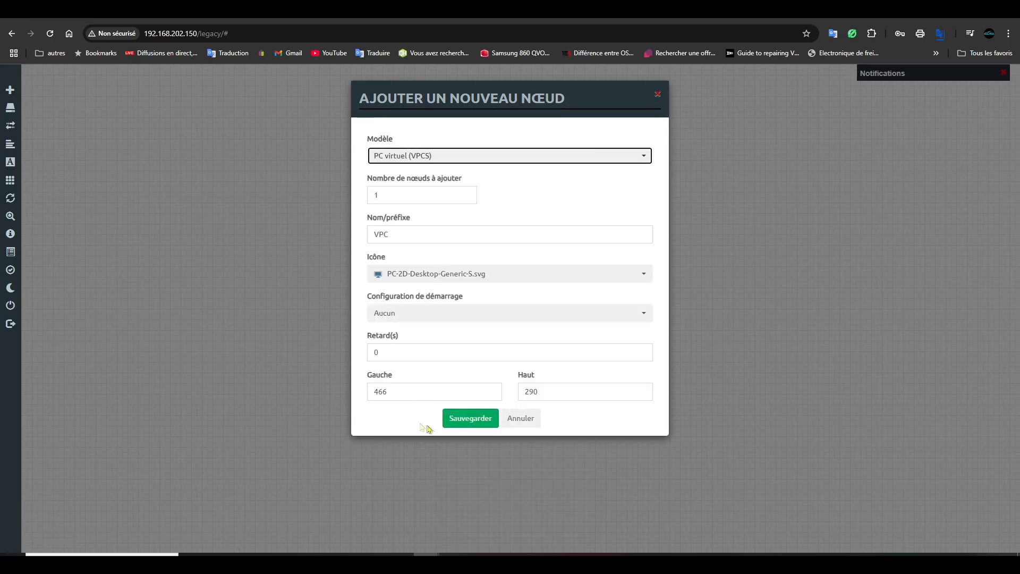
left_click(464, 424)
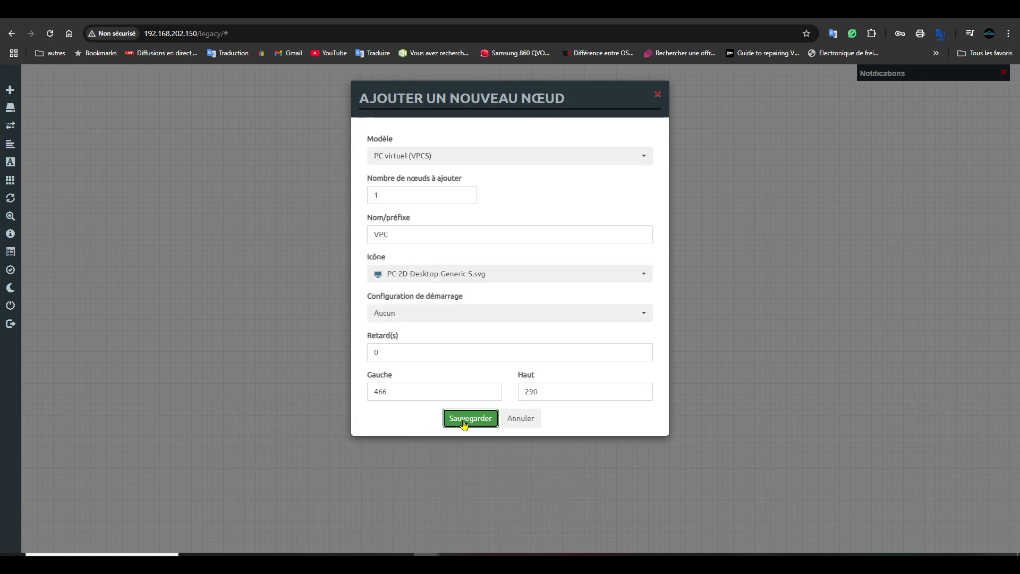
left_click_drag(287, 242, 581, 263)
- Stop the Aruba CX switch without opening its console
left_click(497, 229)
left_click(598, 115)
right_click(491, 219)
left_click(524, 237)
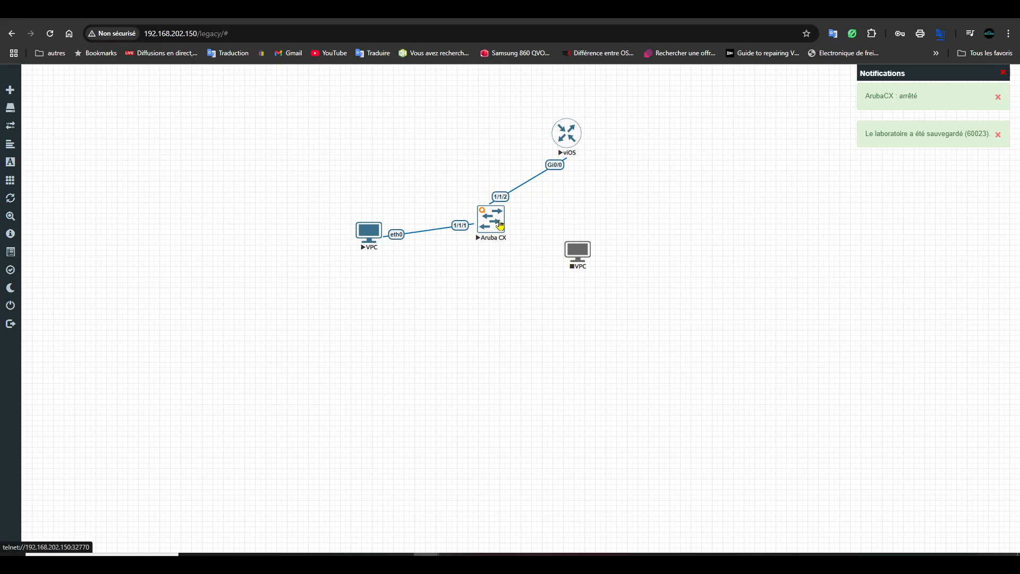
- Link Aruba CX port 1/1/3 to the new VPC's eth0
left_click_drag(502, 217, 578, 251)
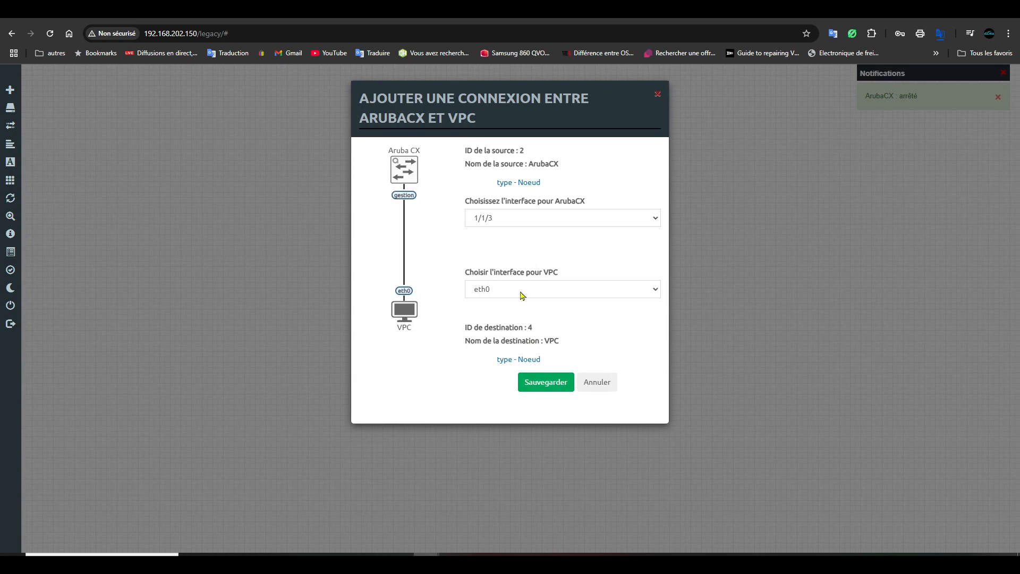
left_click(528, 224)
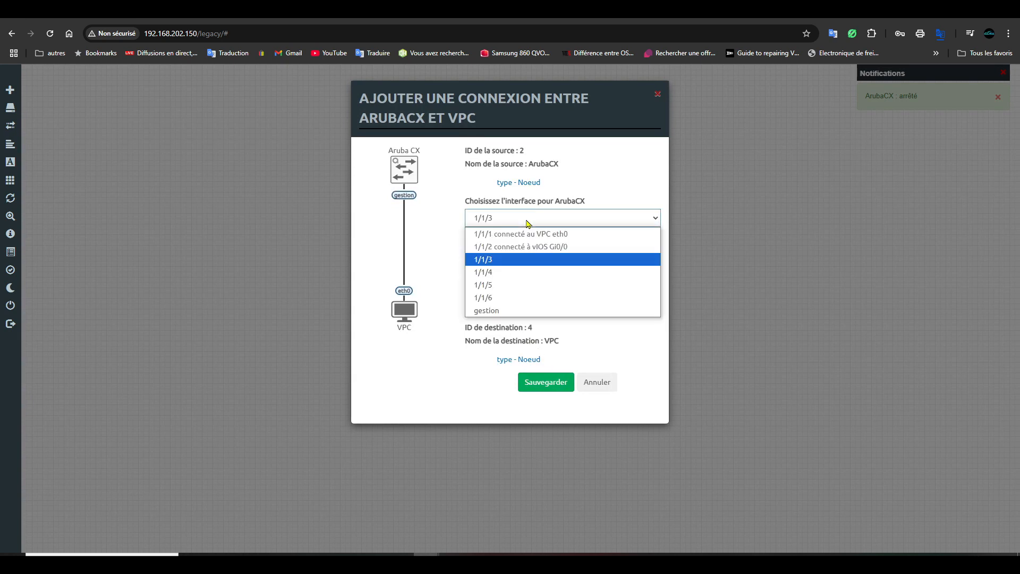
left_click(527, 223)
left_click(550, 383)
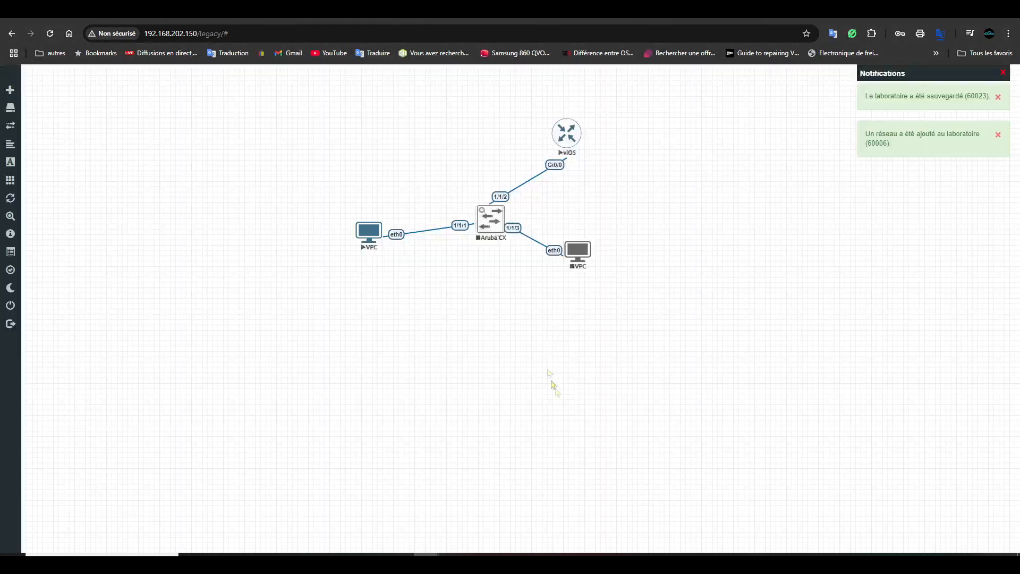
- Start the Aruba CX switch and the new VPC, then request the VPC's console
right_click(501, 222)
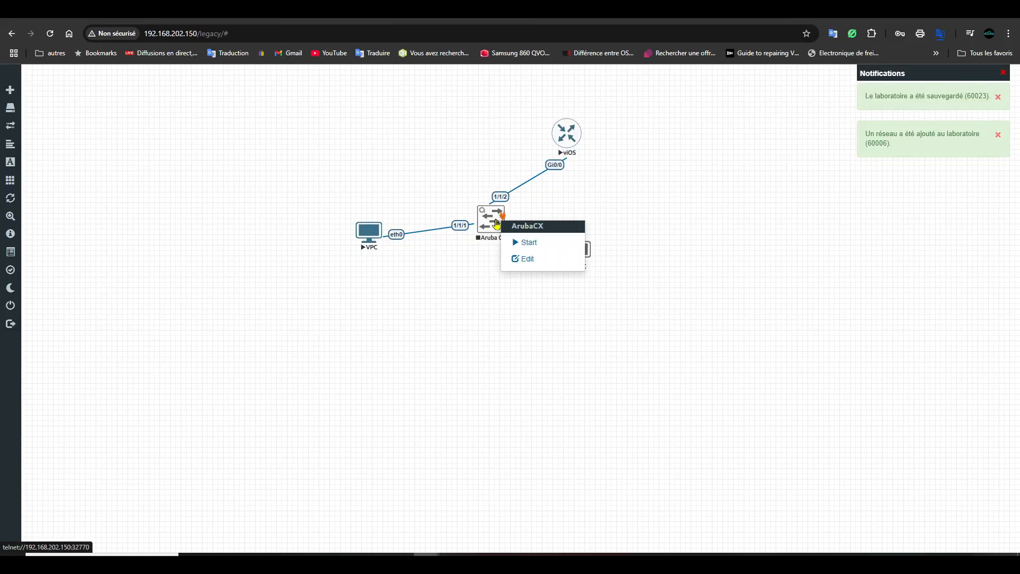
left_click(537, 242)
right_click(586, 262)
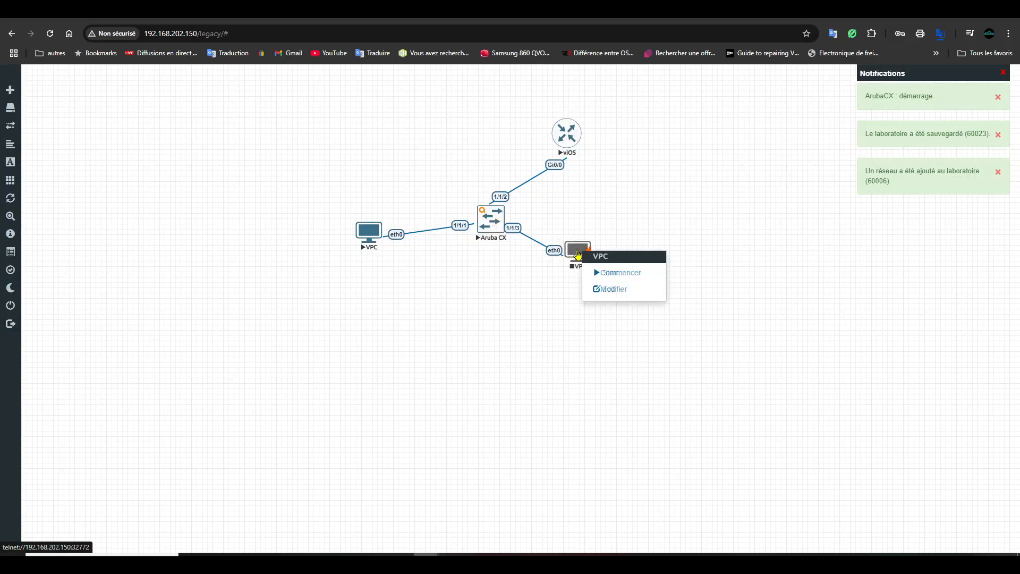
left_click(591, 273)
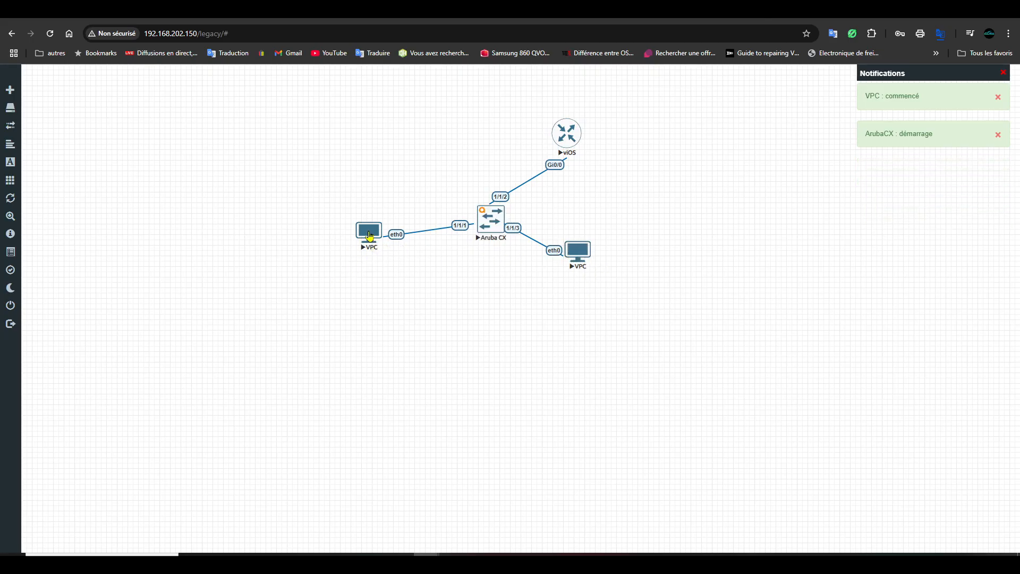
left_click(581, 255)
- Assign 192.168.1.2 to the second VPC and verify it shows 192.168.1.2/24
left_click(595, 112)
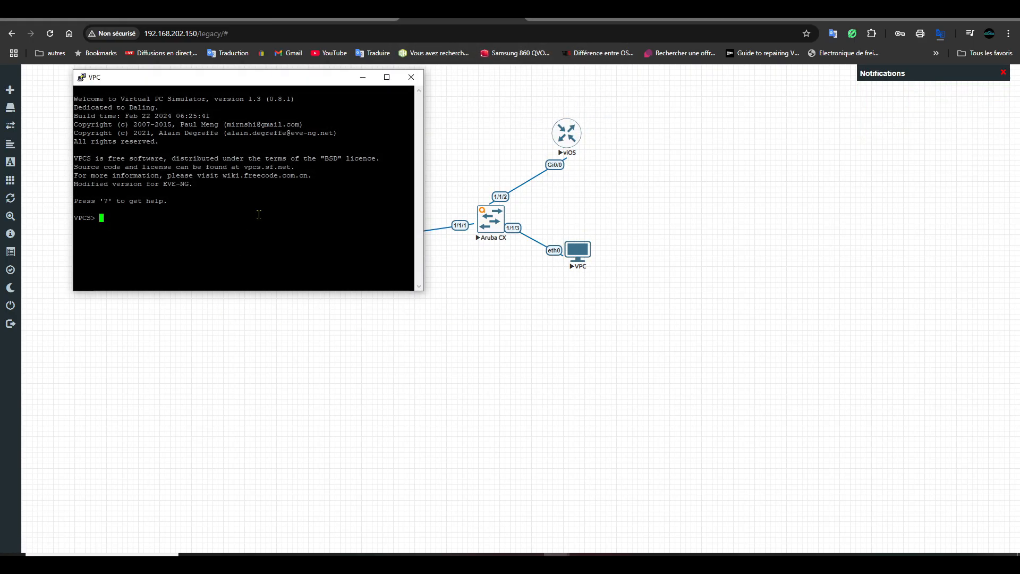
type("ip 192.168.20")
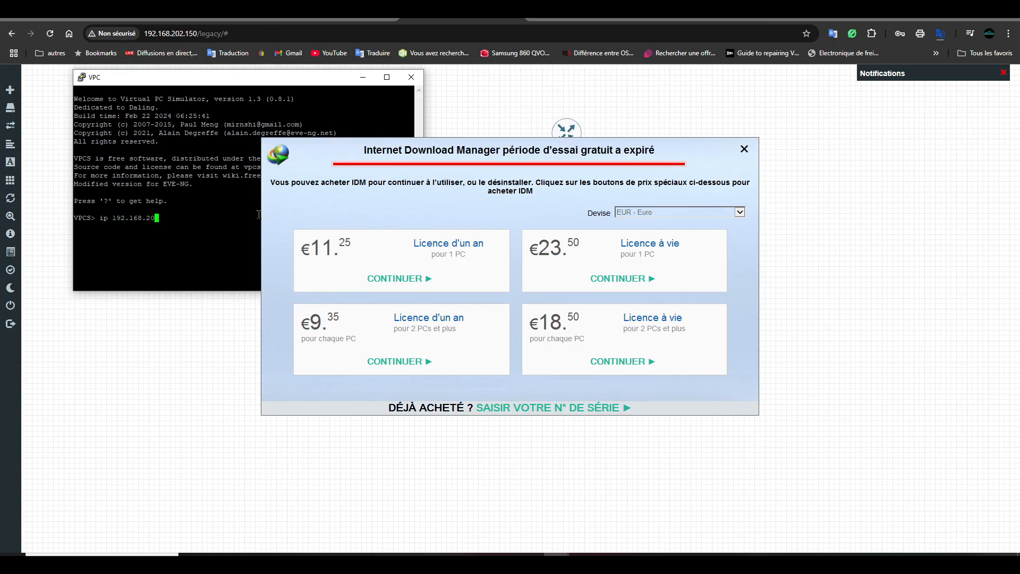
key("BackSpace")
type("1.2")
key("Return")
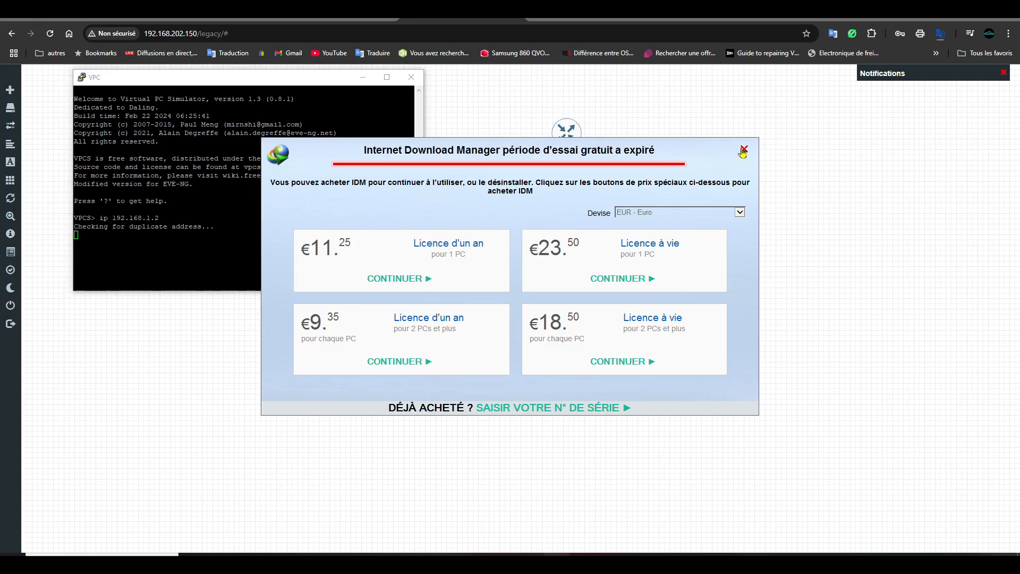
left_click(744, 149)
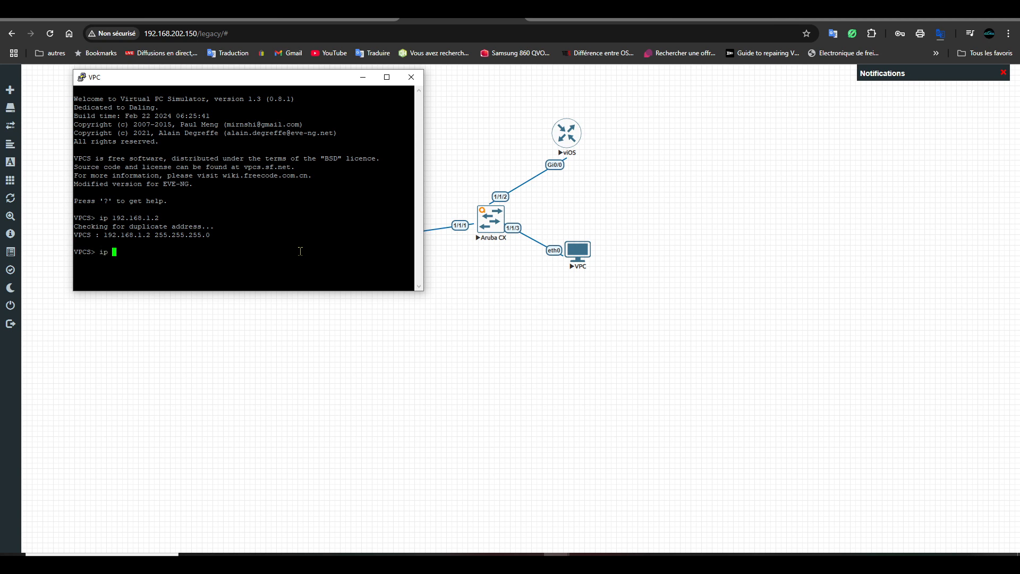
type("show ip")
key("Return")
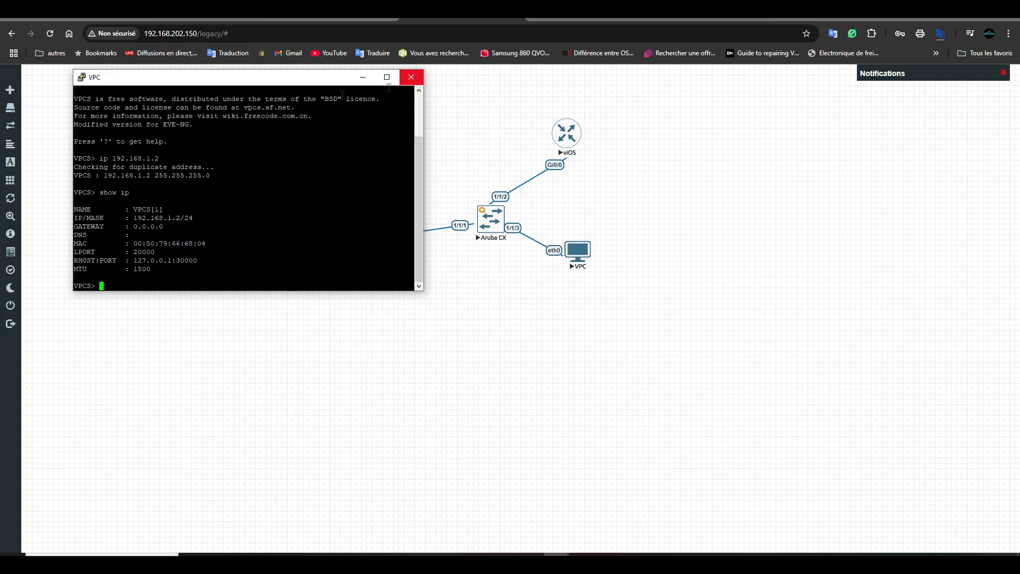
- Close the second VPC's console and the first VPC's reopened console session
left_click(412, 77)
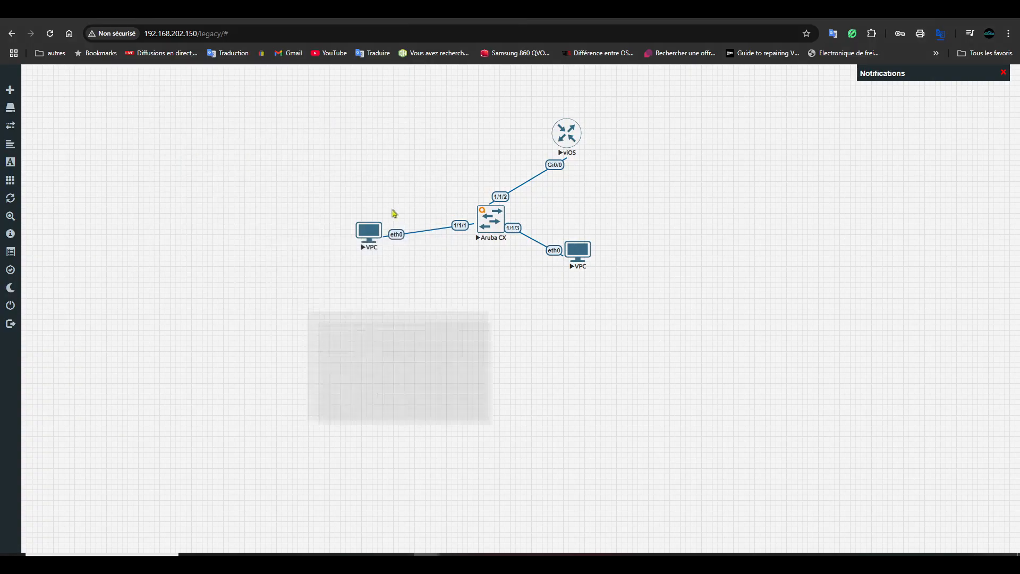
left_click(366, 237)
left_click(519, 117)
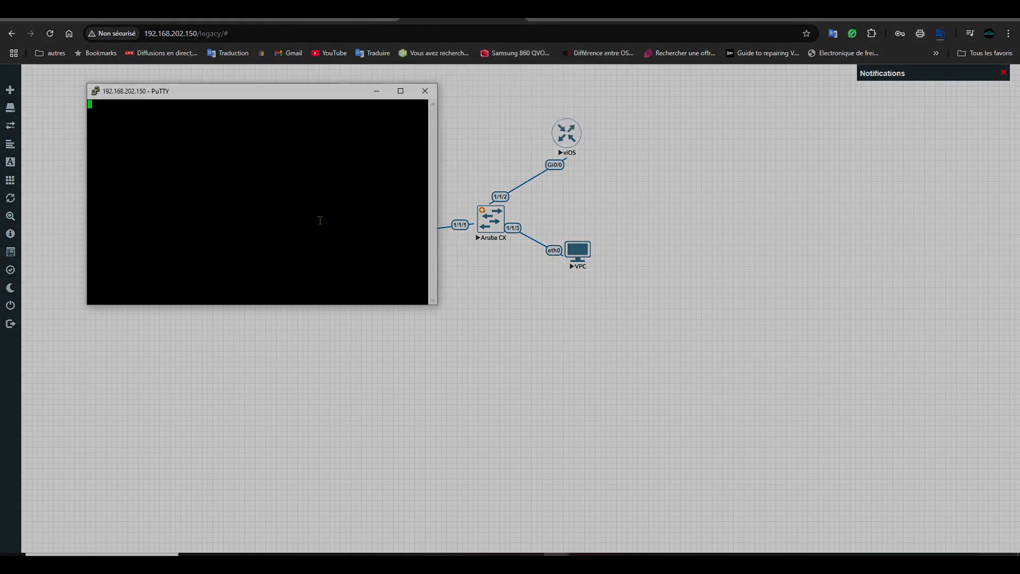
left_click(425, 91)
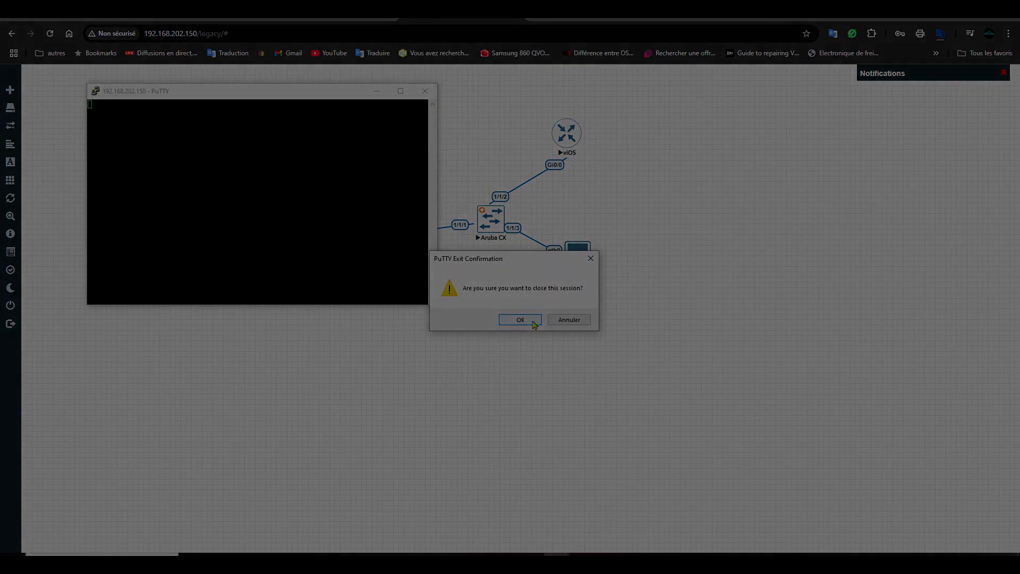
left_click(520, 319)
mouse_move(656, 542)
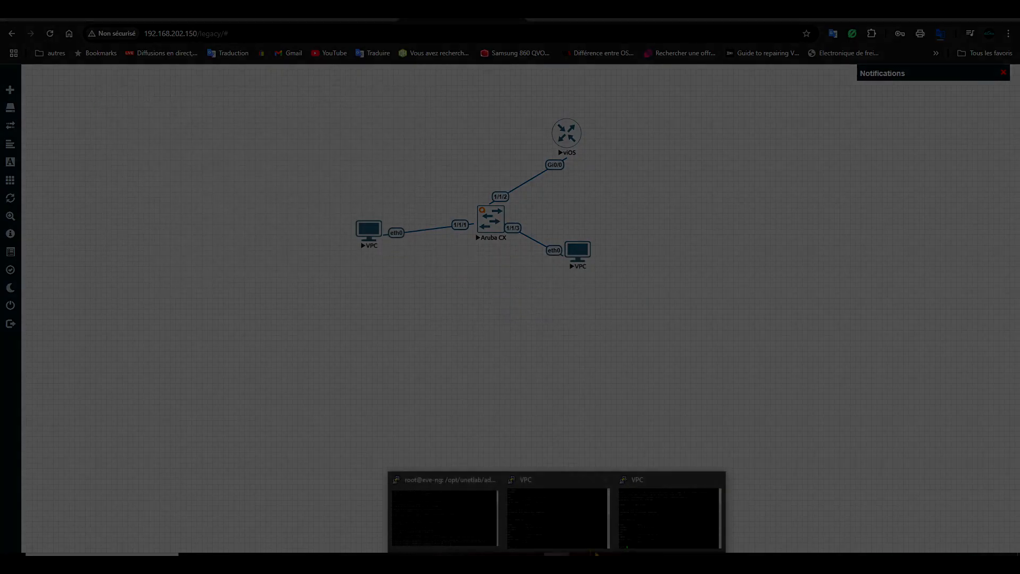